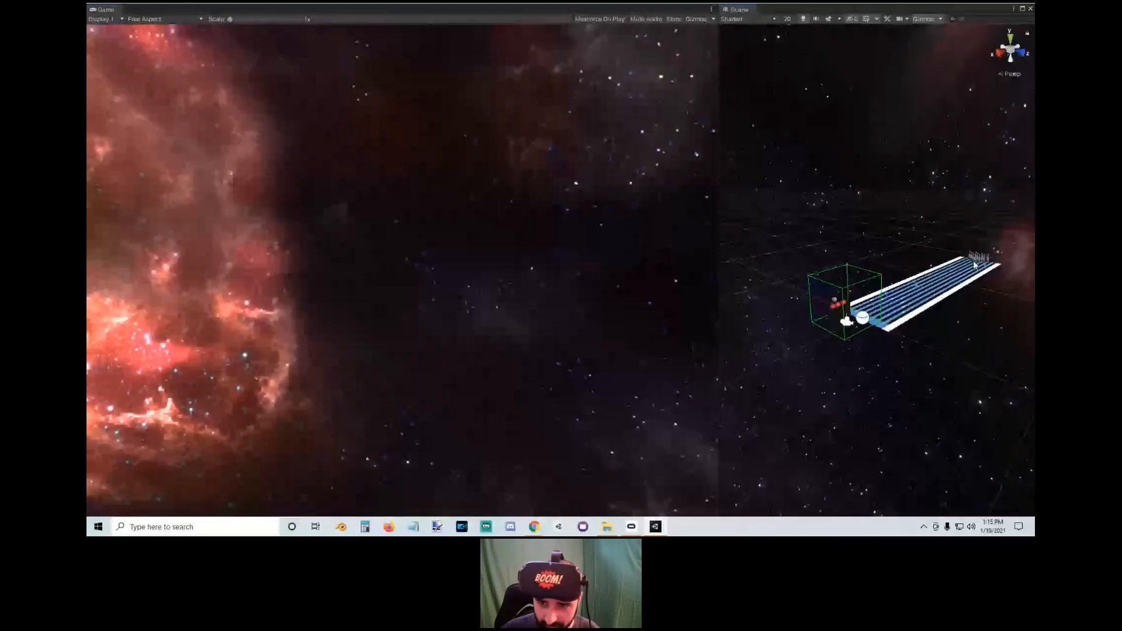
# Step: Widen the game view beside the scene and test the VR bowling scene in Play mode
pyautogui.keyDown('alt'); pyautogui.moveTo(987, 279); pyautogui.dragTo(1023, 275); pyautogui.keyUp('alt')
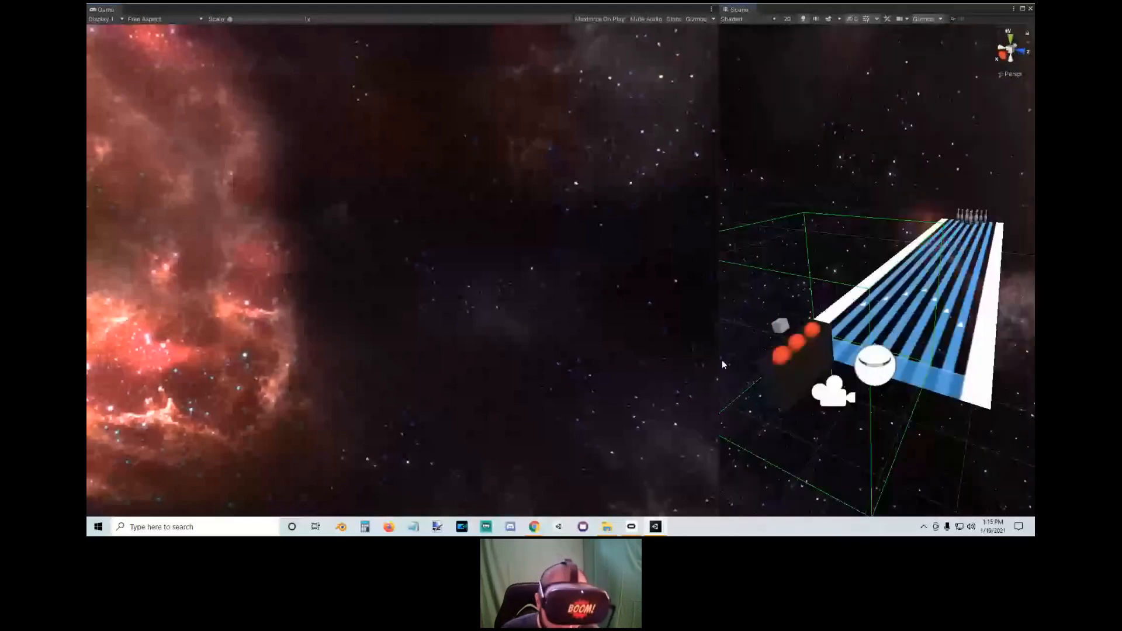
pyautogui.moveTo(720, 362); pyautogui.dragTo(746, 350)
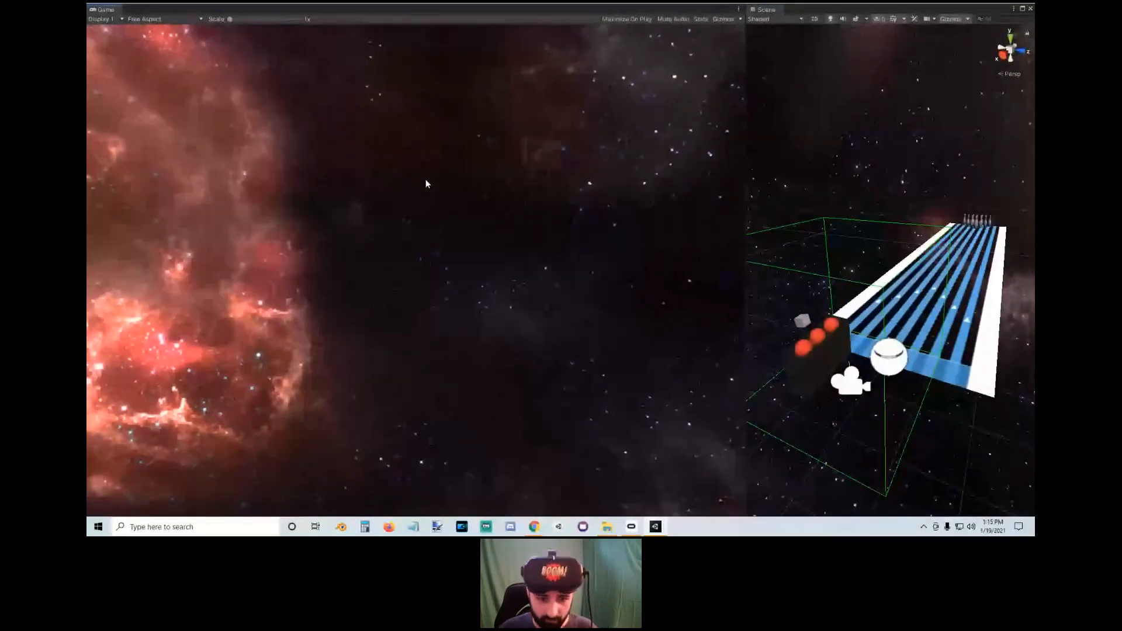
pyautogui.hotkey('ctrl', 'p')
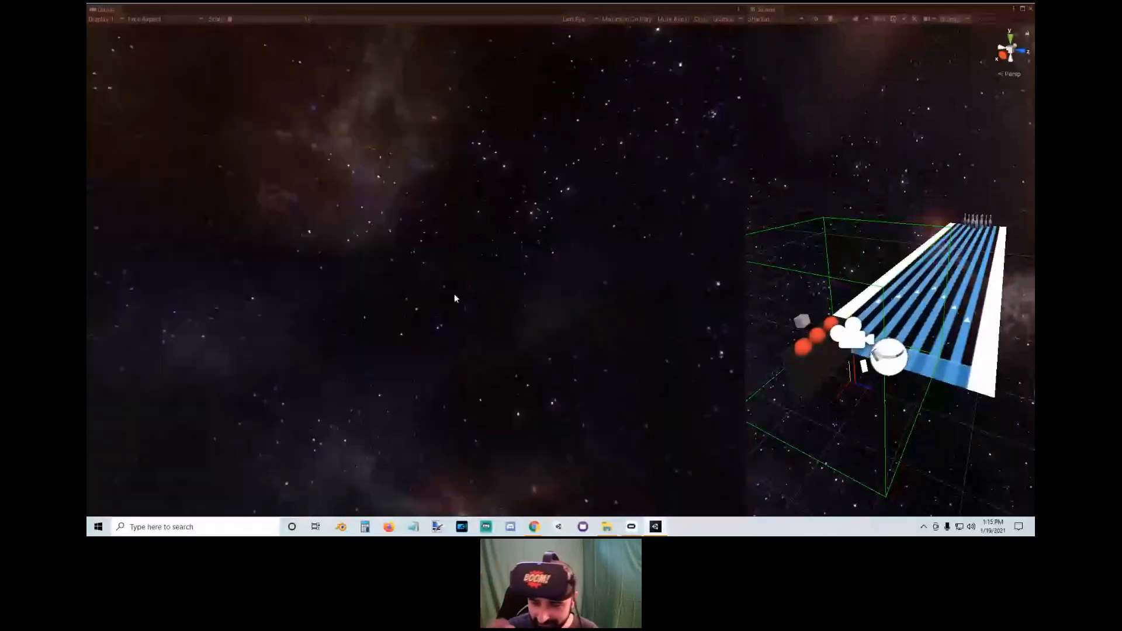
pyautogui.moveTo(855, 330); pyautogui.dragTo(929, 276, button='right')
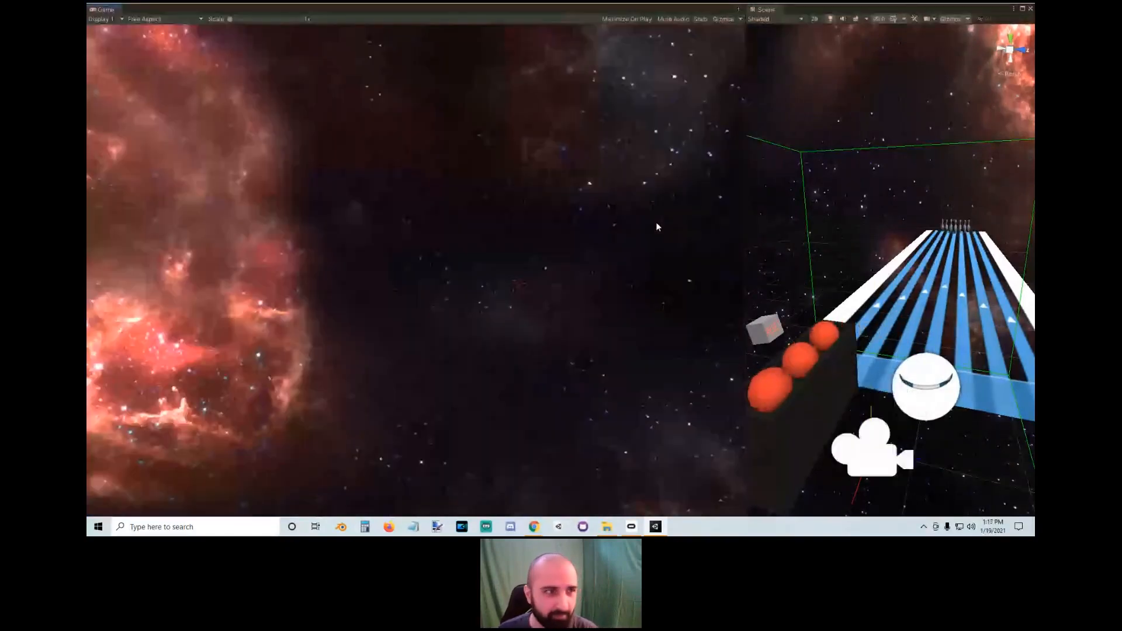
# Step: Restore the full editor layout and launch the PointerFocus pointer highlighter
pyautogui.click(1030, 14)
pyautogui.click(213, 528)
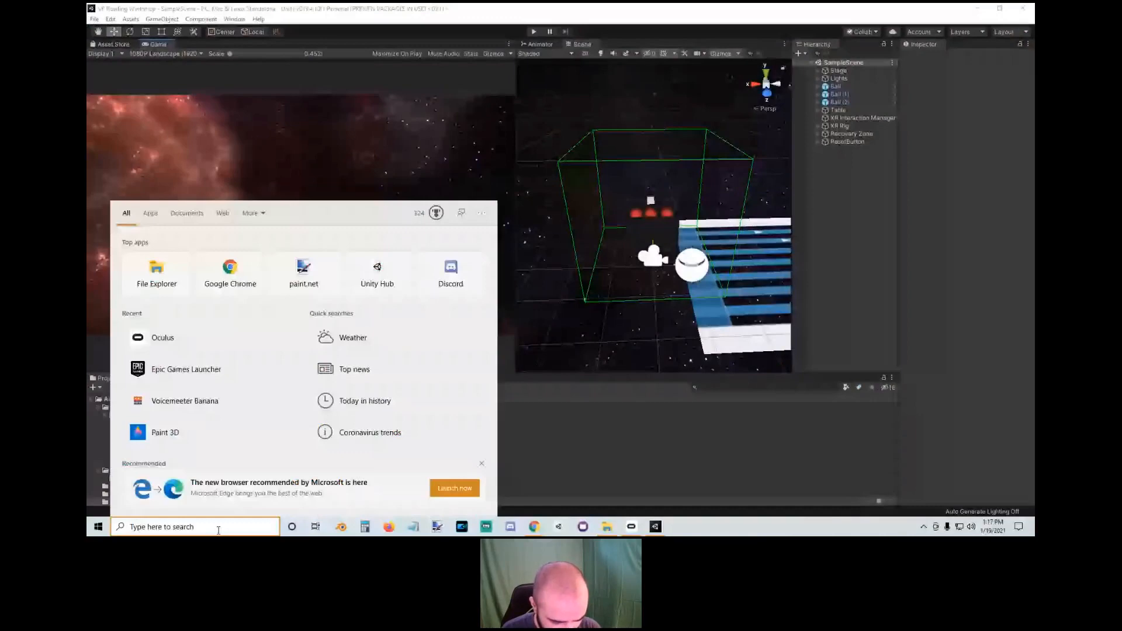
pyautogui.write('plo')
pyautogui.press('Escape')
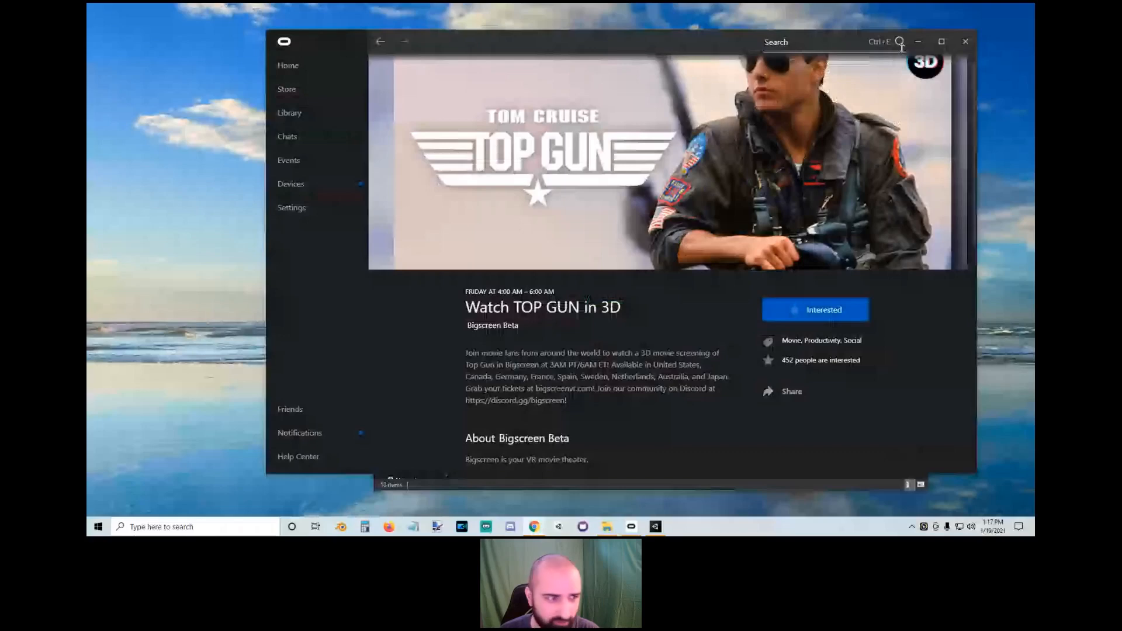
# Step: Open the Windows display settings and switch back to the Unity editor
pyautogui.rightClick(216, 342)
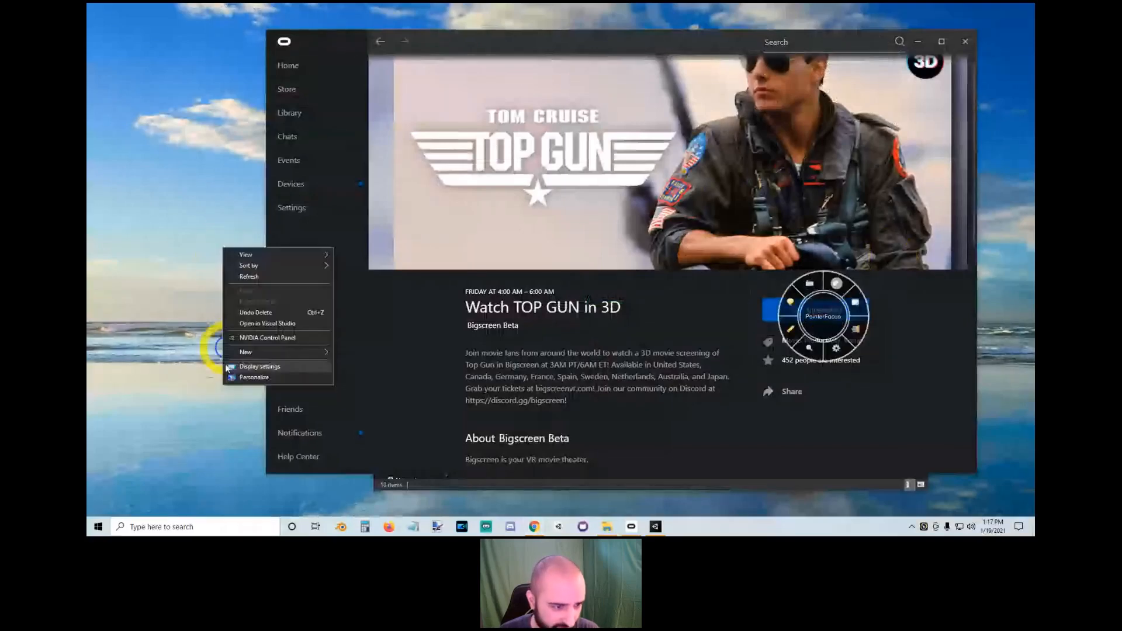
pyautogui.click(266, 367)
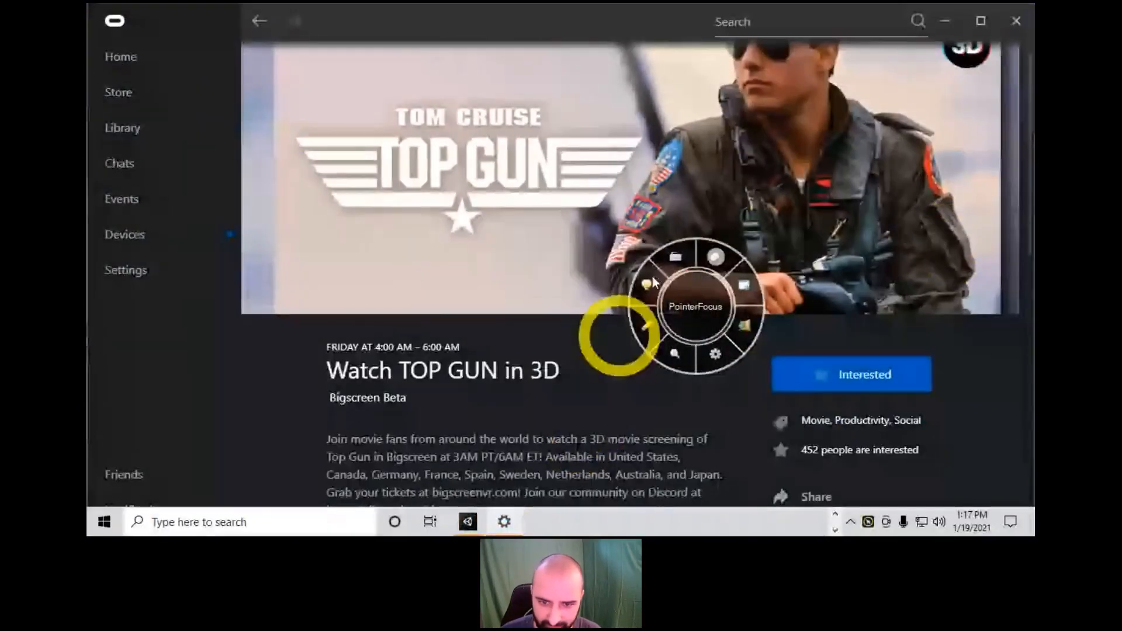
pyautogui.click(469, 521)
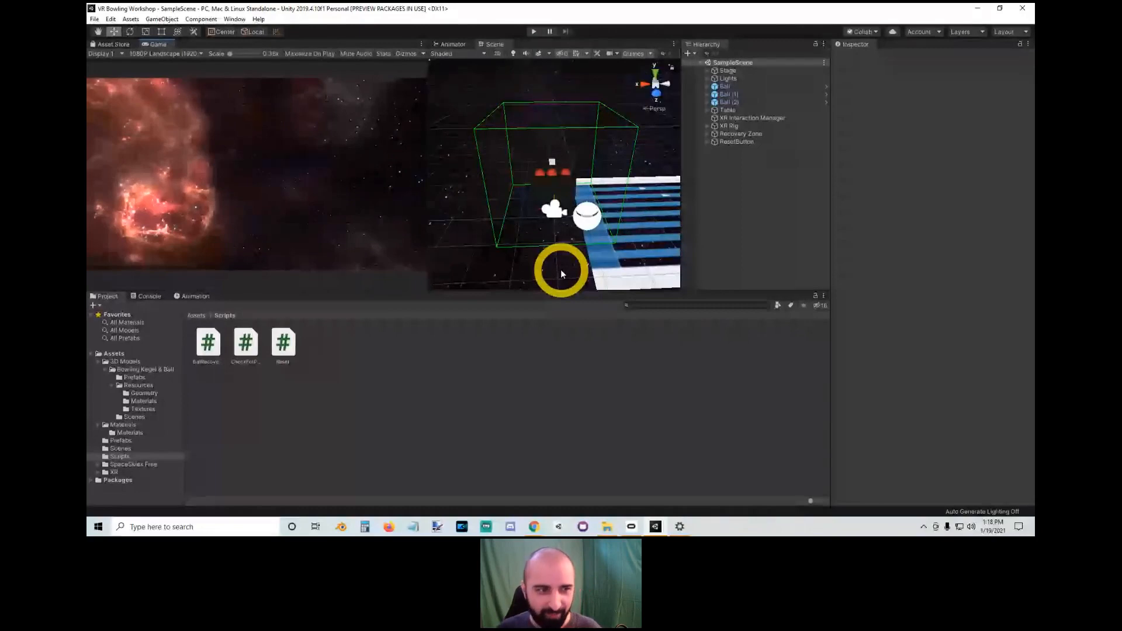
# Step: Apply the Default window layout and expand SampleScene to list its objects
pyautogui.click(234, 19)
pyautogui.click(263, 55)
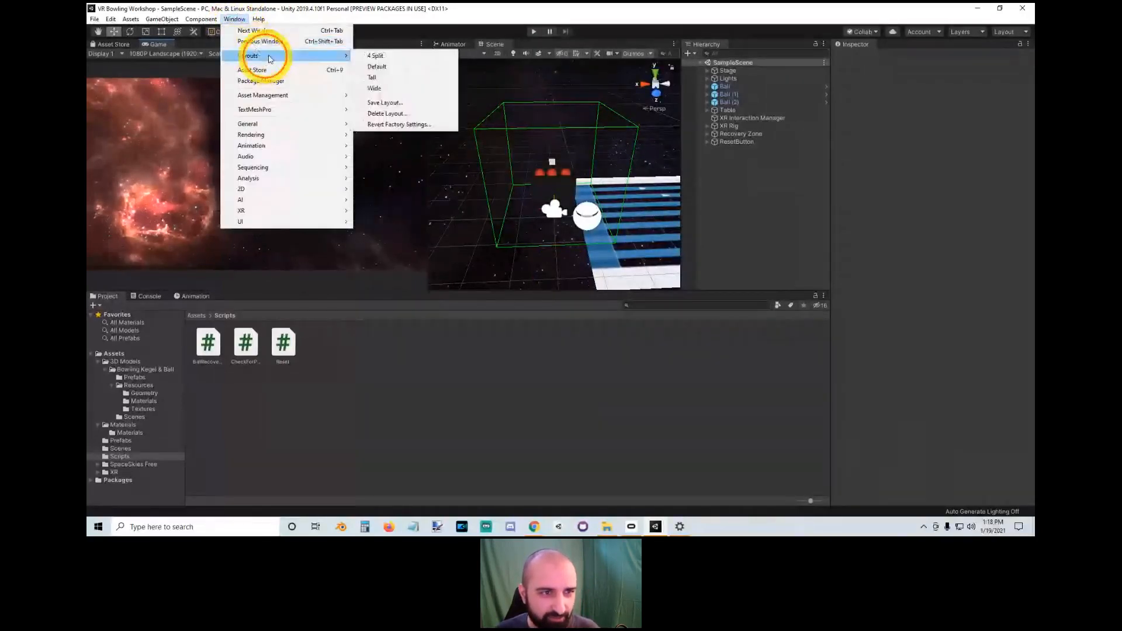
pyautogui.click(377, 66)
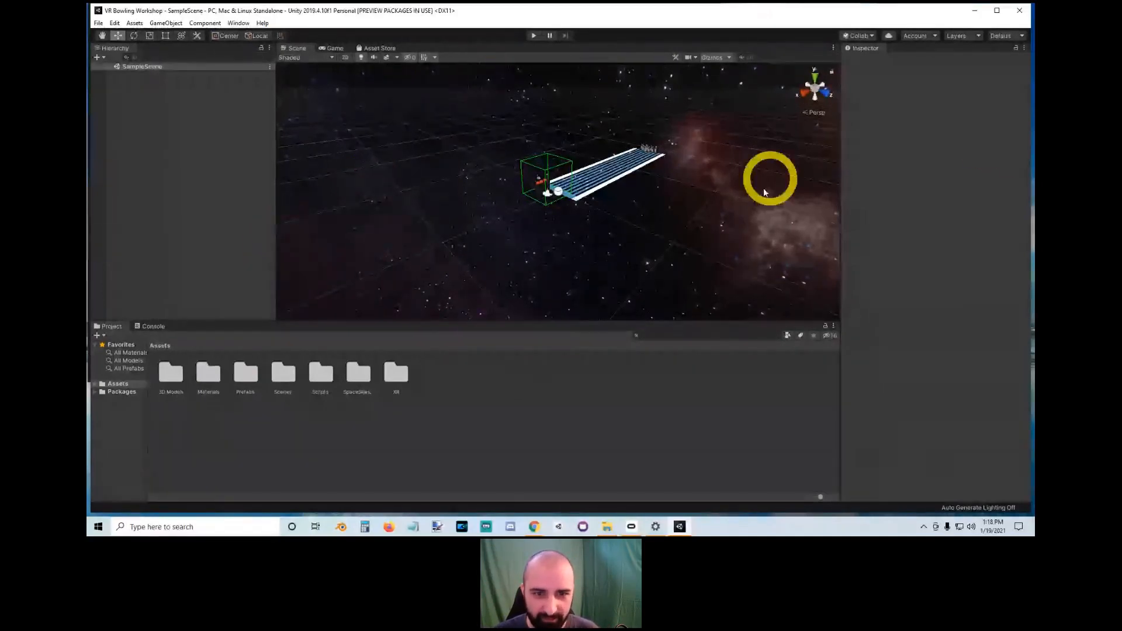
pyautogui.keyDown('alt'); pyautogui.moveTo(769, 178); pyautogui.dragTo(695, 205); pyautogui.keyUp('alt')
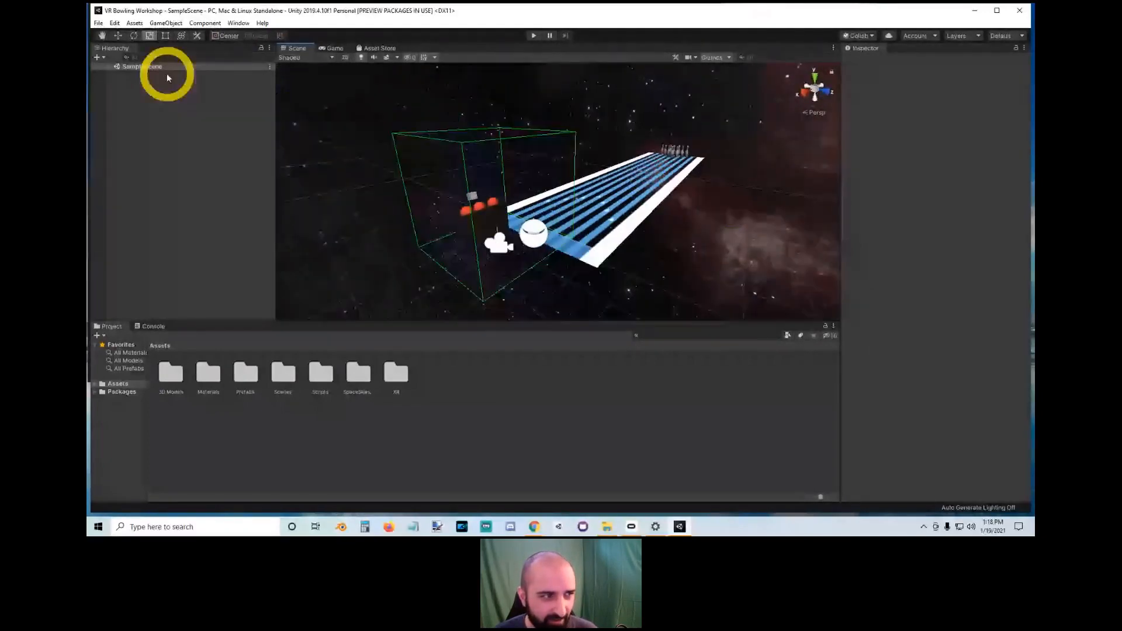
pyautogui.click(110, 67)
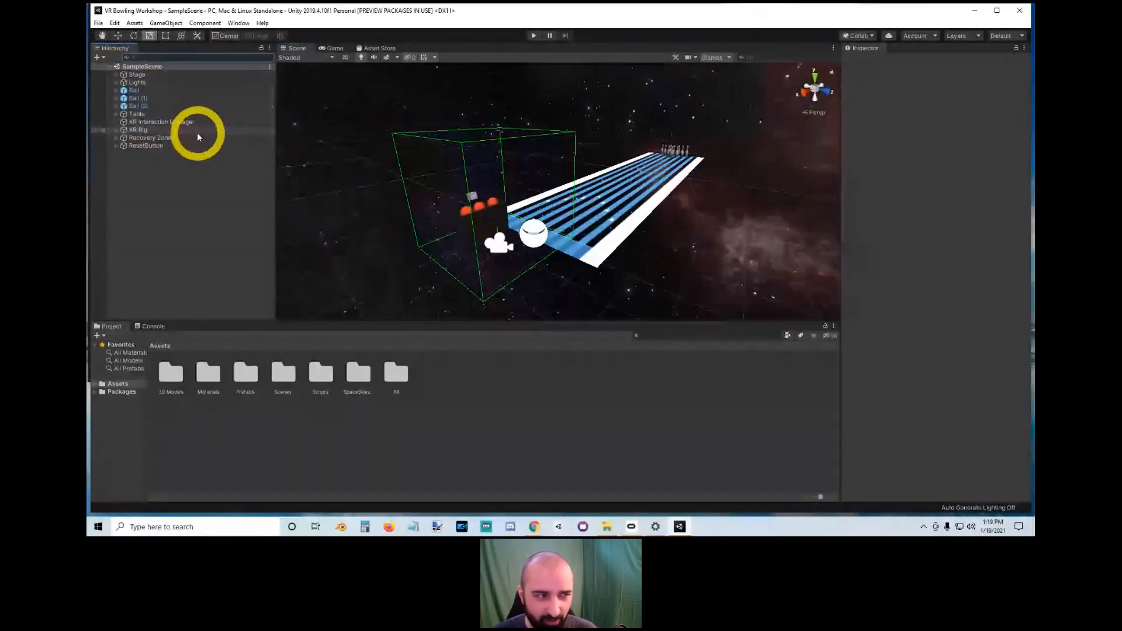
# Step: Expand the XR Rig object and assign a red label icon to it
pyautogui.keyDown('alt'); pyautogui.moveTo(413, 194); pyautogui.dragTo(509, 199, button='right'); pyautogui.keyUp('alt')
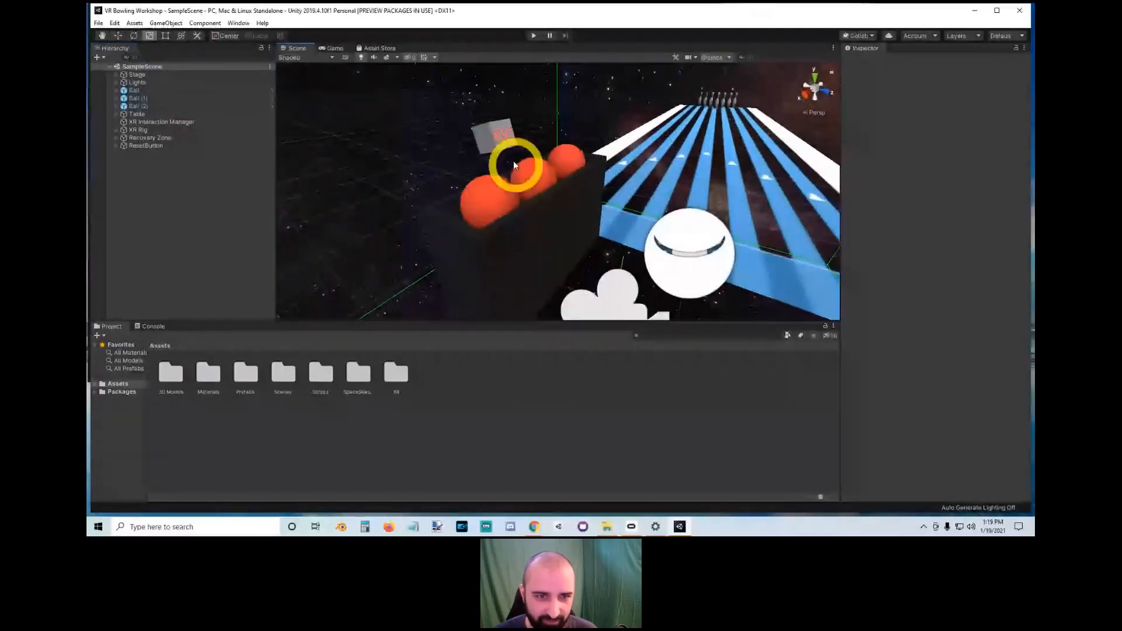
pyautogui.keyDown('alt'); pyautogui.moveTo(513, 160); pyautogui.dragTo(516, 244); pyautogui.keyUp('alt')
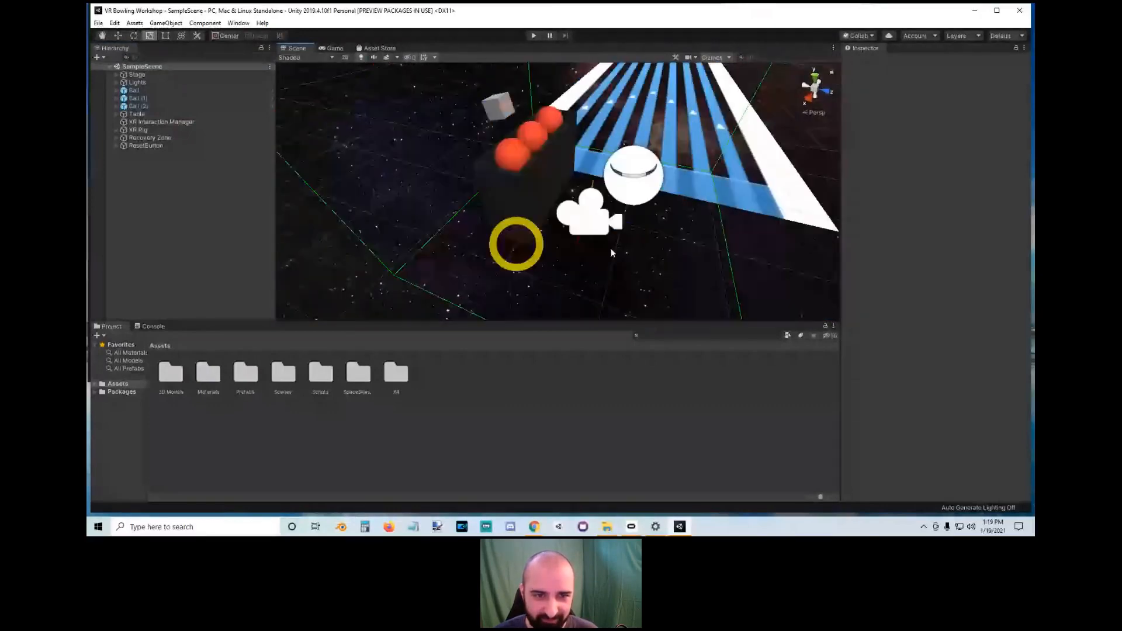
pyautogui.keyDown('alt'); pyautogui.moveTo(611, 250); pyautogui.dragTo(584, 170); pyautogui.keyUp('alt')
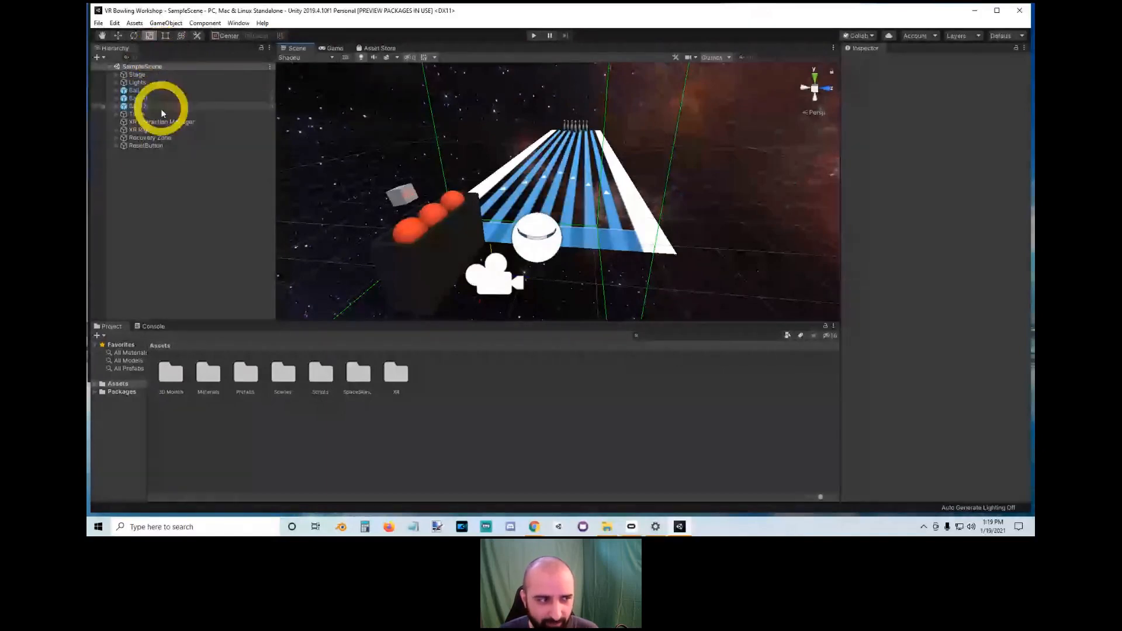
pyautogui.click(117, 130)
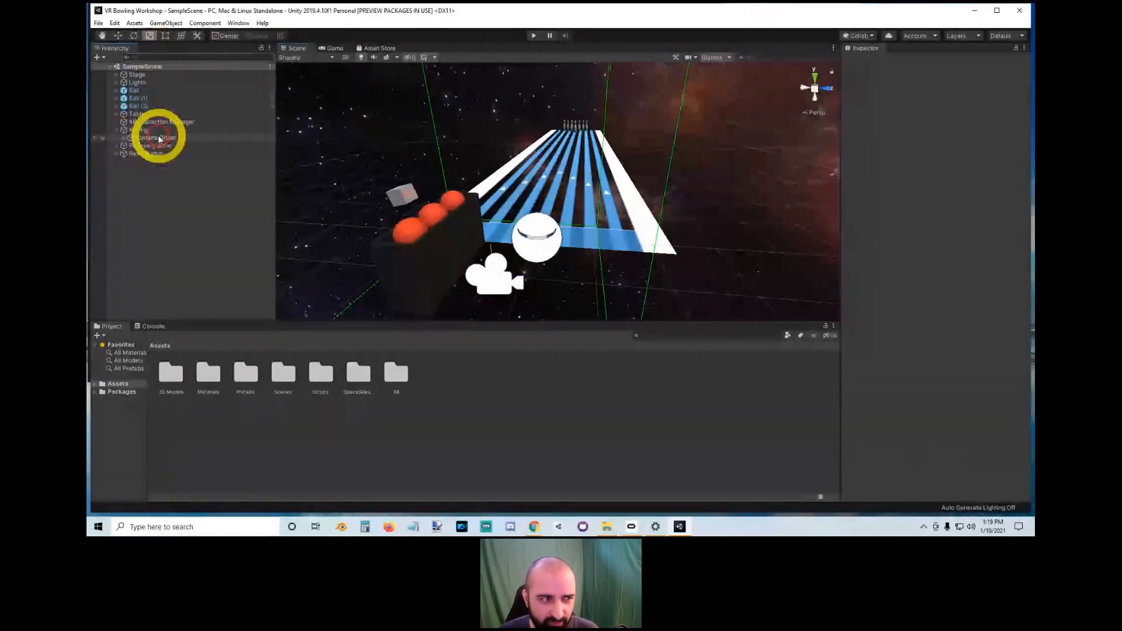
pyautogui.click(161, 128)
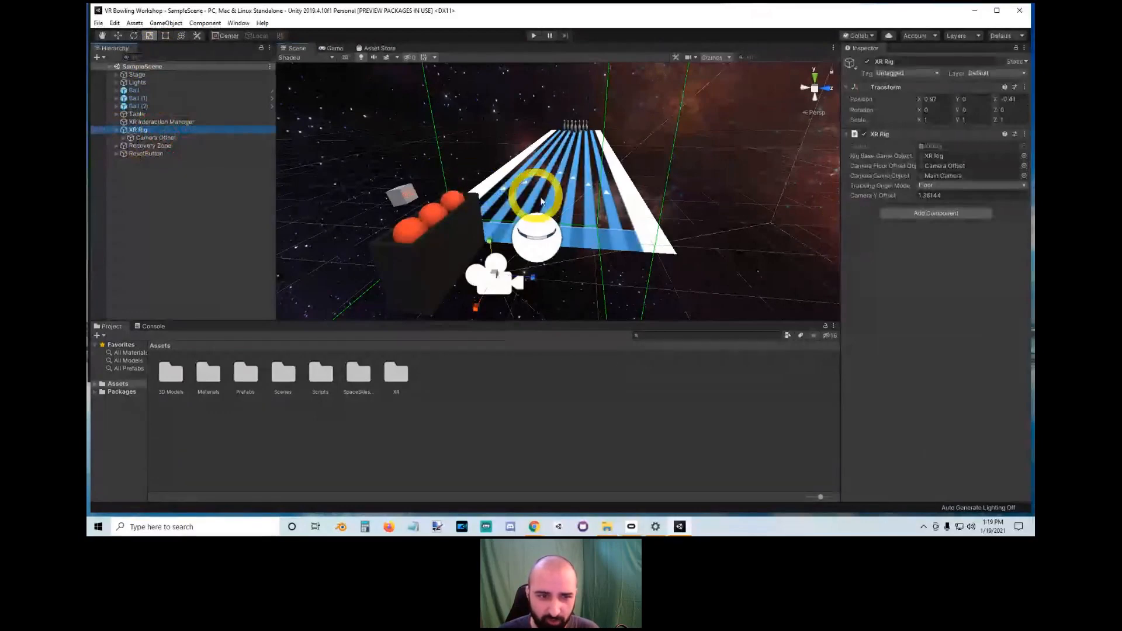
pyautogui.moveTo(541, 201); pyautogui.dragTo(516, 202, button='right')
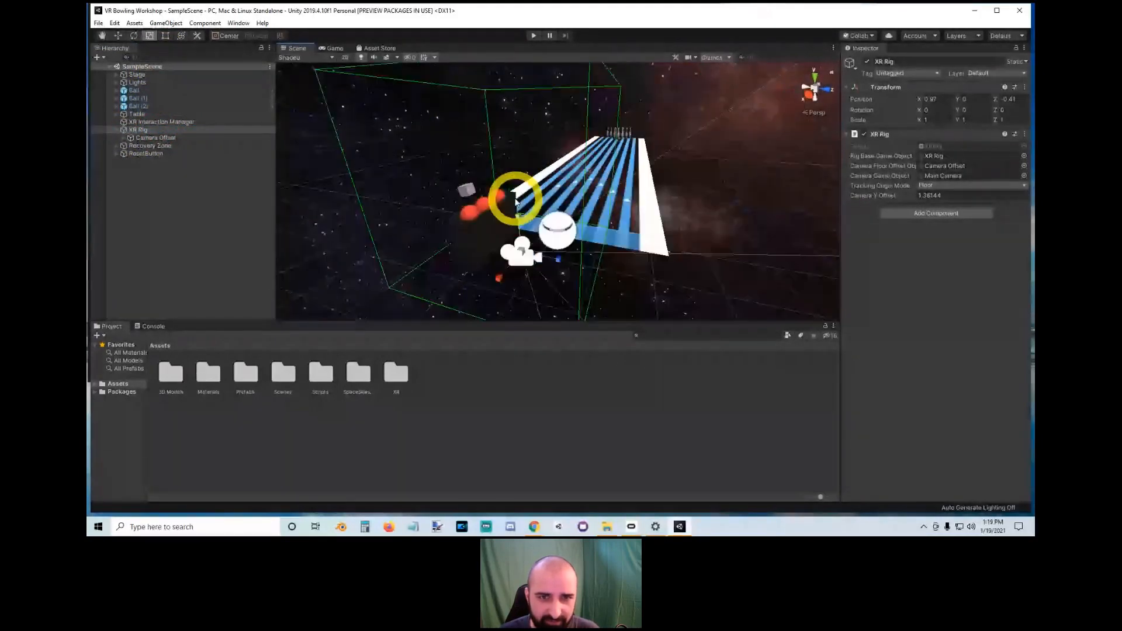
pyautogui.click(855, 69)
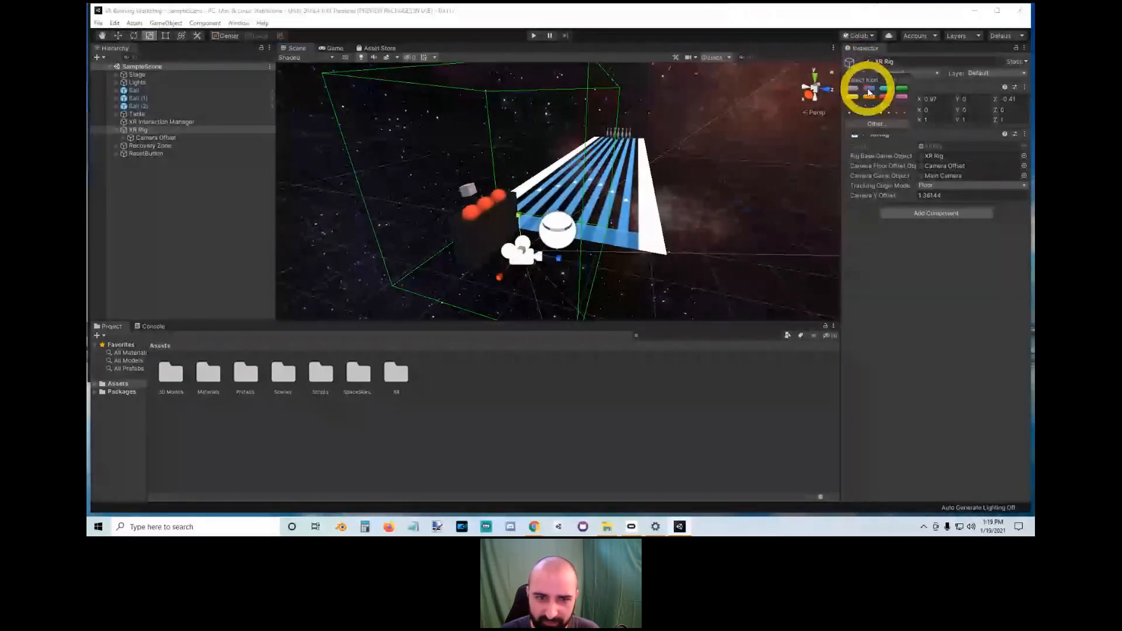
pyautogui.click(883, 97)
pyautogui.click(567, 245)
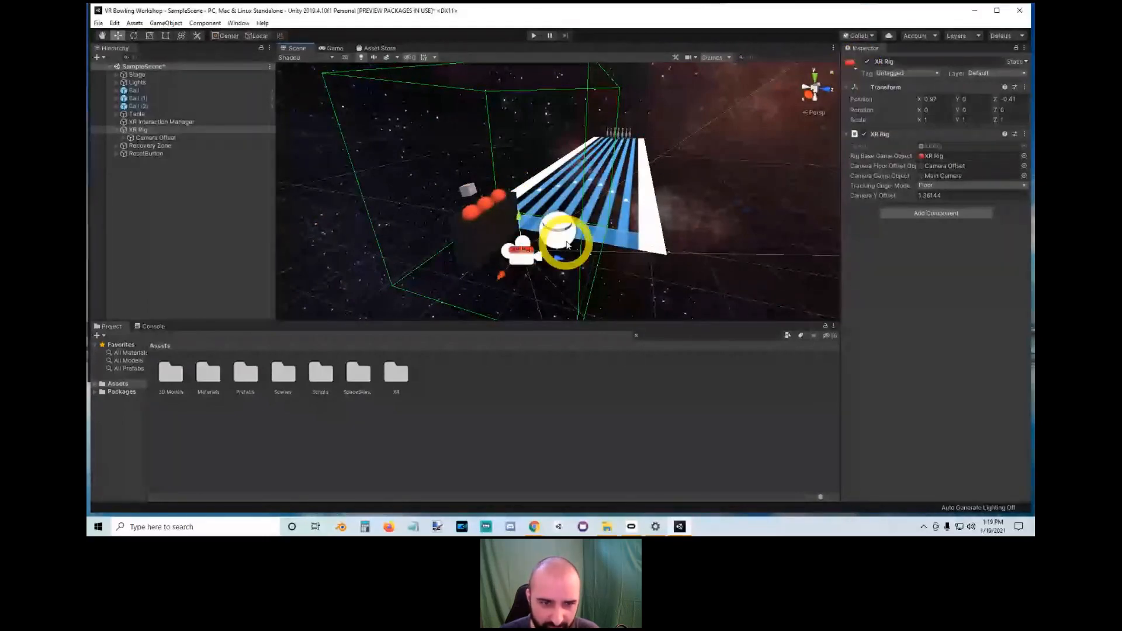
# Step: Deactivate the XR Rig object and clear the selection
pyautogui.press('f')
pyautogui.keyDown('alt'); pyautogui.moveTo(744, 214); pyautogui.dragTo(490, 146); pyautogui.keyUp('alt')
pyautogui.scroll(-5, 707, 217)
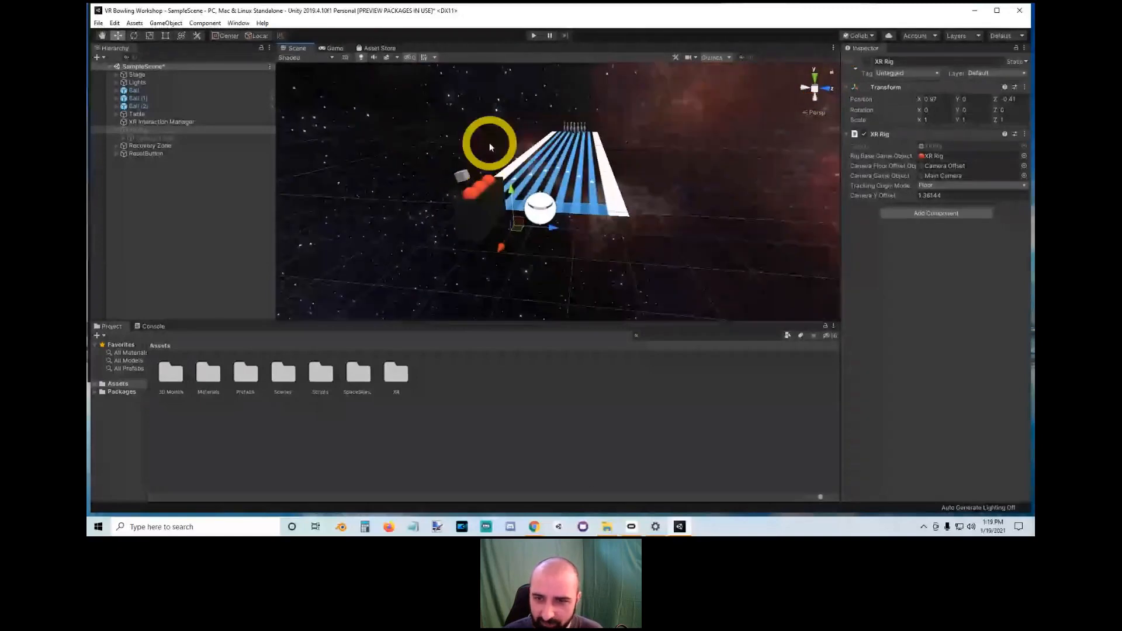
pyautogui.click(200, 192)
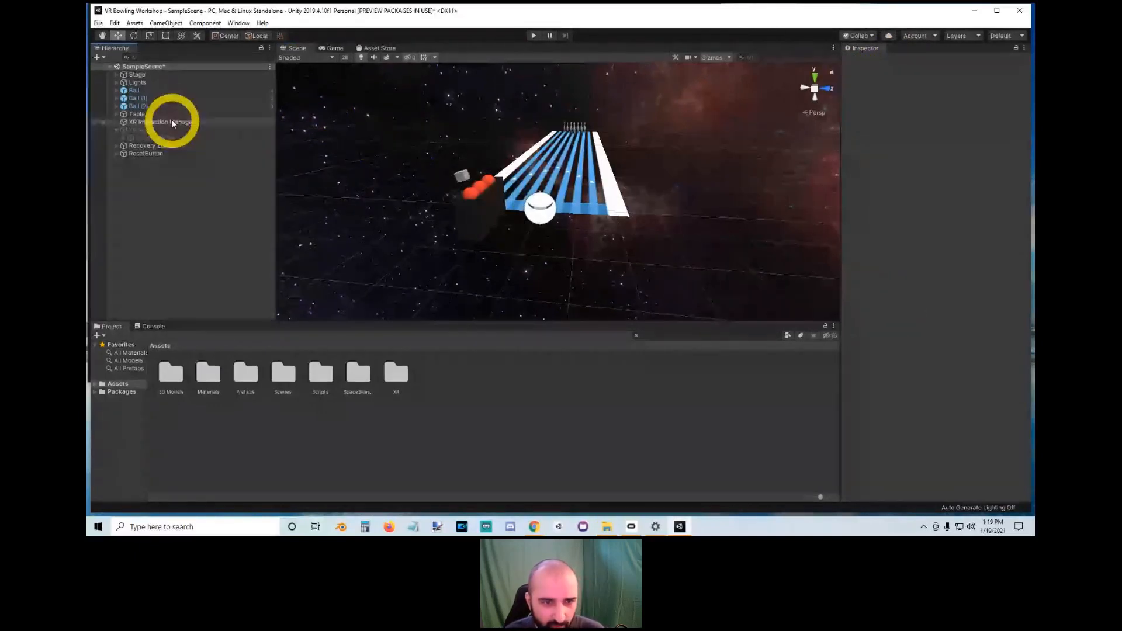
# Step: Focus on the first Ball and examine its Transform, Rigidbody, Sphere Collider and XR Grab Interactable settings
pyautogui.doubleClick(151, 90)
pyautogui.keyDown('alt'); pyautogui.moveTo(593, 155); pyautogui.dragTo(736, 154); pyautogui.keyUp('alt')
pyautogui.click(922, 107)
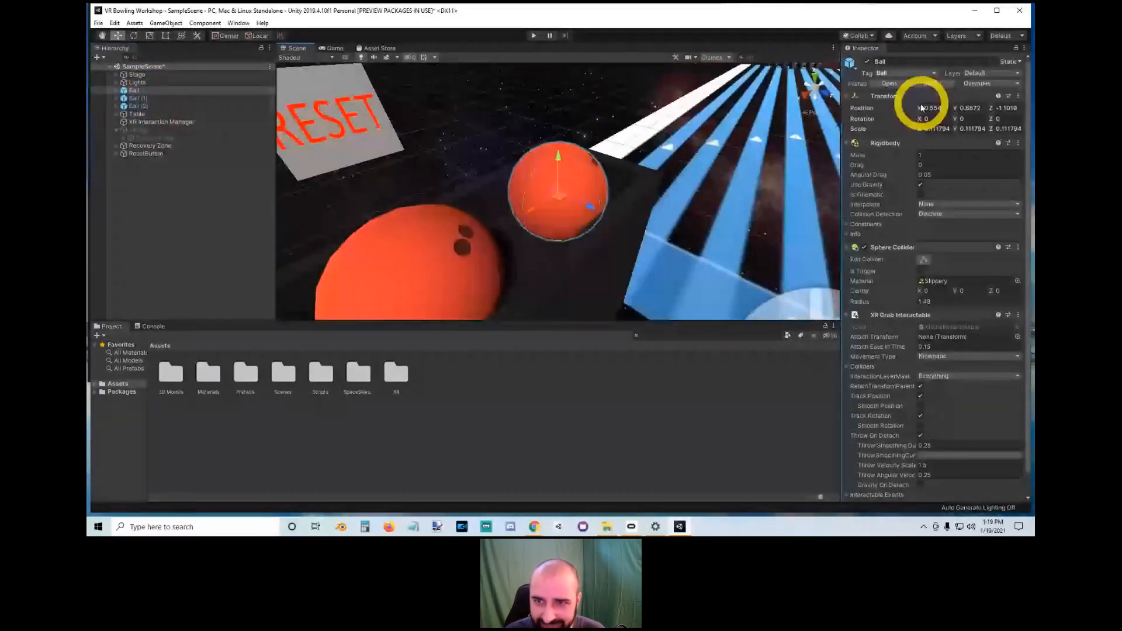
pyautogui.click(870, 77)
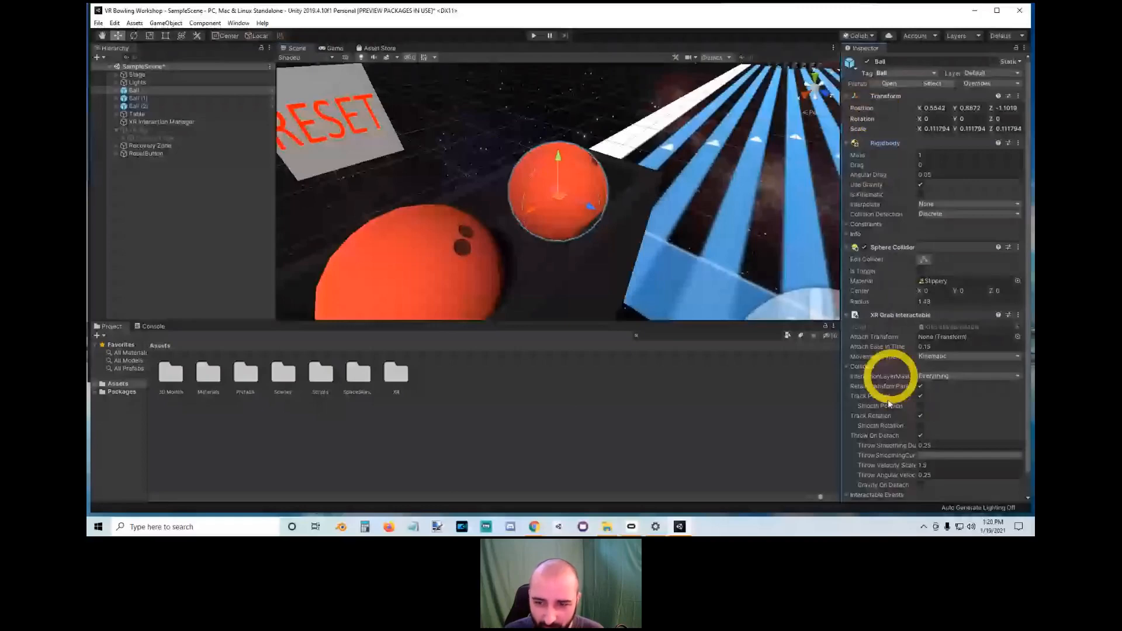
pyautogui.click(889, 317)
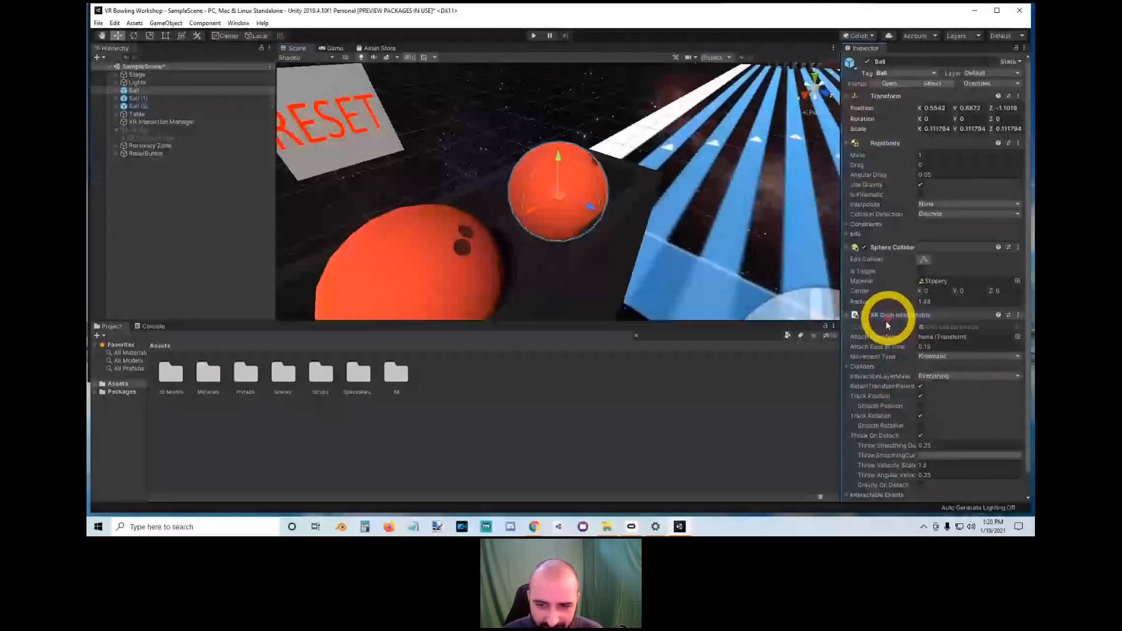
pyautogui.scroll(-1, 886, 321)
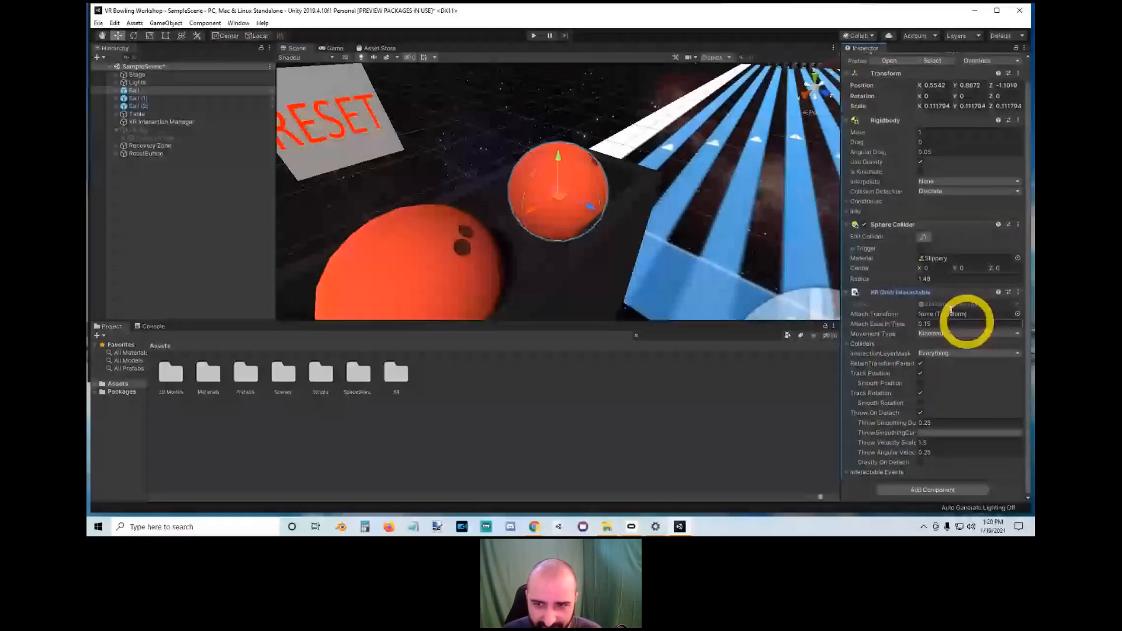
pyautogui.scroll(1, 952, 310)
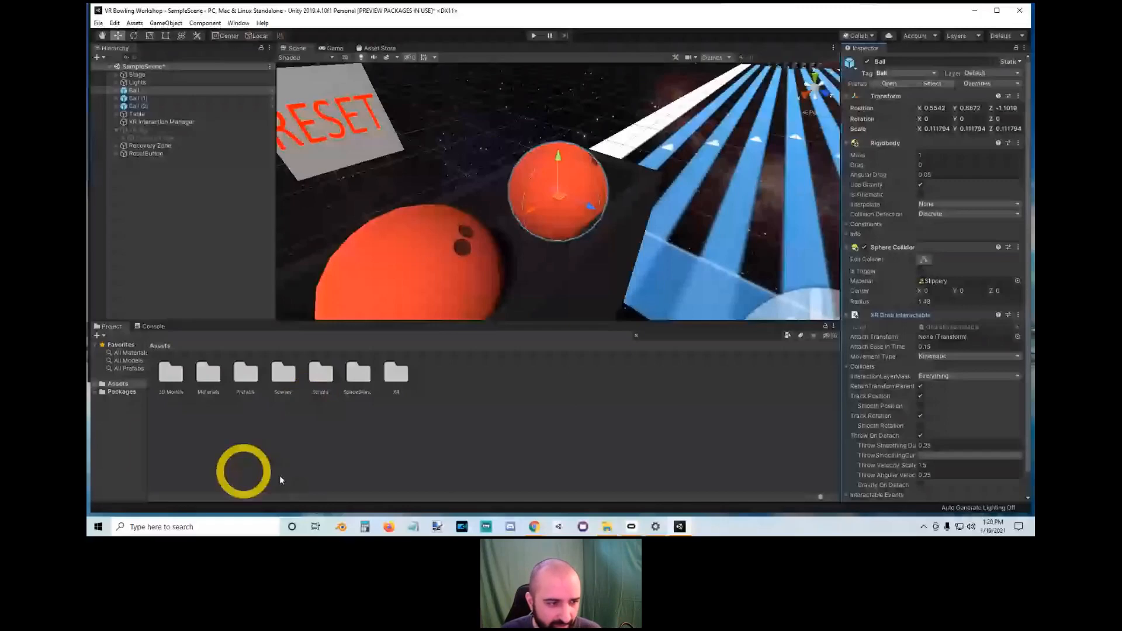
# Step: Look through the Console, Game and Asset Store views, ending on the project assets and an overview of the bowling lane
pyautogui.click(154, 331)
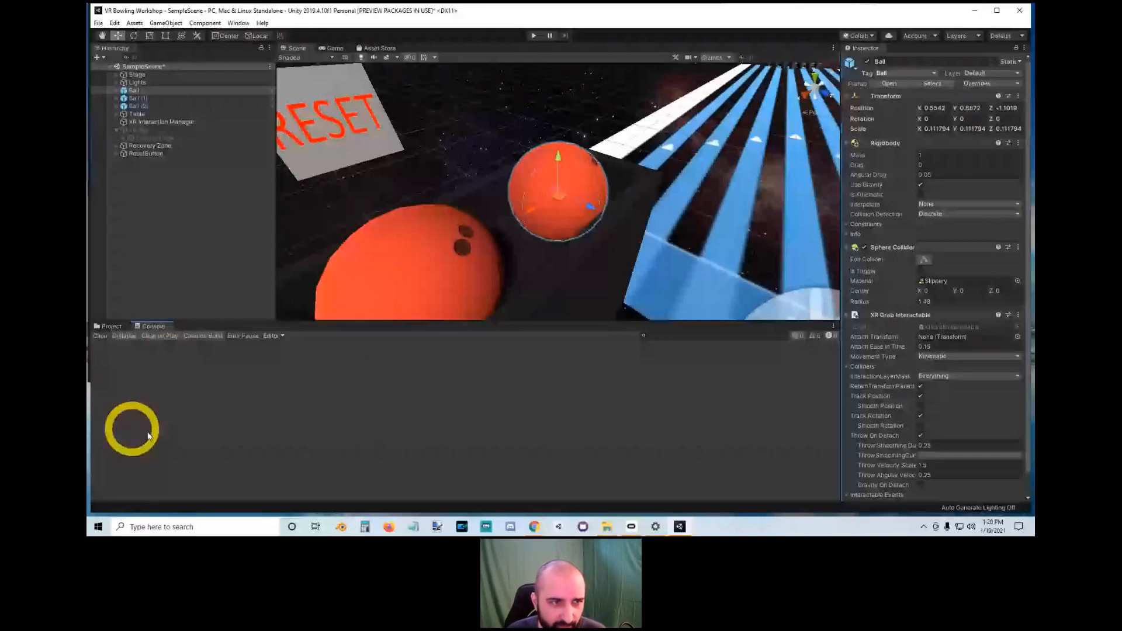
pyautogui.click(332, 48)
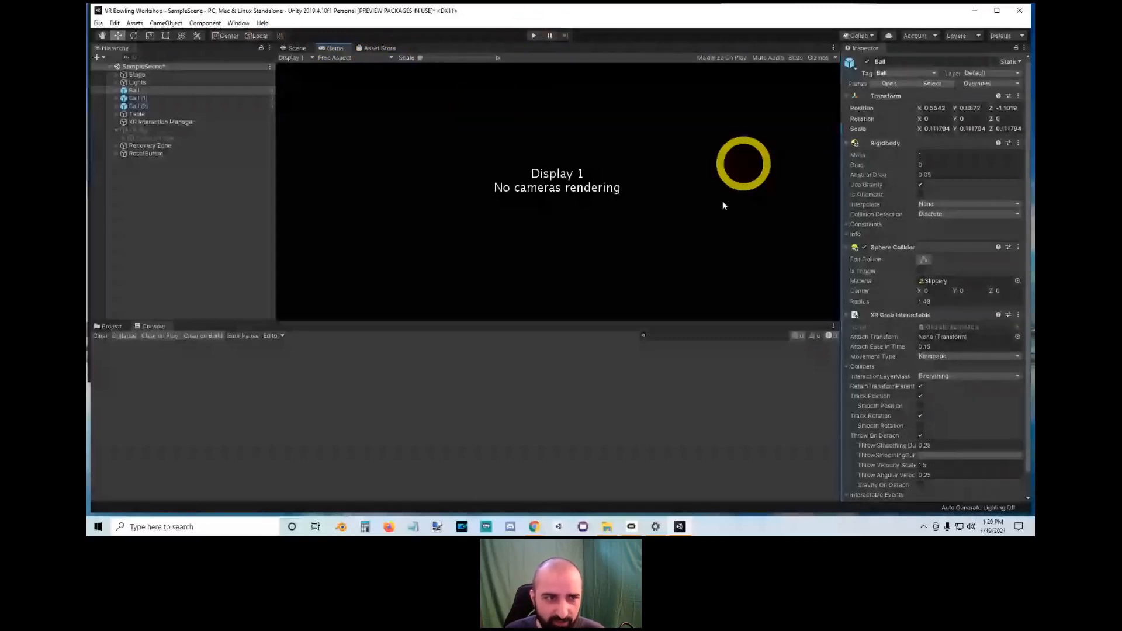
pyautogui.click(387, 50)
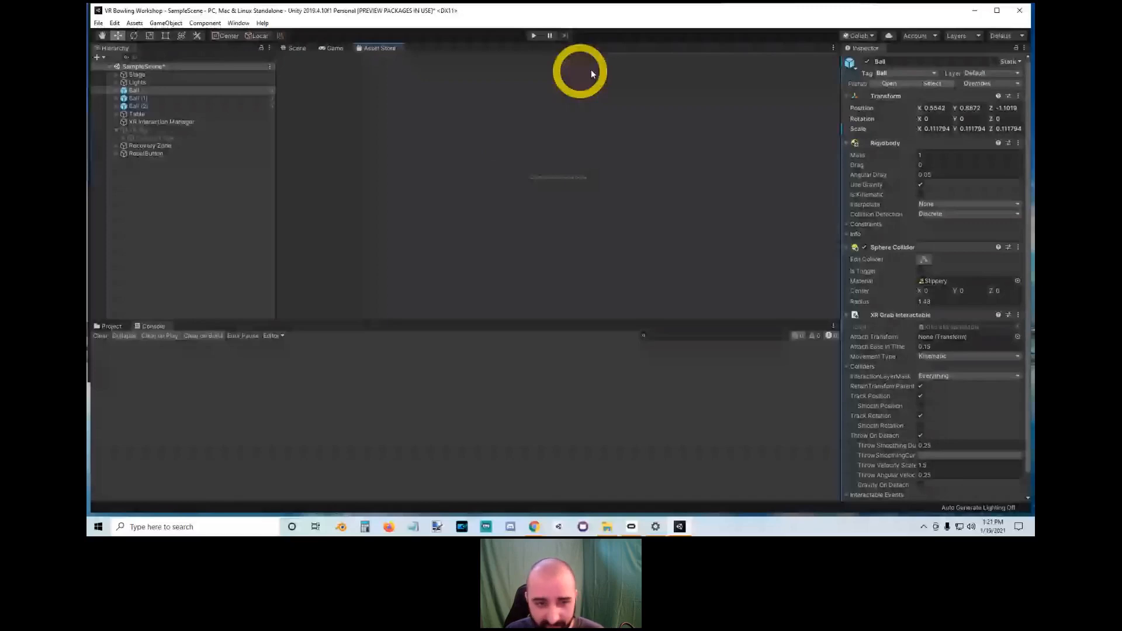
pyautogui.click(121, 326)
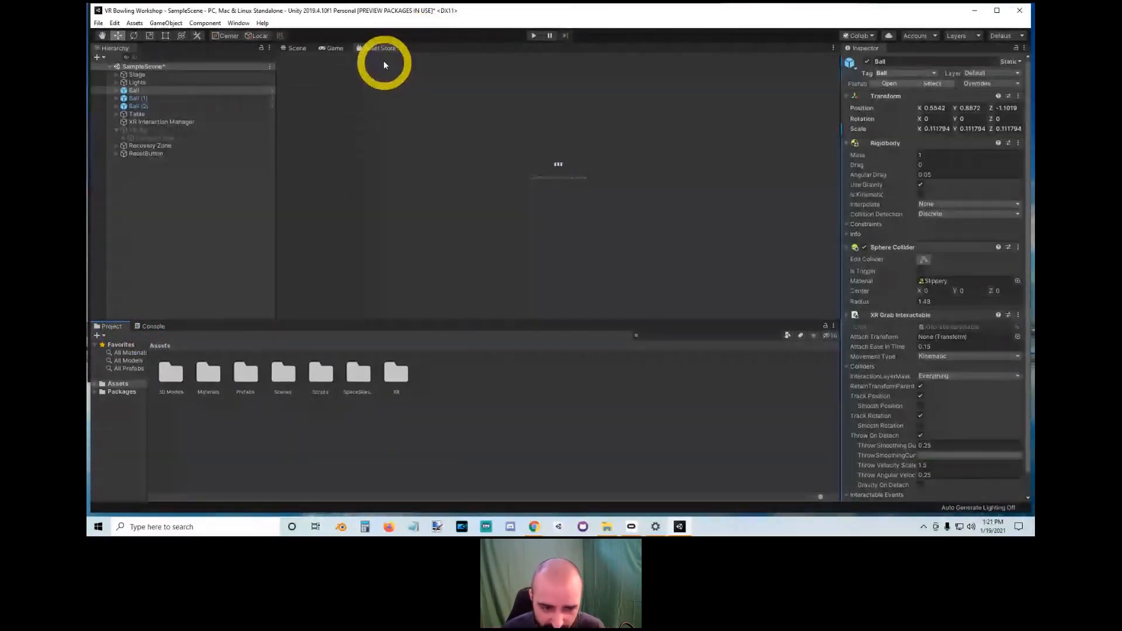
pyautogui.click(290, 49)
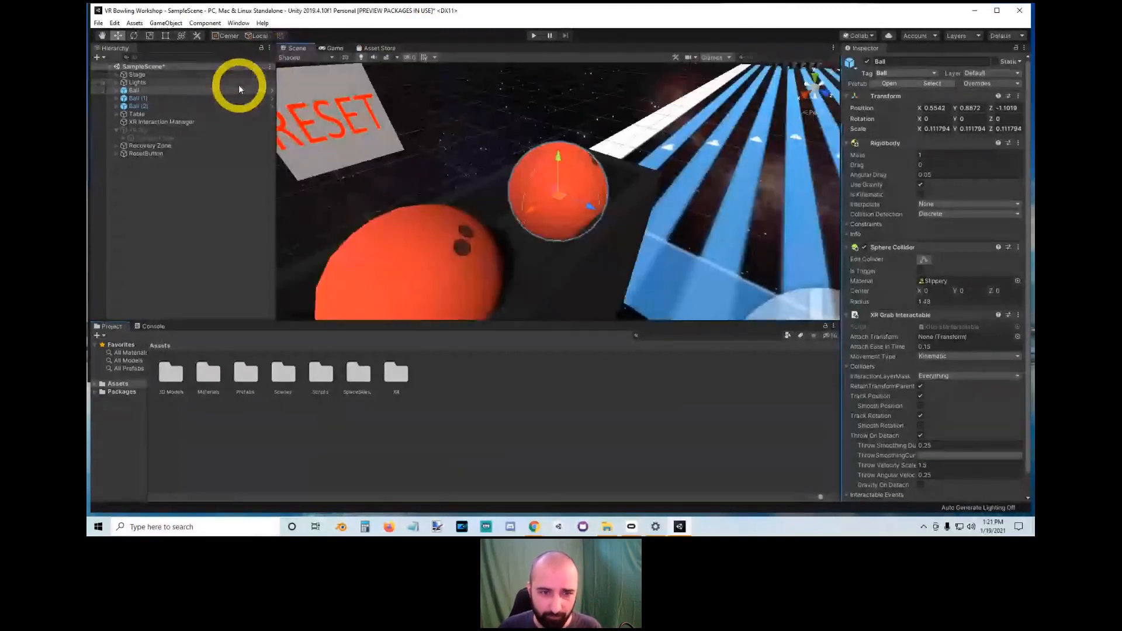
pyautogui.moveTo(622, 140); pyautogui.dragTo(726, 110, button='right')
pyautogui.press('s')
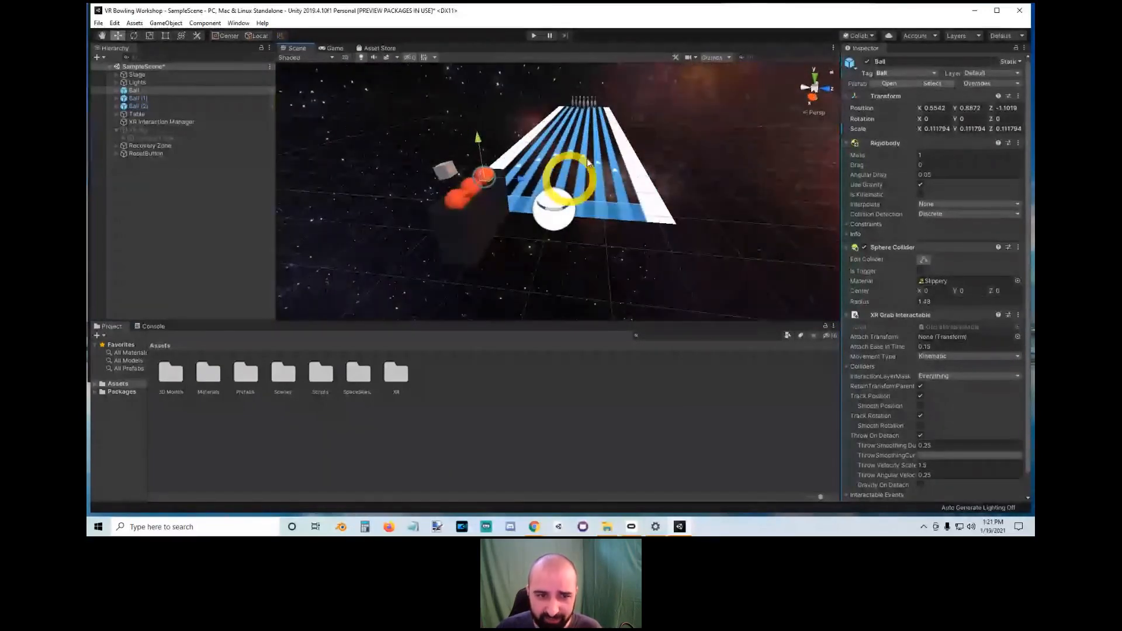
pyautogui.moveTo(587, 224)
pyautogui.mouseDown(button='right')
pyautogui.moveTo(506, 181)
pyautogui.moveTo(527, 227)
pyautogui.moveTo(656, 184)
pyautogui.moveTo(582, 204)
pyautogui.mouseUp(button='right')
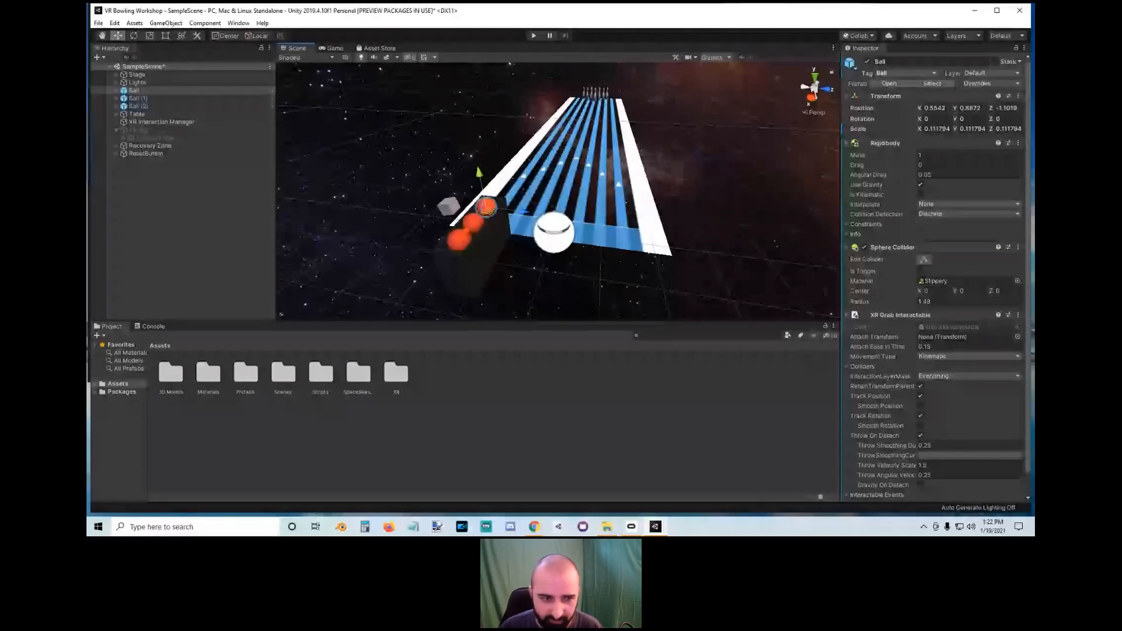
# Step: Clear the object selection in the bowling scene and create a new empty scene
pyautogui.click(284, 200)
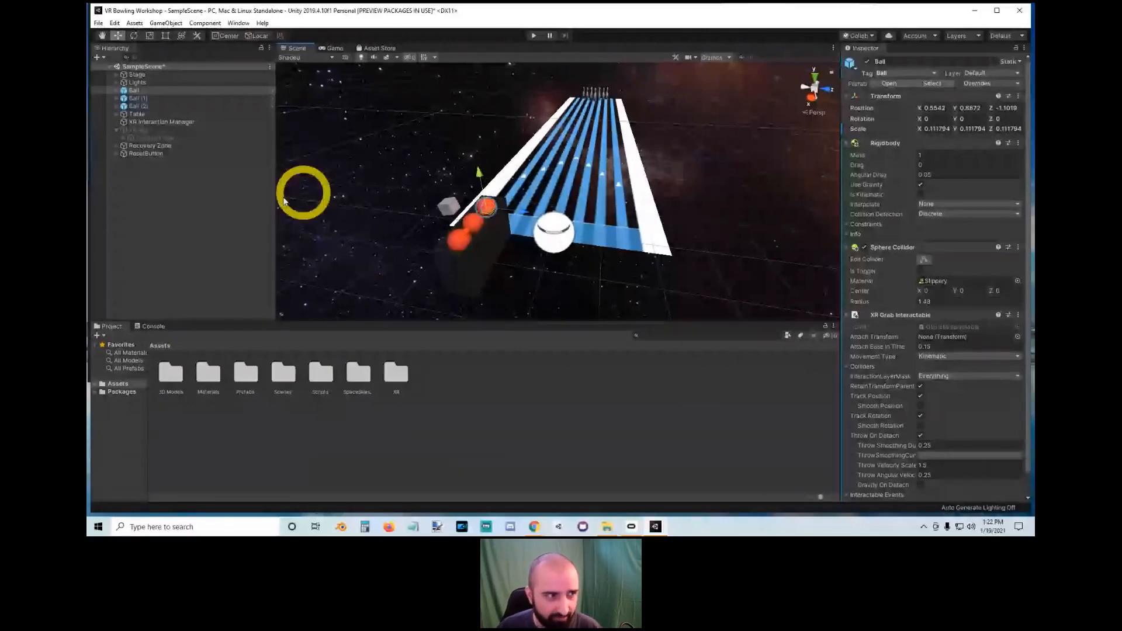
pyautogui.click(284, 200)
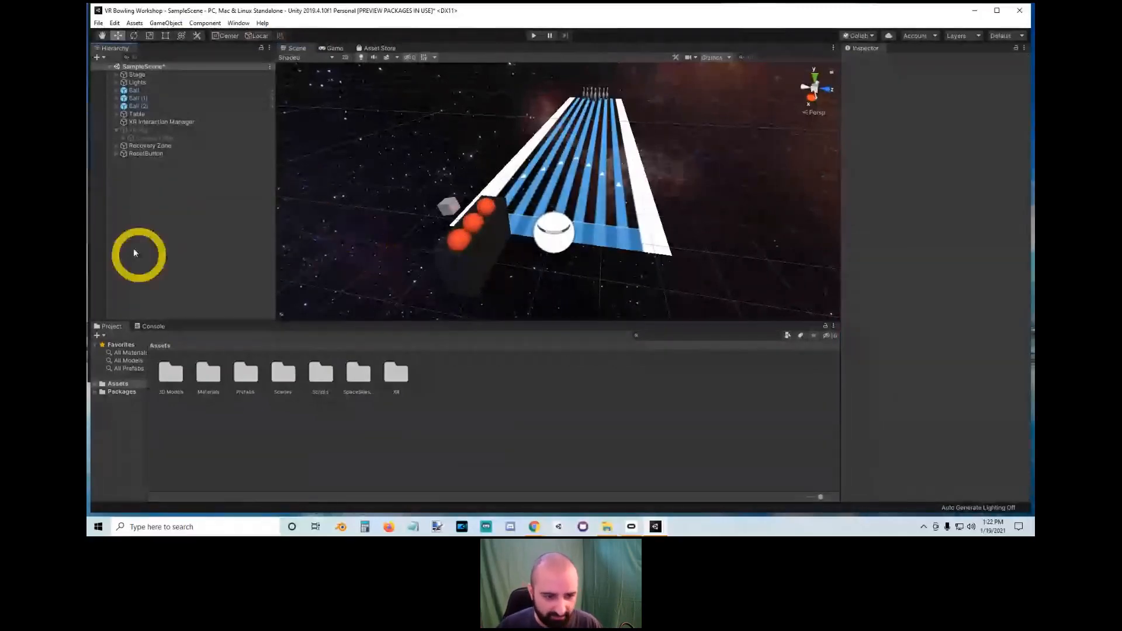
pyautogui.moveTo(543, 187); pyautogui.dragTo(528, 254, button='right')
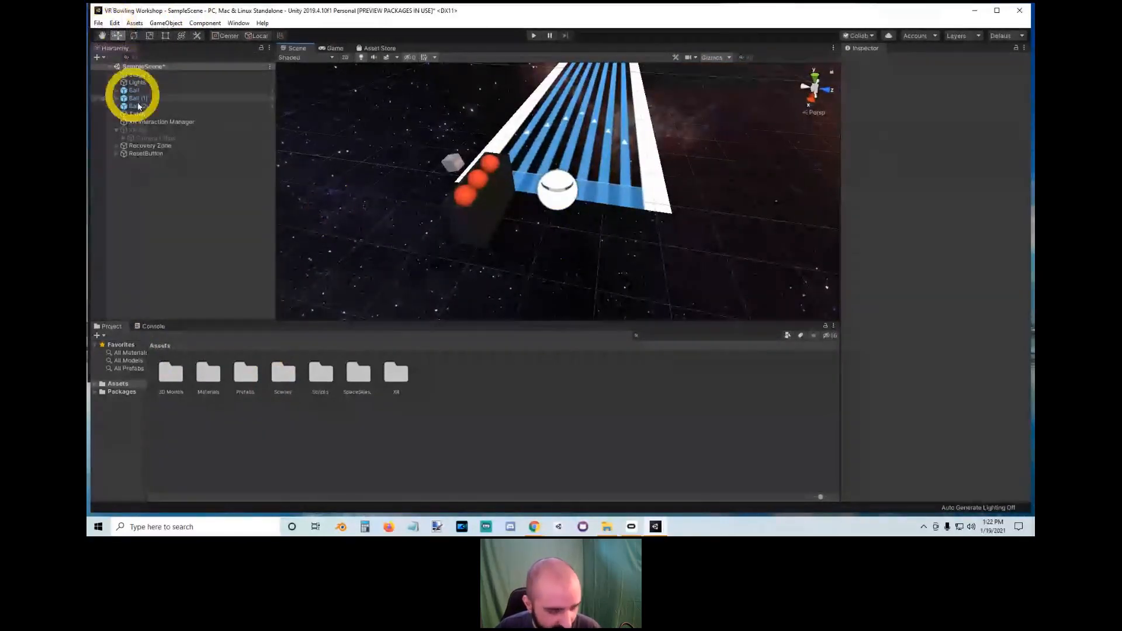
pyautogui.click(98, 23)
pyautogui.moveTo(114, 23)
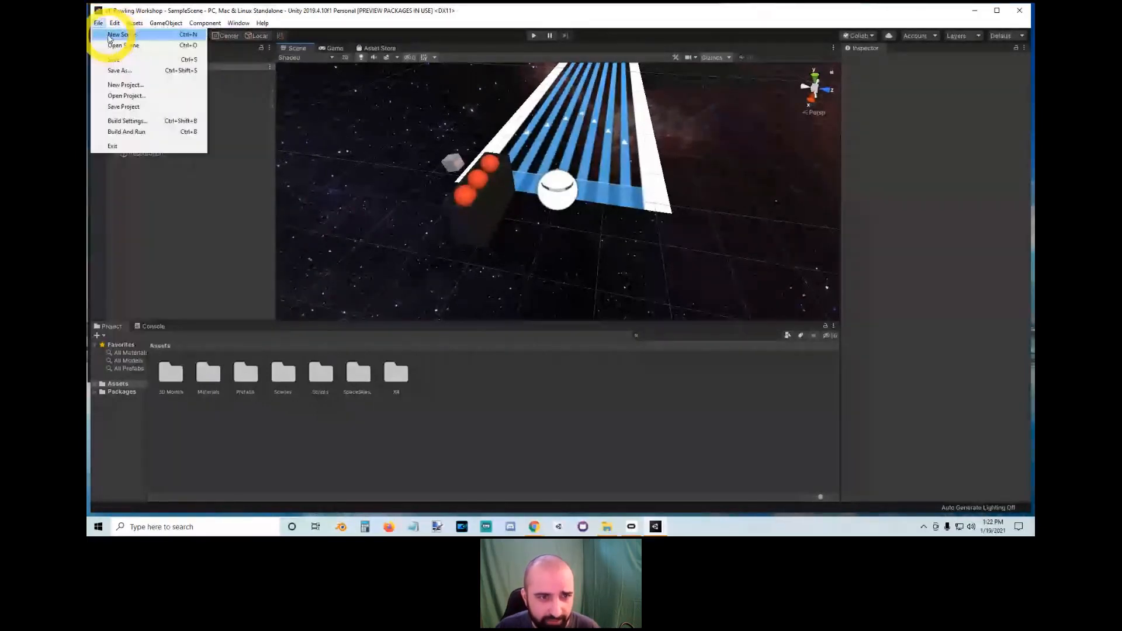
pyautogui.click(109, 35)
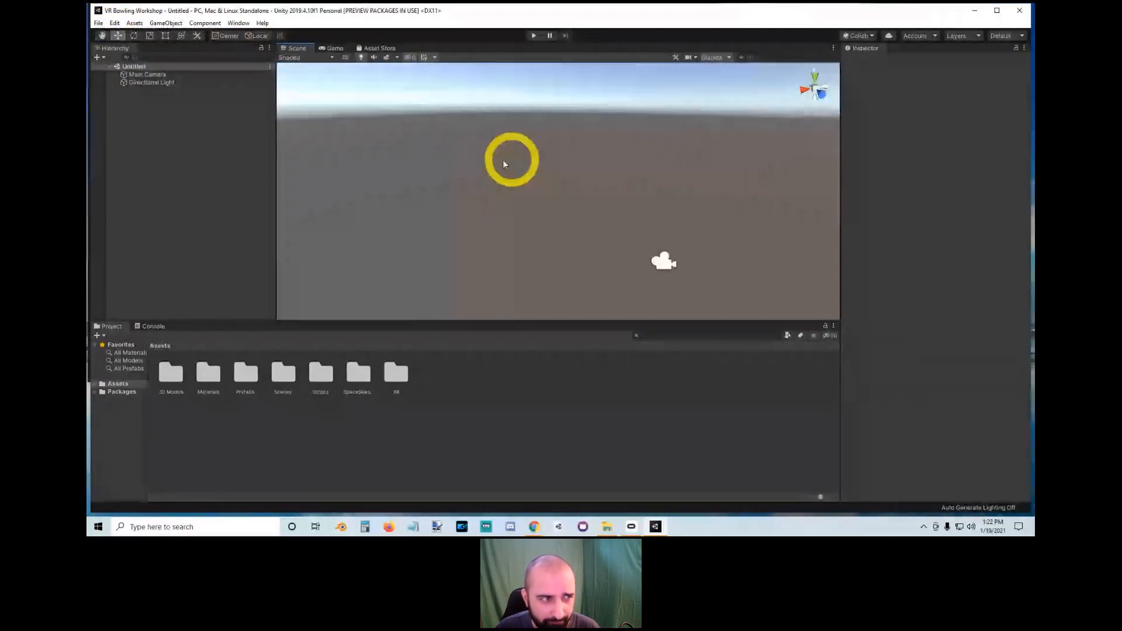
# Step: Examine the default Main Camera and Directional Light and their component settings in the new scene
pyautogui.moveTo(502, 160); pyautogui.dragTo(693, 175, button='right')
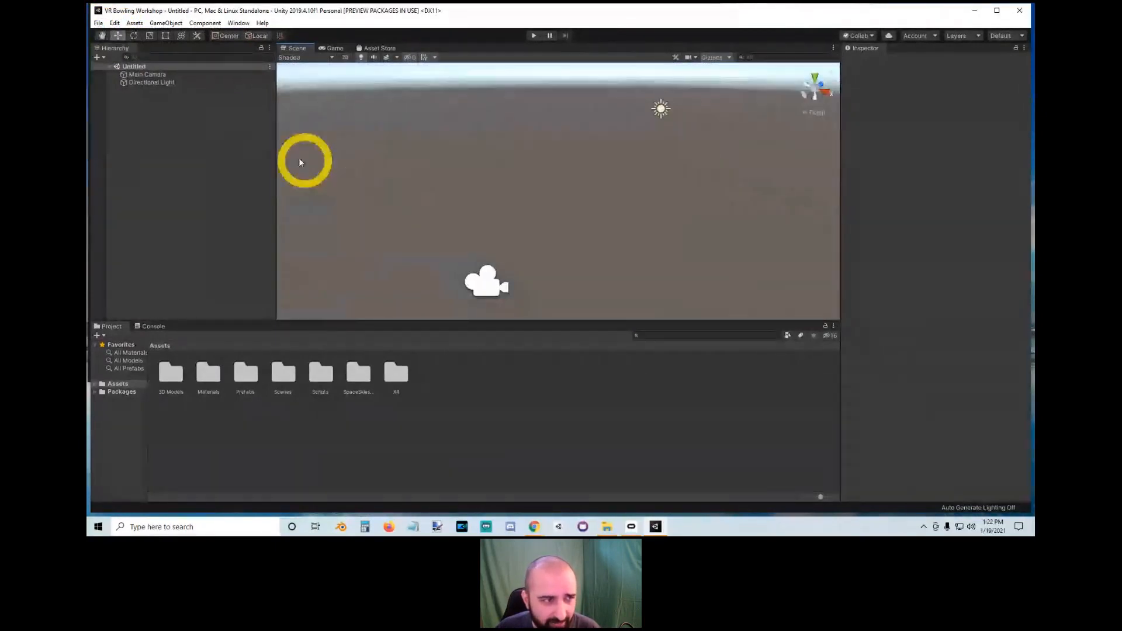
pyautogui.click(166, 75)
pyautogui.moveTo(538, 218); pyautogui.dragTo(533, 253, button='right')
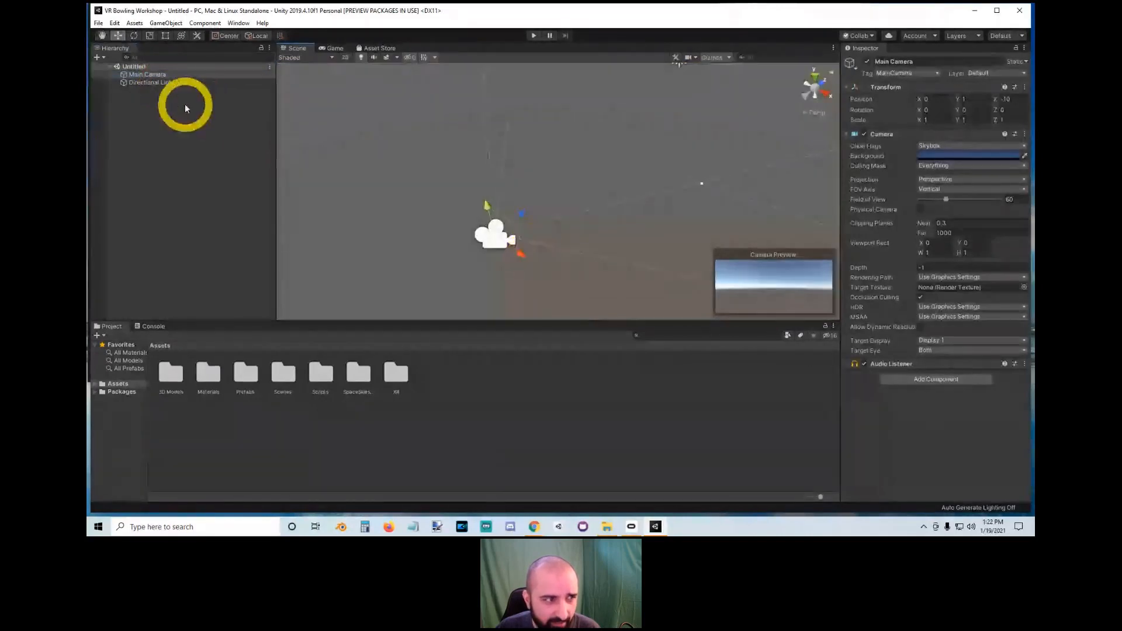
pyautogui.click(175, 84)
pyautogui.moveTo(304, 140); pyautogui.dragTo(397, 161, button='right')
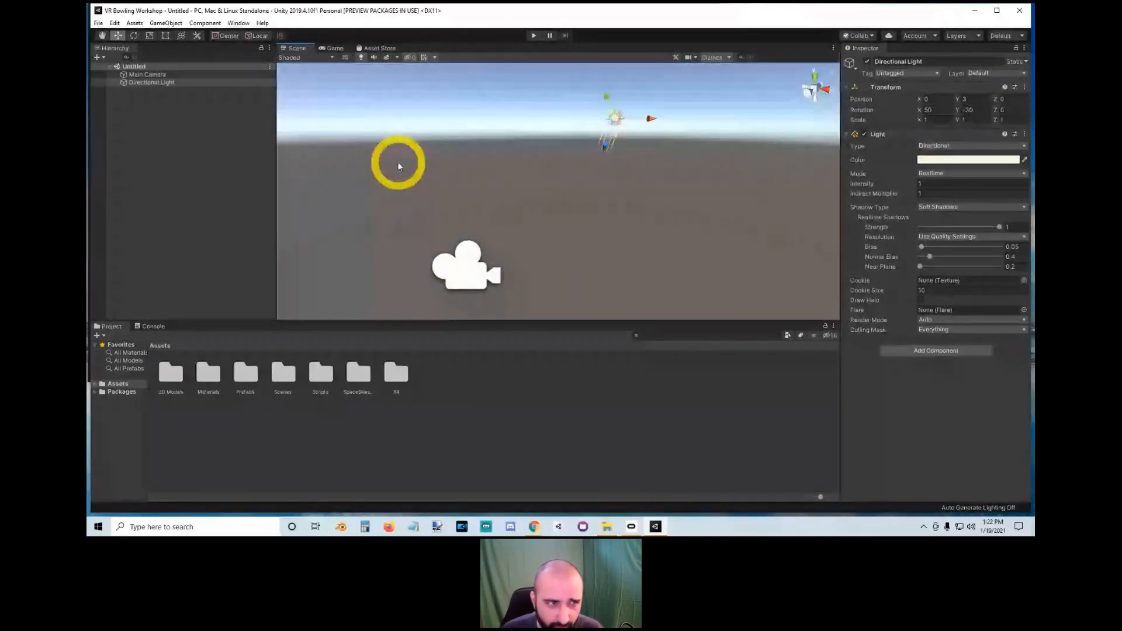
# Step: Open the Package Manager, look through the Unity Registry packages and show the entry field for adding a package from a git URL
pyautogui.click(241, 24)
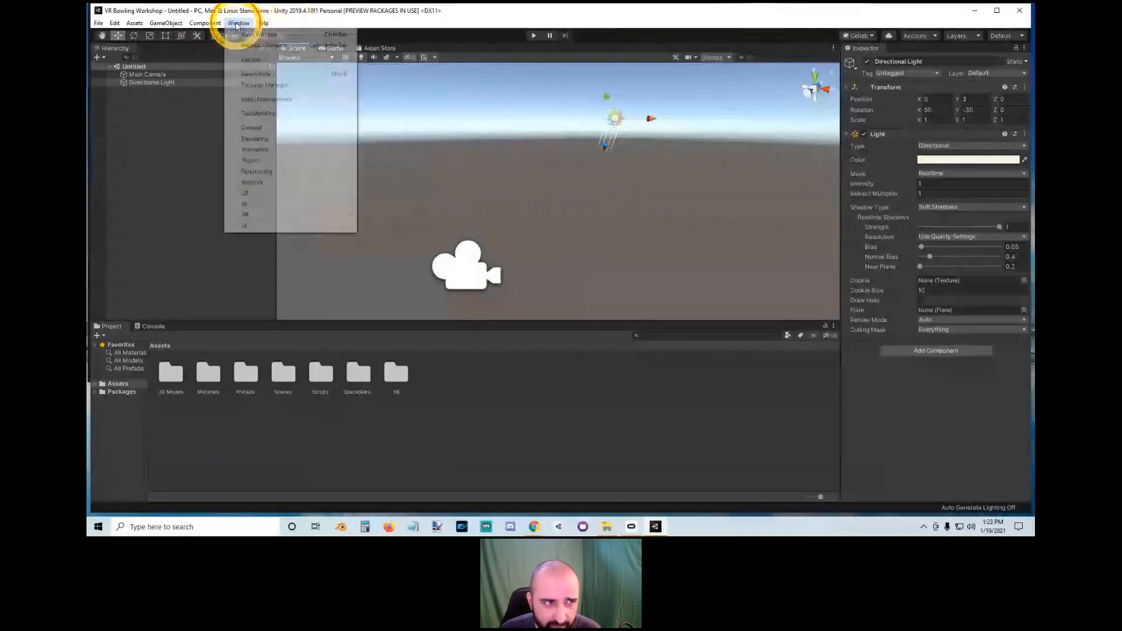
pyautogui.click(261, 85)
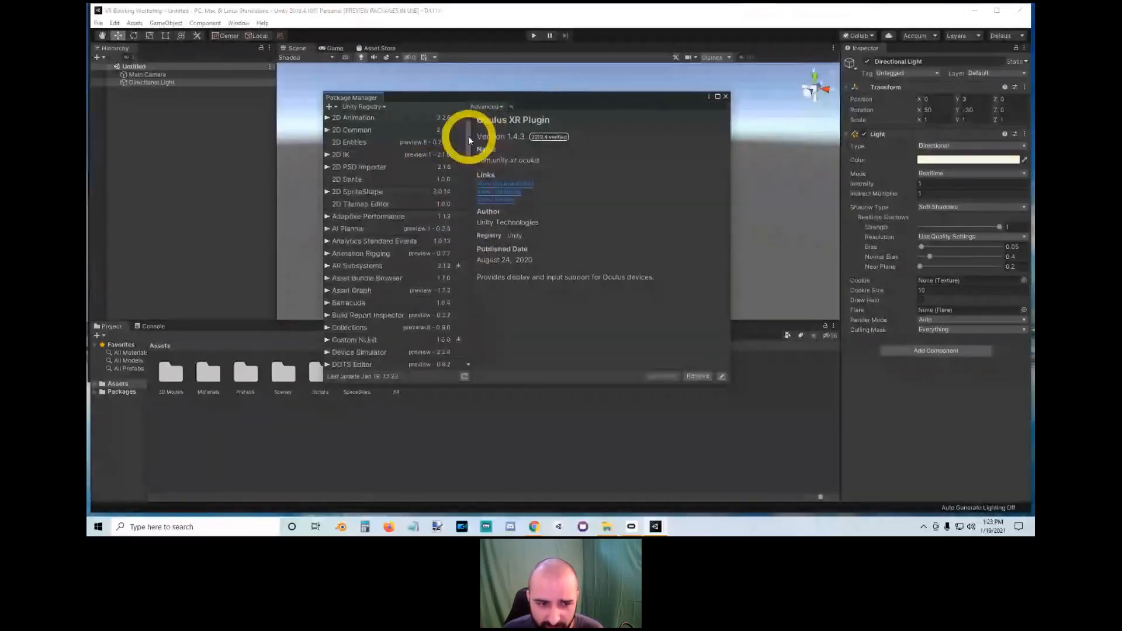
pyautogui.moveTo(468, 136); pyautogui.dragTo(459, 348)
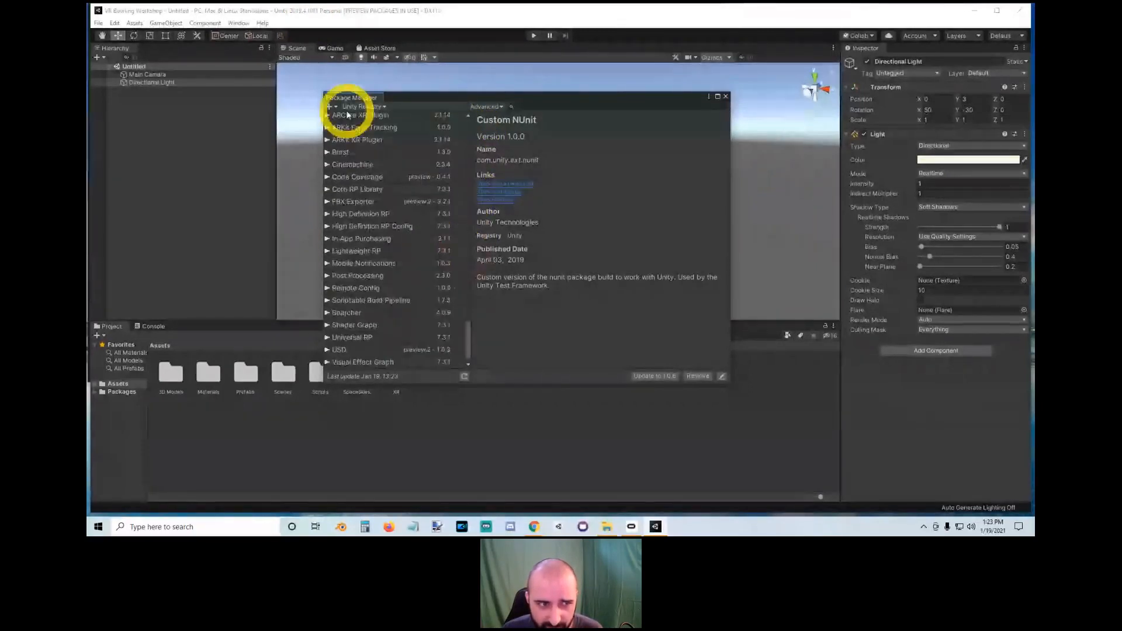
pyautogui.click(329, 106)
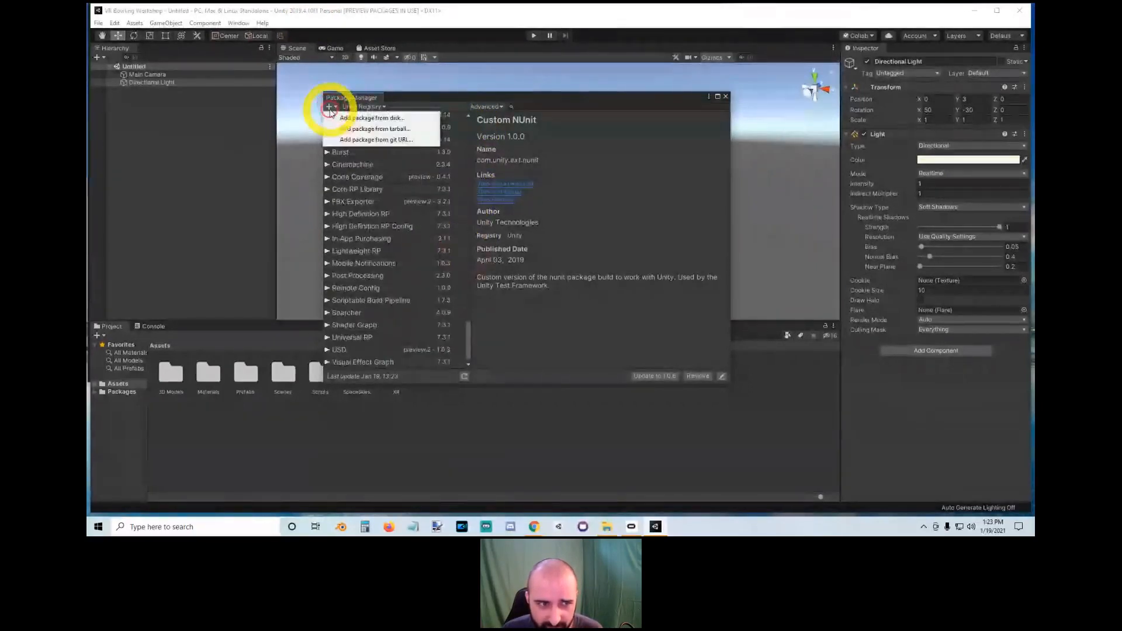
pyautogui.click(358, 139)
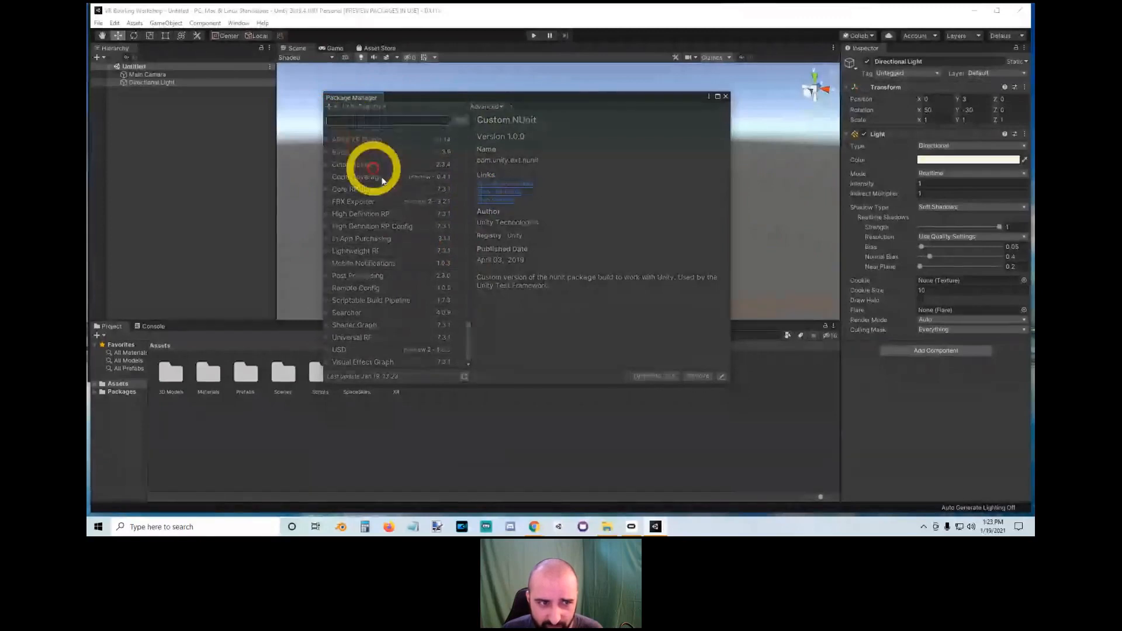
pyautogui.click(576, 380)
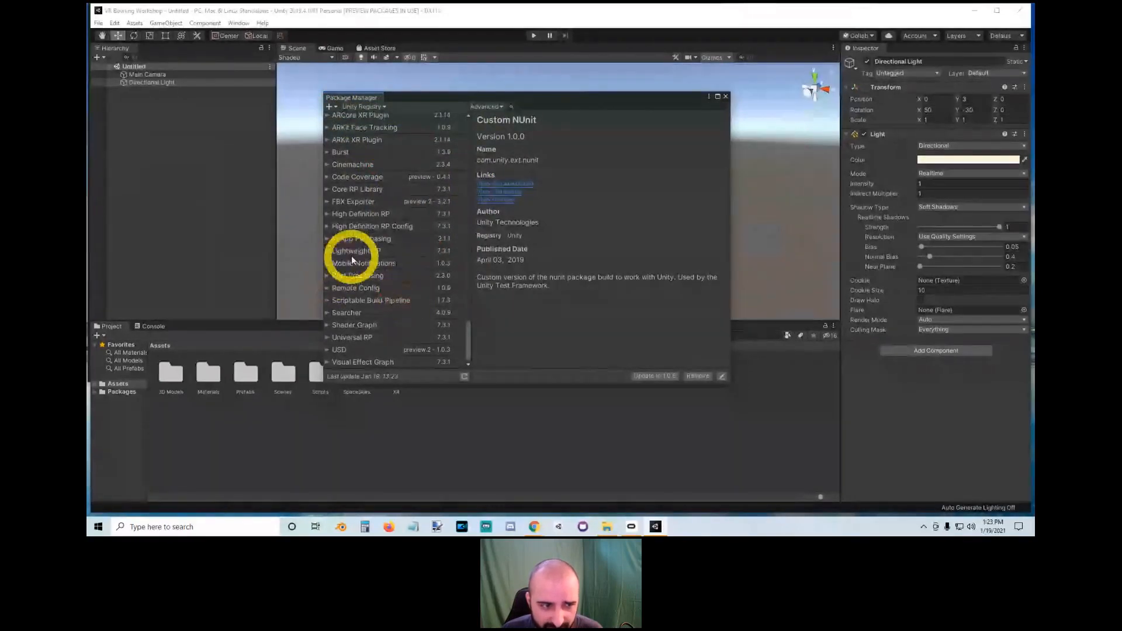
# Step: Find the XR Interaction Toolkit package, view its details and package name, and show the git URL entry field for adding it
pyautogui.scroll(2, 383, 321)
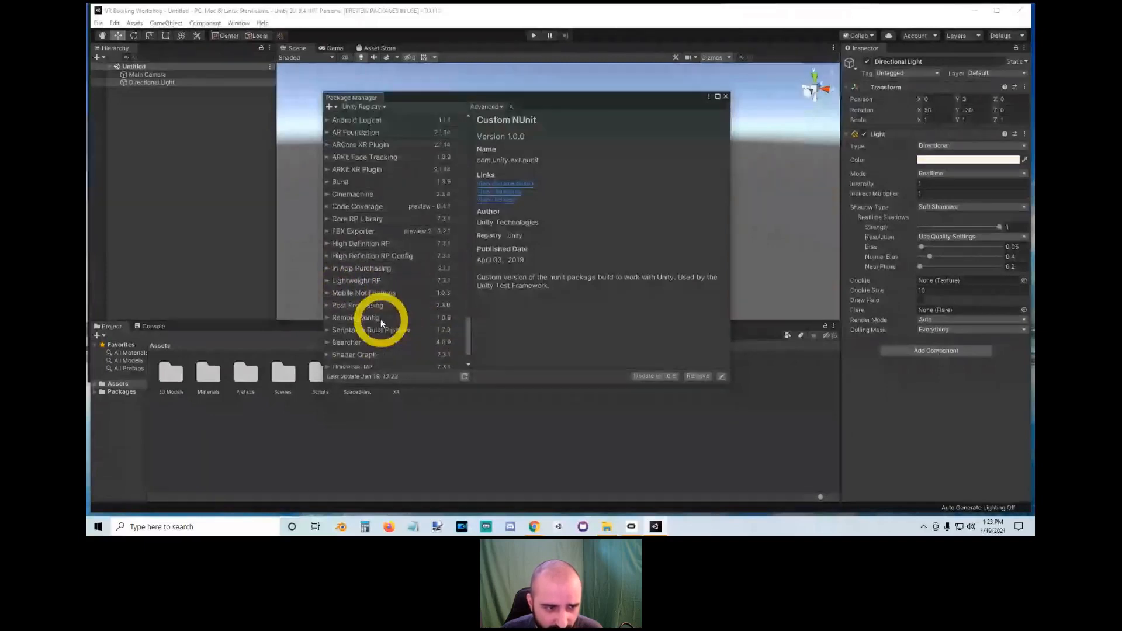
pyautogui.scroll(5, 377, 293)
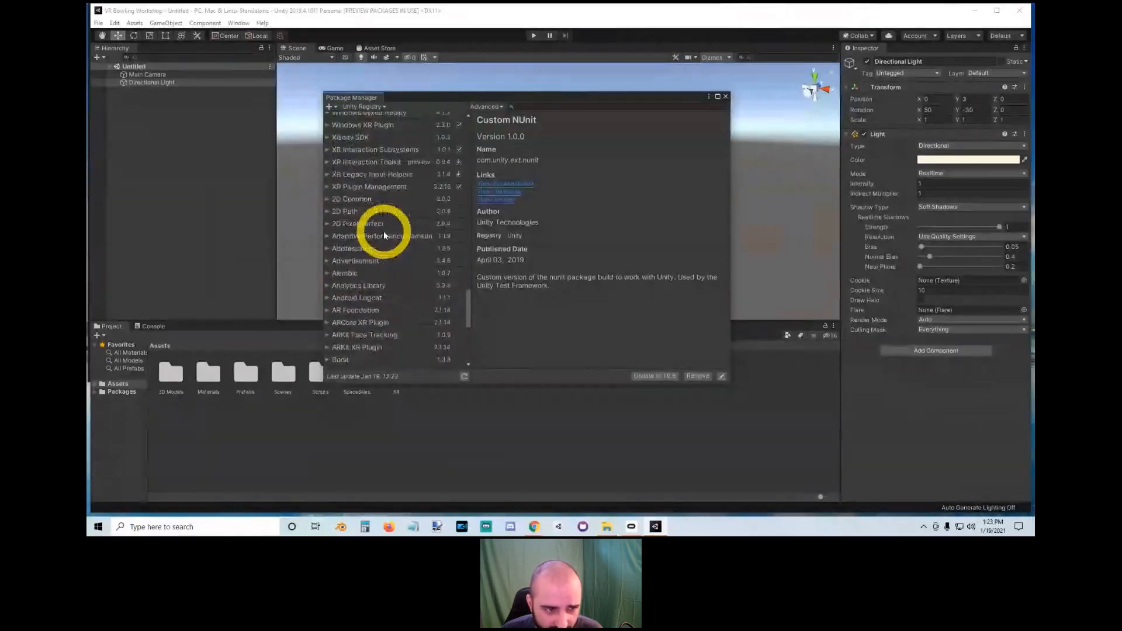
pyautogui.scroll(1, 383, 235)
pyautogui.click(363, 193)
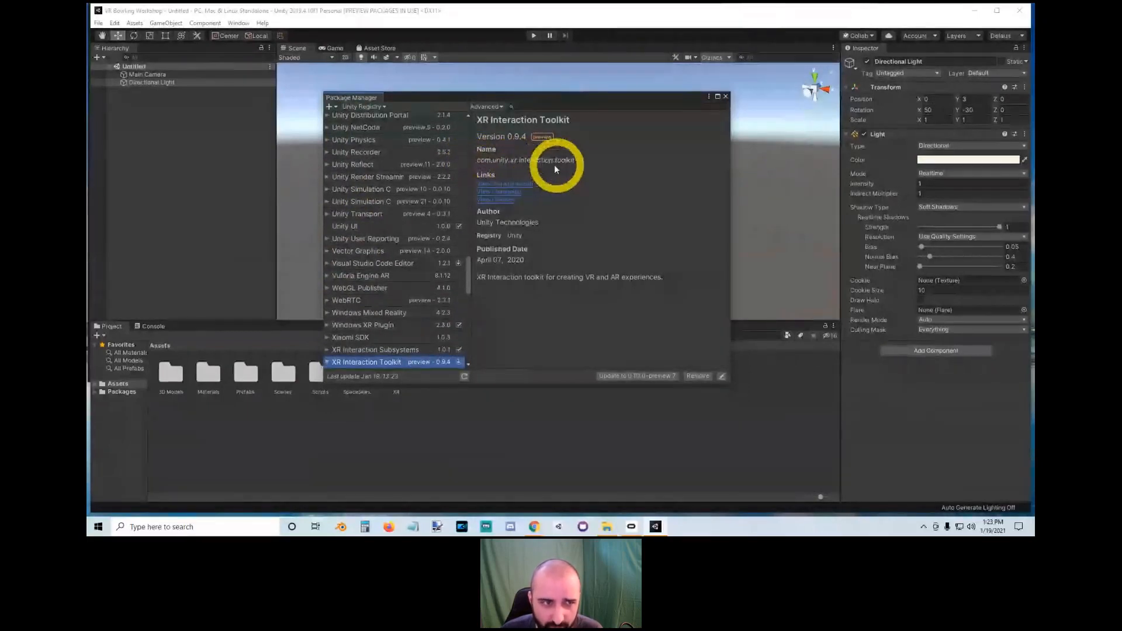
pyautogui.click(332, 106)
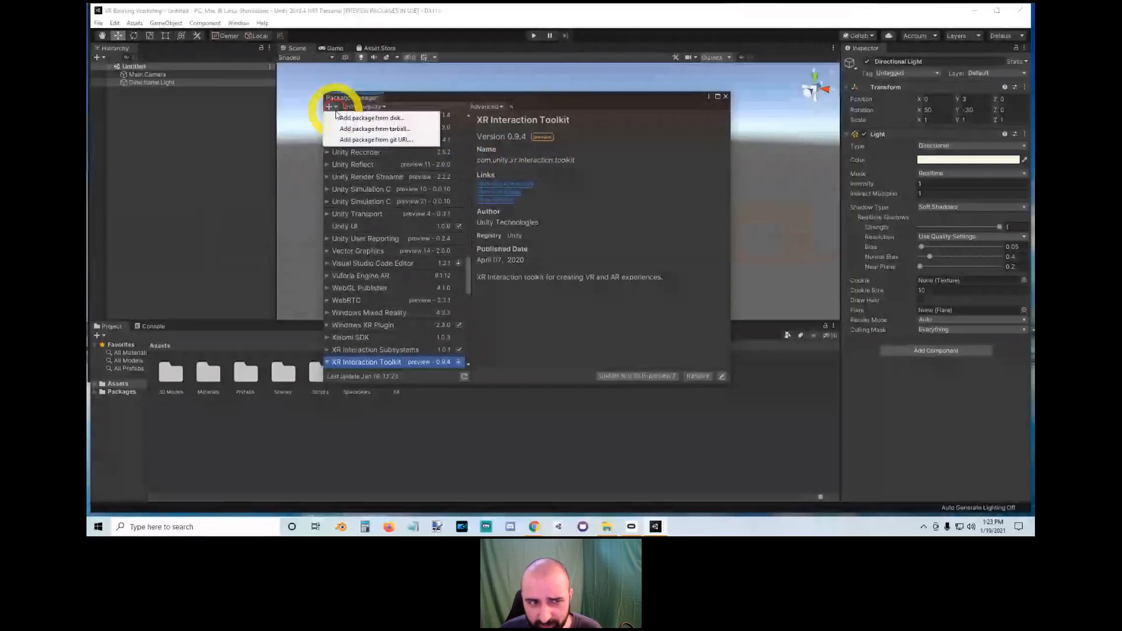
pyautogui.click(358, 141)
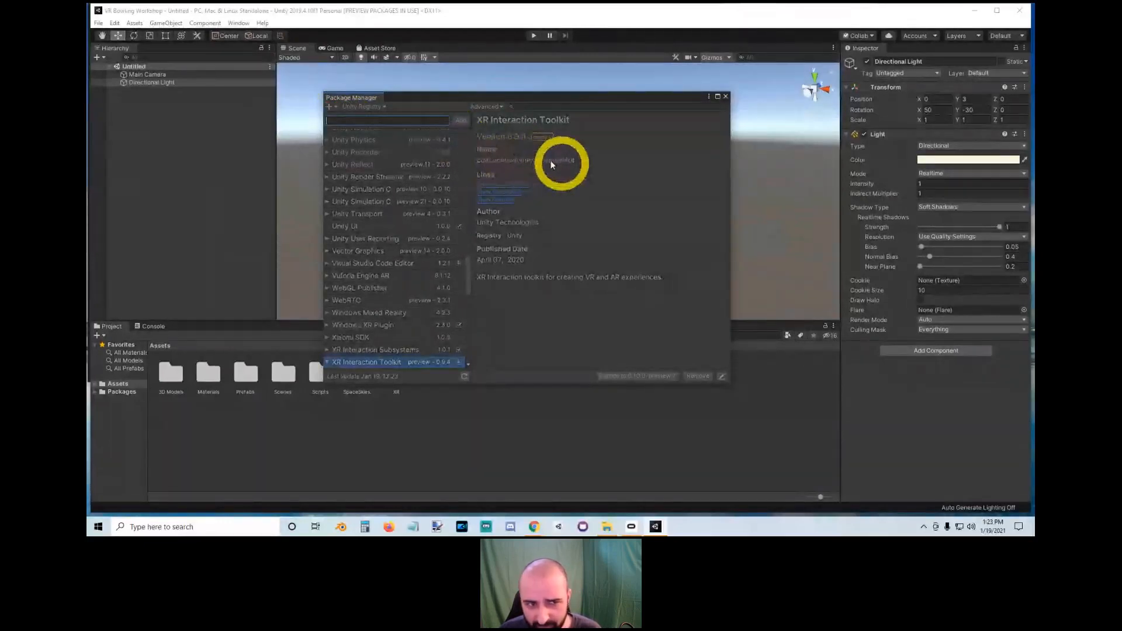
pyautogui.click(613, 205)
pyautogui.click(520, 220)
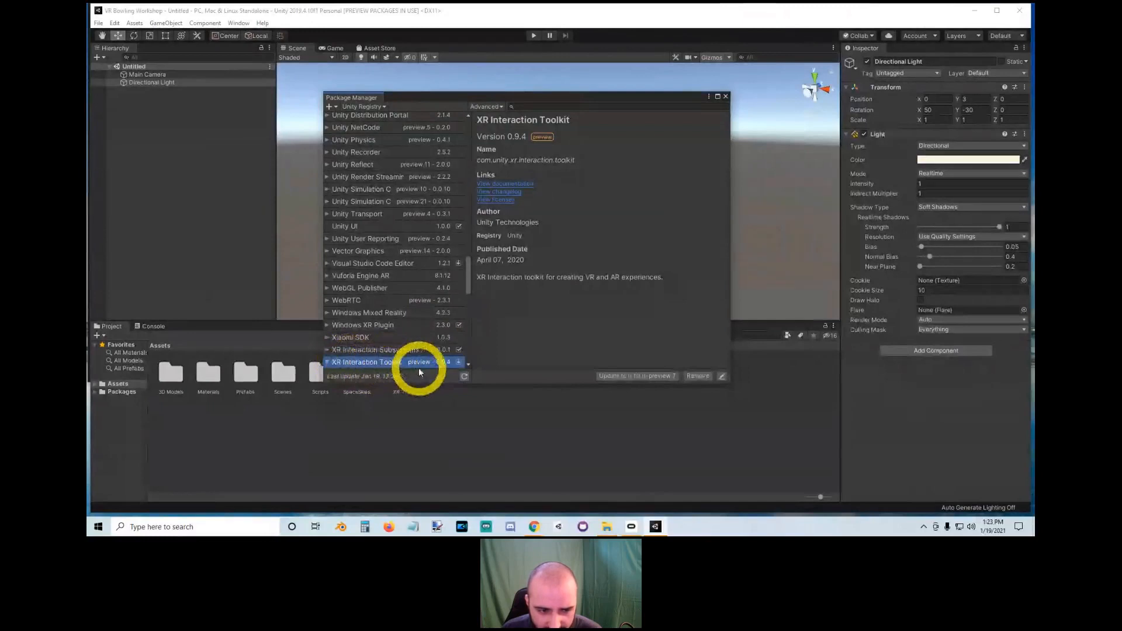
# Step: Examine all available XR Interaction Toolkit versions and the details of version 1.0.0, and close the Package Manager
pyautogui.click(362, 362)
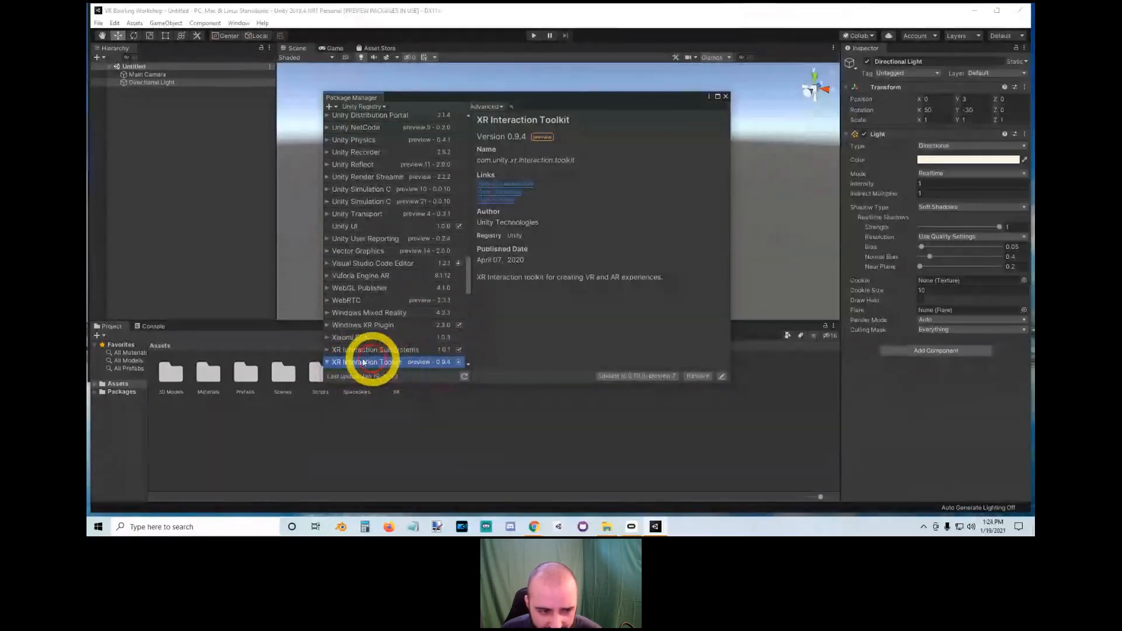
pyautogui.scroll(-2, 399, 324)
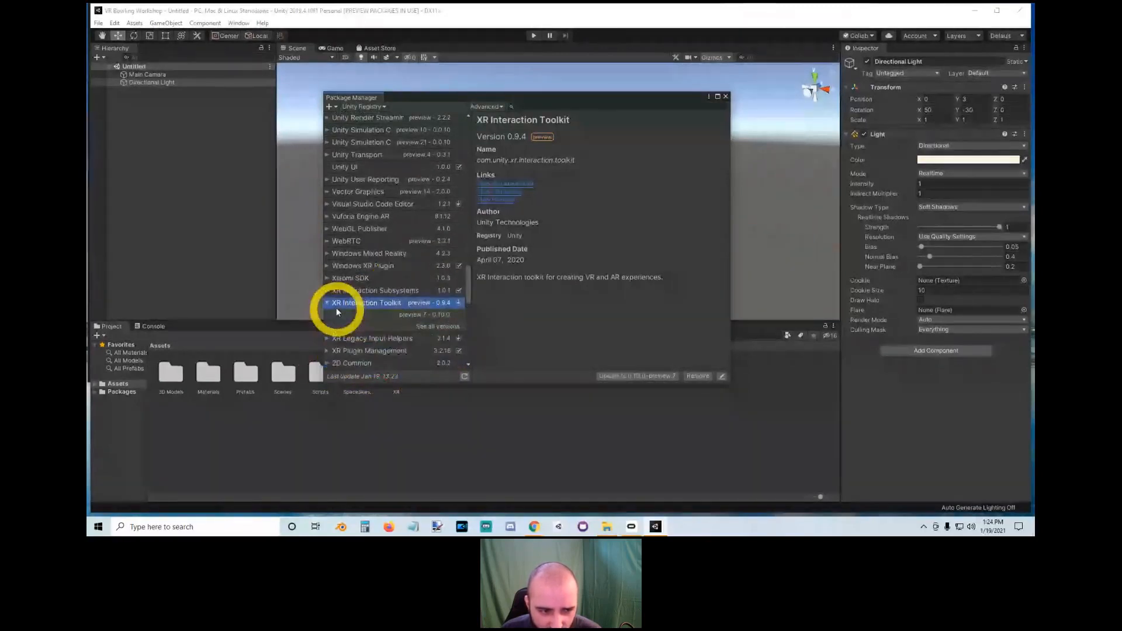
pyautogui.click(432, 329)
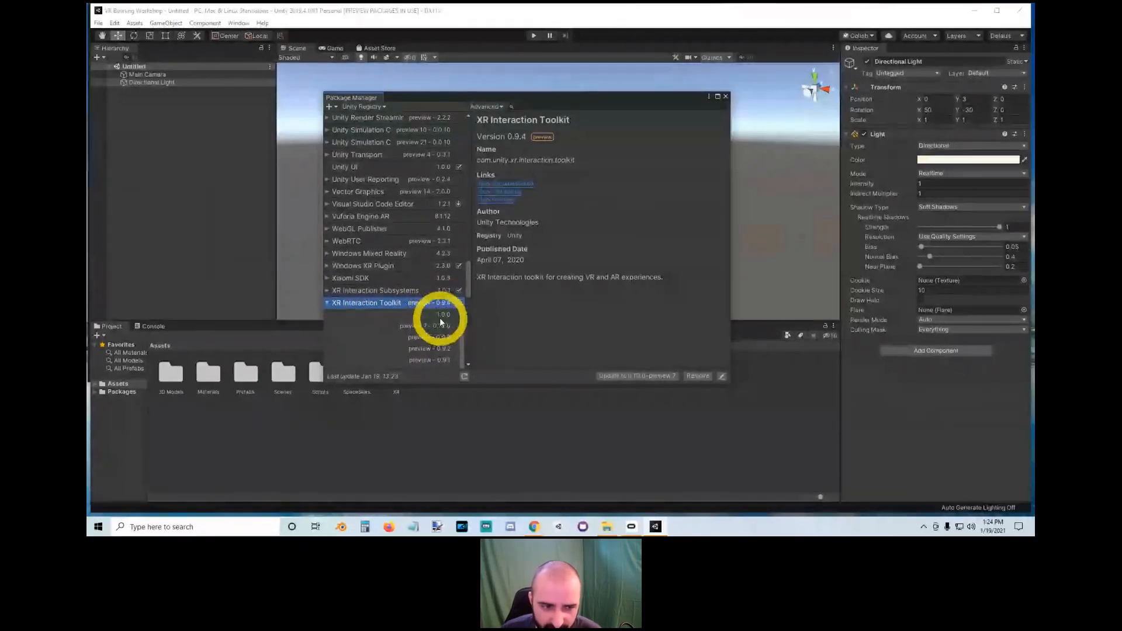
pyautogui.click(439, 315)
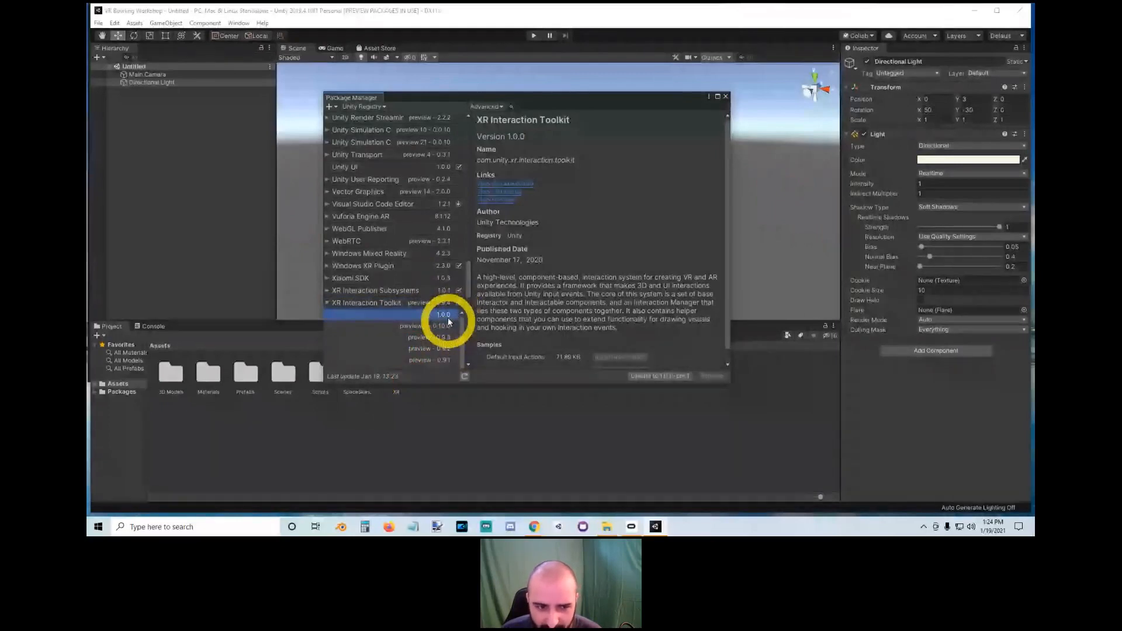
pyautogui.click(325, 302)
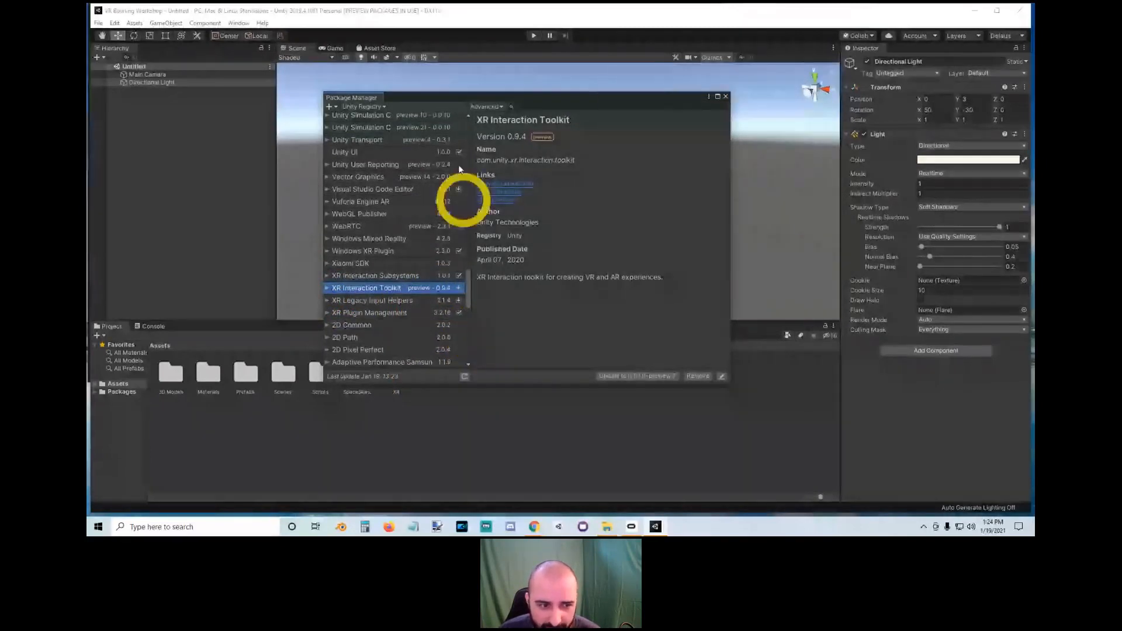
pyautogui.click(328, 288)
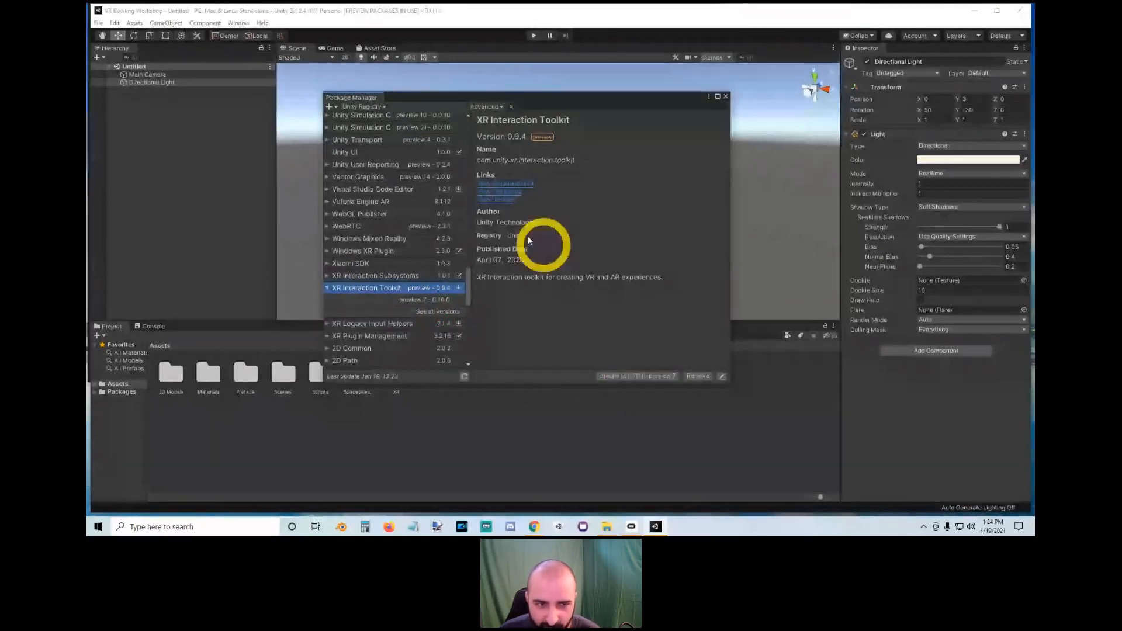
pyautogui.click(726, 97)
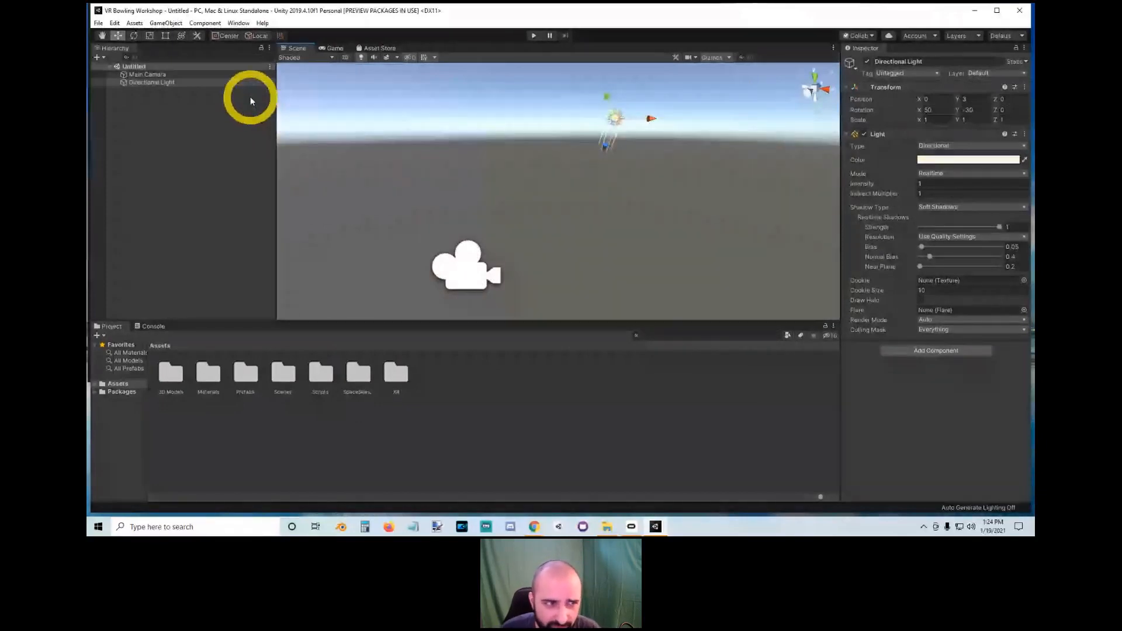
# Step: Check the XR Plug-in Management providers for desktop and Android in the project settings, and close the settings
pyautogui.click(115, 24)
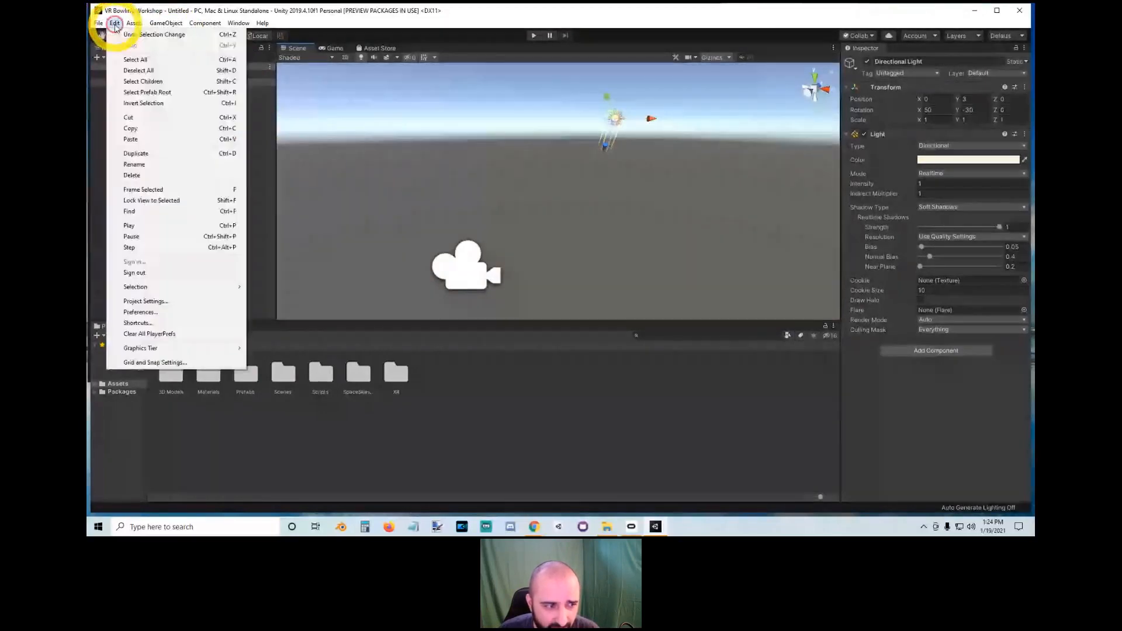
pyautogui.click(143, 302)
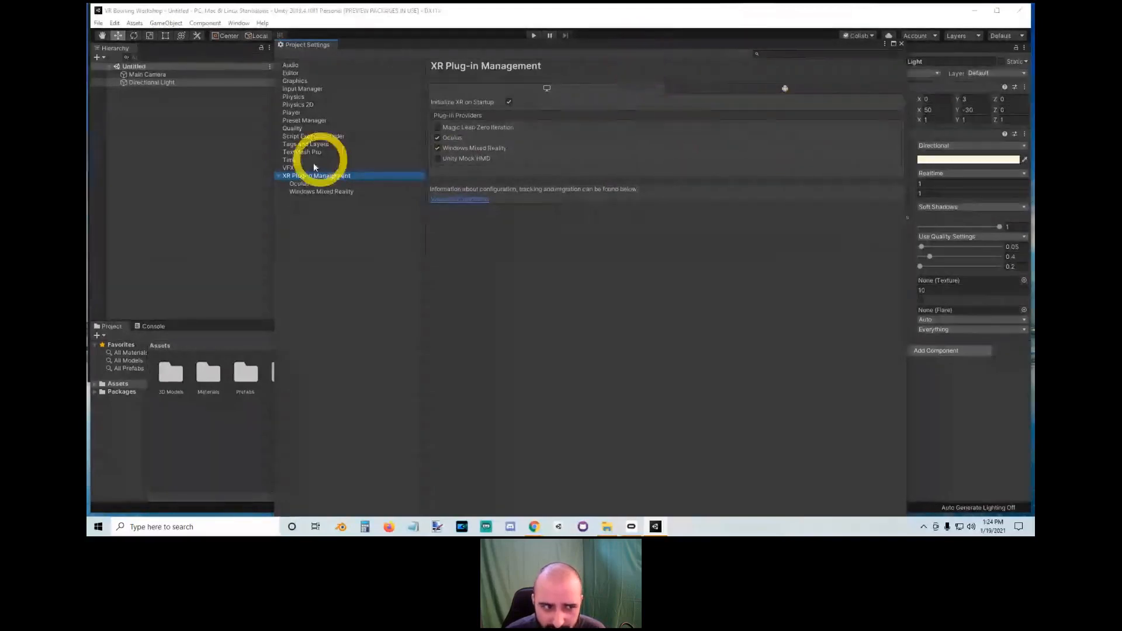
pyautogui.click(114, 23)
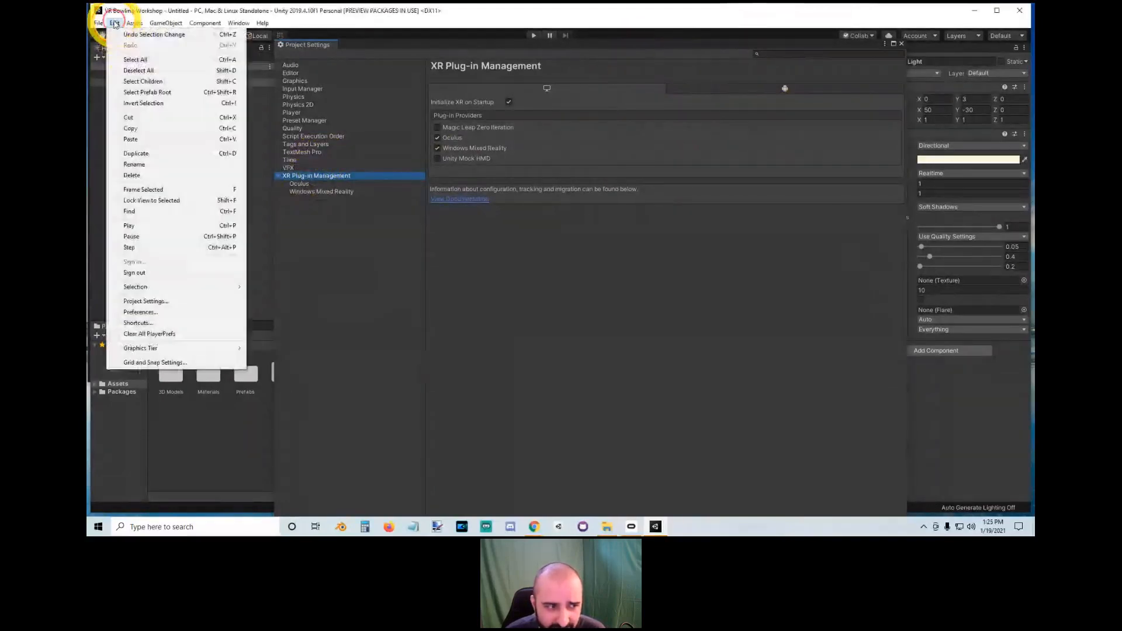
pyautogui.click(146, 301)
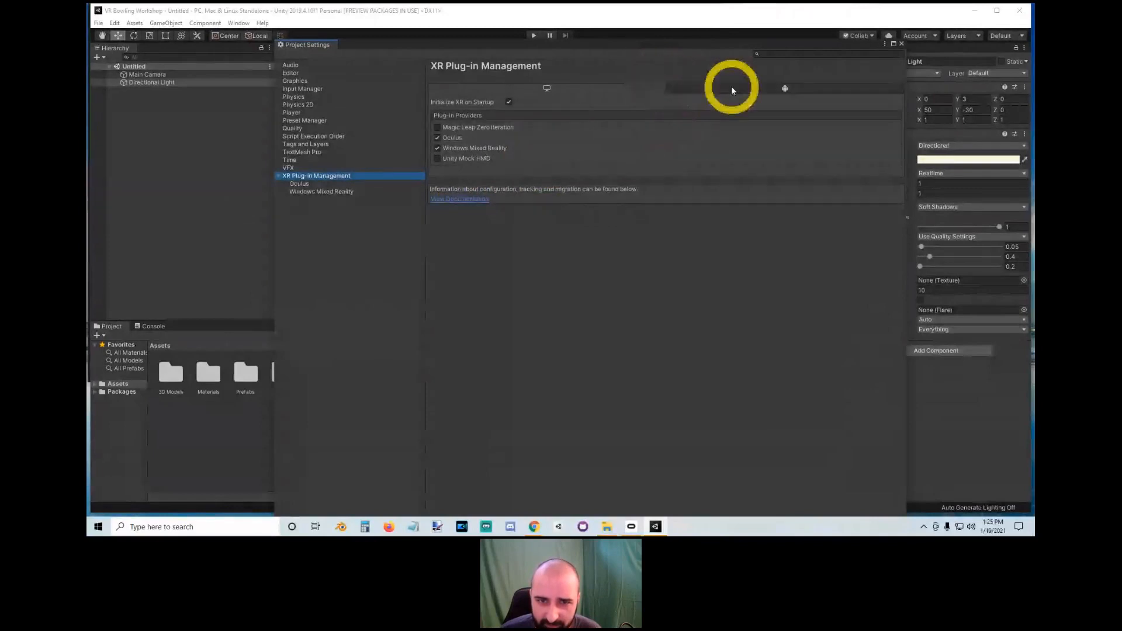
pyautogui.click(762, 90)
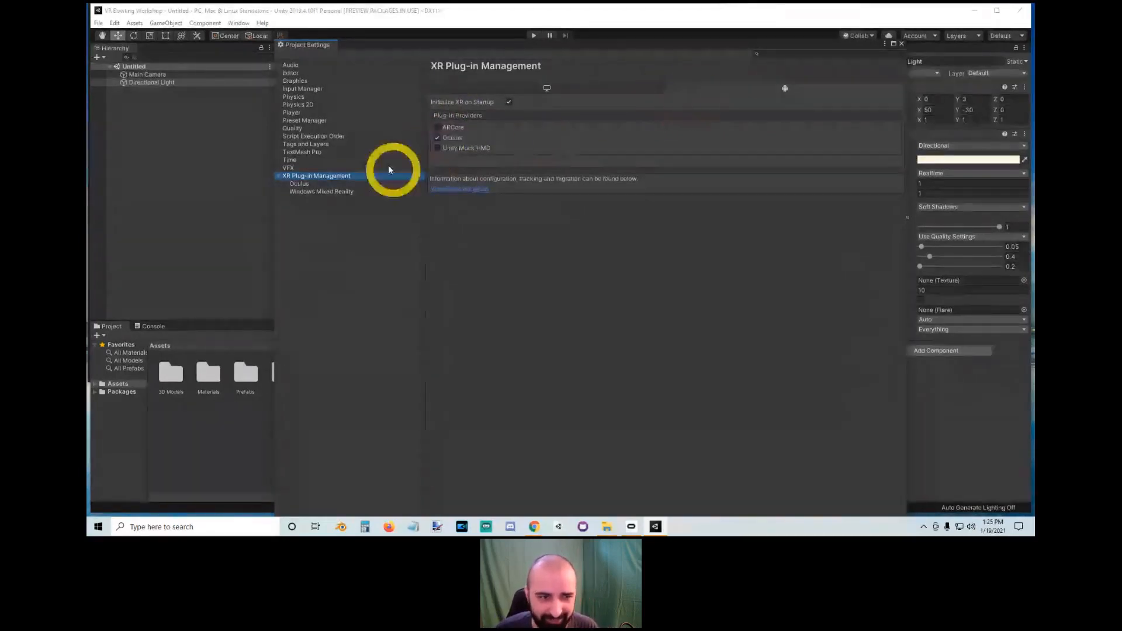
pyautogui.click(903, 44)
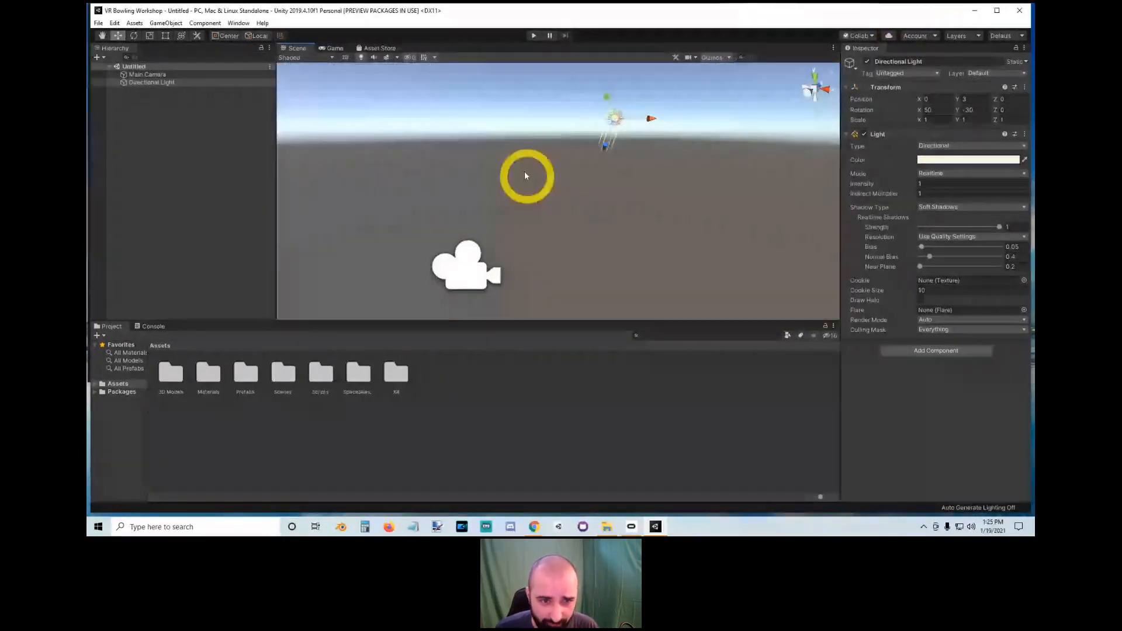
# Step: Try deleting the Main Camera from the new scene, and undo the deletion
pyautogui.keyDown('alt'); pyautogui.moveTo(524, 170); pyautogui.dragTo(503, 150); pyautogui.keyUp('alt')
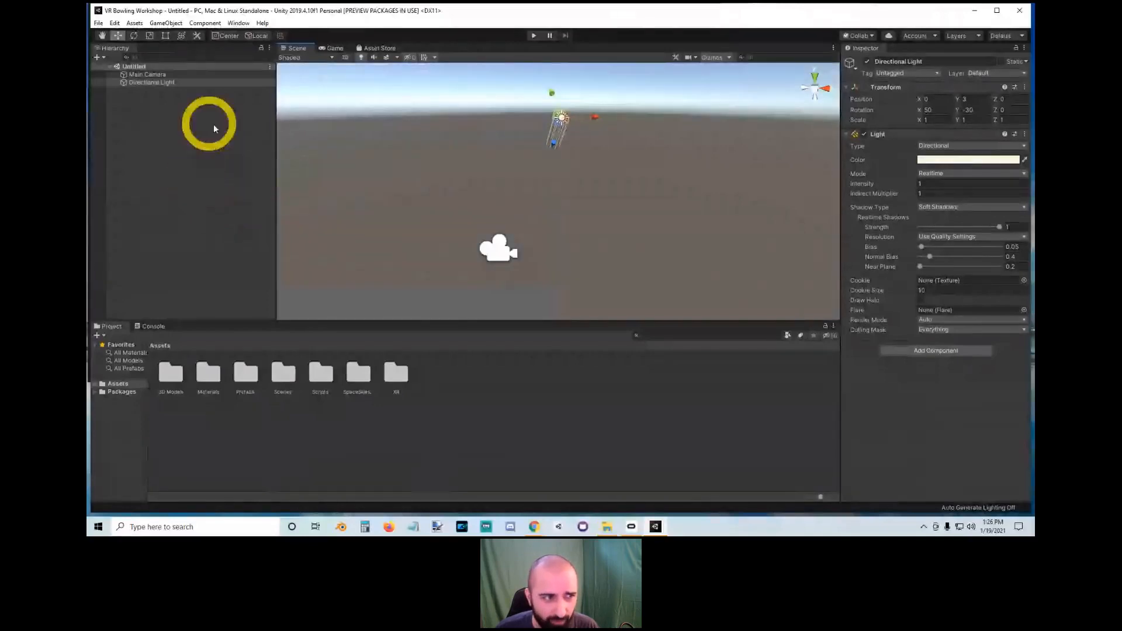
pyautogui.doubleClick(147, 75)
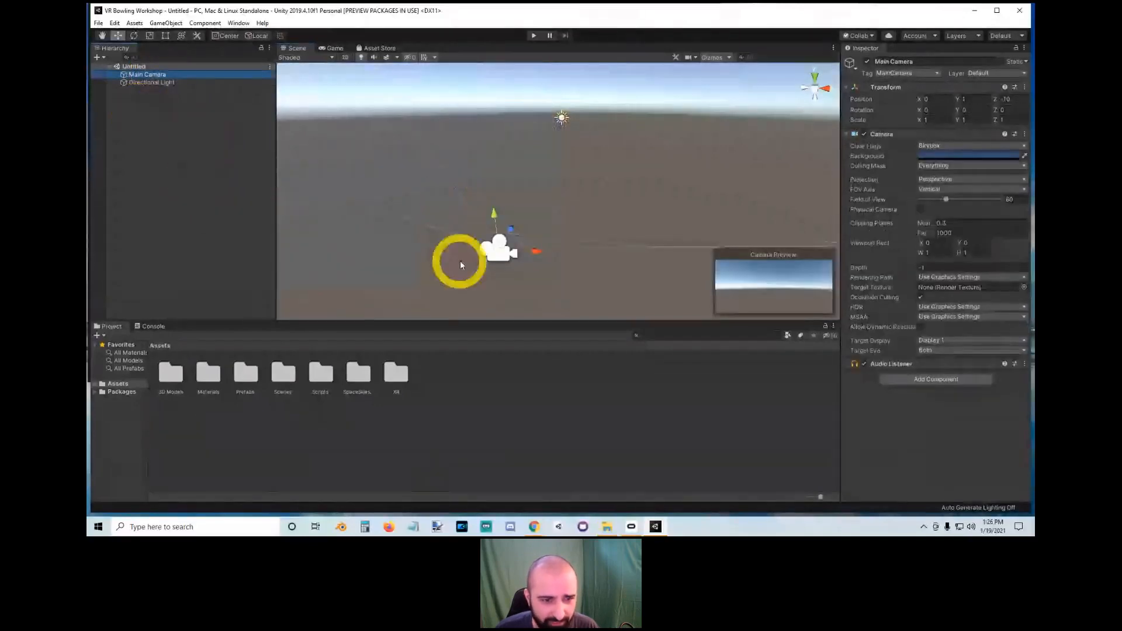
pyautogui.rightClick(162, 78)
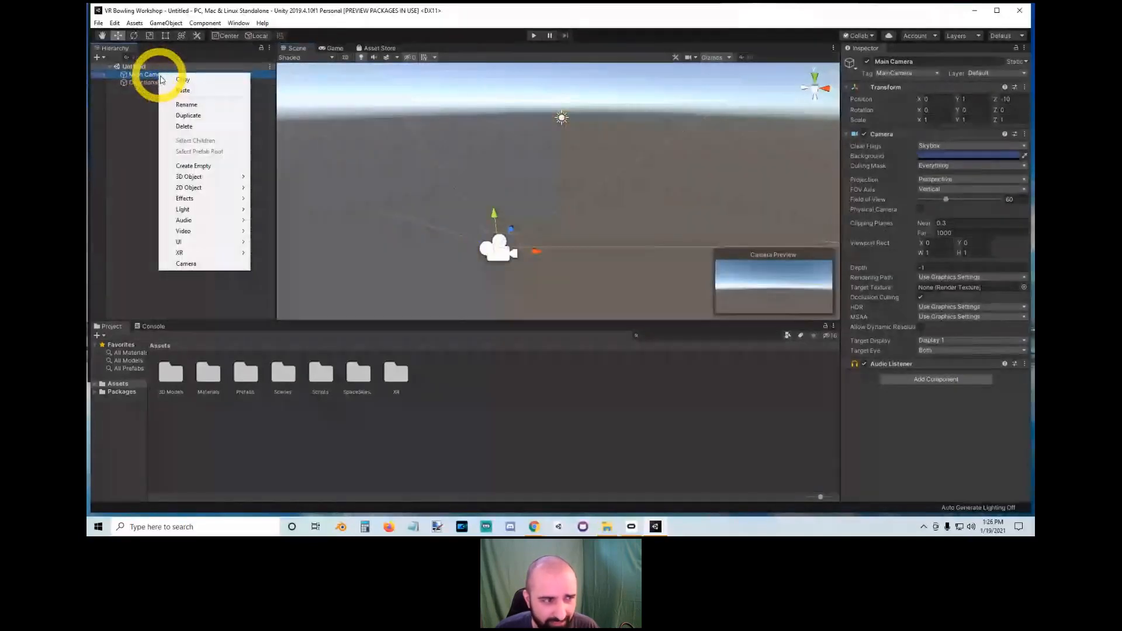
pyautogui.click(184, 126)
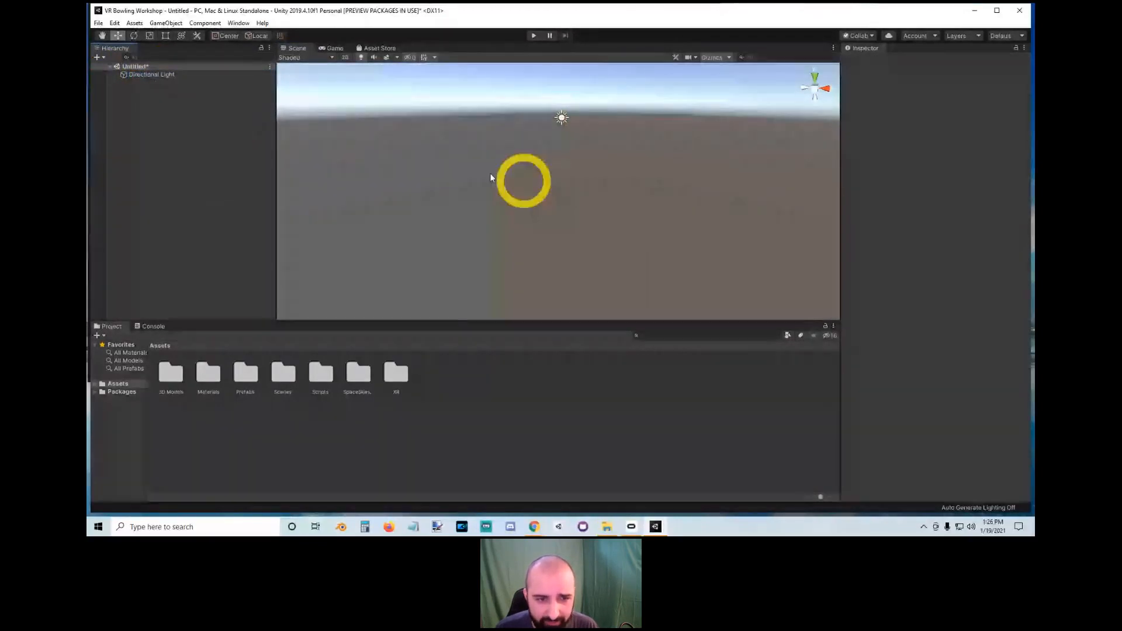
pyautogui.moveTo(542, 172); pyautogui.dragTo(545, 157, button='right')
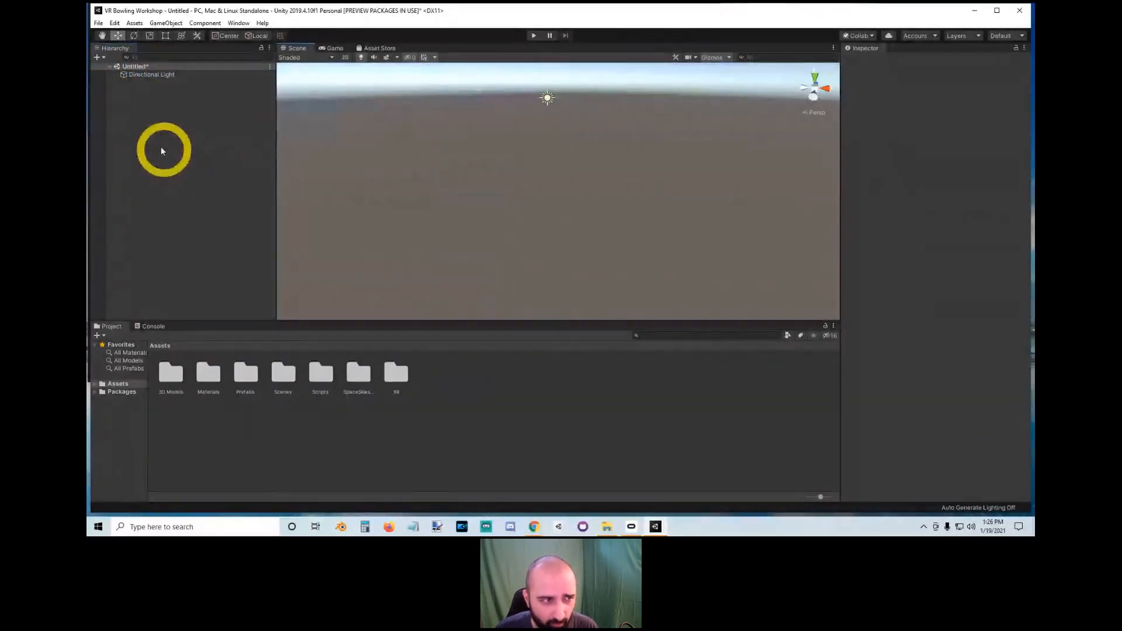
pyautogui.hotkey('ctrl', 'z')
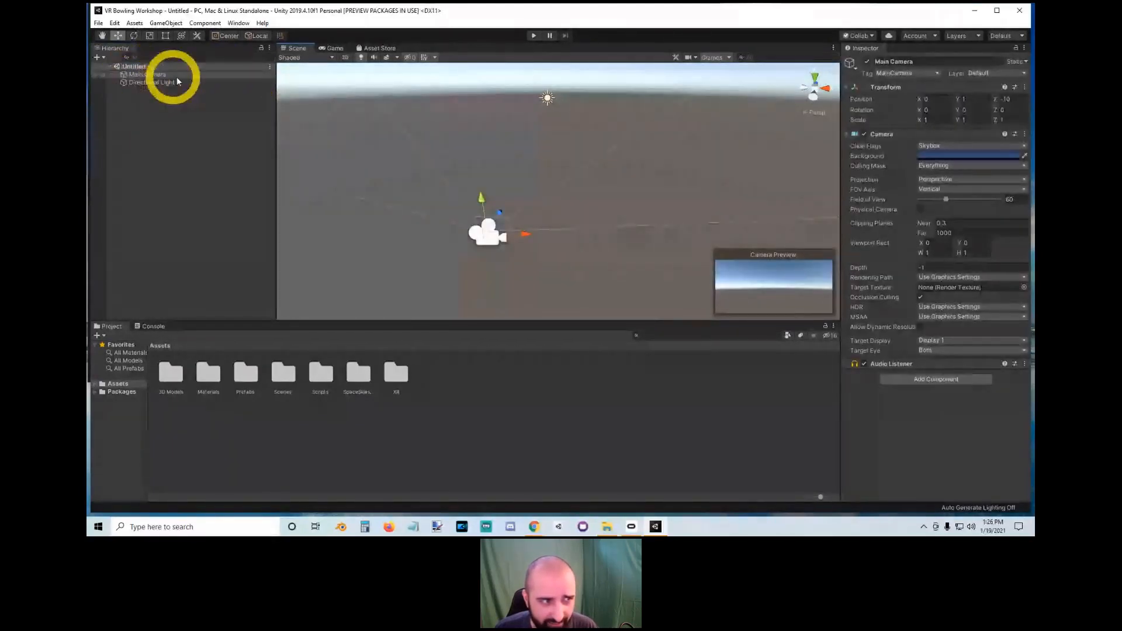
# Step: Delete the Main Camera from the new scene
pyautogui.rightClick(146, 76)
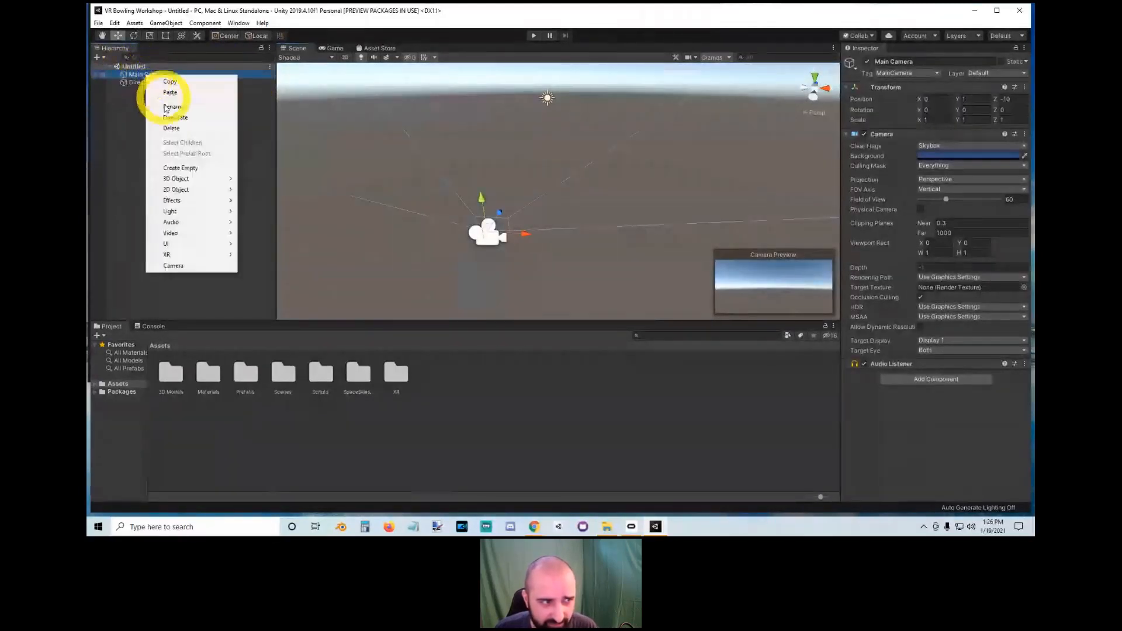
pyautogui.click(171, 128)
pyautogui.rightClick(188, 140)
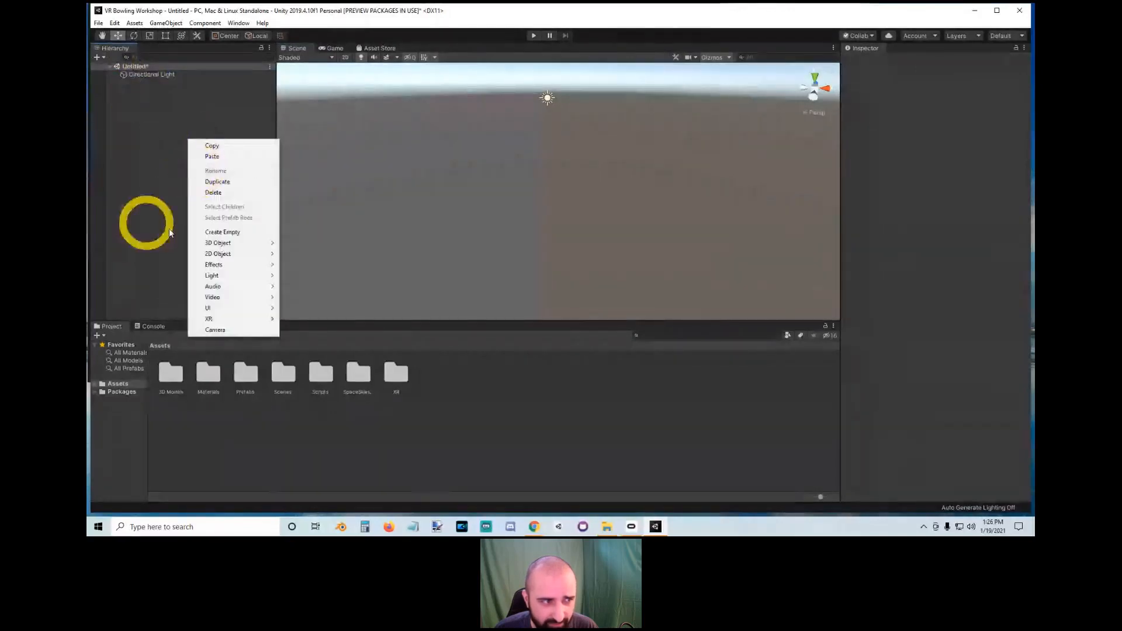
pyautogui.press('Escape')
# Step: Add a Room-Scale XR Rig to the scene and select it to inspect its setup
pyautogui.click(97, 57)
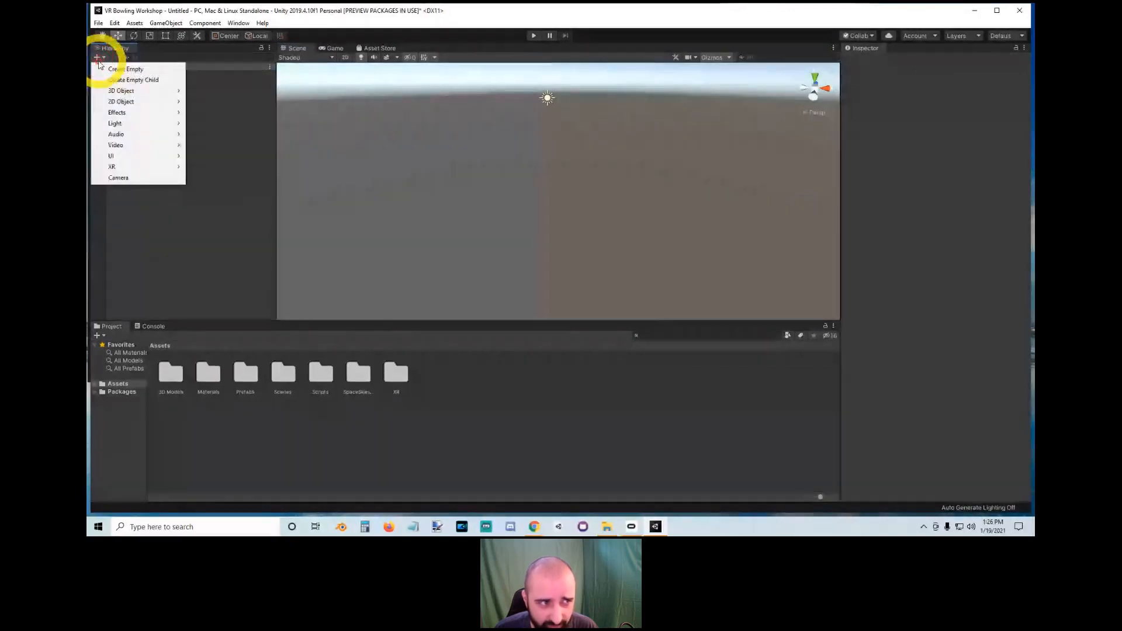
pyautogui.click(178, 30)
pyautogui.click(169, 23)
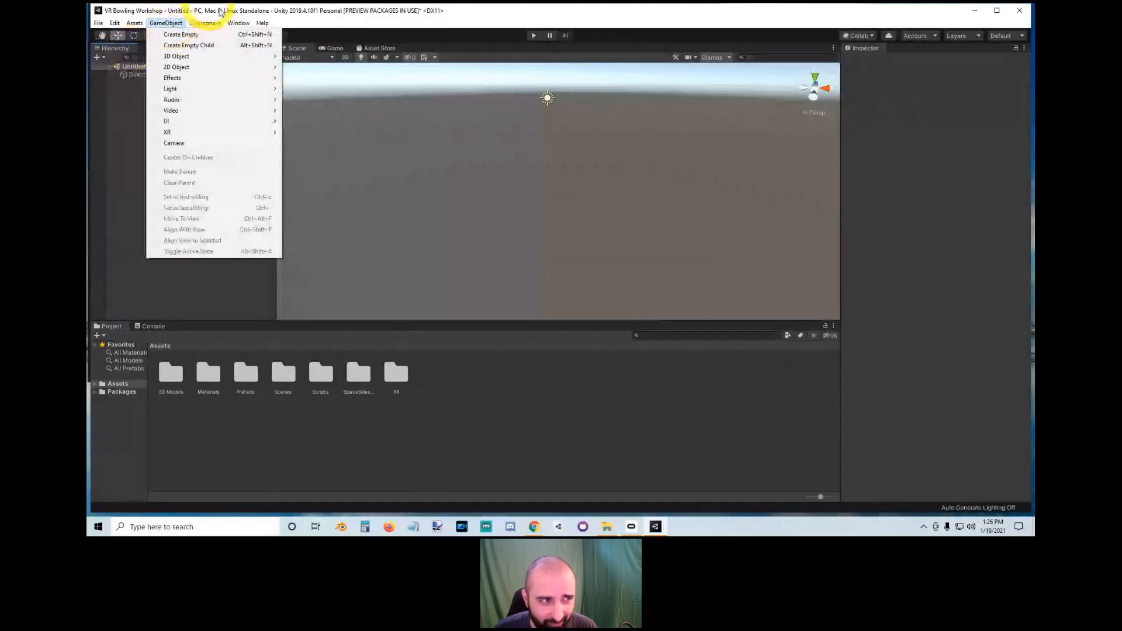
pyautogui.moveTo(205, 24)
pyautogui.rightClick(178, 108)
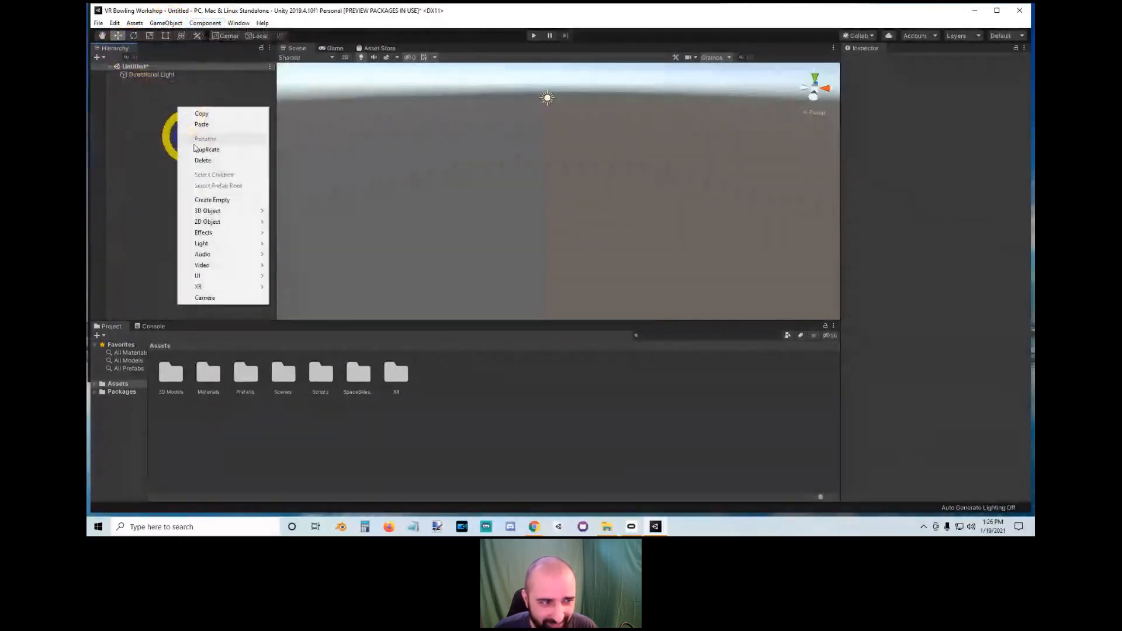
pyautogui.moveTo(207, 290)
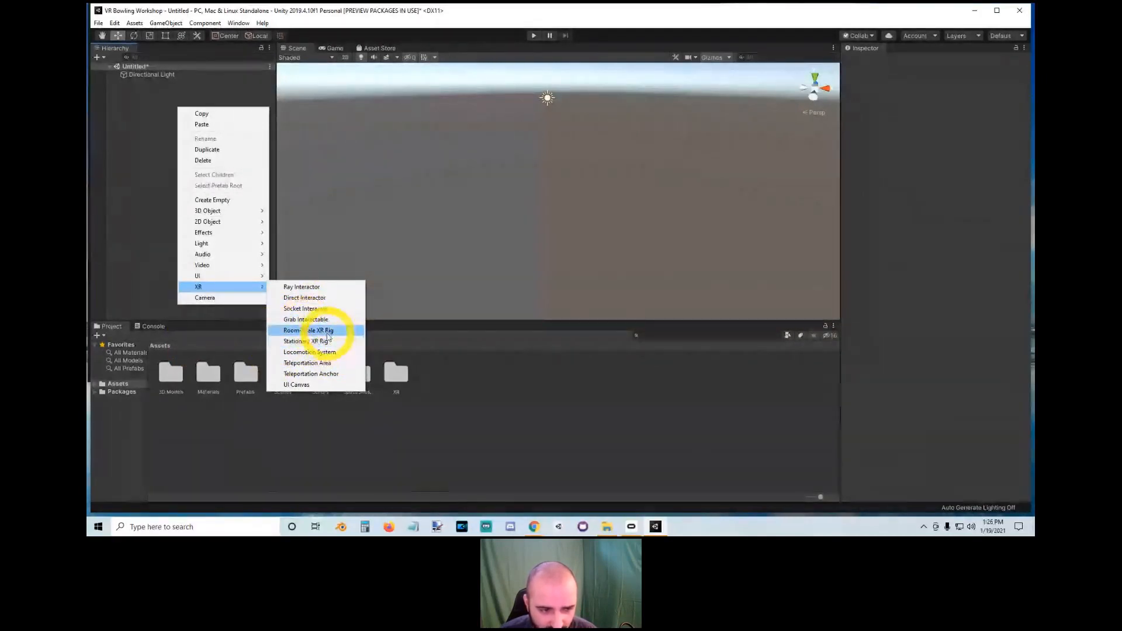
pyautogui.click(347, 337)
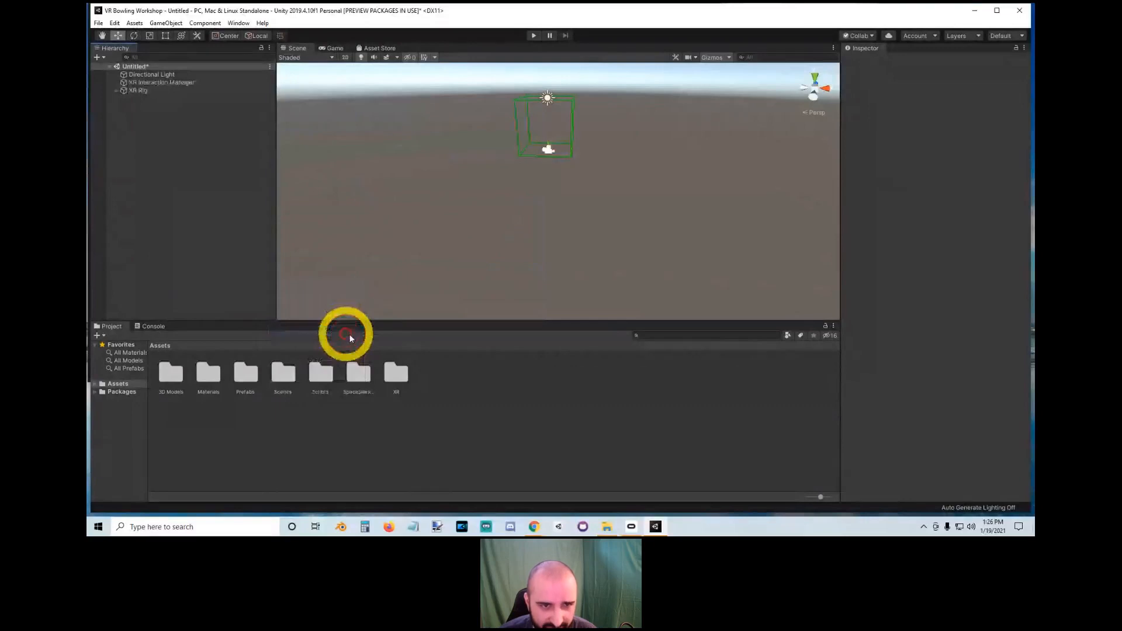
pyautogui.click(139, 92)
pyautogui.moveTo(604, 223); pyautogui.dragTo(510, 124, button='right')
# Step: Save the scene as 1 in the project's Scenes folder
pyautogui.hotkey('ctrl', 's')
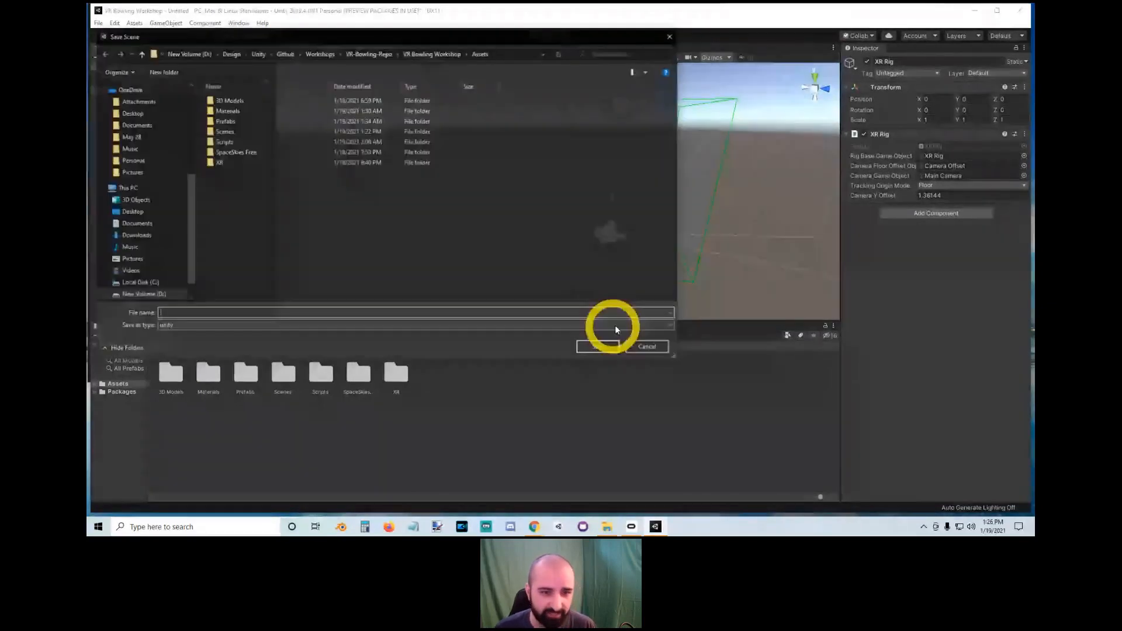
pyautogui.rightClick(233, 131)
pyautogui.click(226, 129)
pyautogui.doubleClick(226, 130)
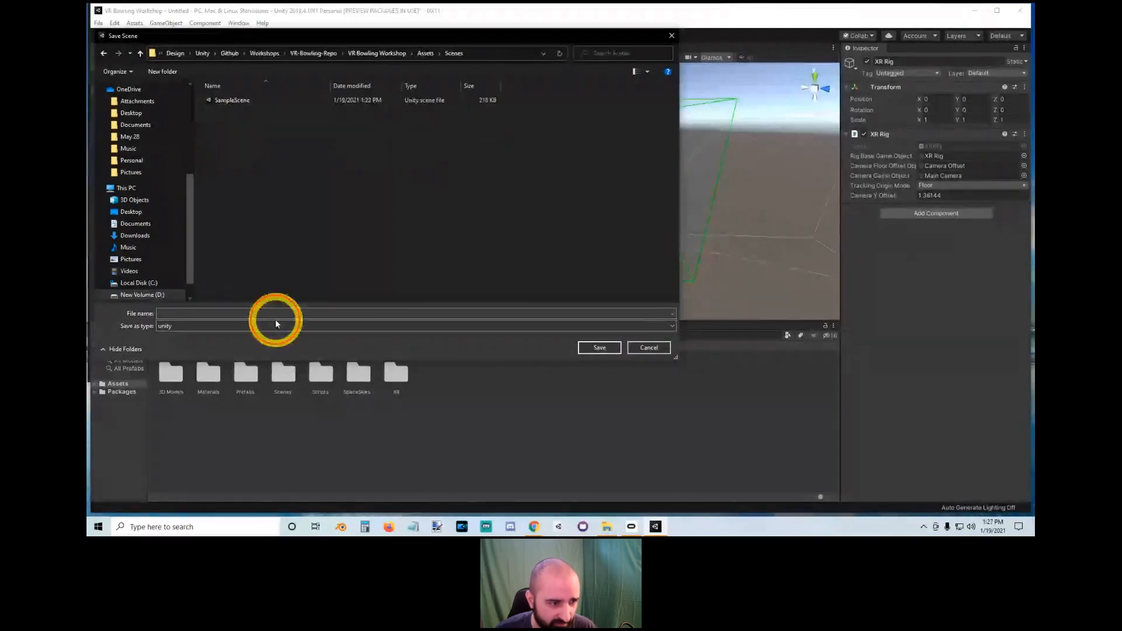
pyautogui.click(275, 319)
pyautogui.write('1')
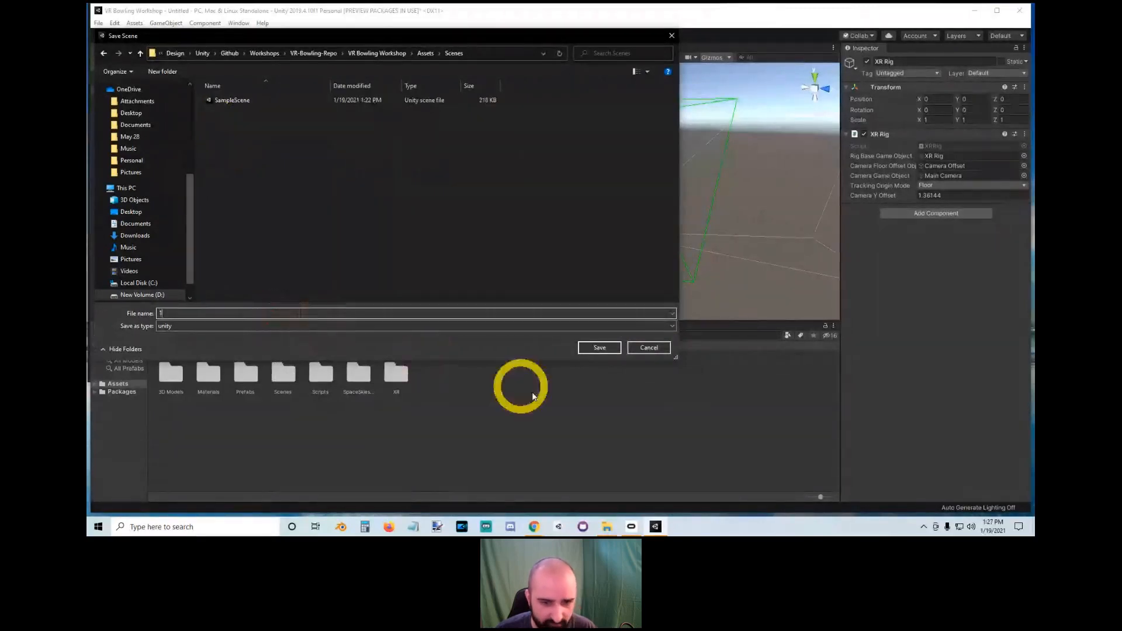
pyautogui.click(601, 347)
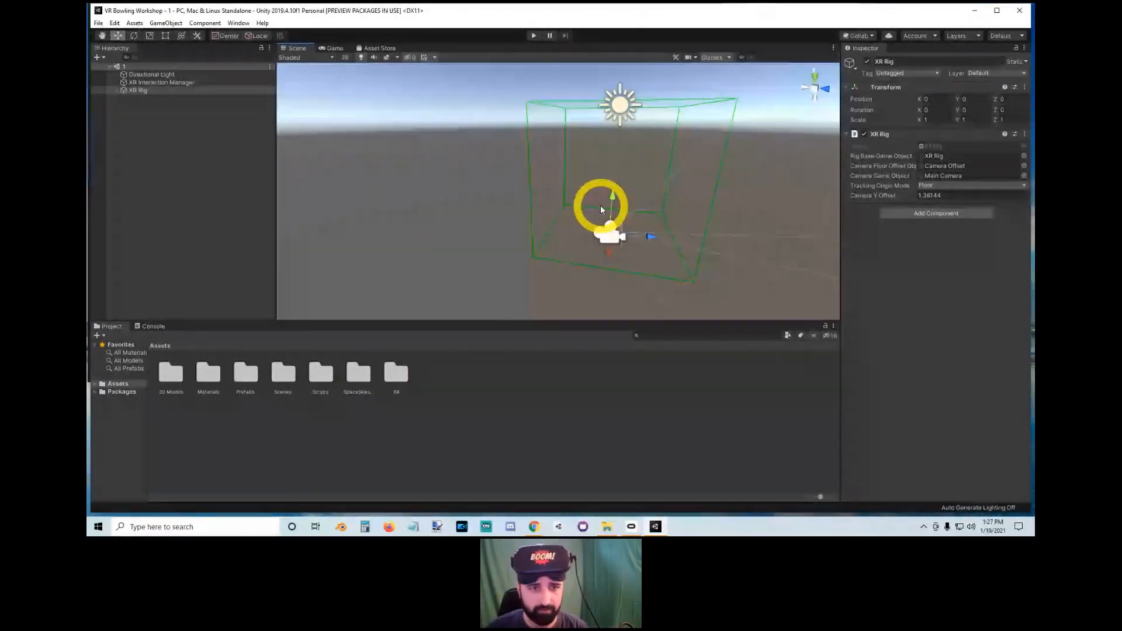
# Step: Run the scene to test head tracking with the XR Rig, and stop play mode
pyautogui.click(534, 36)
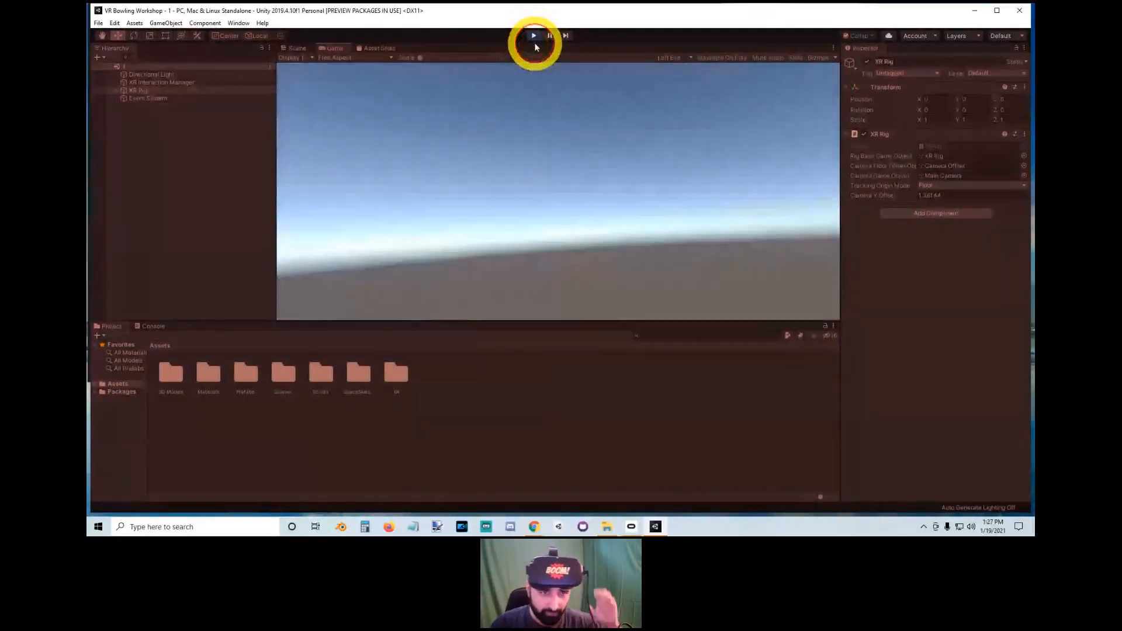
pyautogui.click(534, 38)
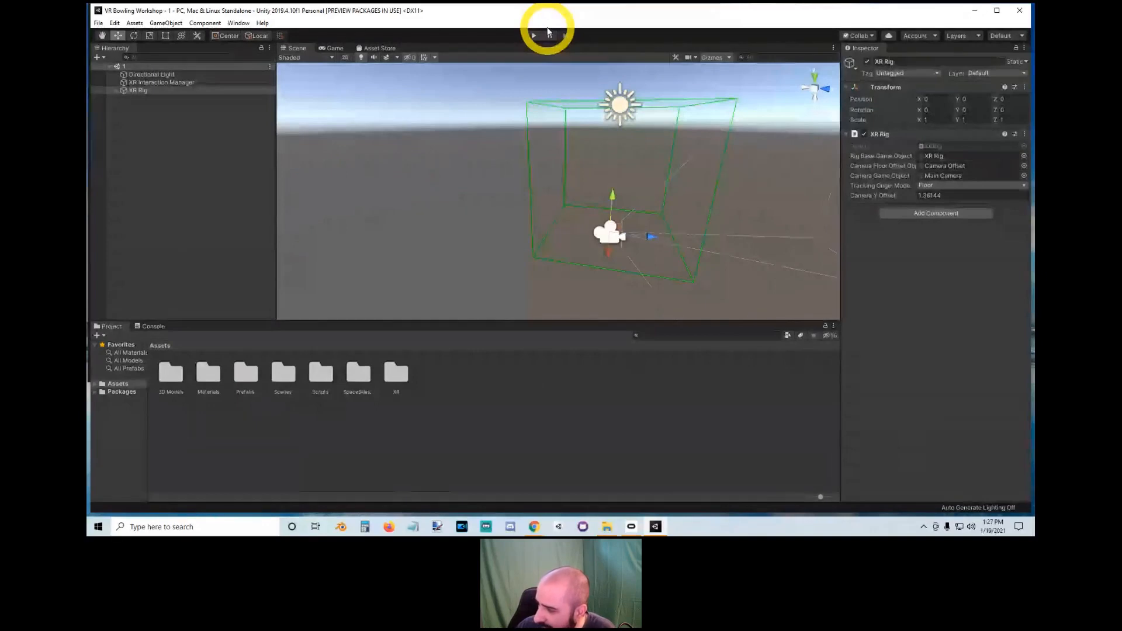
# Step: Open the Package Manager to view the XR Interaction Toolkit details, and close it
pyautogui.click(233, 24)
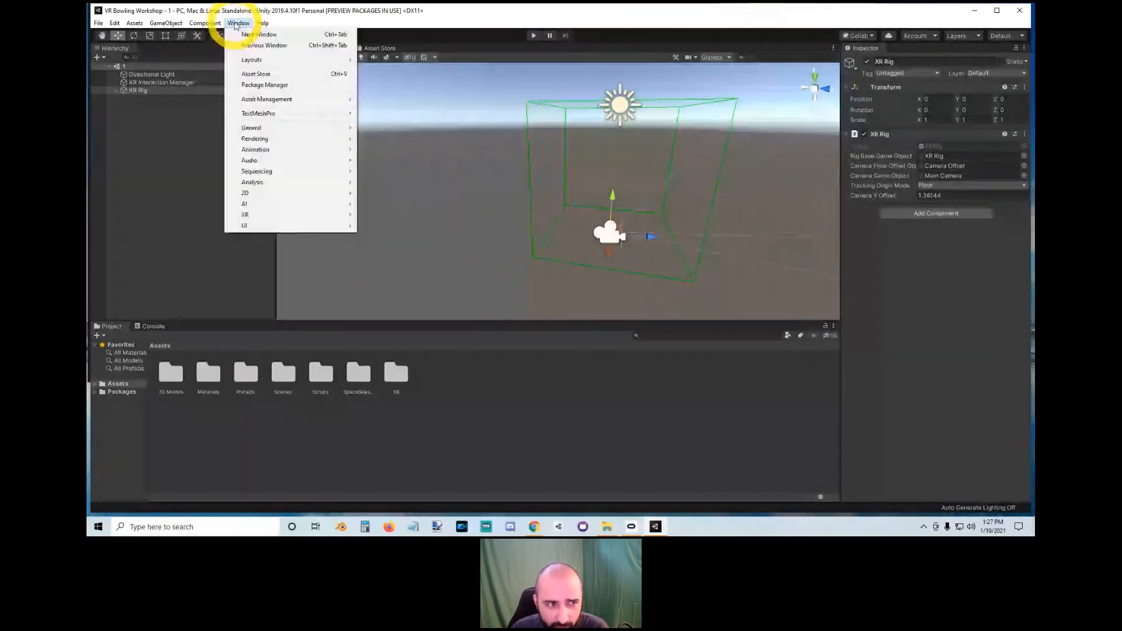
pyautogui.click(262, 85)
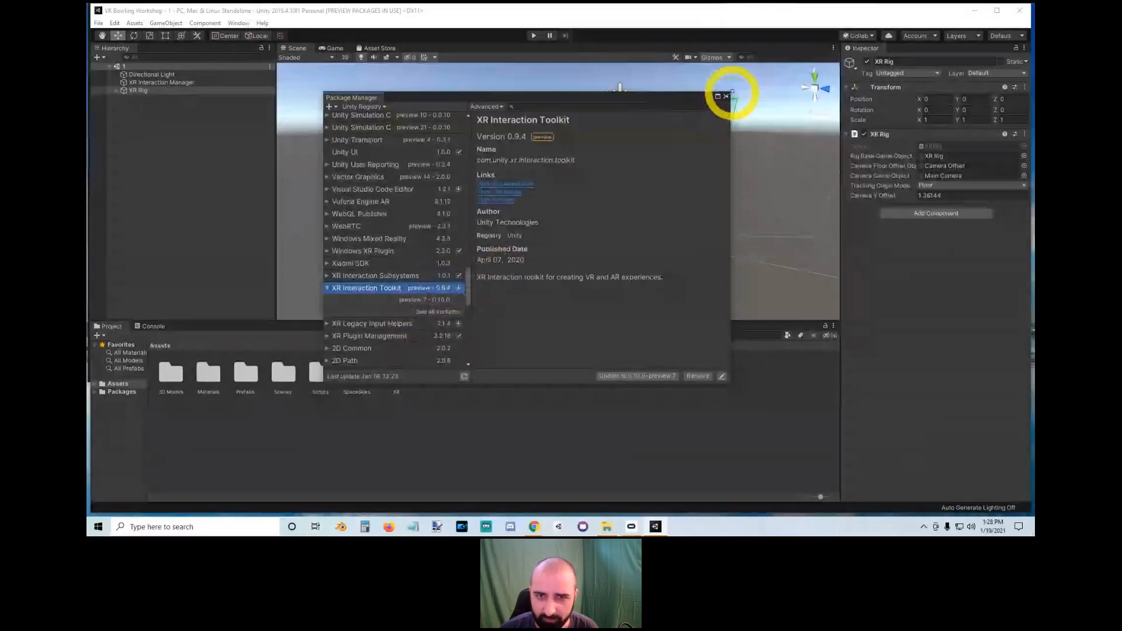
pyautogui.click(725, 97)
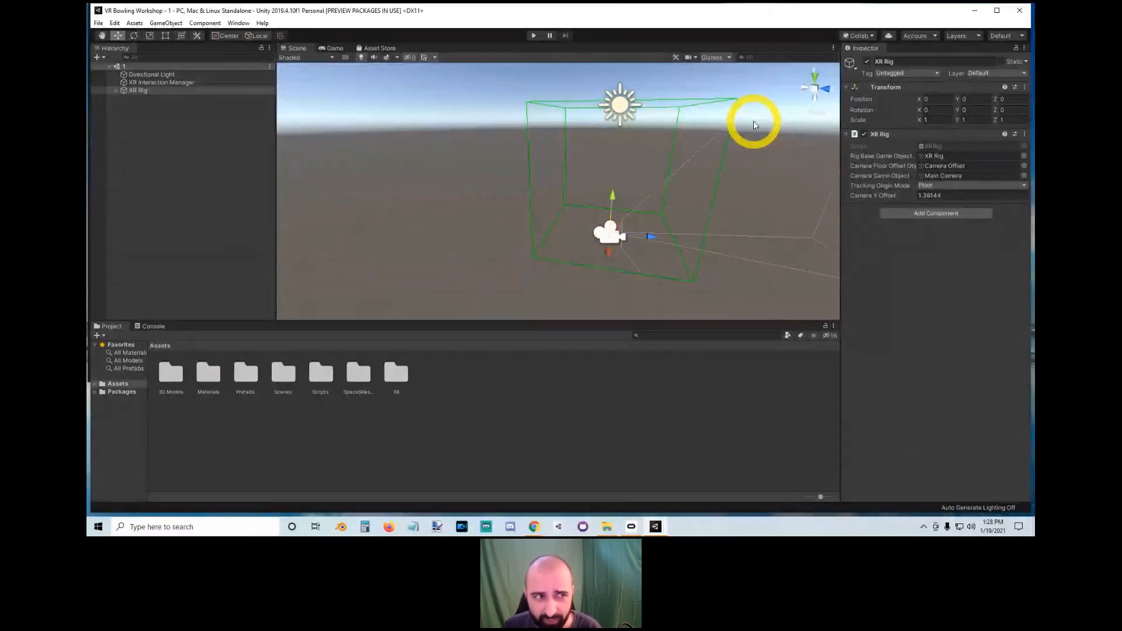
# Step: Reopen the Package Manager and enter com.unity.xr.interaction.toolkit as the git URL of a package to add
pyautogui.click(236, 25)
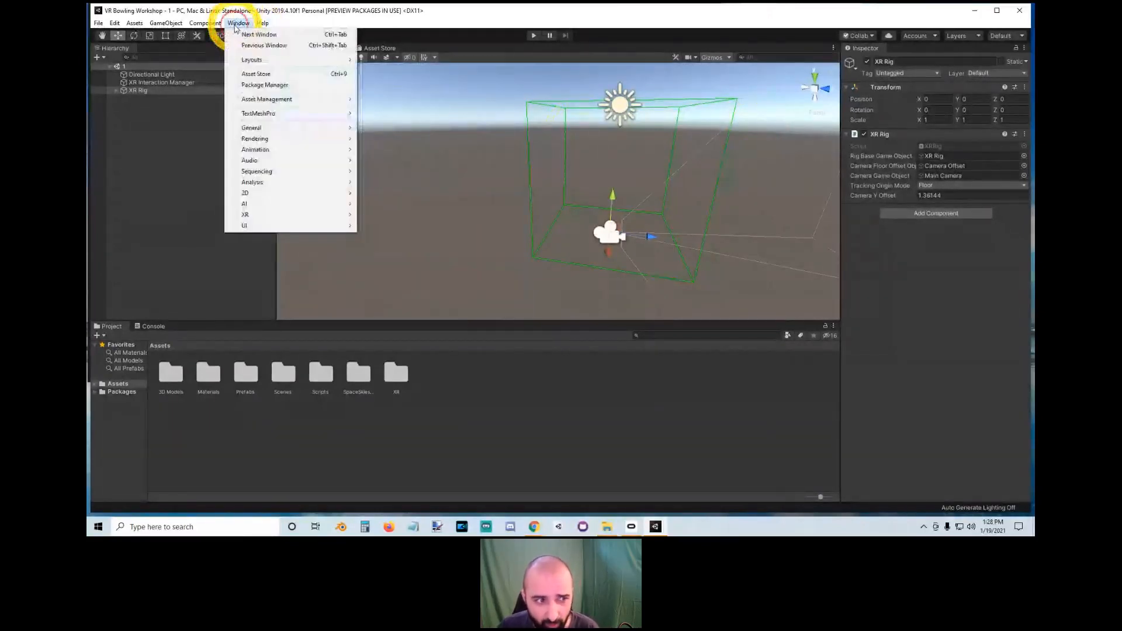
pyautogui.click(273, 86)
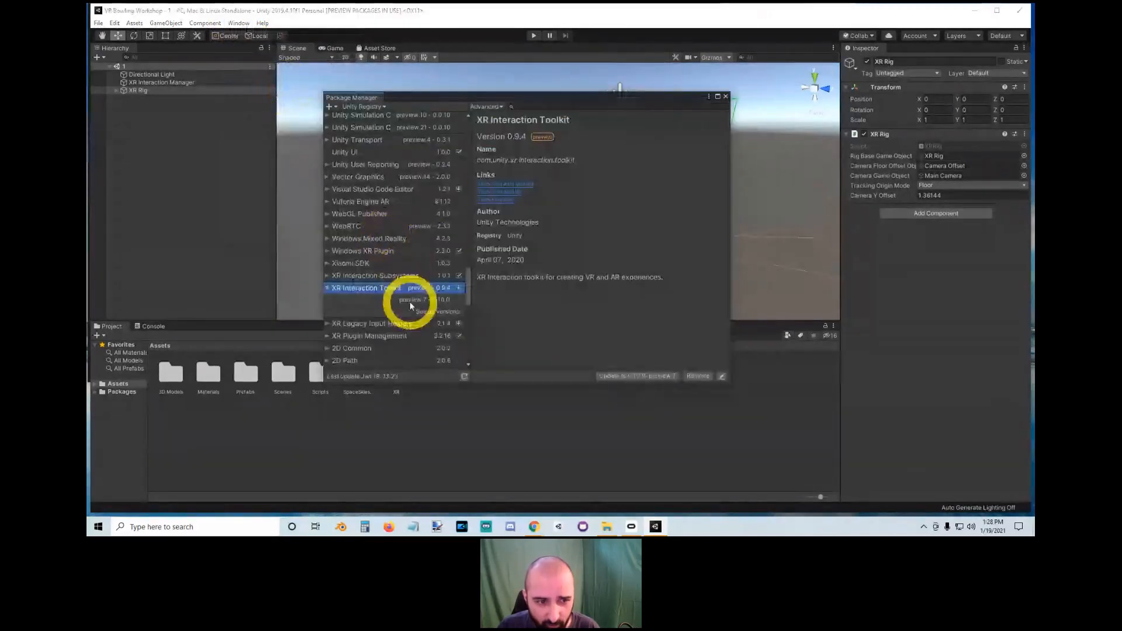
pyautogui.click(332, 108)
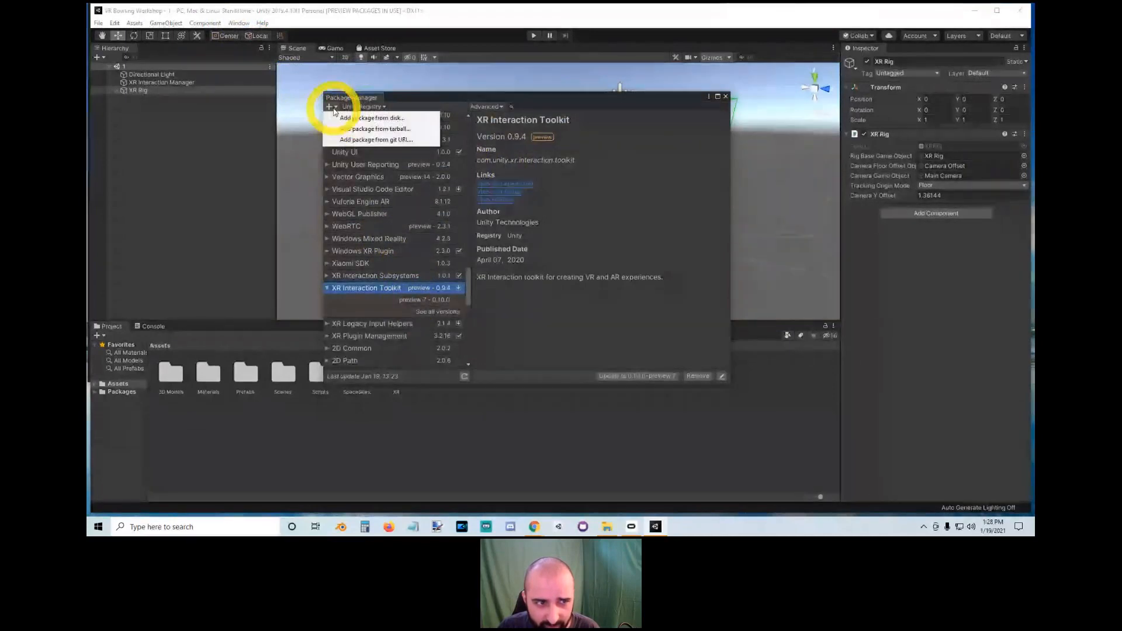
pyautogui.click(405, 141)
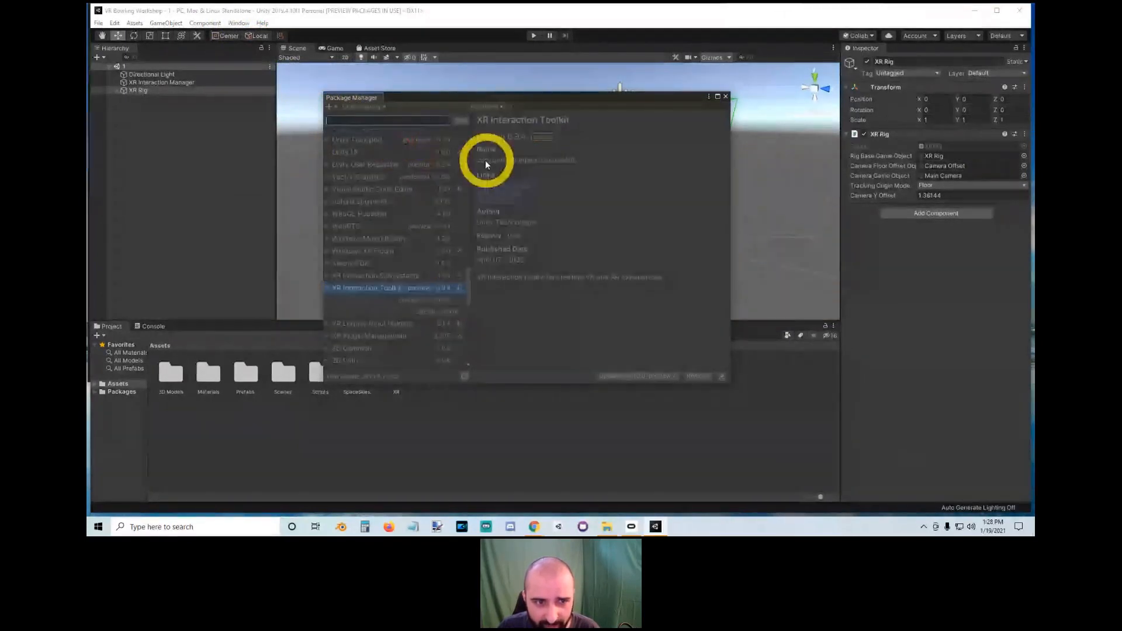
pyautogui.write('c')
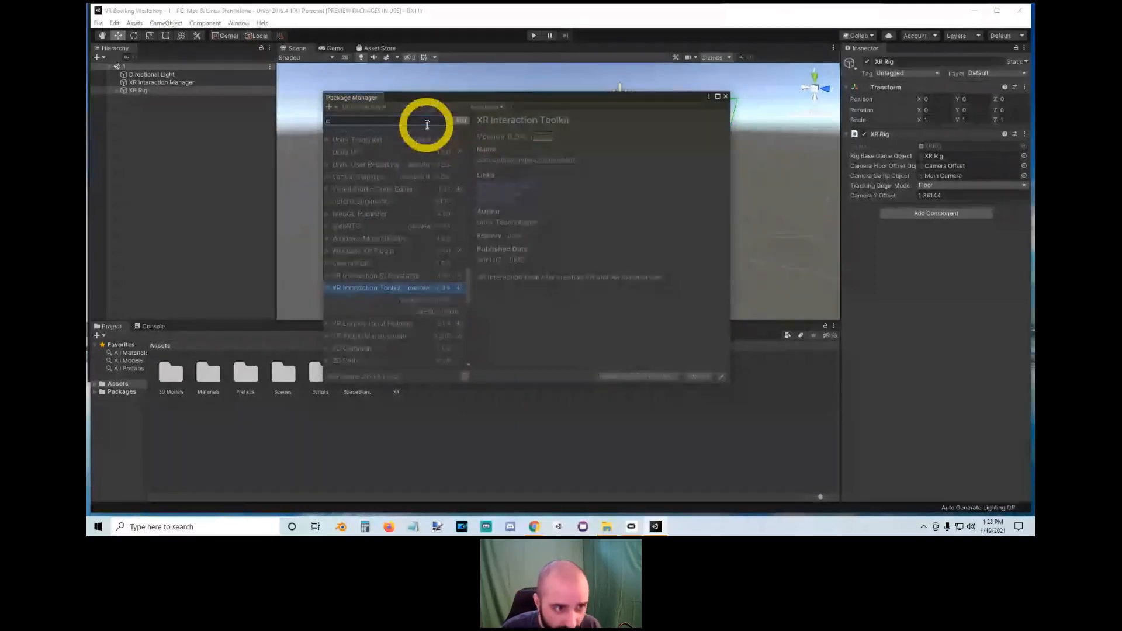
pyautogui.write('om.unity.x')
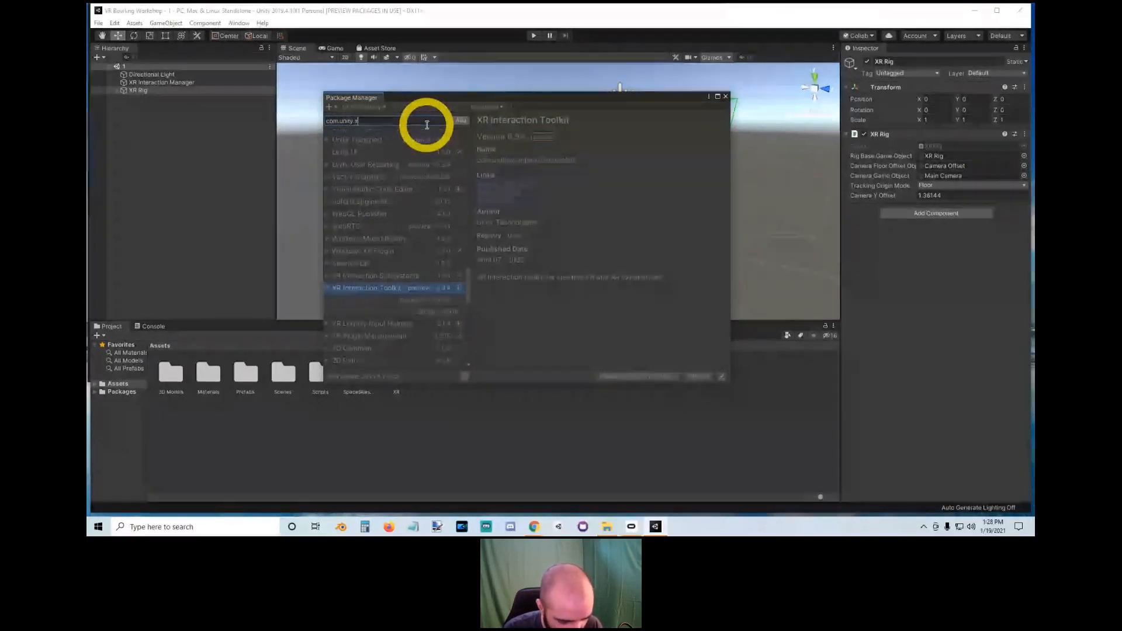
pyautogui.write('r.interaction')
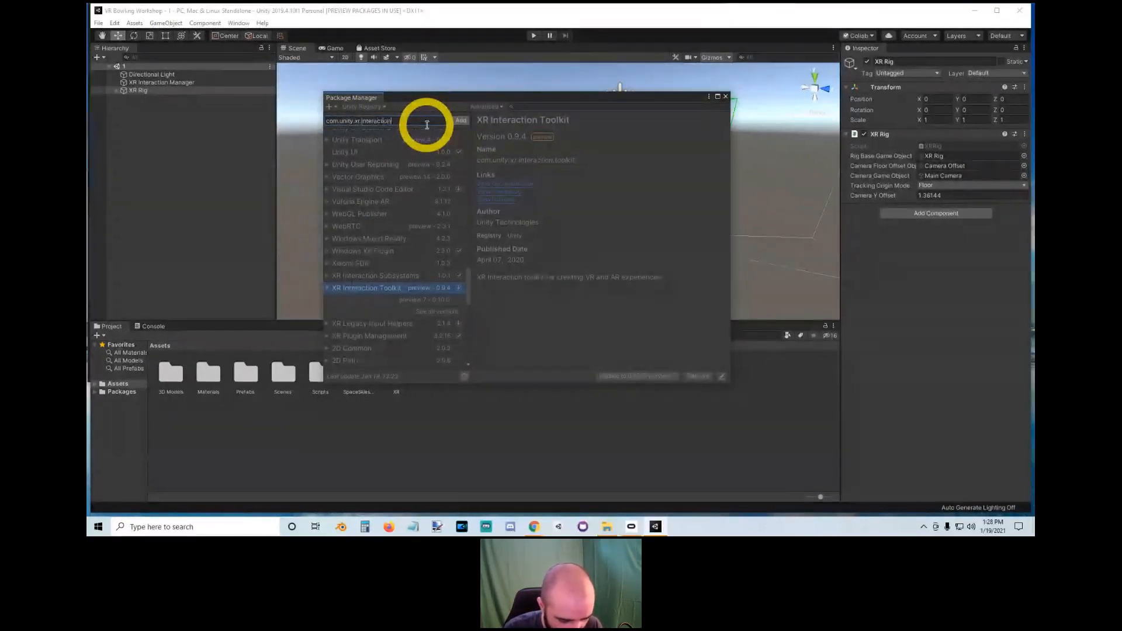
pyautogui.write('.too')
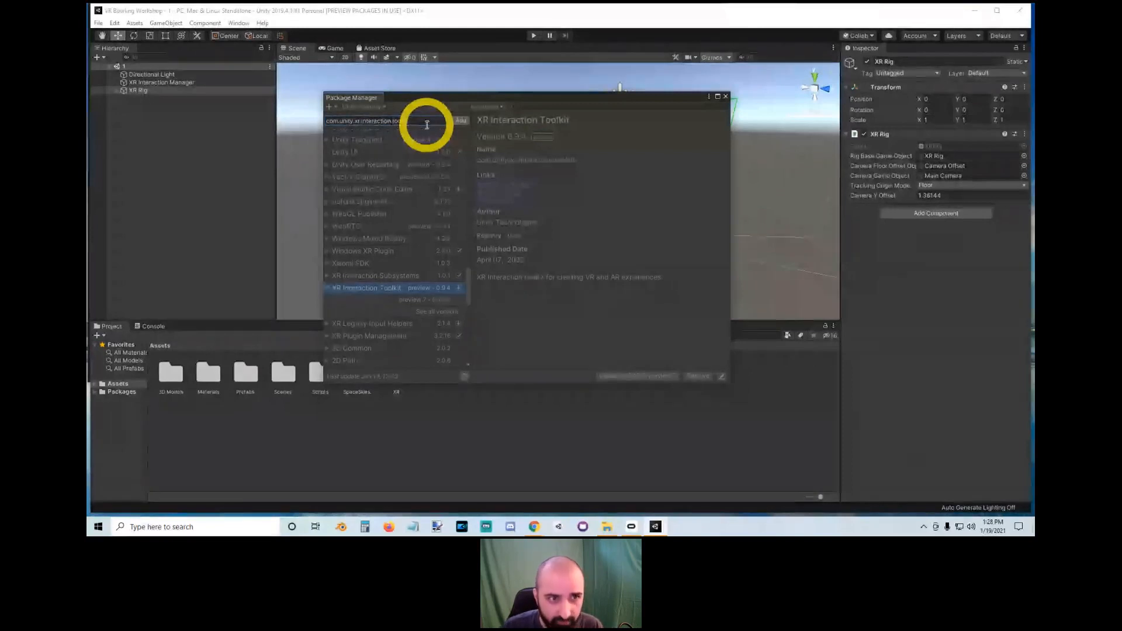
pyautogui.write('lkit')
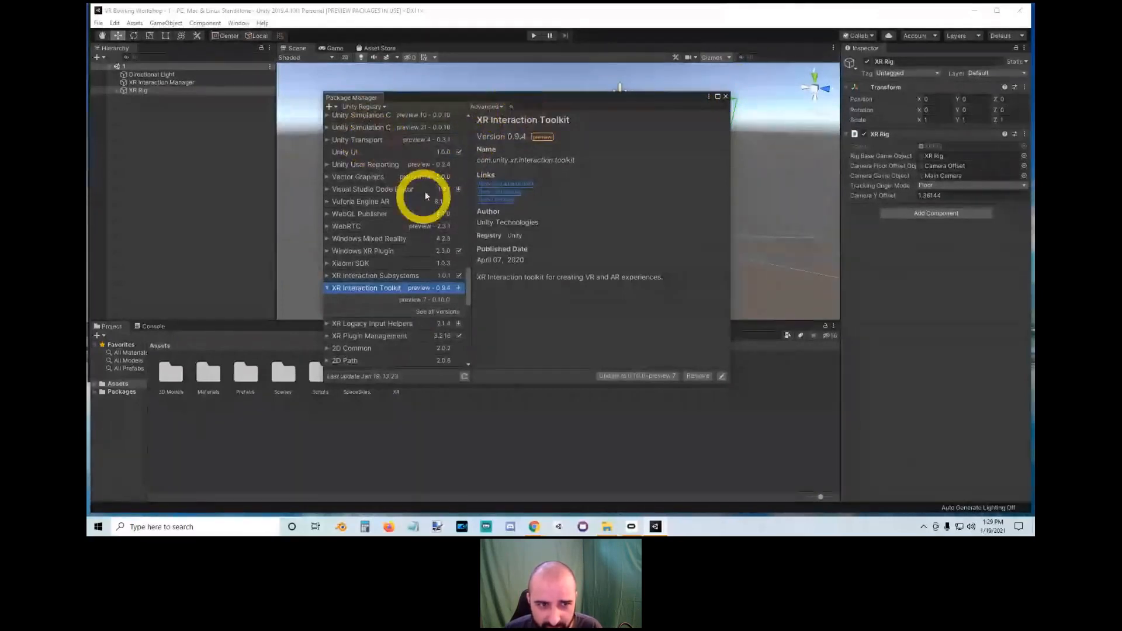
# Step: Check the Package Manager's advanced option for showing preview packages, and close the Package Manager
pyautogui.click(489, 108)
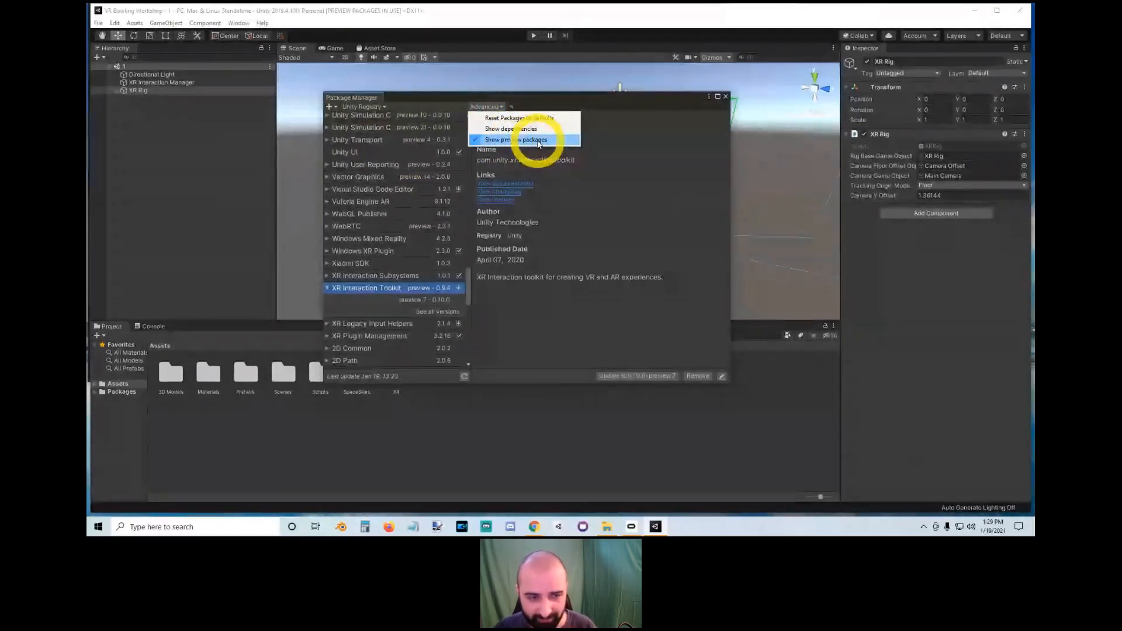
pyautogui.click(638, 180)
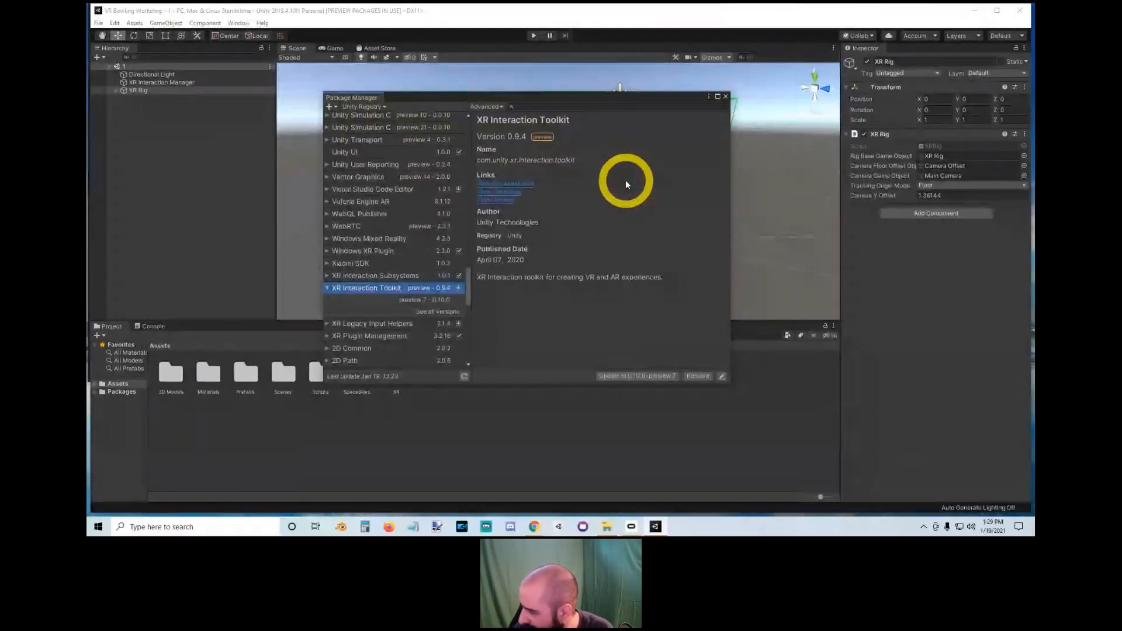
pyautogui.click(725, 96)
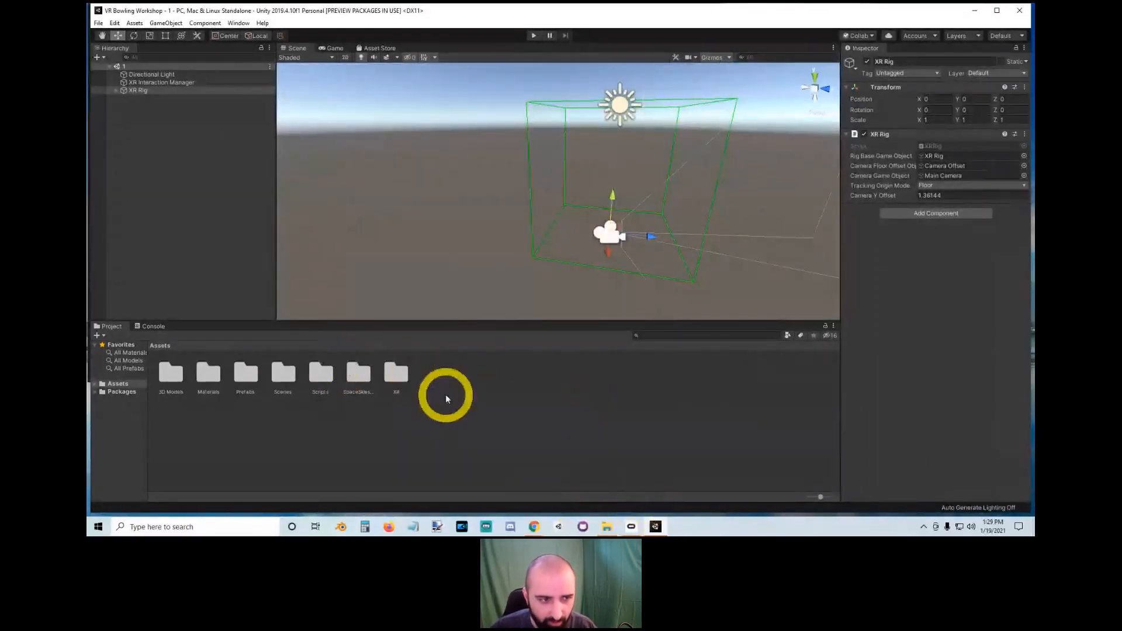
pyautogui.moveTo(454, 222); pyautogui.dragTo(596, 225, button='right')
pyautogui.press('w')
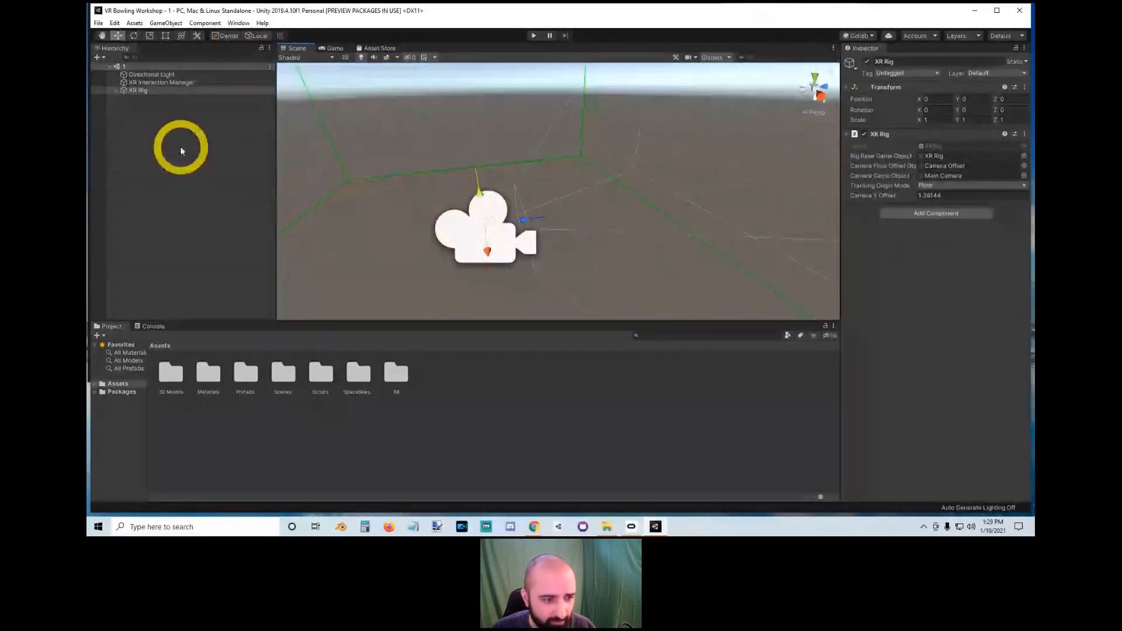
# Step: Browse the project assets to the Prefabs folder inside 3D Models > Bowling Kegel & Ball
pyautogui.click(180, 146)
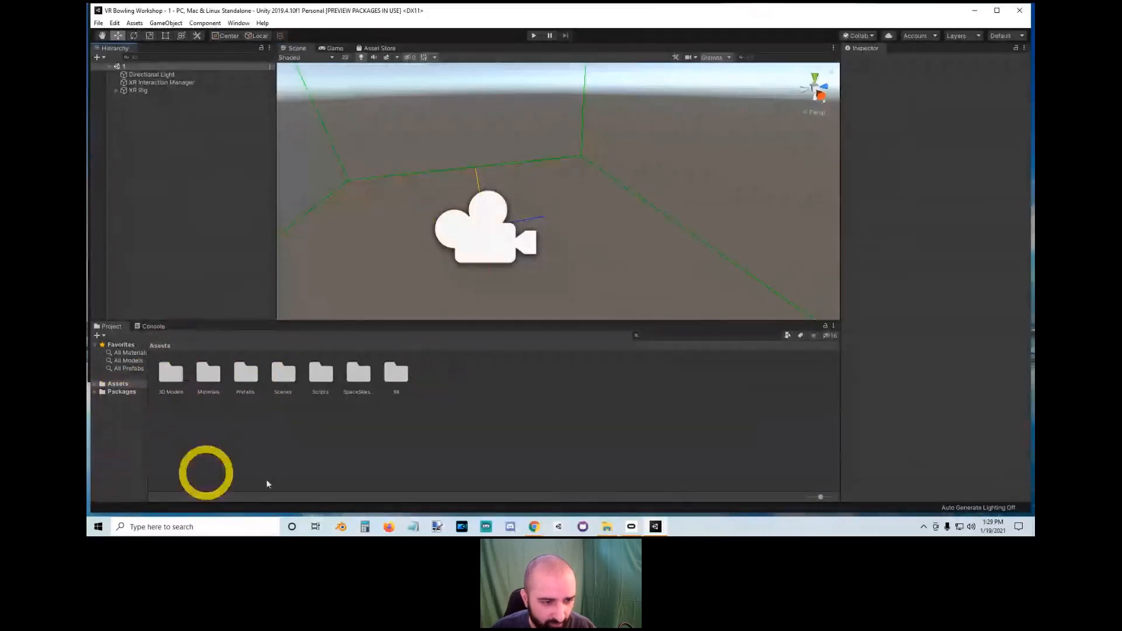
pyautogui.doubleClick(243, 380)
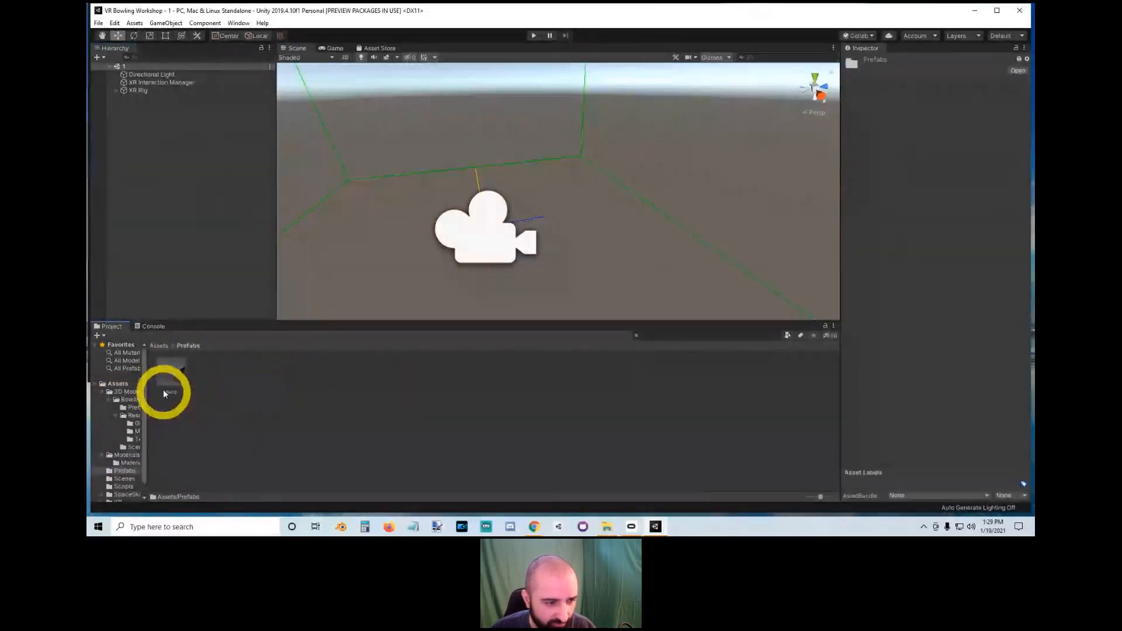
pyautogui.click(160, 347)
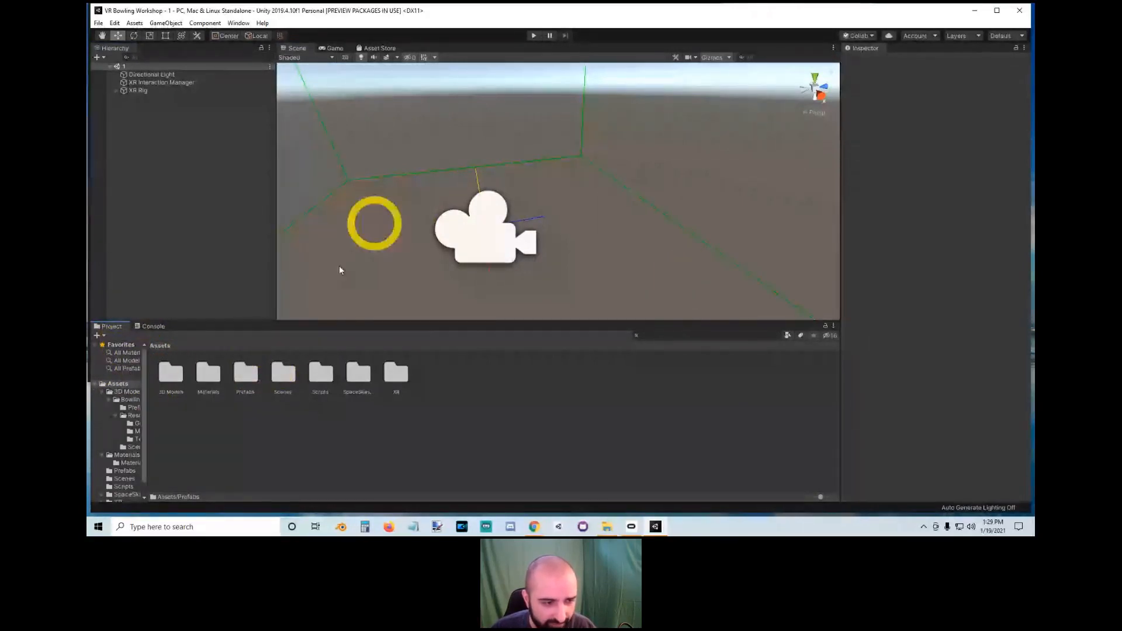
pyautogui.doubleClick(166, 382)
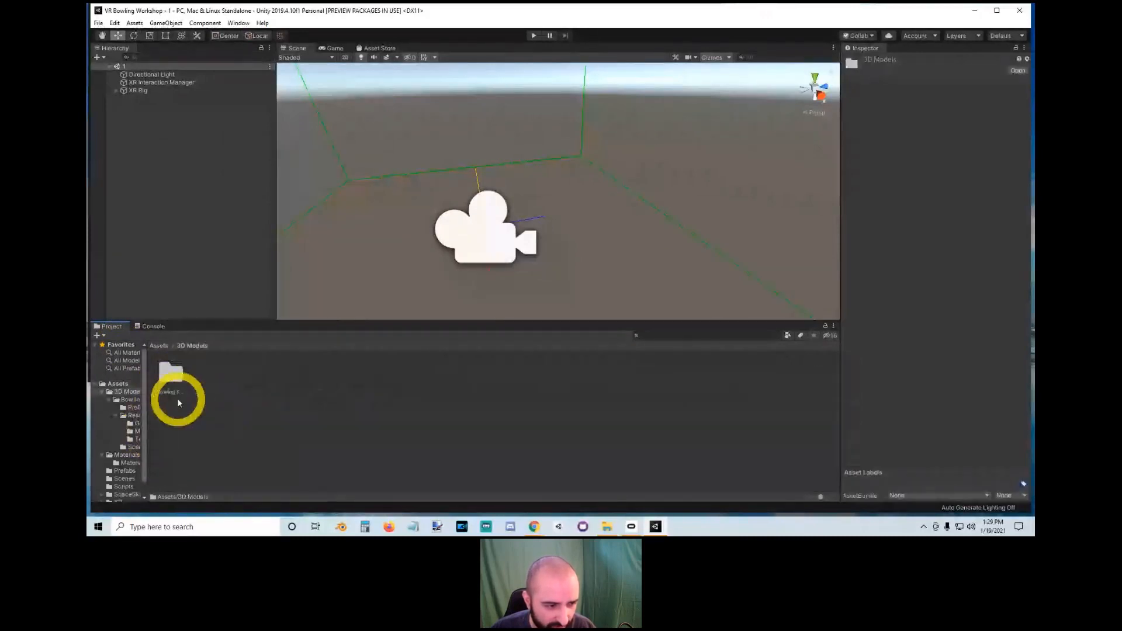
pyautogui.doubleClick(170, 374)
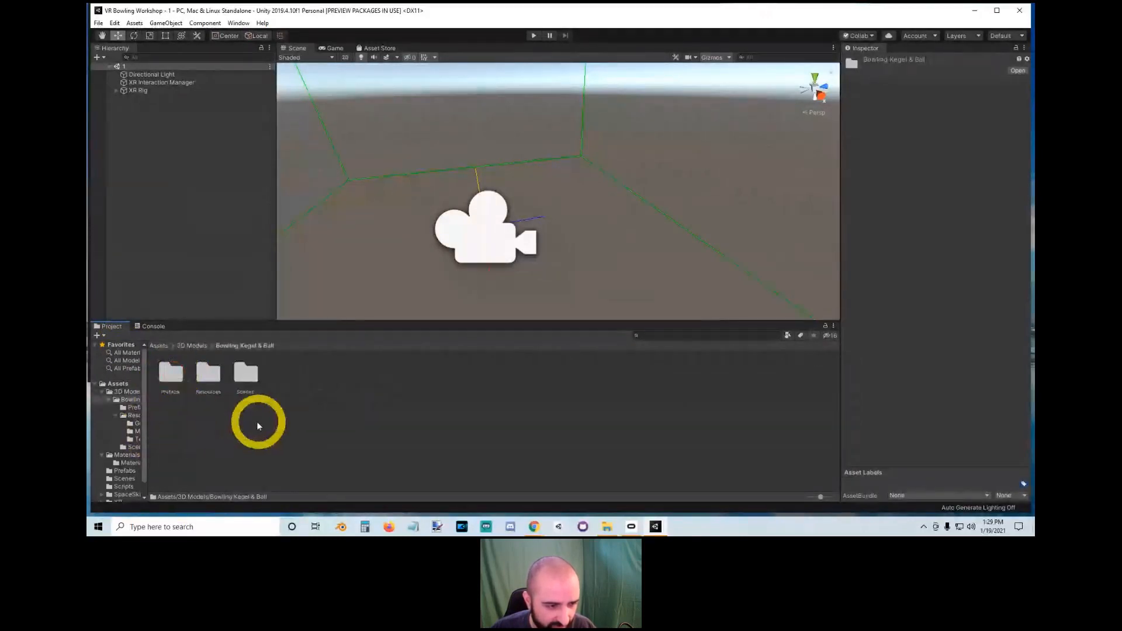
pyautogui.doubleClick(170, 376)
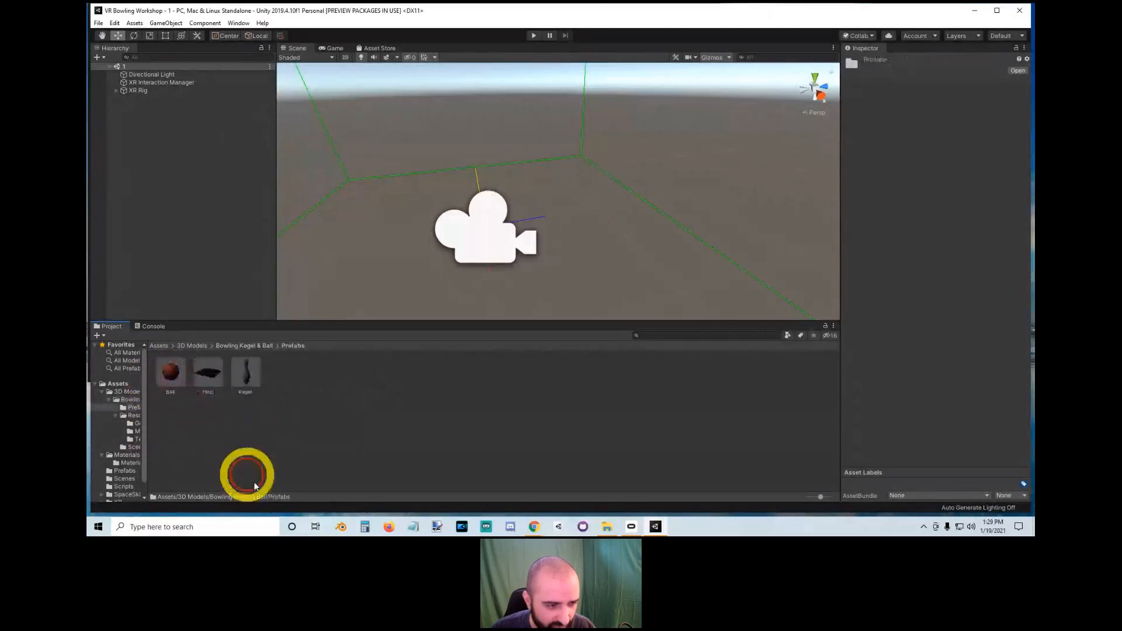
# Step: Add the Ball prefab to the scene and view it from several sides
pyautogui.click(171, 372)
pyautogui.moveTo(199, 457); pyautogui.dragTo(196, 132)
pyautogui.keyDown('alt'); pyautogui.moveTo(488, 274); pyautogui.dragTo(828, 220); pyautogui.keyUp('alt')
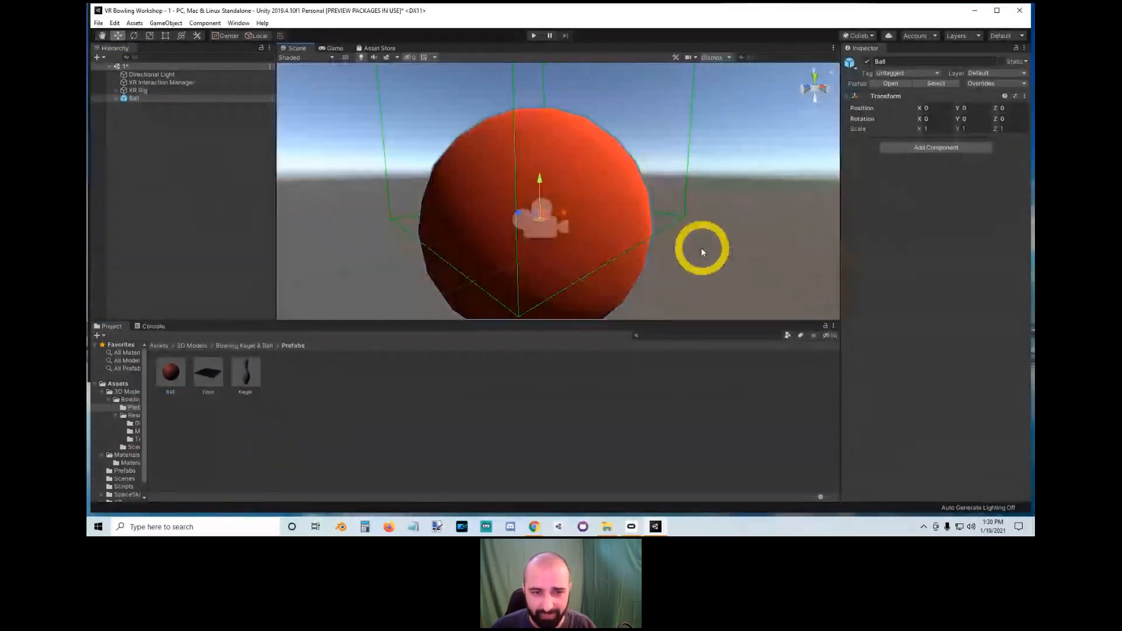
pyautogui.keyDown('alt'); pyautogui.moveTo(703, 251); pyautogui.dragTo(854, 261); pyautogui.keyUp('alt')
pyautogui.moveTo(854, 261); pyautogui.dragTo(858, 261, button='right')
pyautogui.press('q')
pyautogui.press('d')
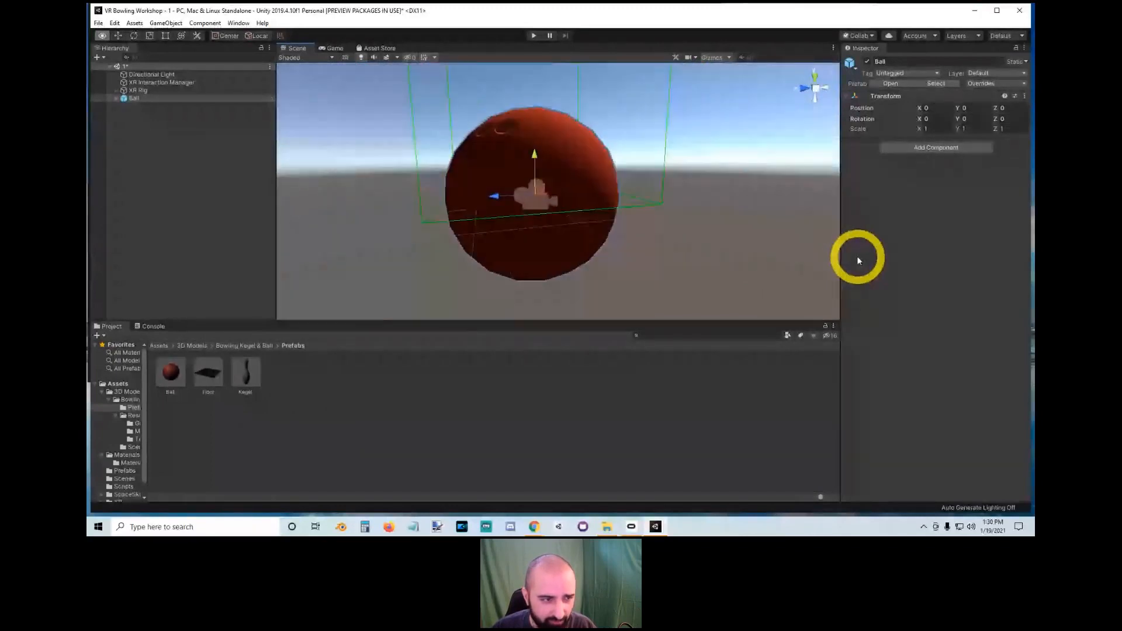
pyautogui.press('e')
pyautogui.press('s')
# Step: Create a 3D cube and set its position to X 0, Y 0.5, Z 0
pyautogui.rightClick(155, 216)
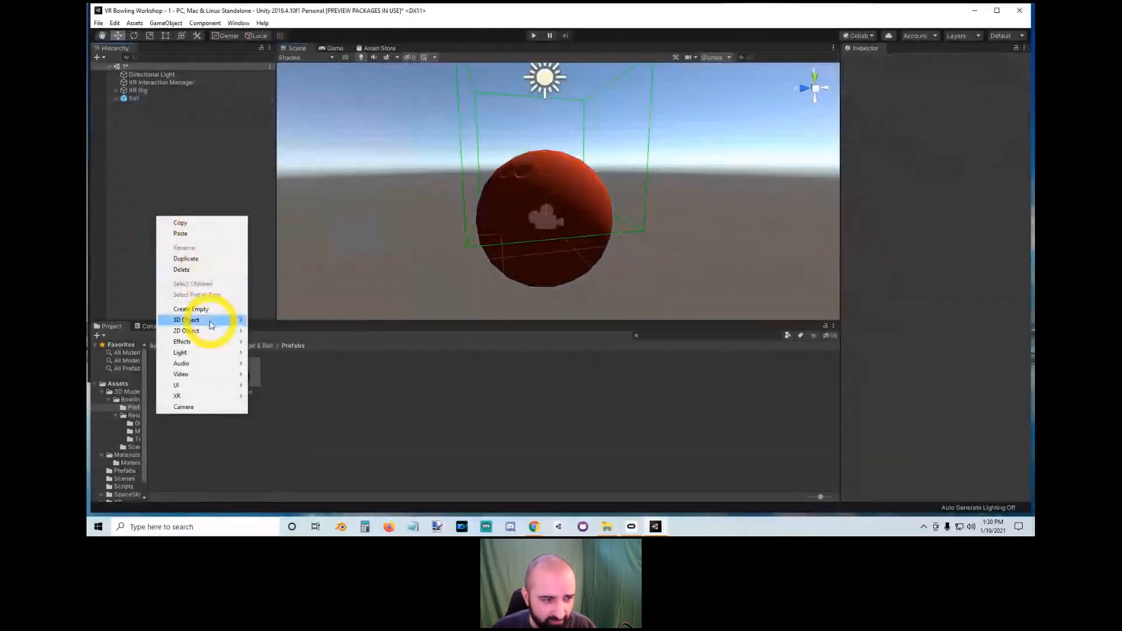
pyautogui.moveTo(207, 320)
pyautogui.click(266, 319)
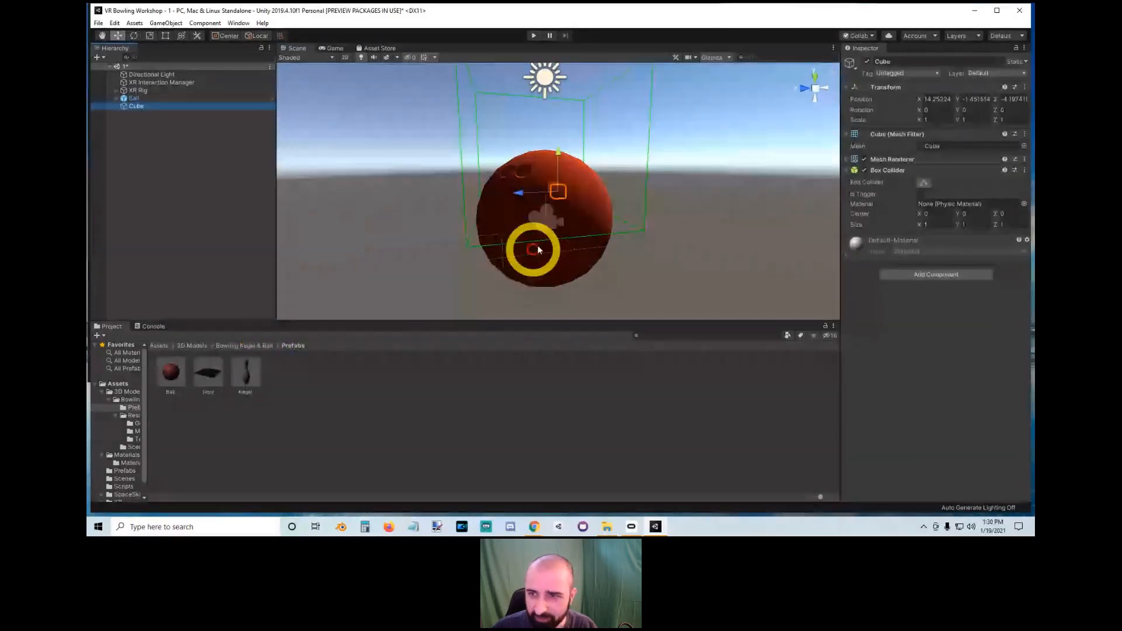
pyautogui.click(946, 100)
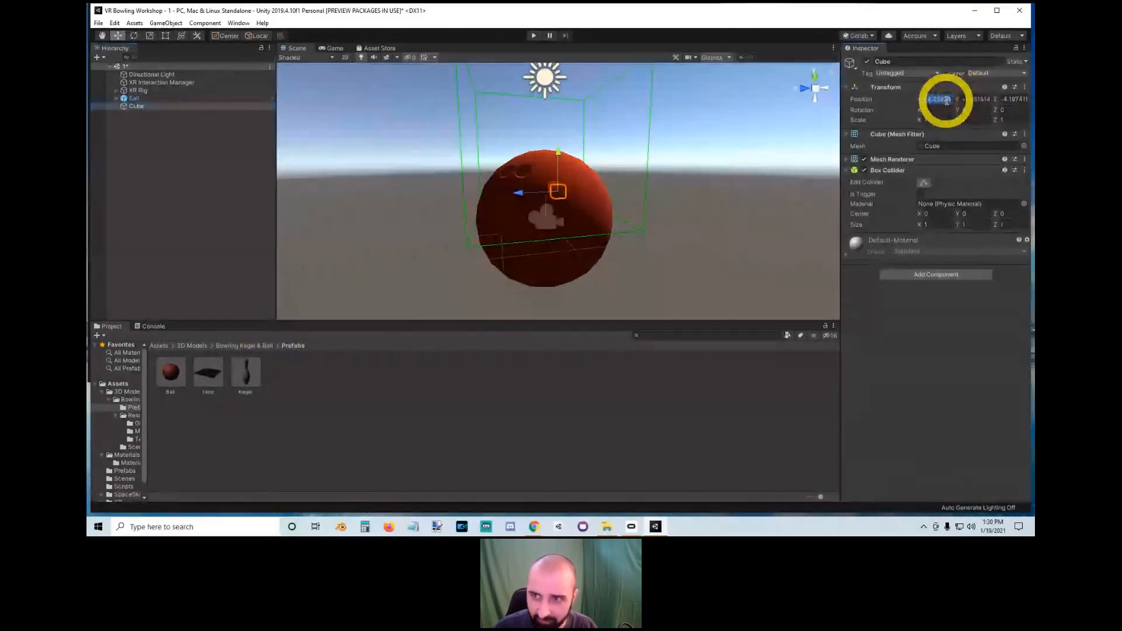
pyautogui.write('0')
pyautogui.press('Tab')
pyautogui.write('0')
pyautogui.press('Tab')
pyautogui.write('0')
pyautogui.click(964, 98)
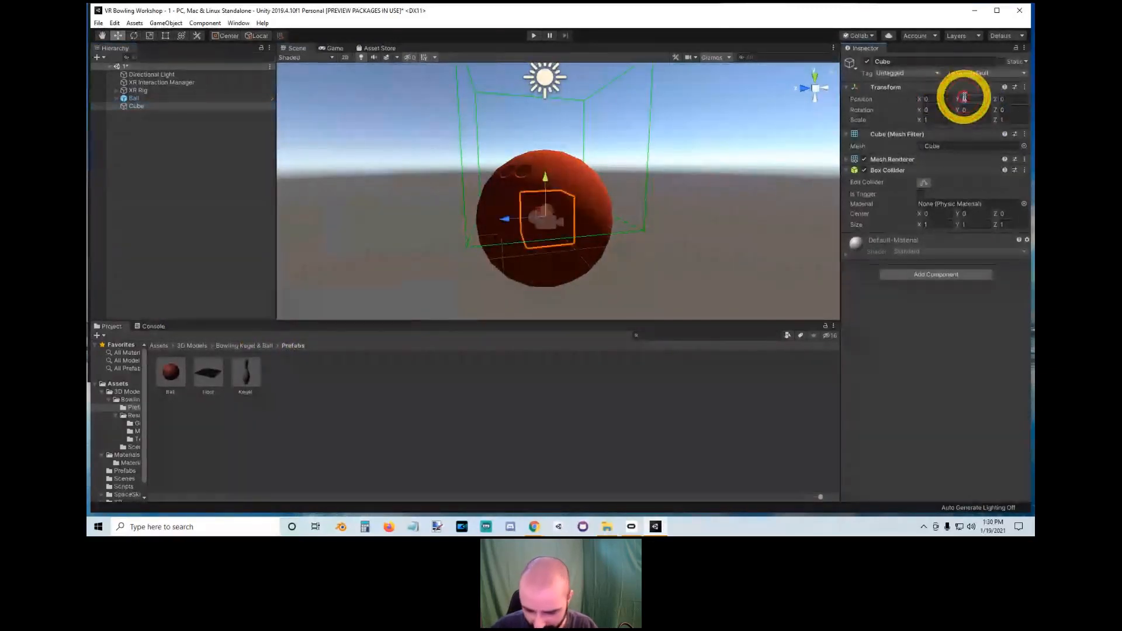
pyautogui.write('0.5')
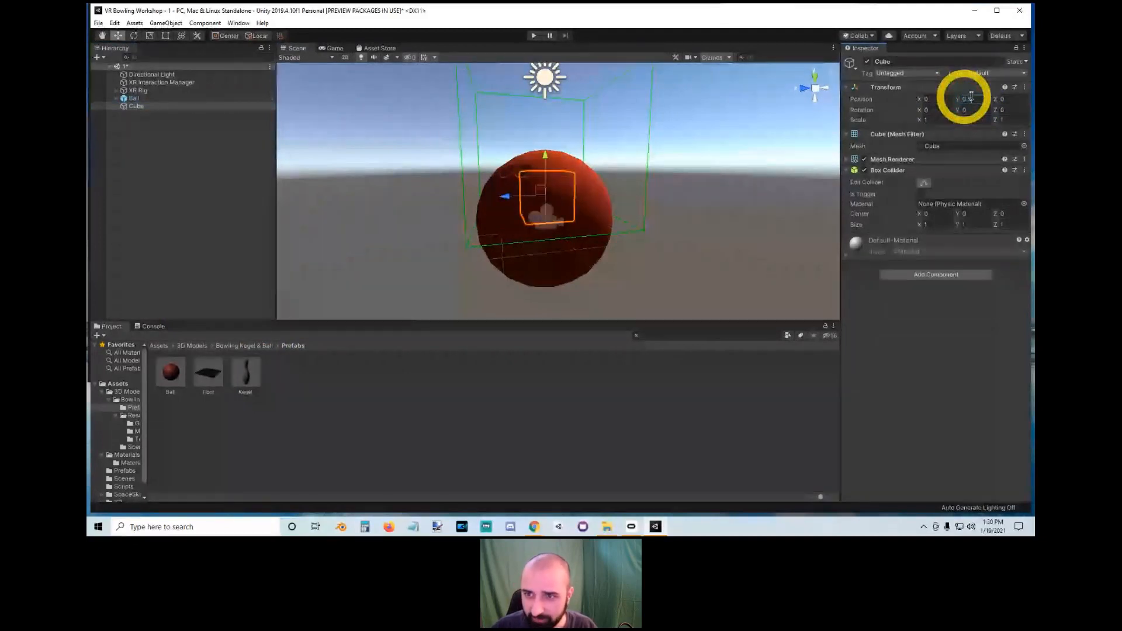
pyautogui.click(963, 119)
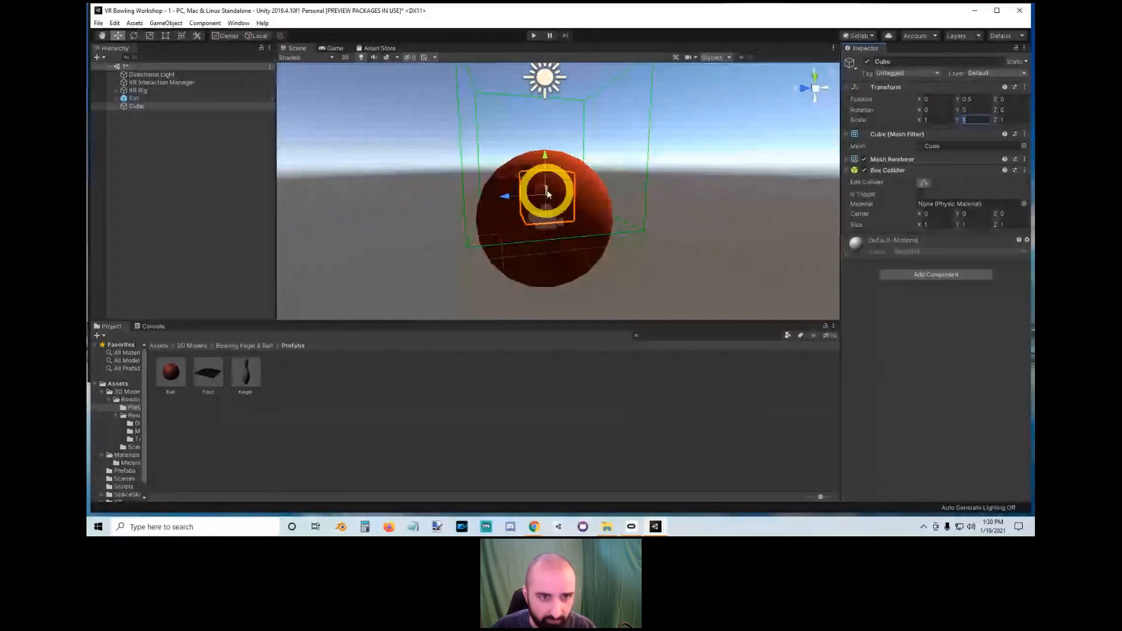
pyautogui.write('.')
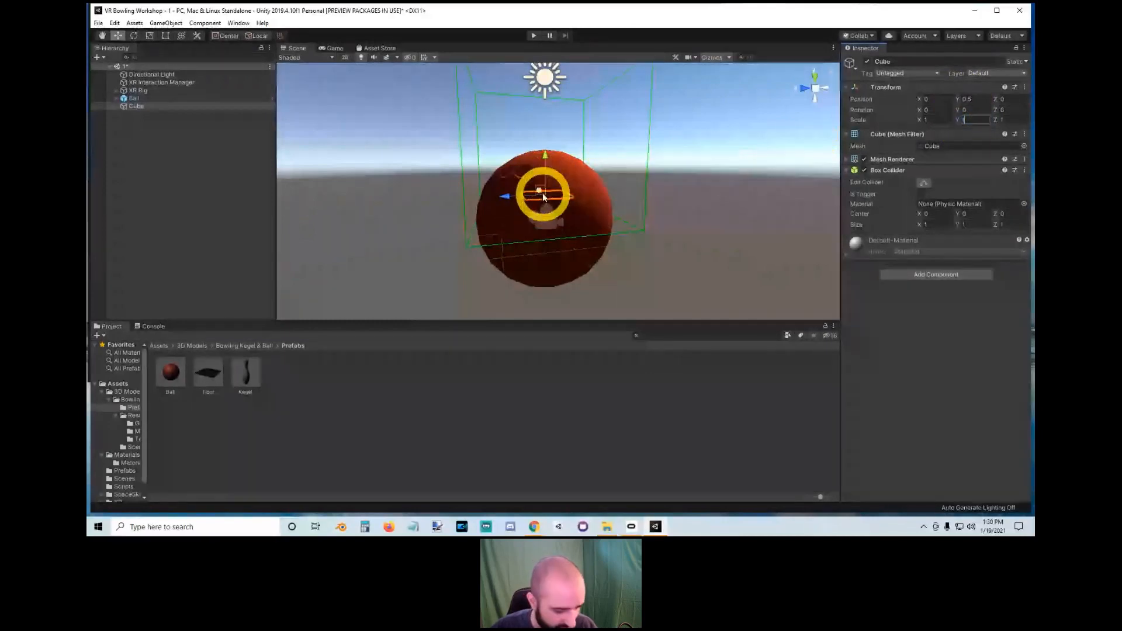
pyautogui.write('1')
# Step: Reshape the cube into a tall block with the Rect tool
pyautogui.click(178, 107)
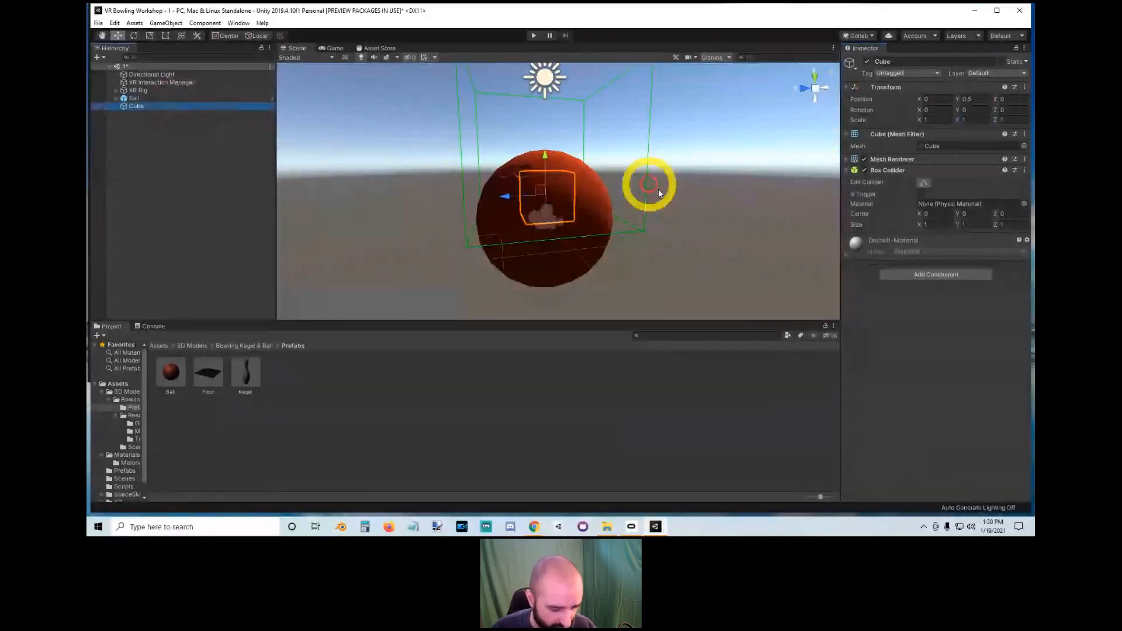
pyautogui.press('t')
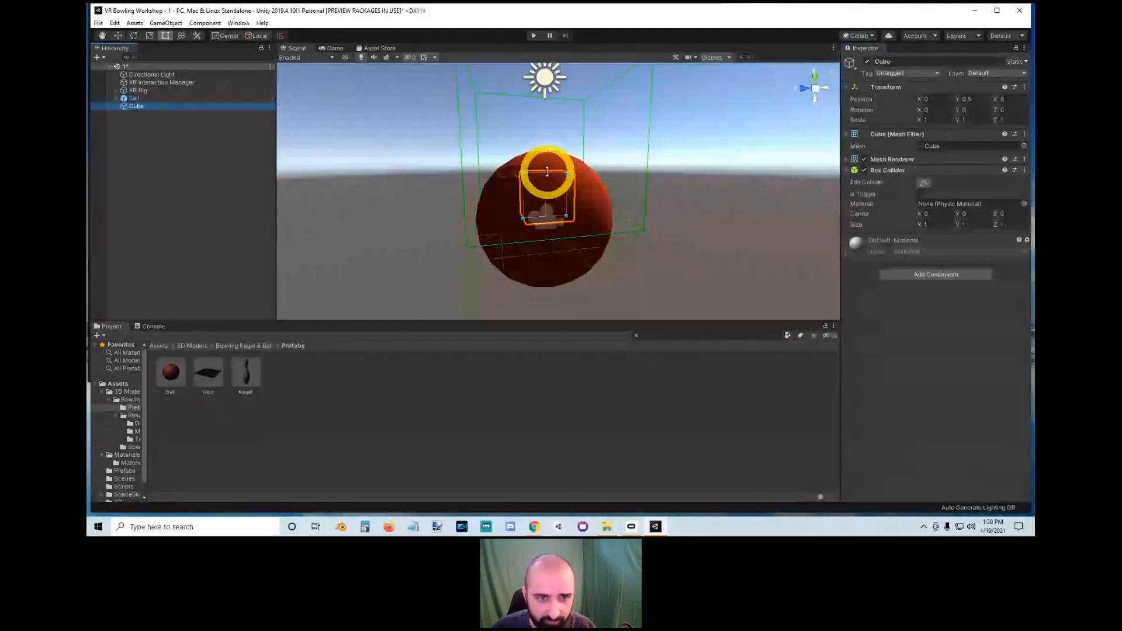
pyautogui.moveTo(548, 167); pyautogui.dragTo(534, 236)
# Step: Set the Ball's scale to 0.1 on all axes and move it beside the block to about X -0.526, Y 1.259, Z 1.007
pyautogui.click(607, 266)
pyautogui.press('r')
pyautogui.press('w')
pyautogui.click(936, 129)
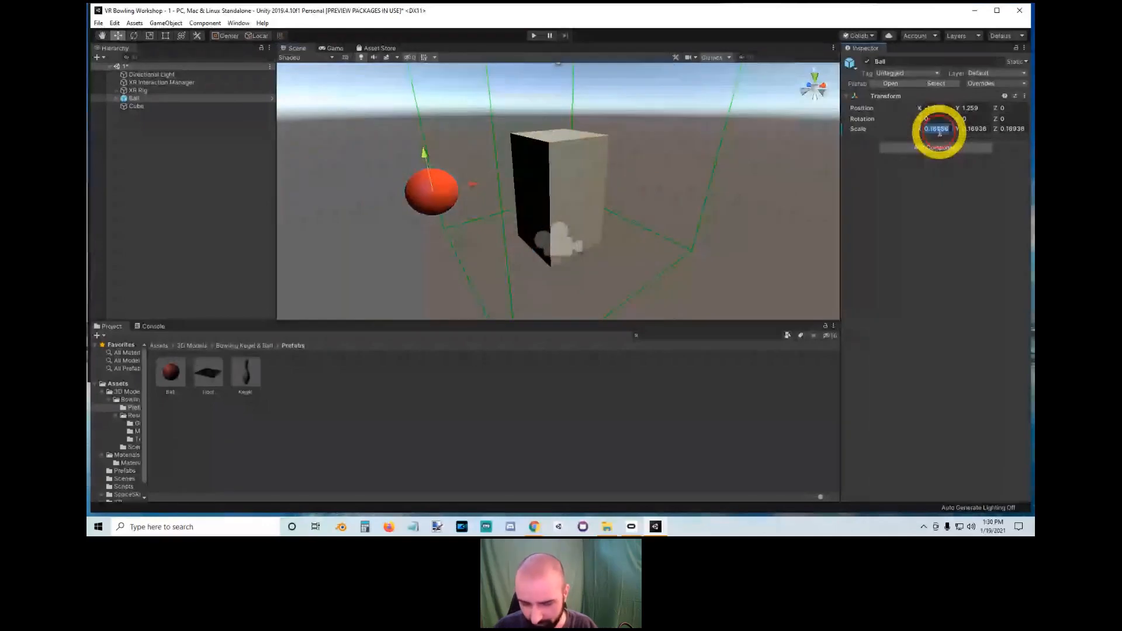
pyautogui.write('0.1')
pyautogui.press('Tab')
pyautogui.write('0.1')
pyautogui.press('Tab')
pyautogui.write('0.1')
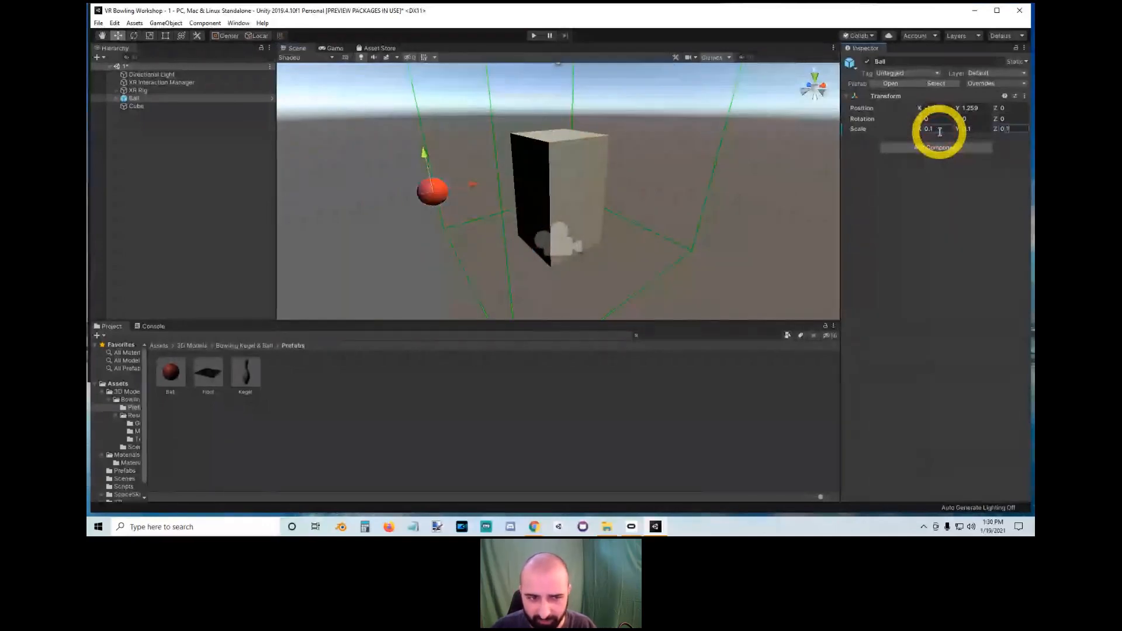
pyautogui.keyDown('alt'); pyautogui.moveTo(445, 149); pyautogui.dragTo(477, 196); pyautogui.keyUp('alt')
pyautogui.keyDown('alt'); pyautogui.moveTo(450, 230); pyautogui.dragTo(581, 237); pyautogui.keyUp('alt')
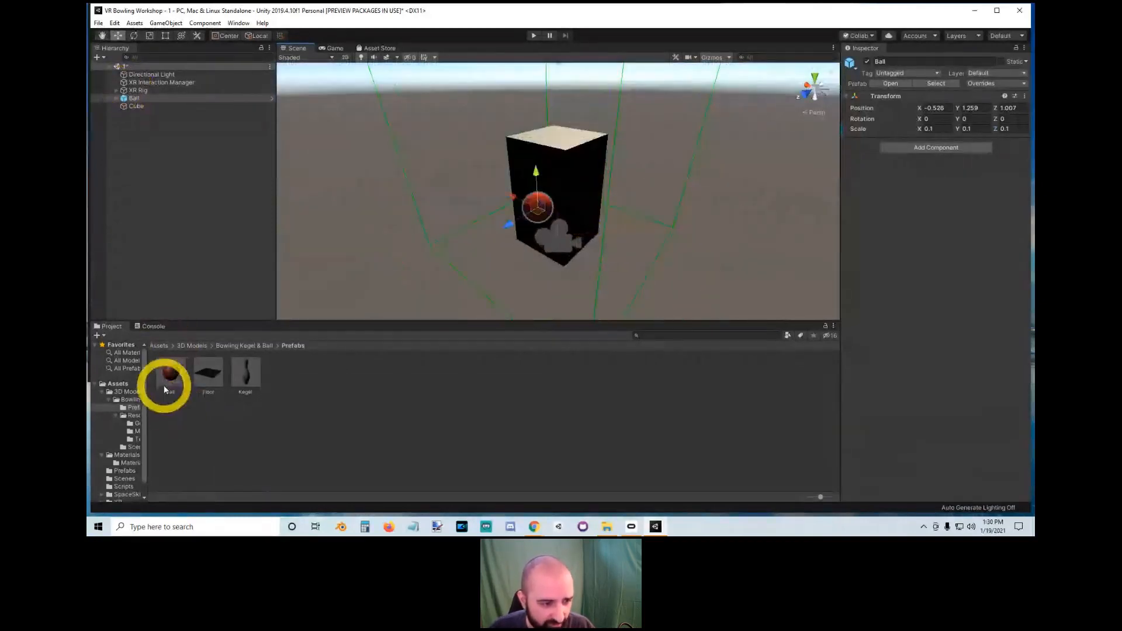
# Step: Add a second Ball prefab to the scene, set its scale to 0.1 on all axes, and delete it
pyautogui.moveTo(164, 384); pyautogui.dragTo(187, 185)
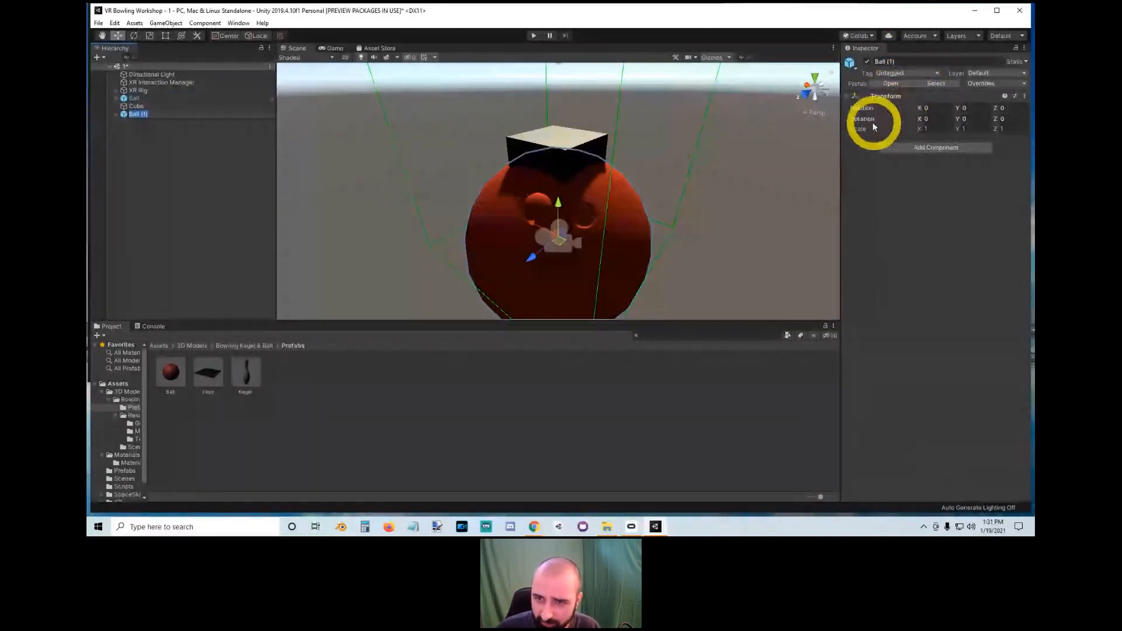
pyautogui.click(952, 131)
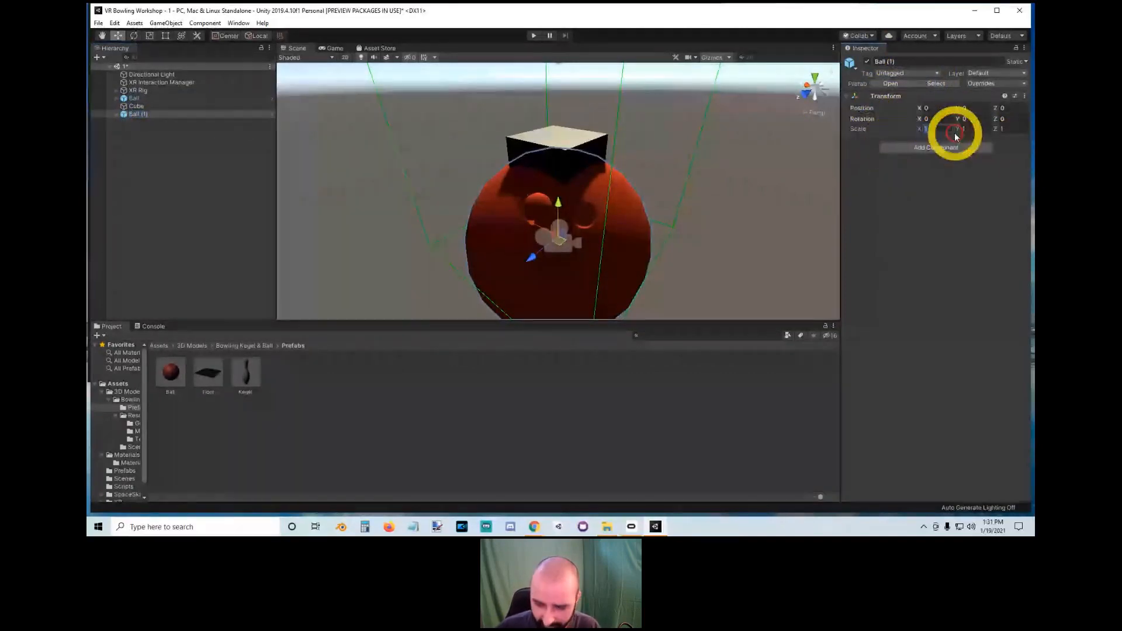
pyautogui.write('0.1')
pyautogui.press('Tab')
pyautogui.write('0.1')
pyautogui.press('Tab')
pyautogui.write('0.1')
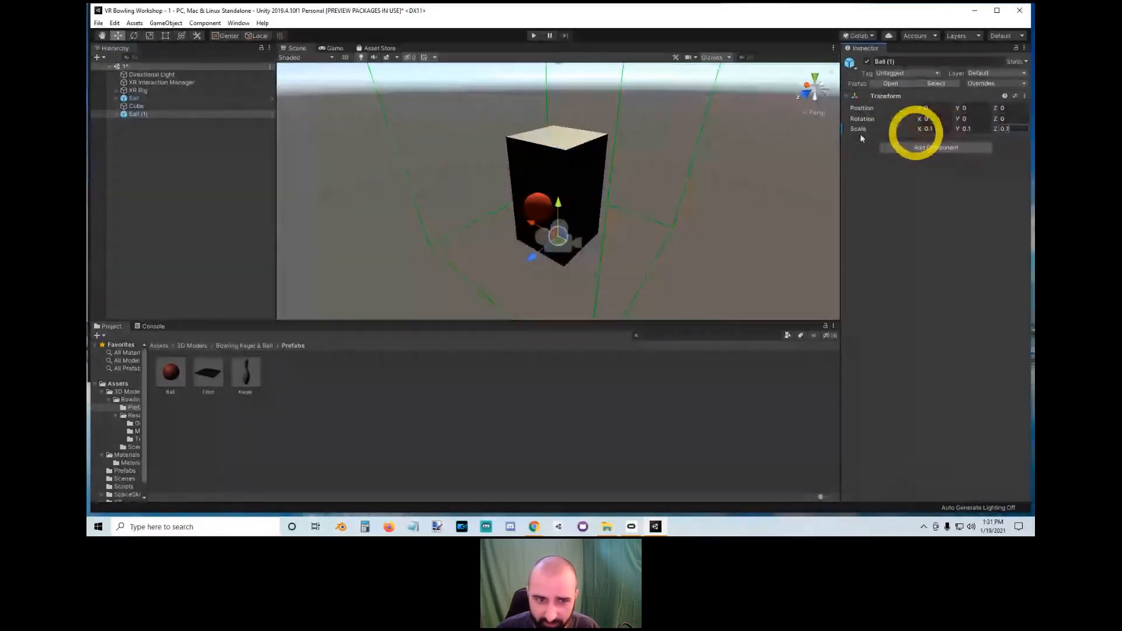
pyautogui.scroll(5, 672, 280)
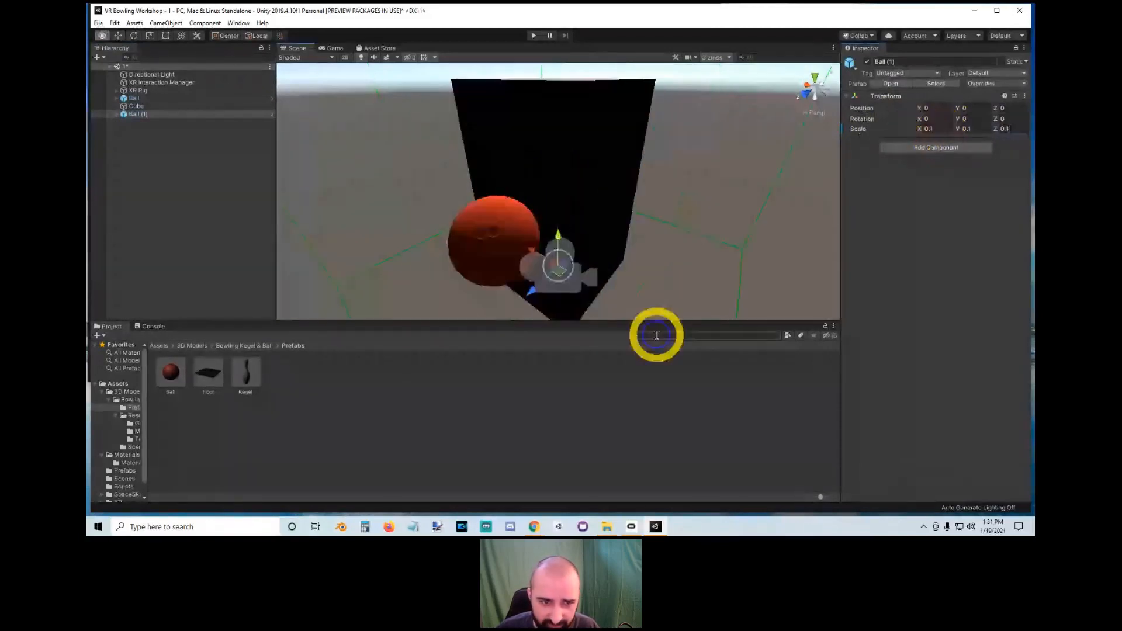
pyautogui.keyDown('alt'); pyautogui.moveTo(520, 245); pyautogui.dragTo(672, 246); pyautogui.keyUp('alt')
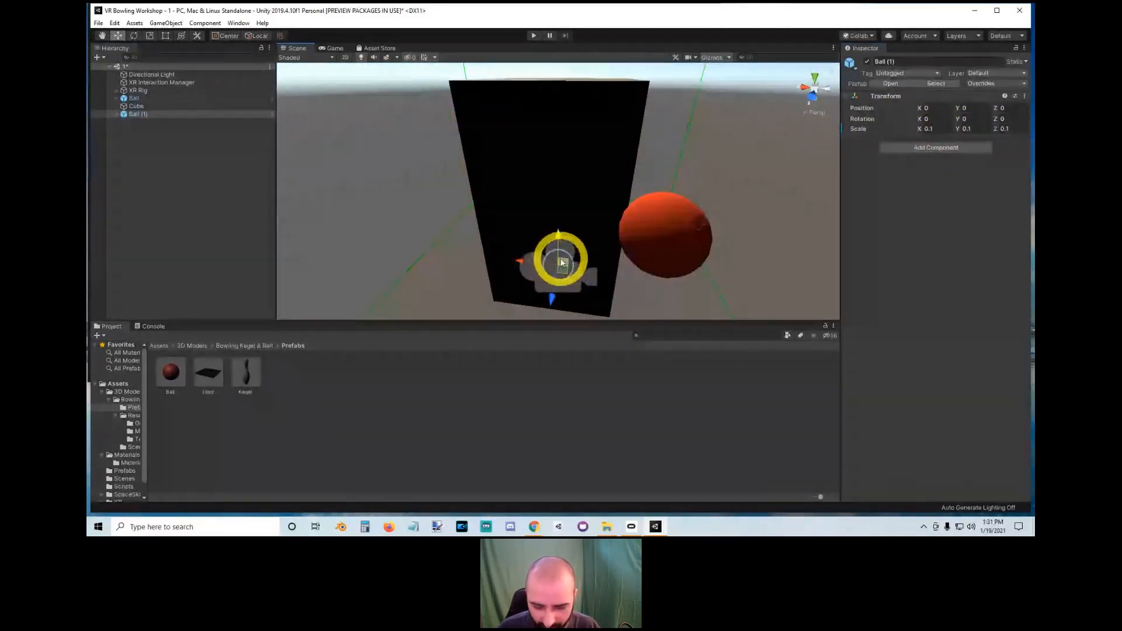
pyautogui.press('Delete')
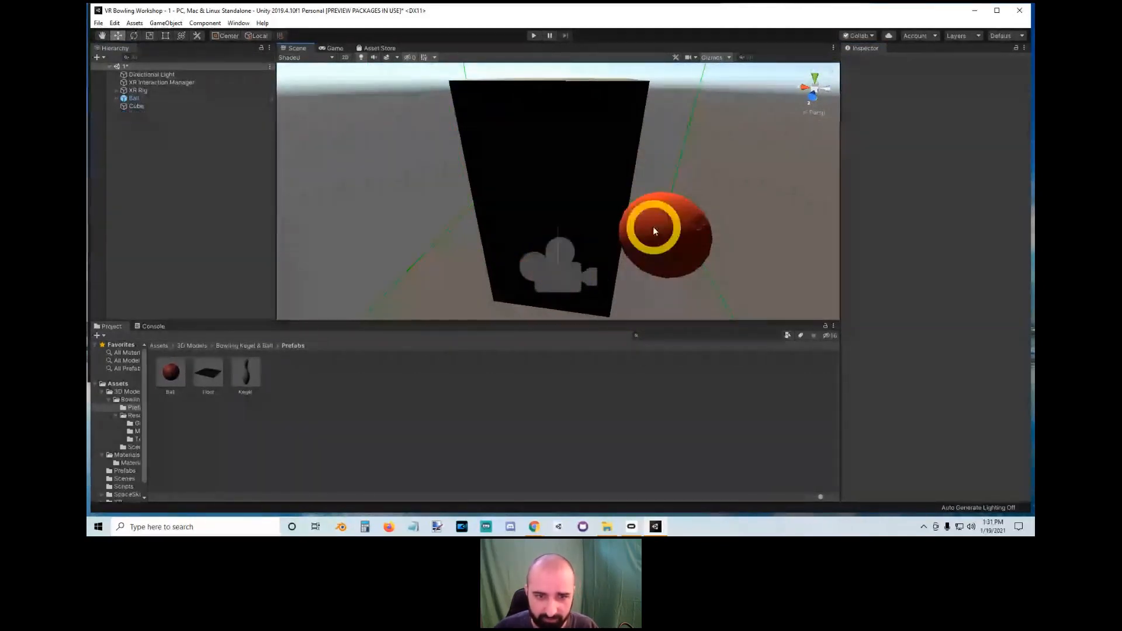
# Step: Move the remaining Ball along its Z axis to about 0.928
pyautogui.click(653, 230)
pyautogui.keyDown('alt'); pyautogui.moveTo(653, 230); pyautogui.dragTo(496, 161); pyautogui.keyUp('alt')
pyautogui.click(120, 37)
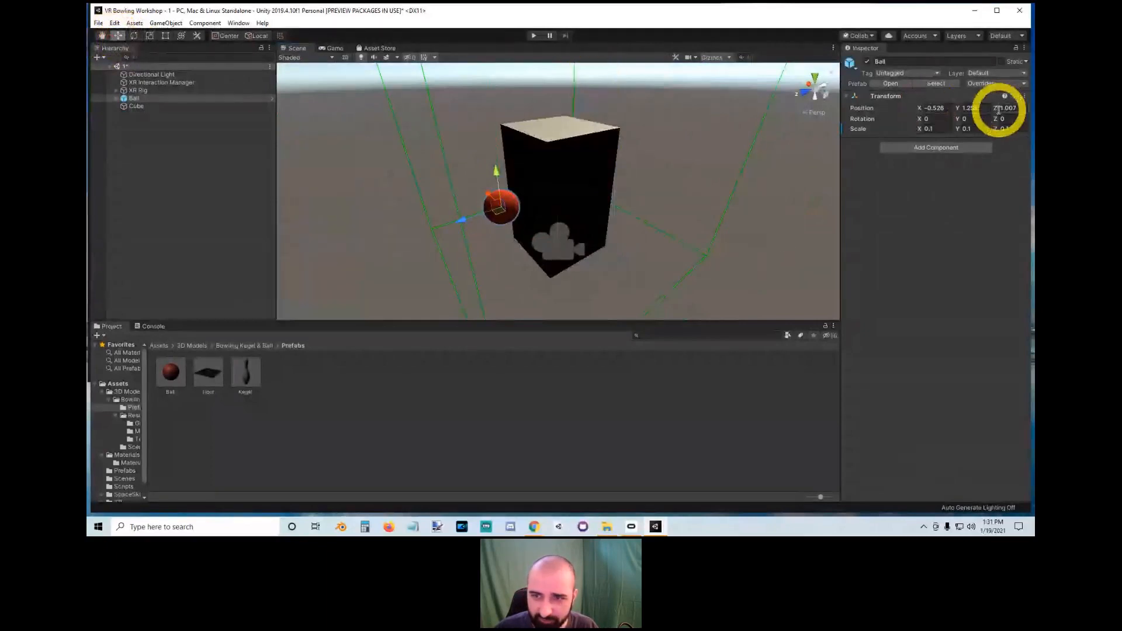
pyautogui.moveTo(460, 220); pyautogui.dragTo(642, 192)
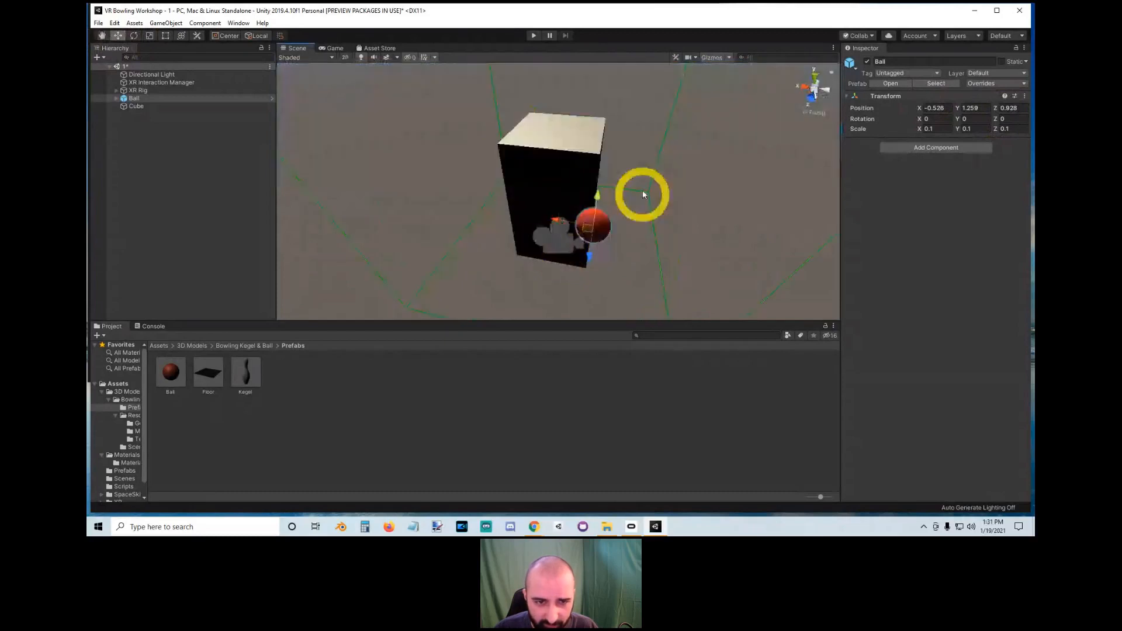
# Step: Examine the Ball's placement relative to the block from several angles, and select the Ball
pyautogui.moveTo(602, 228)
pyautogui.keyDown('alt'); pyautogui.mouseDown()
pyautogui.moveTo(619, 165)
pyautogui.moveTo(541, 245)
pyautogui.moveTo(664, 203)
pyautogui.moveTo(607, 234)
pyautogui.mouseUp(); pyautogui.keyUp('alt')
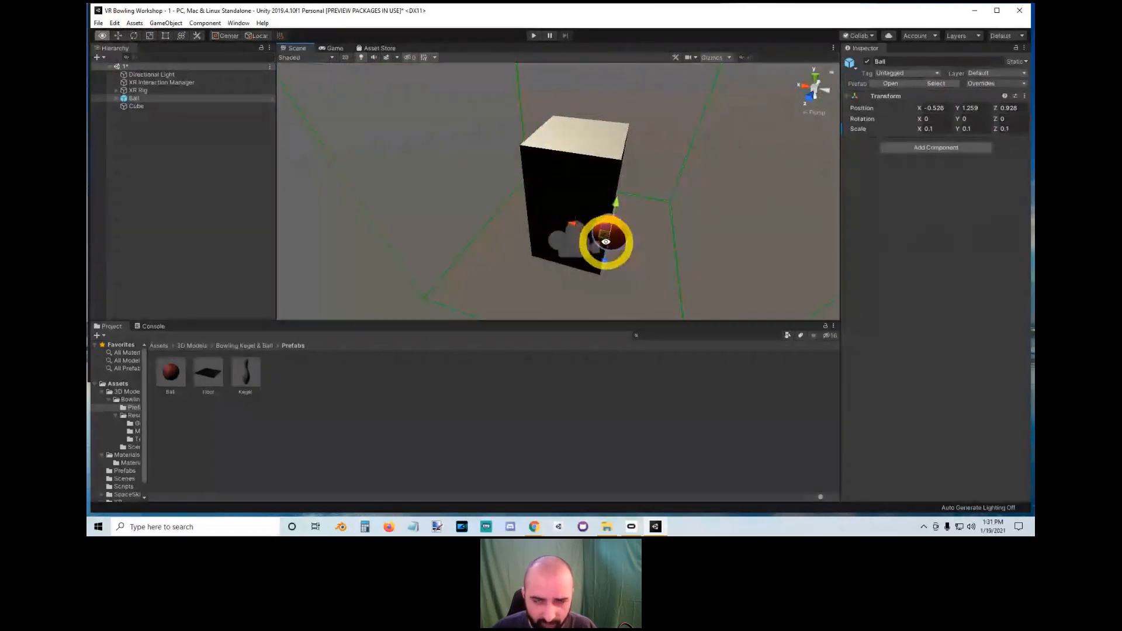
pyautogui.keyDown('alt'); pyautogui.moveTo(606, 243); pyautogui.dragTo(632, 146); pyautogui.keyUp('alt')
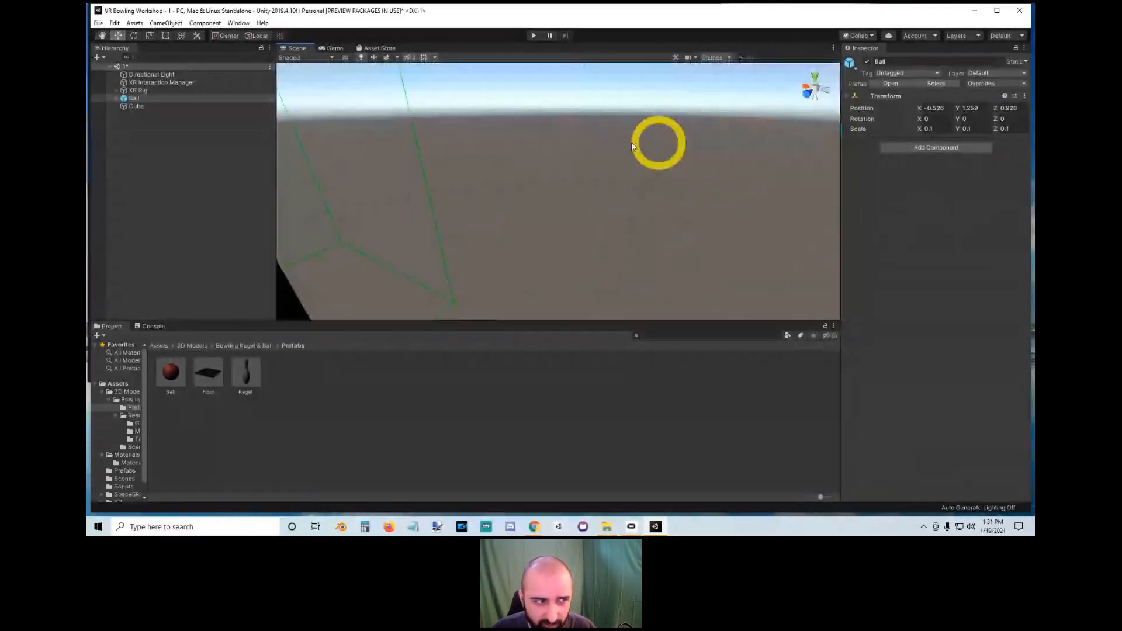
pyautogui.doubleClick(211, 99)
pyautogui.scroll(-5, 611, 134)
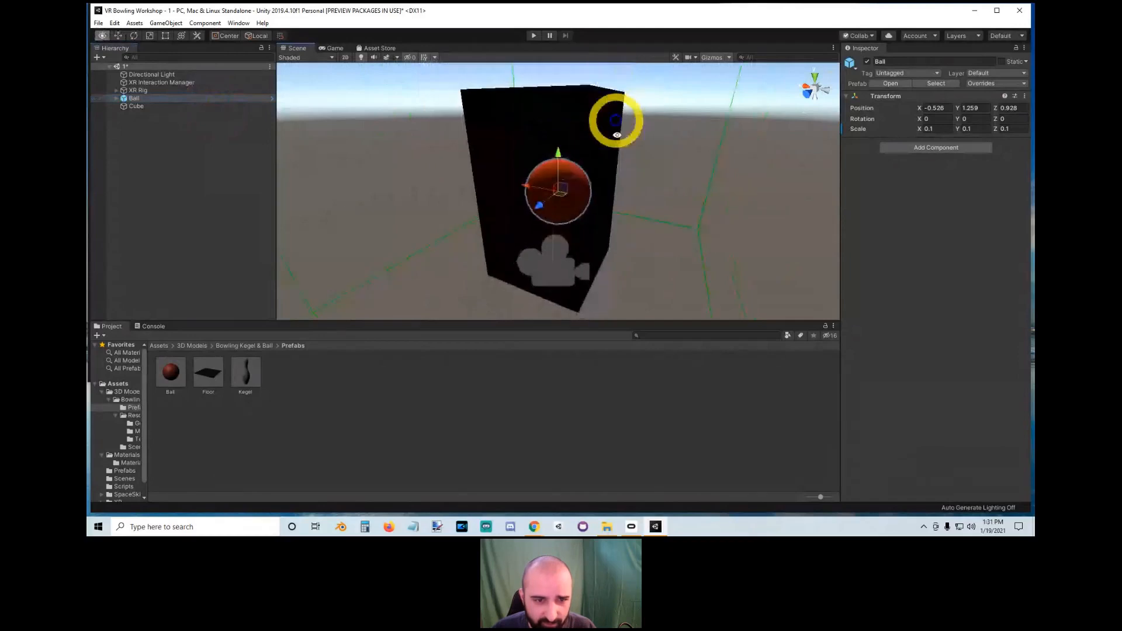
pyautogui.scroll(2, 605, 156)
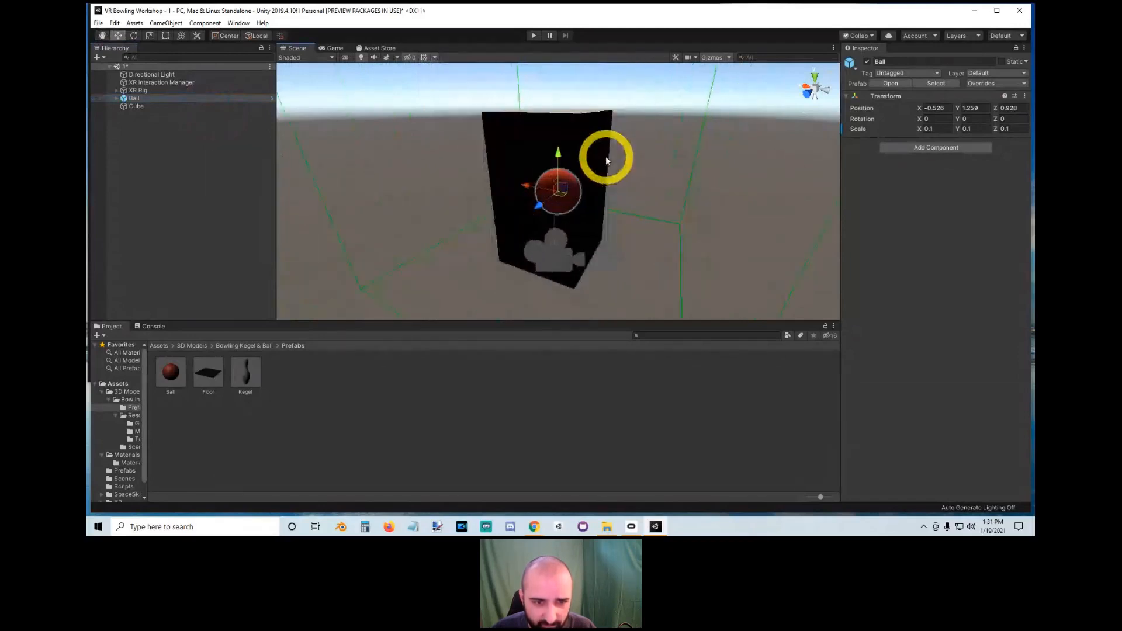
pyautogui.scroll(2, 561, 240)
pyautogui.keyDown('alt'); pyautogui.moveTo(570, 257); pyautogui.dragTo(564, 310); pyautogui.keyUp('alt')
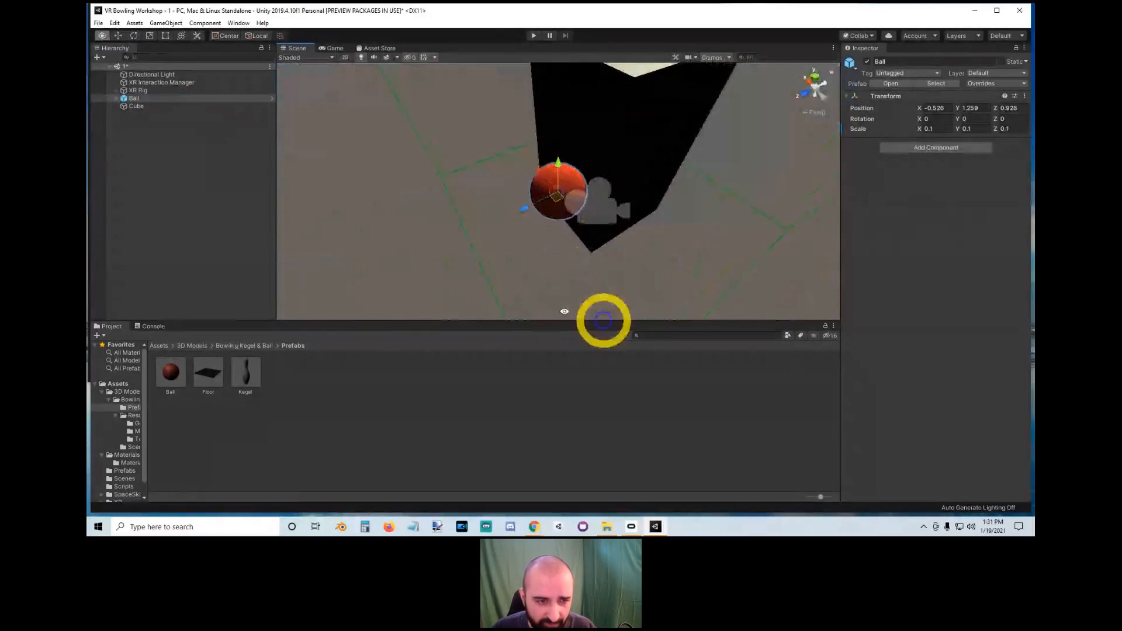
pyautogui.click(461, 228)
pyautogui.keyDown('alt'); pyautogui.moveTo(461, 228); pyautogui.dragTo(654, 264); pyautogui.keyUp('alt')
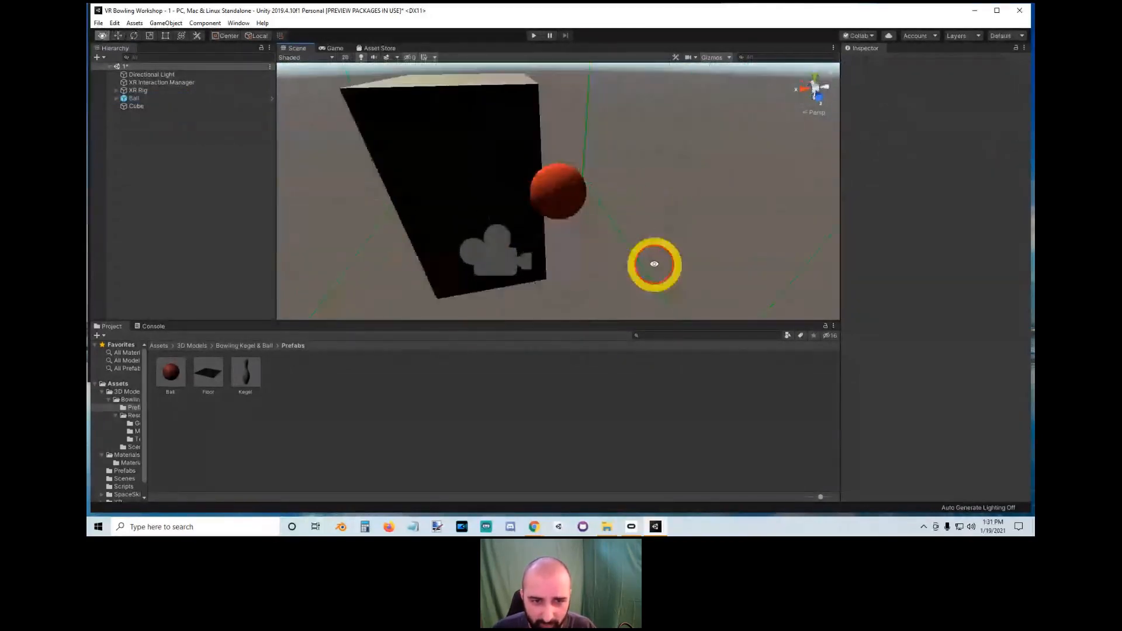
pyautogui.click(558, 173)
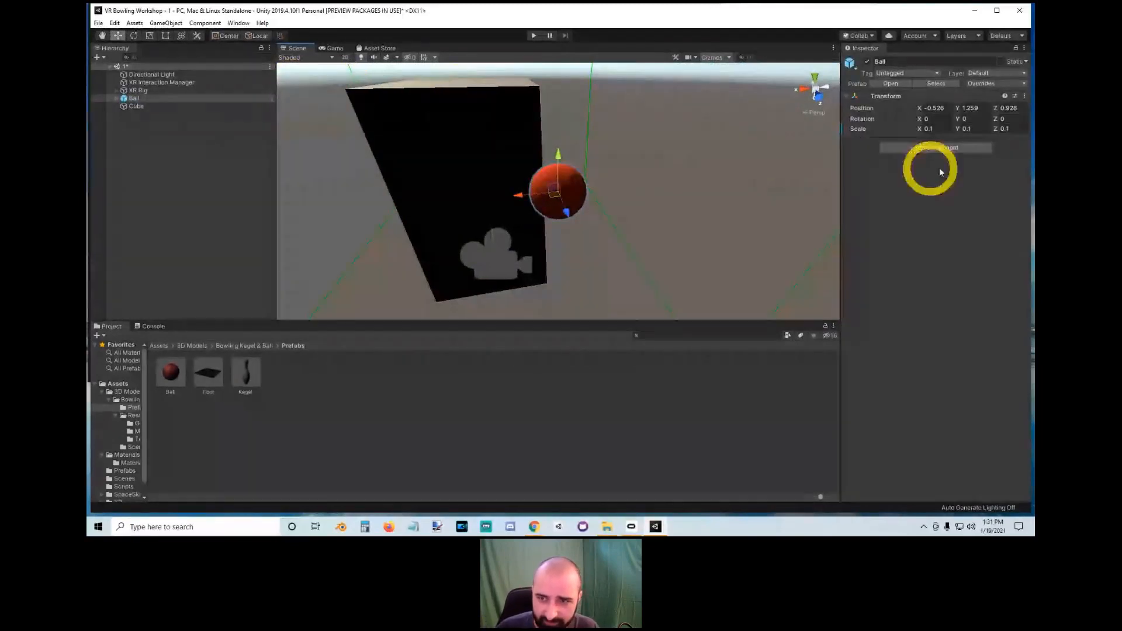
# Step: Add a Sphere Collider component to the Ball
pyautogui.click(923, 149)
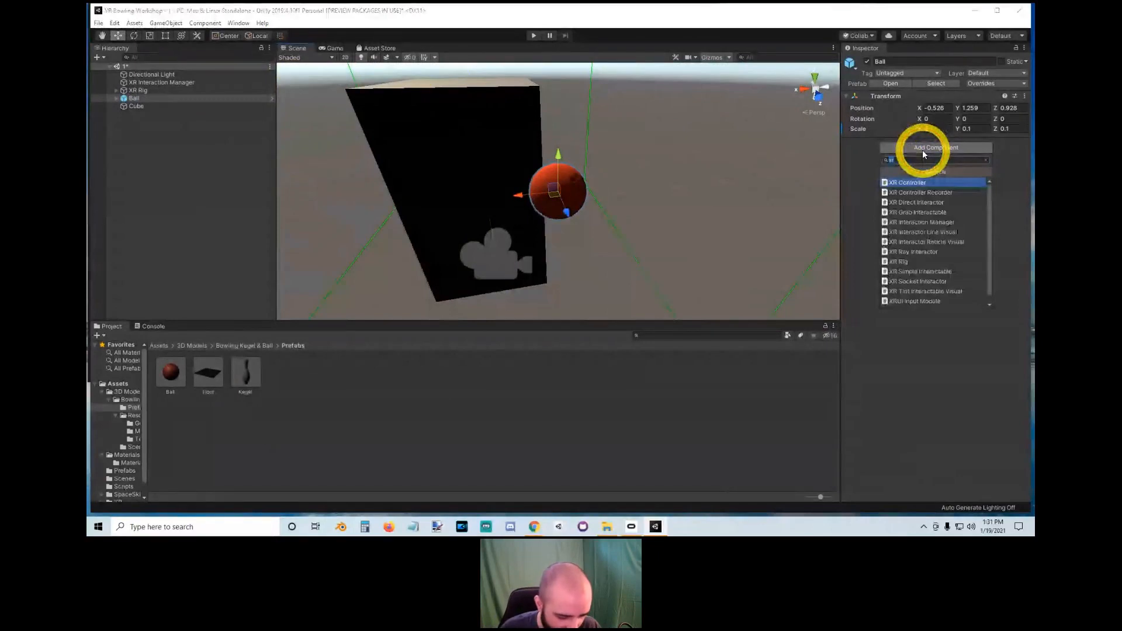
pyautogui.write('sphere')
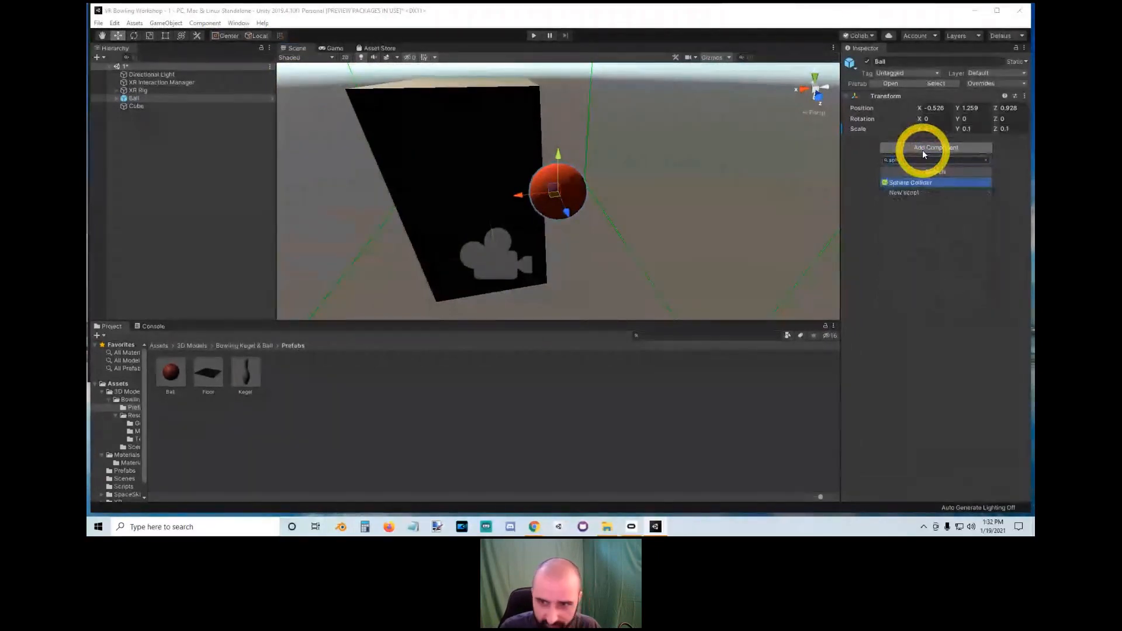
pyautogui.press('Return')
pyautogui.scroll(5, 639, 236)
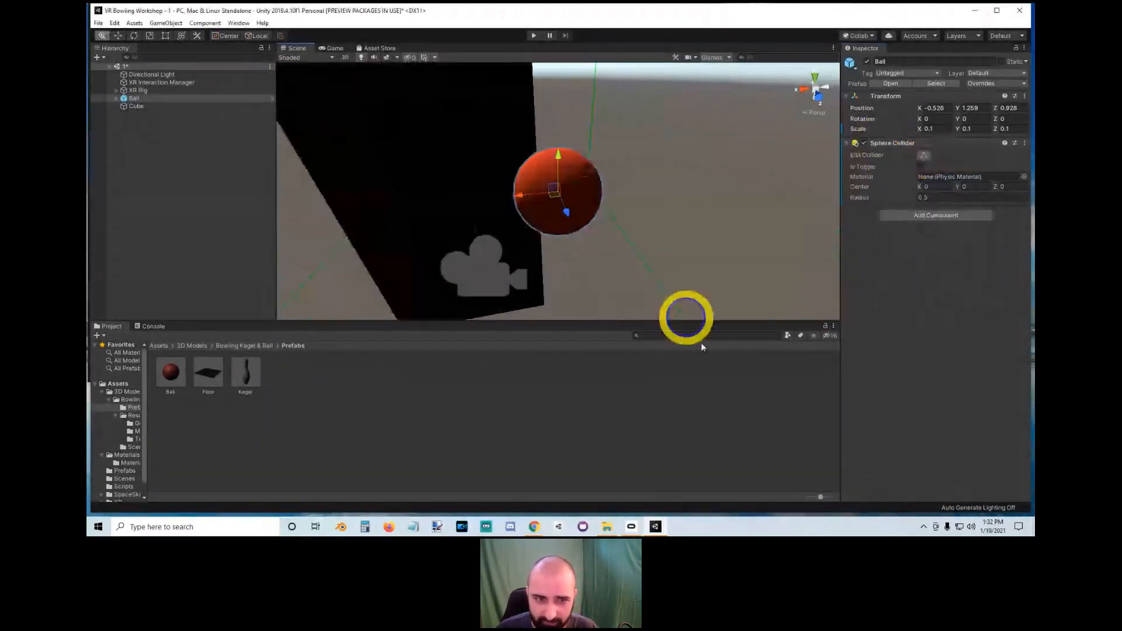
pyautogui.scroll(5, 639, 236)
pyautogui.scroll(-7, 646, 231)
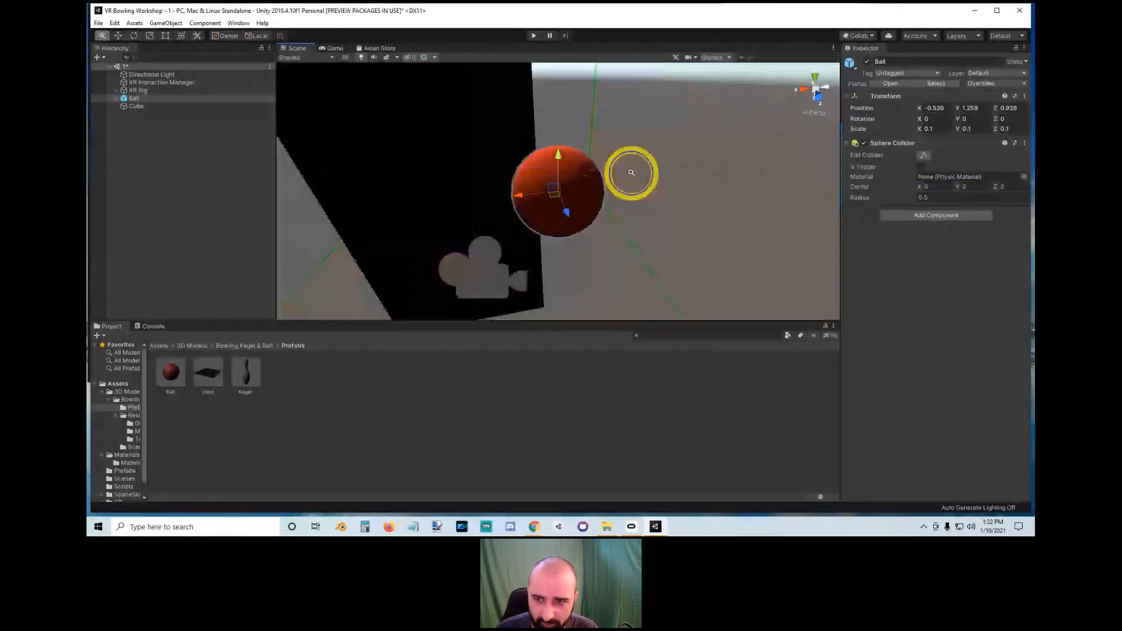
# Step: Enlarge the Ball's Sphere Collider radius to 1.54 so it wraps the ball's surface, and check the fit
pyautogui.moveTo(873, 204); pyautogui.dragTo(886, 212)
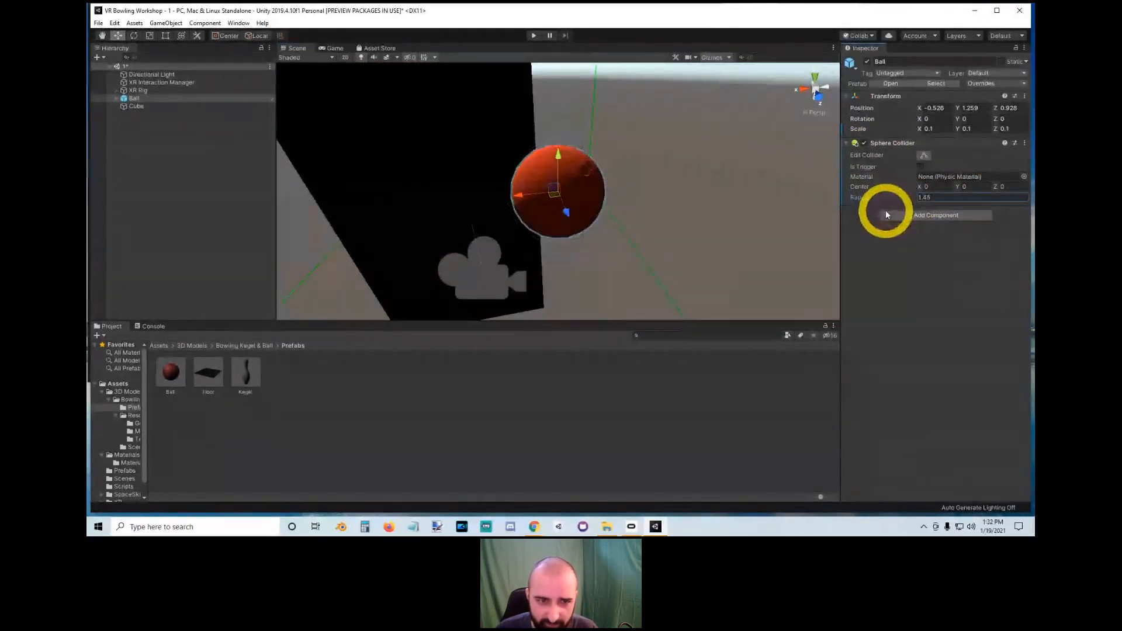
pyautogui.keyDown('alt'); pyautogui.moveTo(642, 170); pyautogui.dragTo(614, 243); pyautogui.keyUp('alt')
pyautogui.keyDown('alt'); pyautogui.moveTo(613, 243); pyautogui.dragTo(649, 282, button='right'); pyautogui.keyUp('alt')
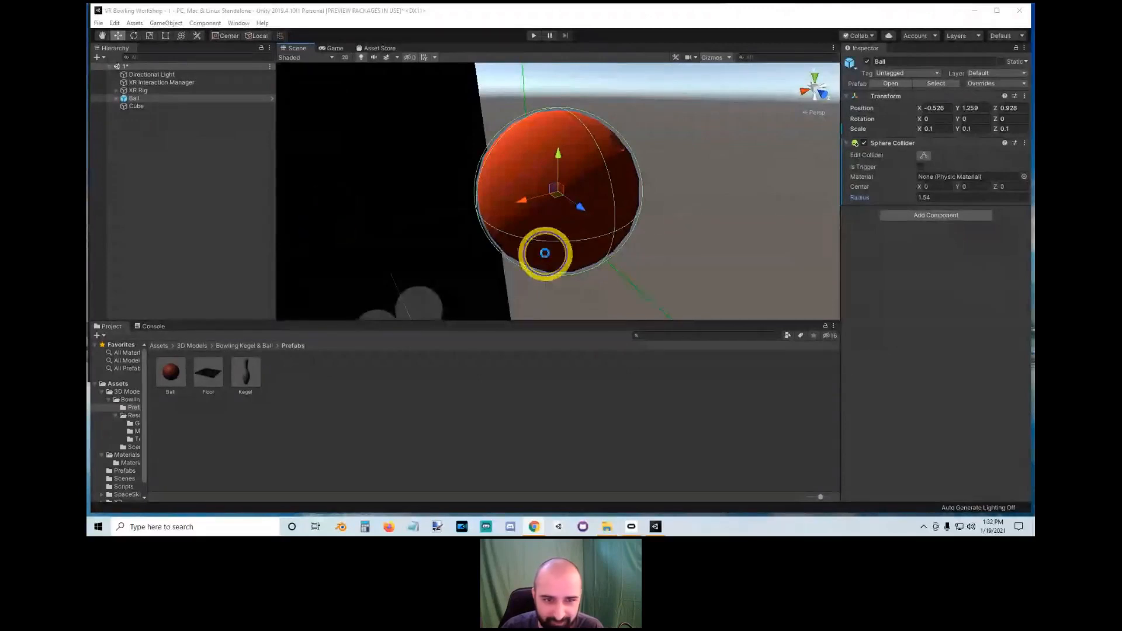
pyautogui.click(544, 252)
pyautogui.scroll(-2, 545, 252)
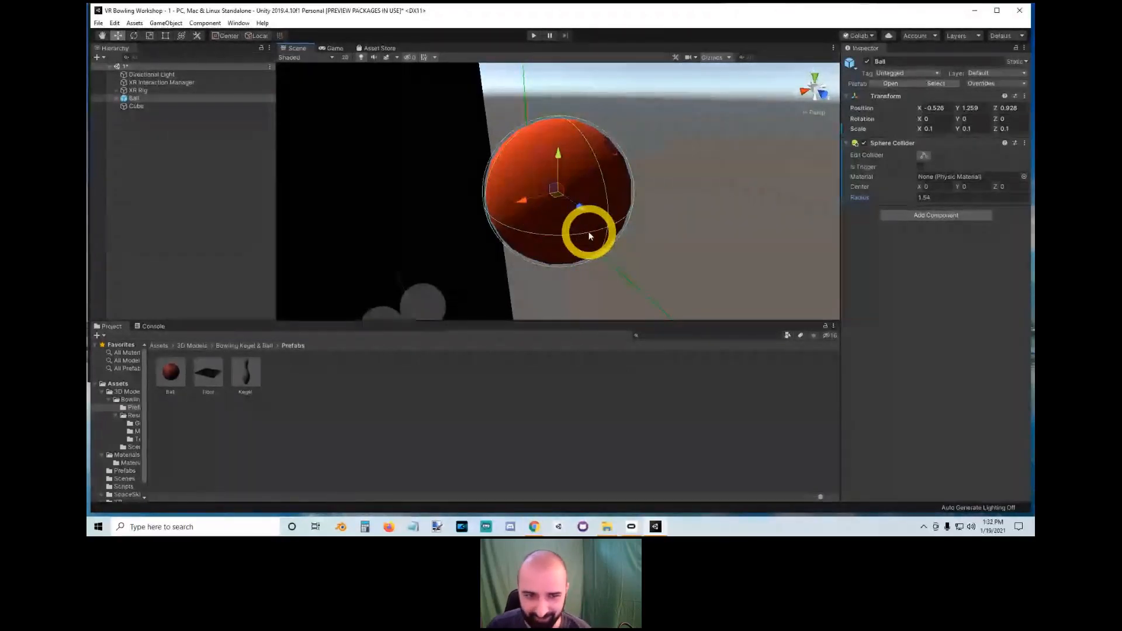
pyautogui.press('alt')
pyautogui.keyDown('alt'); pyautogui.moveTo(566, 234); pyautogui.dragTo(238, 125); pyautogui.keyUp('alt')
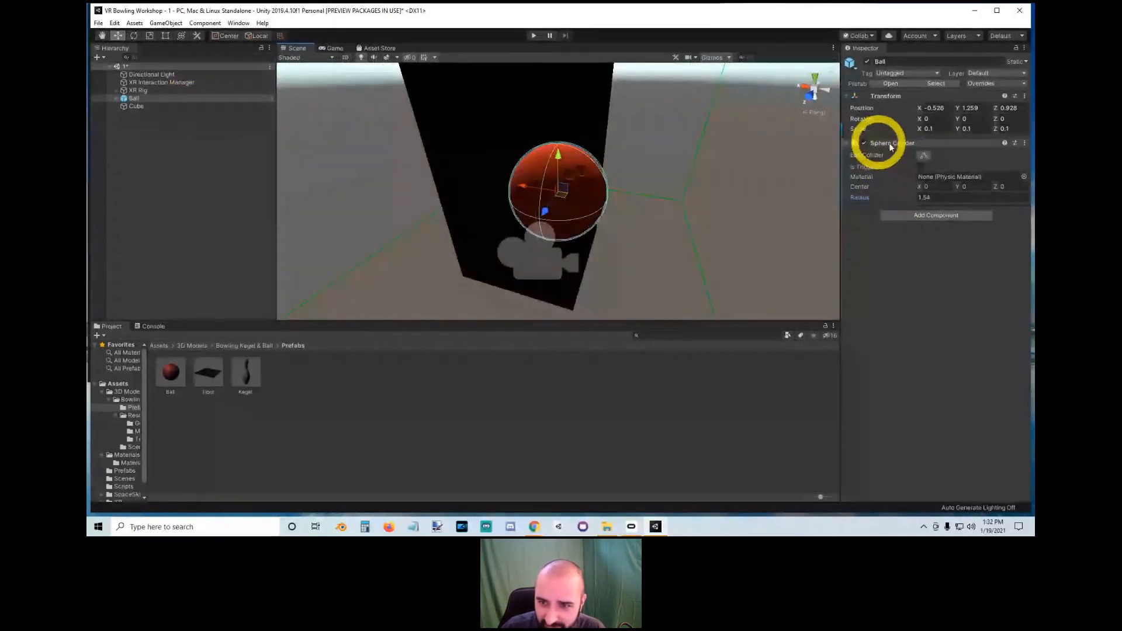
# Step: Add a Rigidbody component to the Ball and turn off its Use Gravity option
pyautogui.click(887, 215)
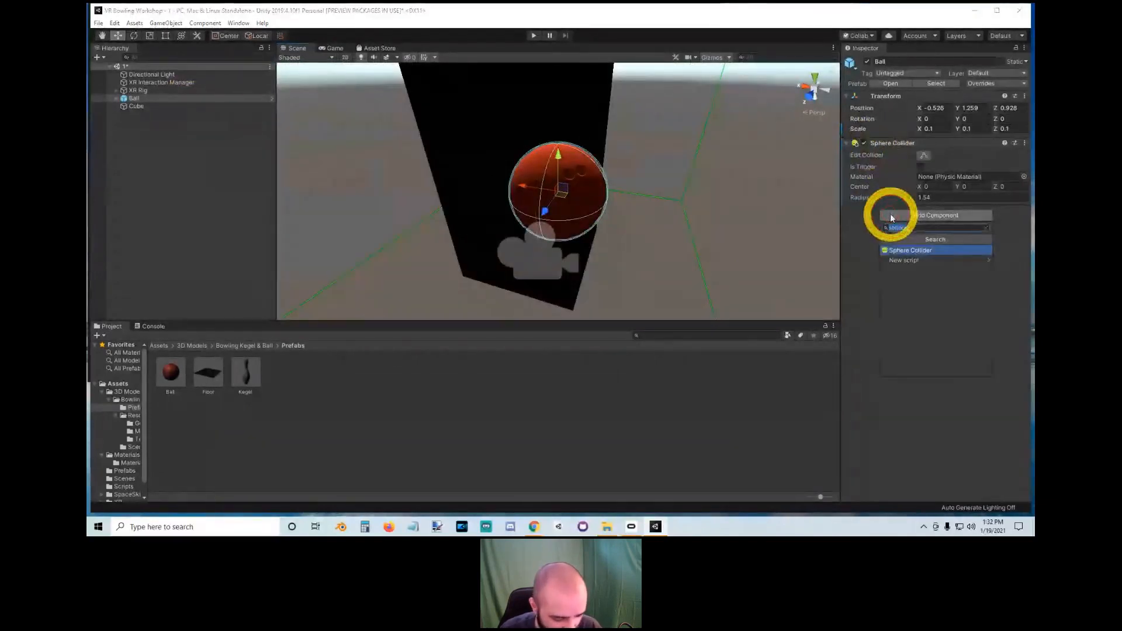
pyautogui.write('rigi')
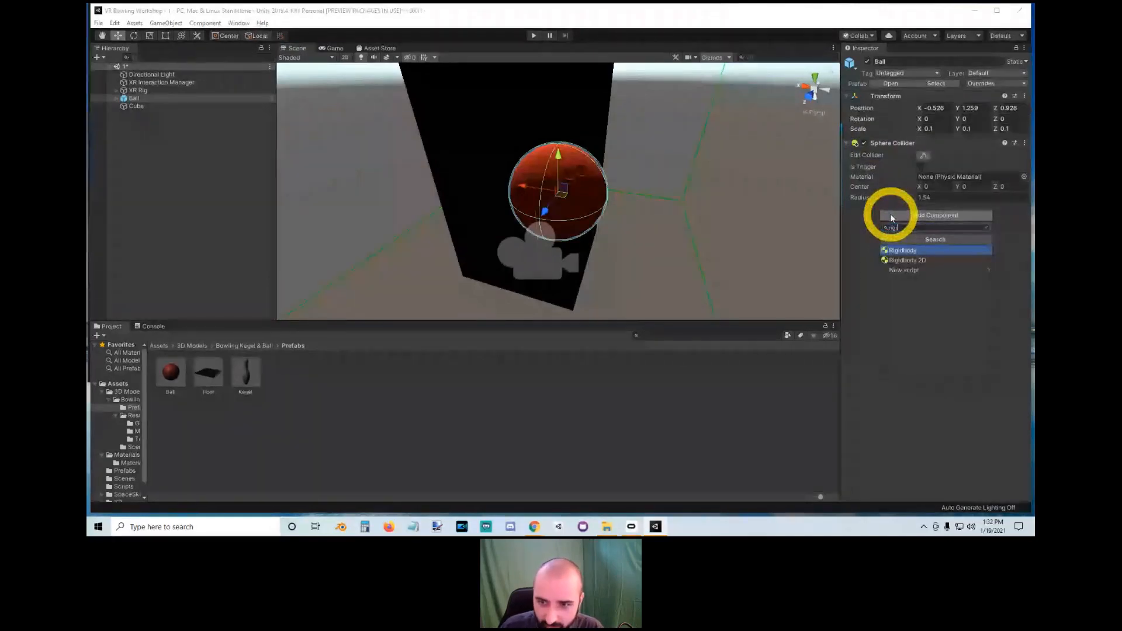
pyautogui.click(916, 250)
pyautogui.keyDown('alt'); pyautogui.moveTo(560, 197); pyautogui.dragTo(557, 194, button='right'); pyautogui.keyUp('alt')
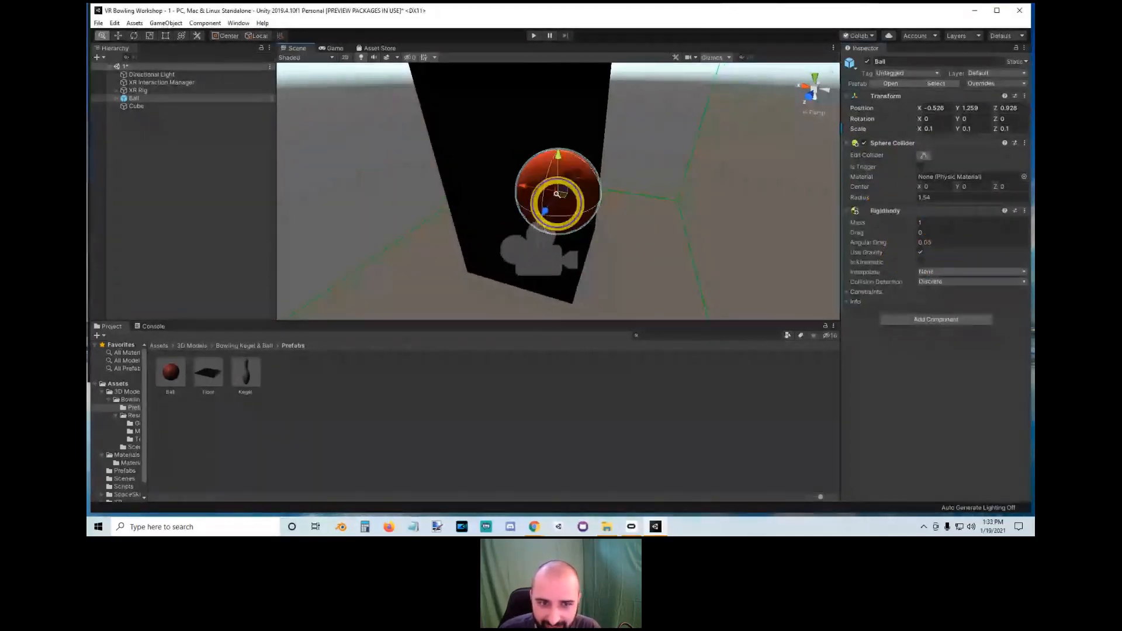
pyautogui.keyDown('alt'); pyautogui.moveTo(558, 194); pyautogui.dragTo(601, 263); pyautogui.keyUp('alt')
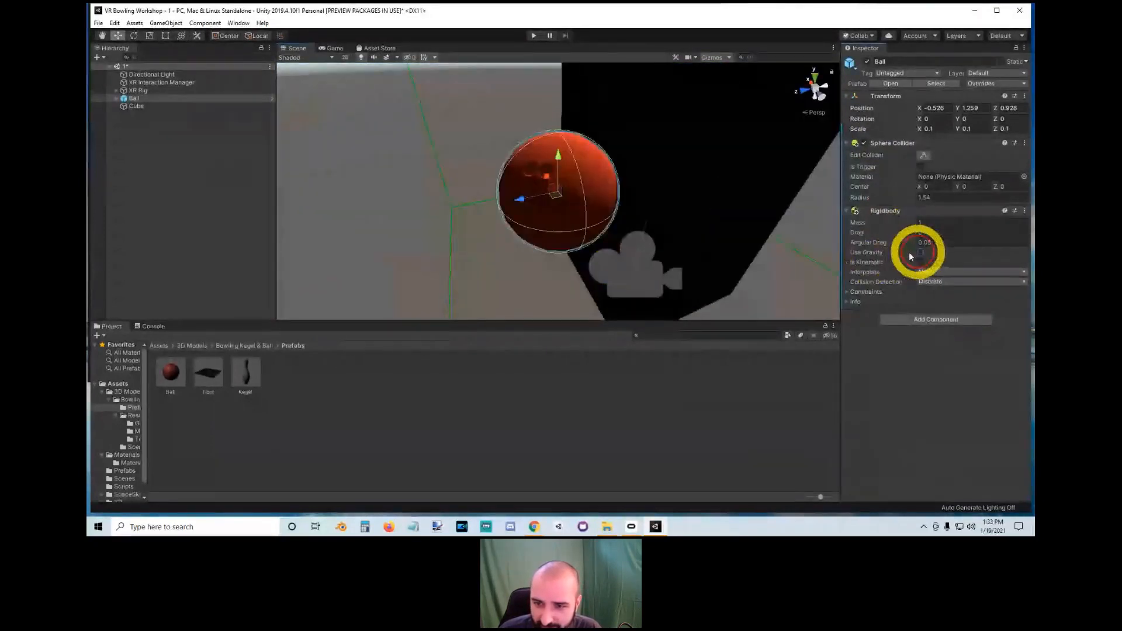
pyautogui.keyDown('alt'); pyautogui.moveTo(643, 282); pyautogui.dragTo(661, 149); pyautogui.keyUp('alt')
pyautogui.click(924, 225)
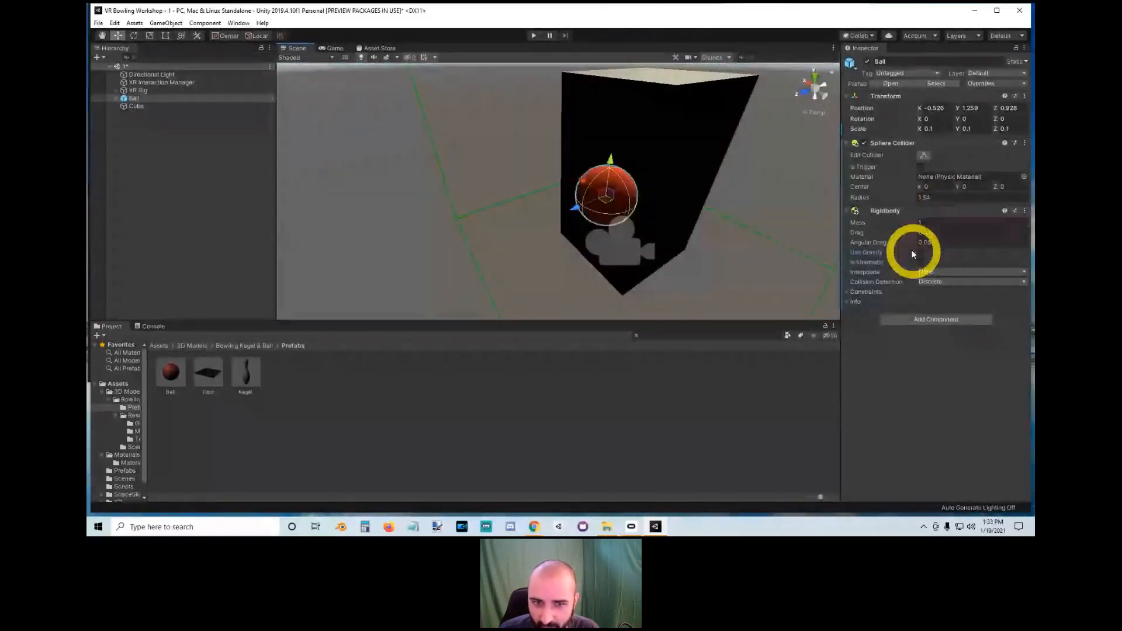
pyautogui.keyDown('alt'); pyautogui.moveTo(625, 175); pyautogui.dragTo(589, 180); pyautogui.keyUp('alt')
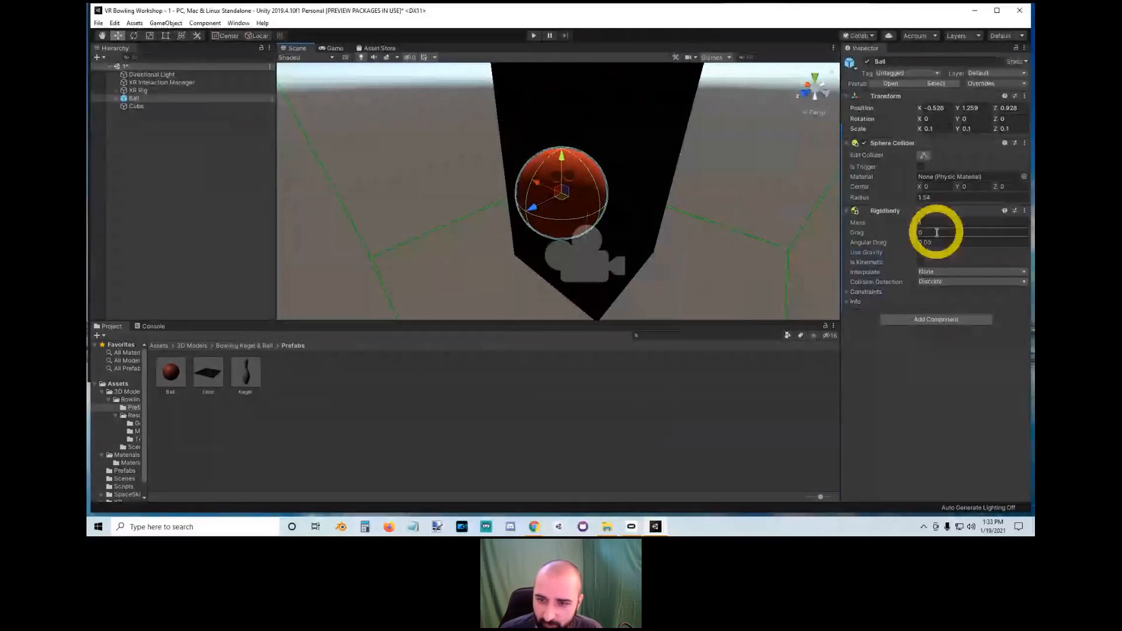
pyautogui.keyDown('alt'); pyautogui.moveTo(625, 200); pyautogui.dragTo(666, 196); pyautogui.keyUp('alt')
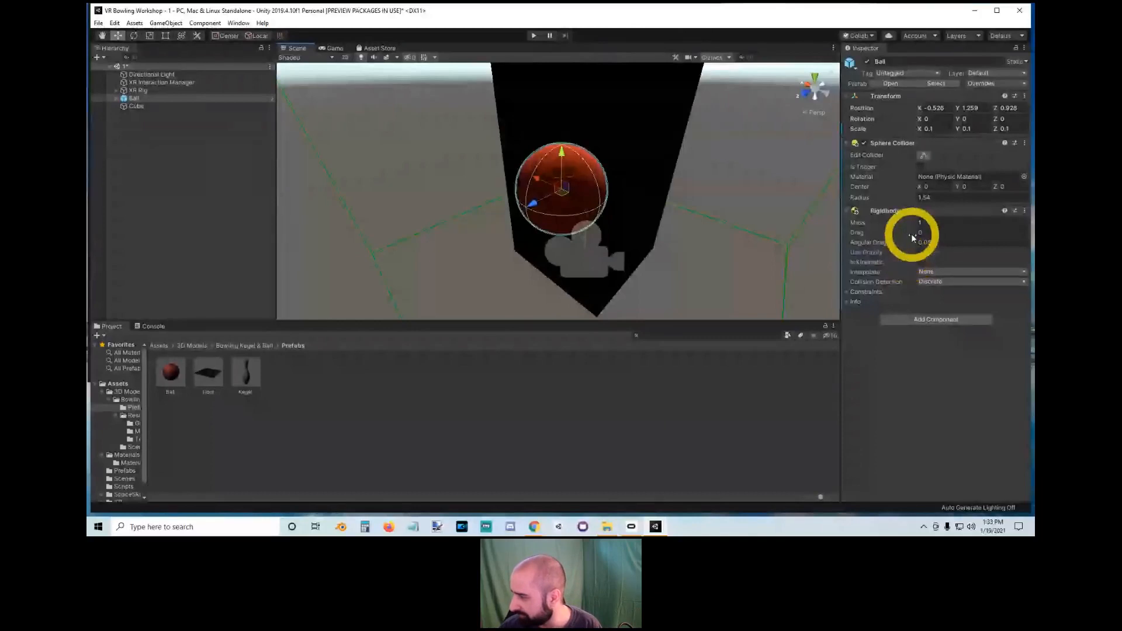
# Step: Set the radius of the Ball's Sphere Collider to 1.5
pyautogui.moveTo(900, 234)
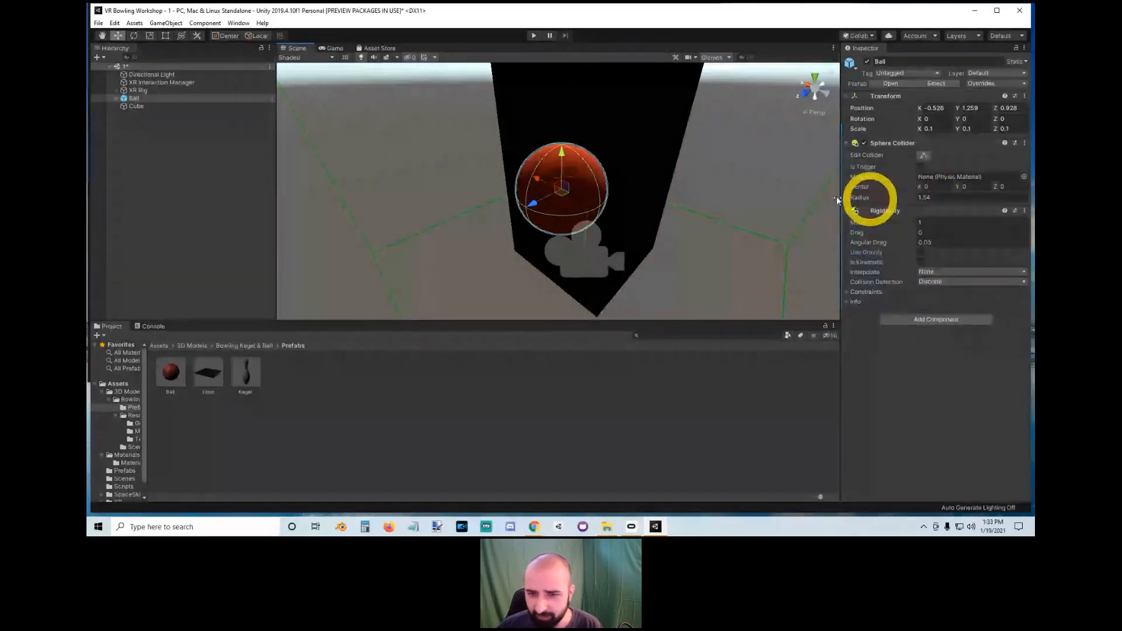
pyautogui.click(929, 198)
pyautogui.write('0.')
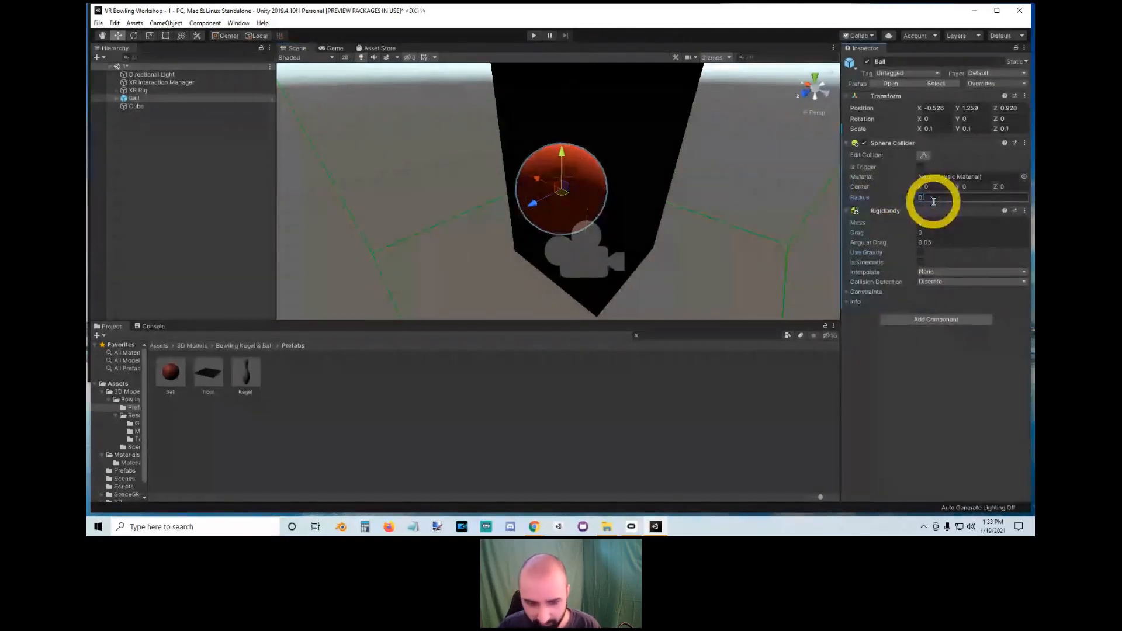
pyautogui.press('BackSpace')
pyautogui.press('BackSpace')
pyautogui.write('1.5')
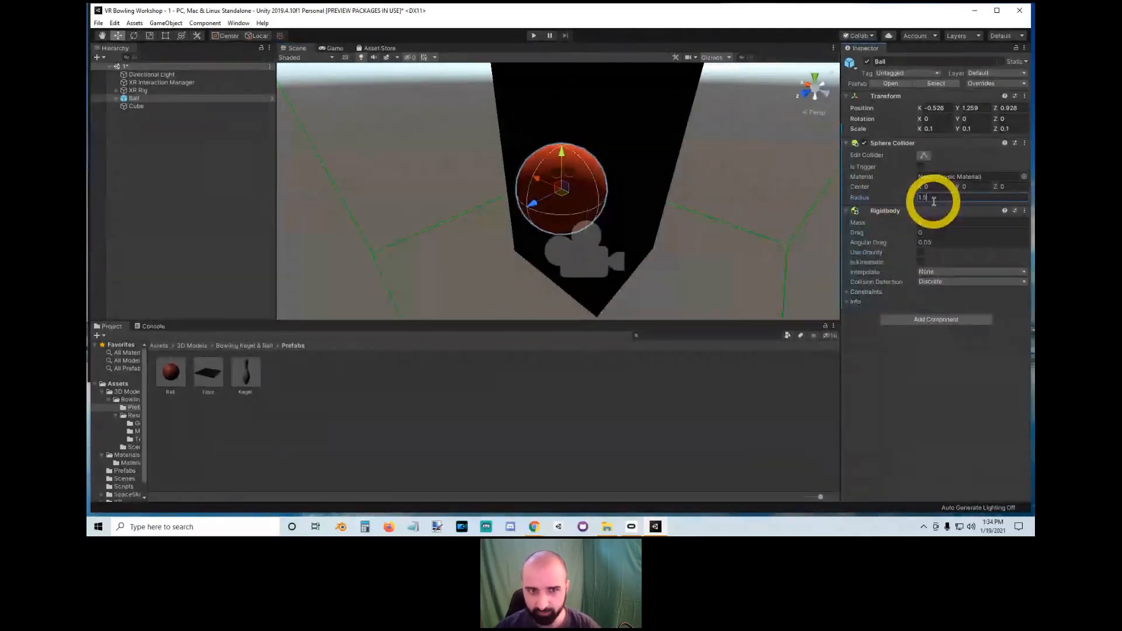
pyautogui.keyDown('alt'); pyautogui.moveTo(642, 131); pyautogui.dragTo(596, 199); pyautogui.keyUp('alt')
pyautogui.click(968, 129)
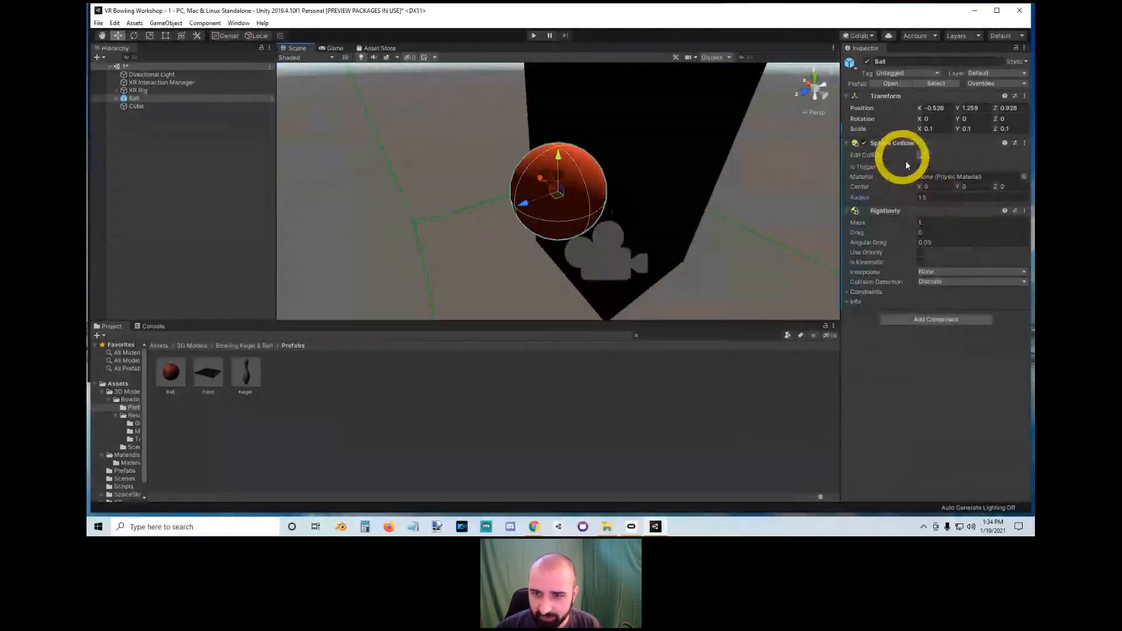
pyautogui.click(942, 197)
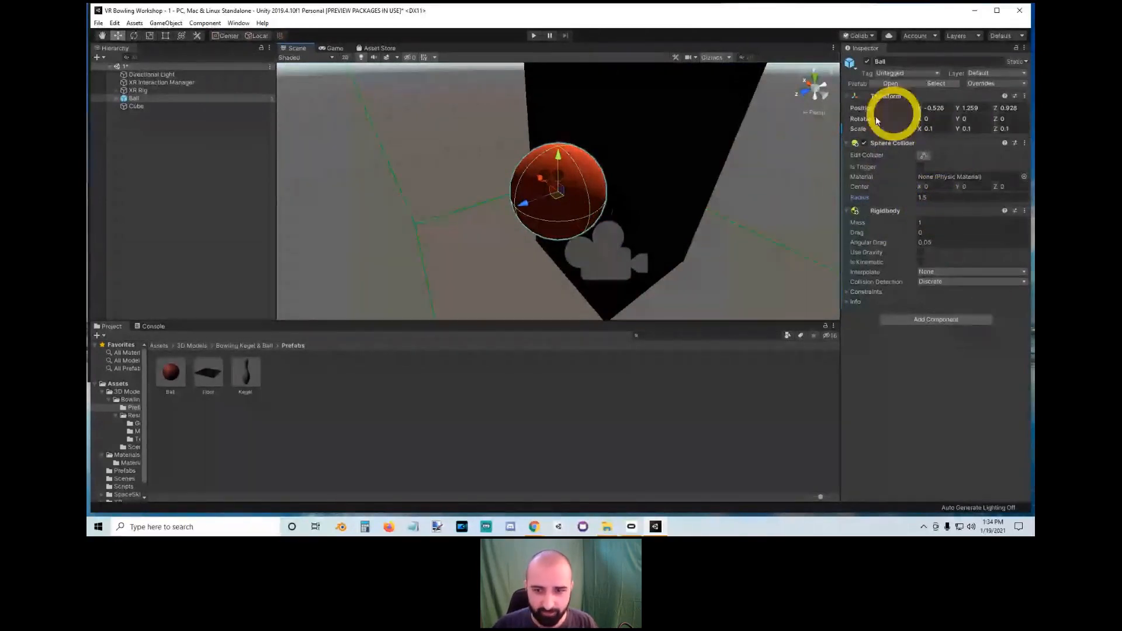
# Step: Add an XR Grab Interactable component to the Ball
pyautogui.keyDown('alt'); pyautogui.moveTo(608, 190); pyautogui.dragTo(807, 258); pyautogui.keyUp('alt')
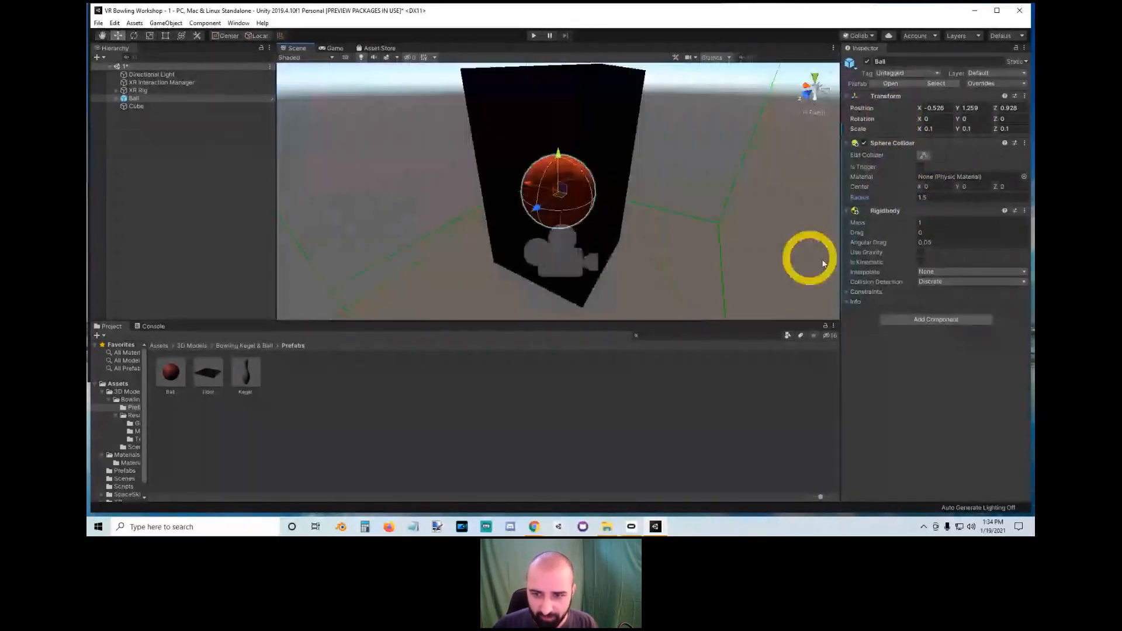
pyautogui.click(924, 322)
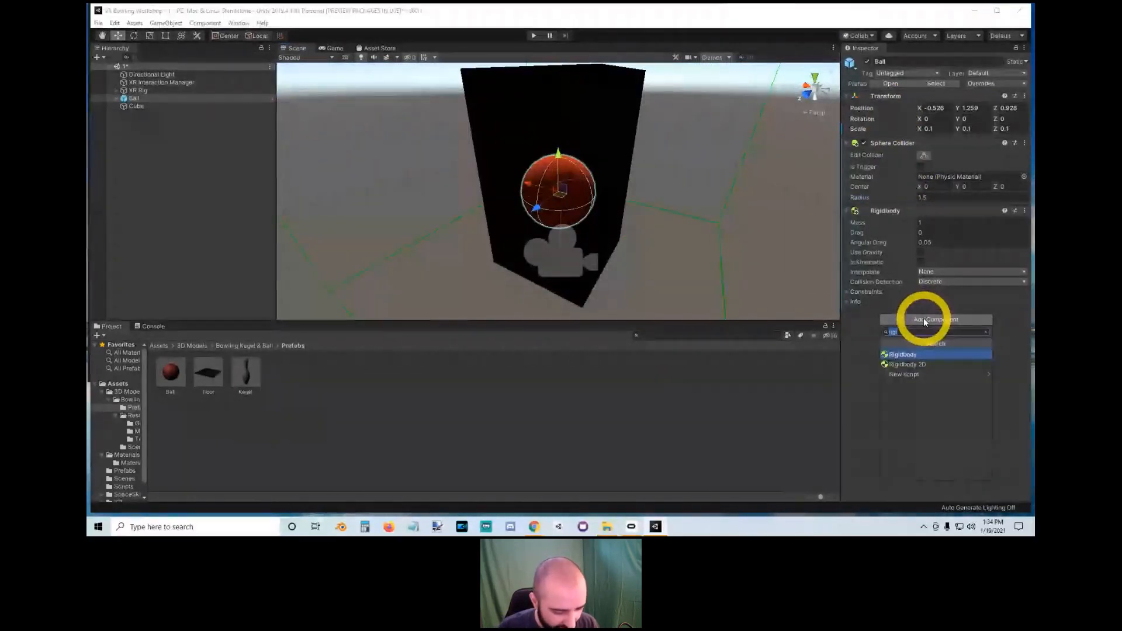
pyautogui.write('xr')
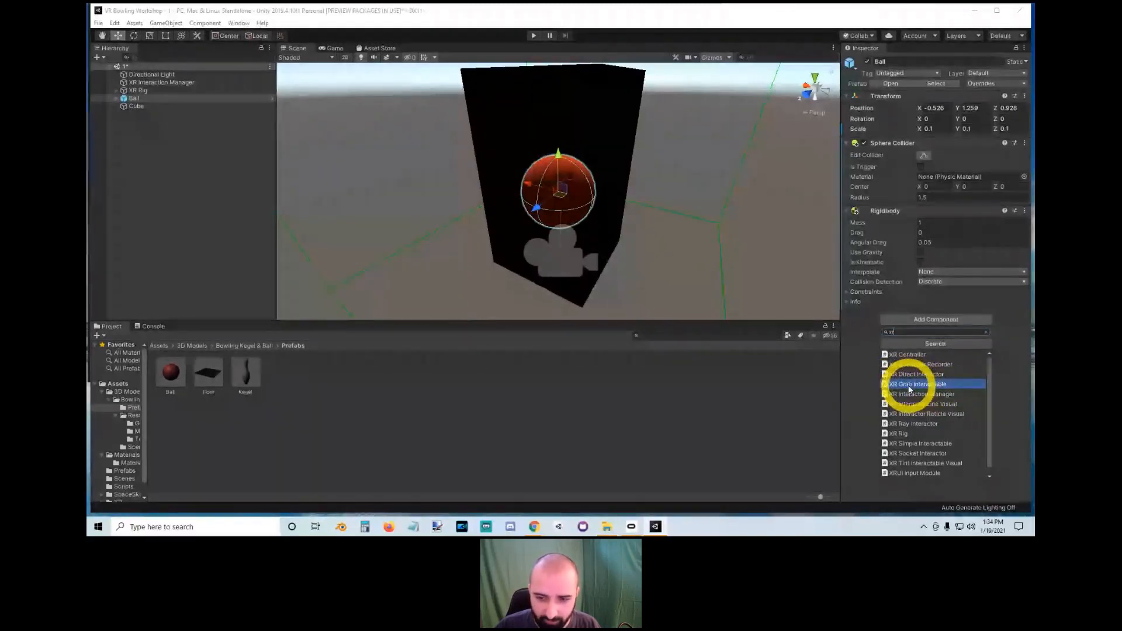
pyautogui.click(888, 384)
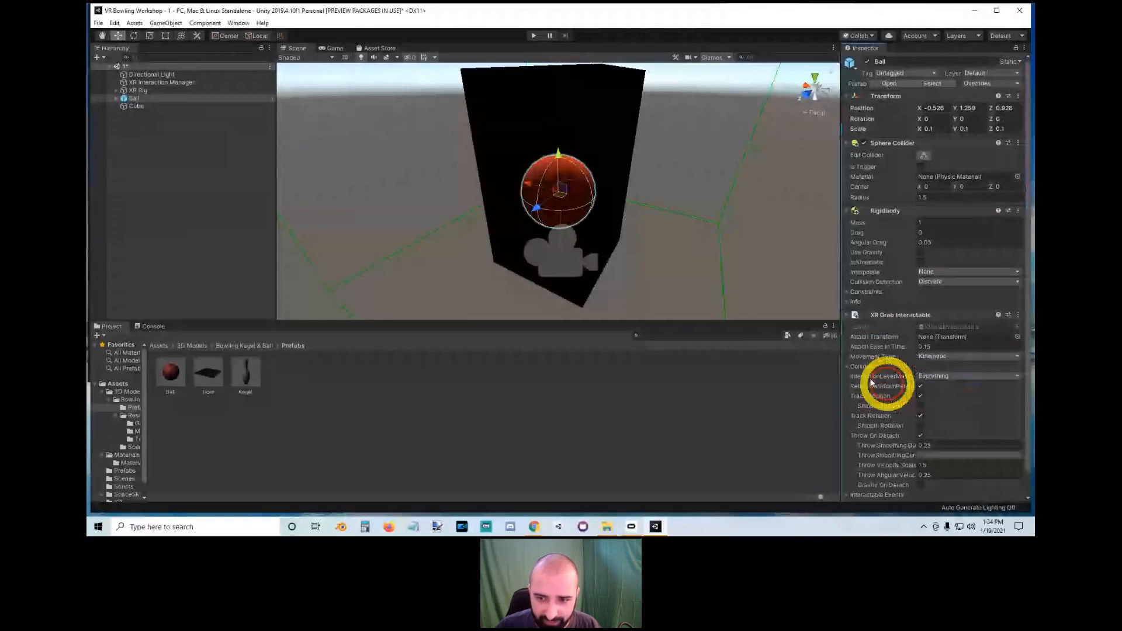
# Step: Delete the Cube block standing behind the Ball from the scene
pyautogui.keyDown('alt'); pyautogui.moveTo(593, 195); pyautogui.dragTo(614, 204); pyautogui.keyUp('alt')
pyautogui.keyDown('alt'); pyautogui.scroll(3, 614, 204); pyautogui.keyUp('alt')
pyautogui.keyDown('alt'); pyautogui.scroll(-2, 614, 204); pyautogui.keyUp('alt')
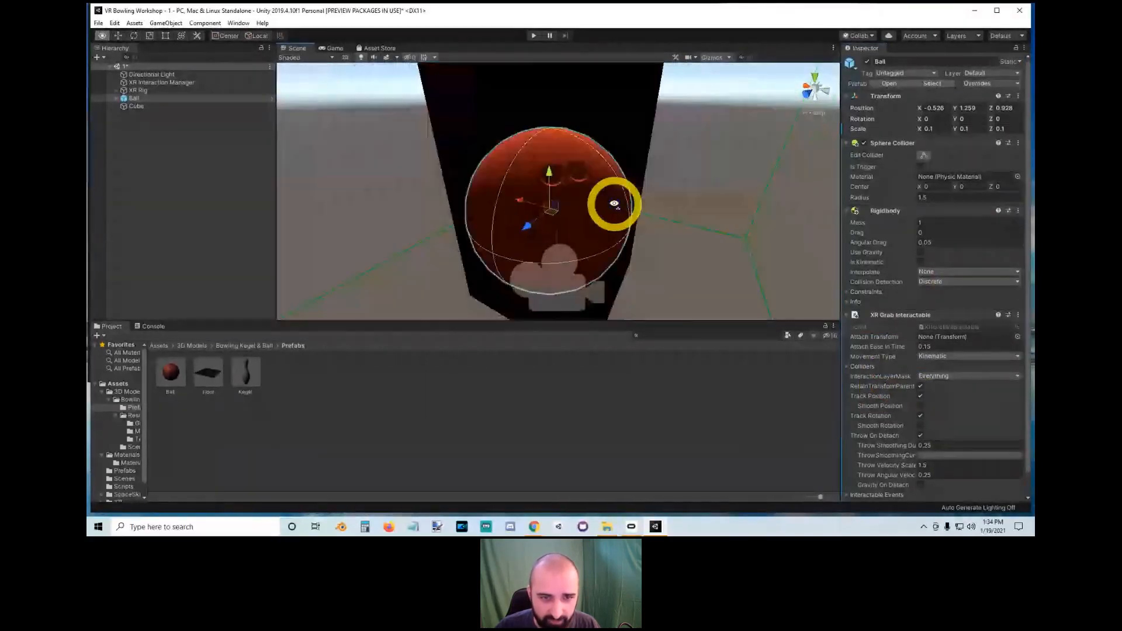
pyautogui.keyDown('alt'); pyautogui.scroll(-3, 614, 203); pyautogui.keyUp('alt')
pyautogui.moveTo(618, 181)
pyautogui.keyDown('alt'); pyautogui.mouseDown()
pyautogui.moveTo(601, 163)
pyautogui.moveTo(608, 200)
pyautogui.mouseUp(); pyautogui.keyUp('alt')
pyautogui.keyDown('alt'); pyautogui.scroll(3, 609, 200); pyautogui.keyUp('alt')
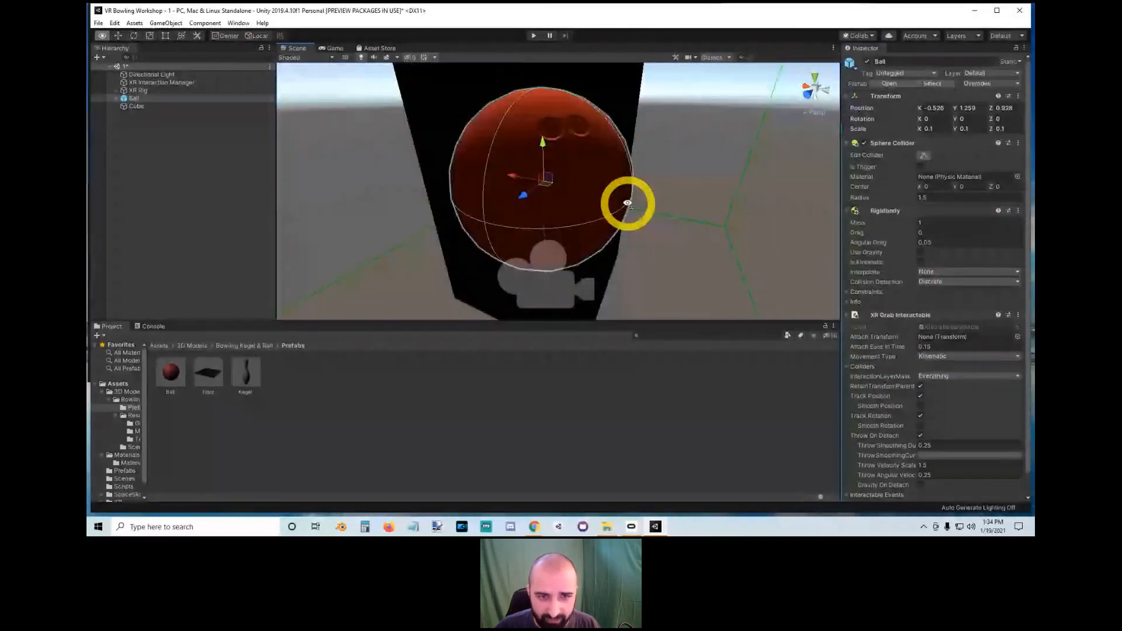
pyautogui.scroll(-3, 627, 203)
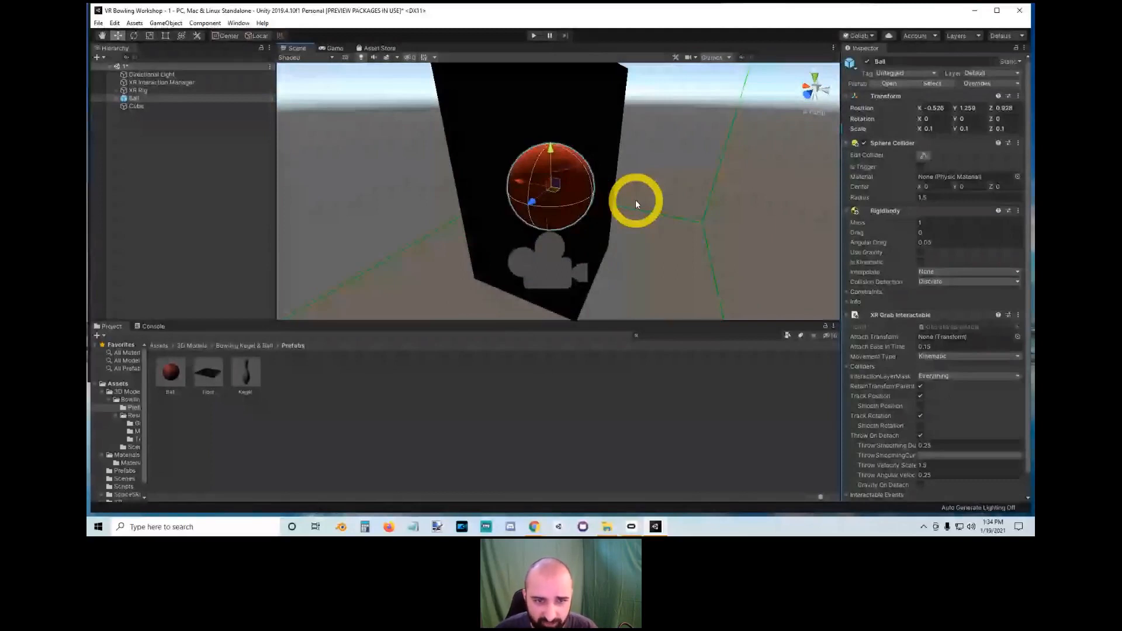
pyautogui.click(590, 123)
pyautogui.press('f')
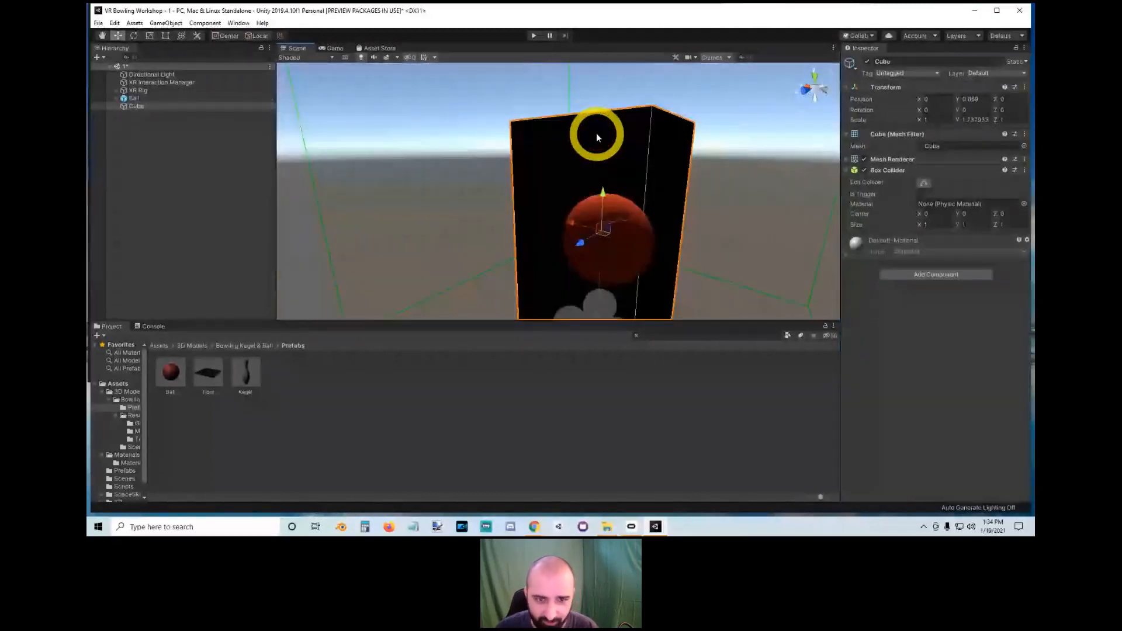
pyautogui.press('Delete')
# Step: Move the Ball closer to the camera, to about X -0.373 and Z 0.58, keeping its height
pyautogui.keyDown('alt'); pyautogui.moveTo(596, 138); pyautogui.dragTo(689, 232); pyautogui.keyUp('alt')
pyautogui.click(603, 195)
pyautogui.keyDown('alt'); pyautogui.moveTo(604, 195); pyautogui.dragTo(648, 260); pyautogui.keyUp('alt')
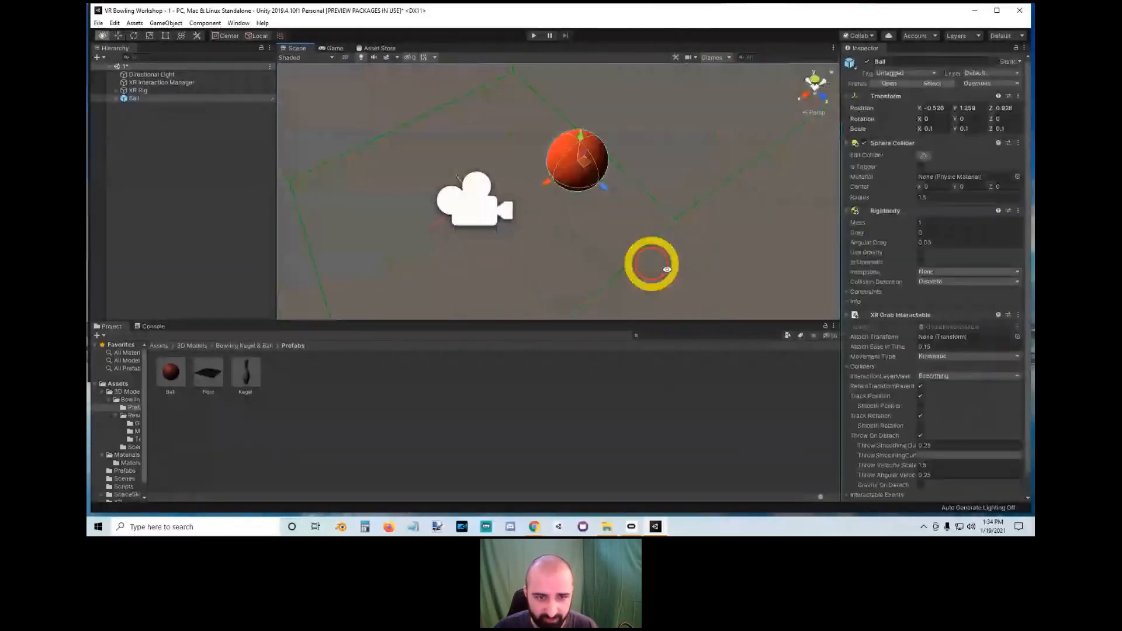
pyautogui.moveTo(568, 162); pyautogui.dragTo(488, 141)
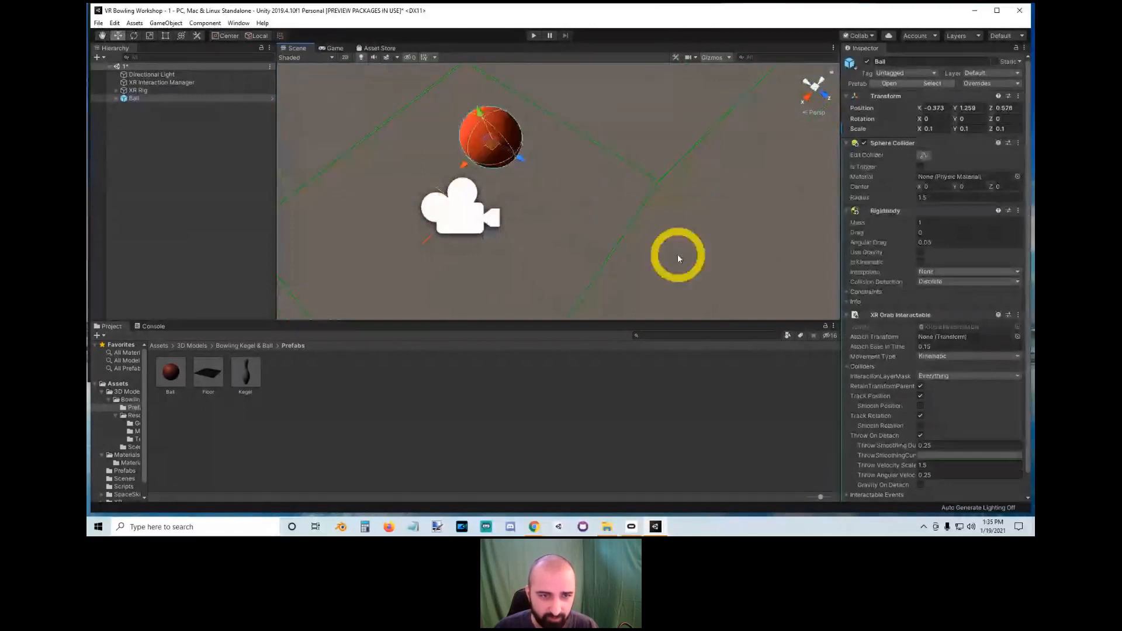
pyautogui.scroll(3, 683, 256)
pyautogui.scroll(-5, 687, 258)
pyautogui.keyDown('alt'); pyautogui.moveTo(664, 232); pyautogui.dragTo(563, 125); pyautogui.keyUp('alt')
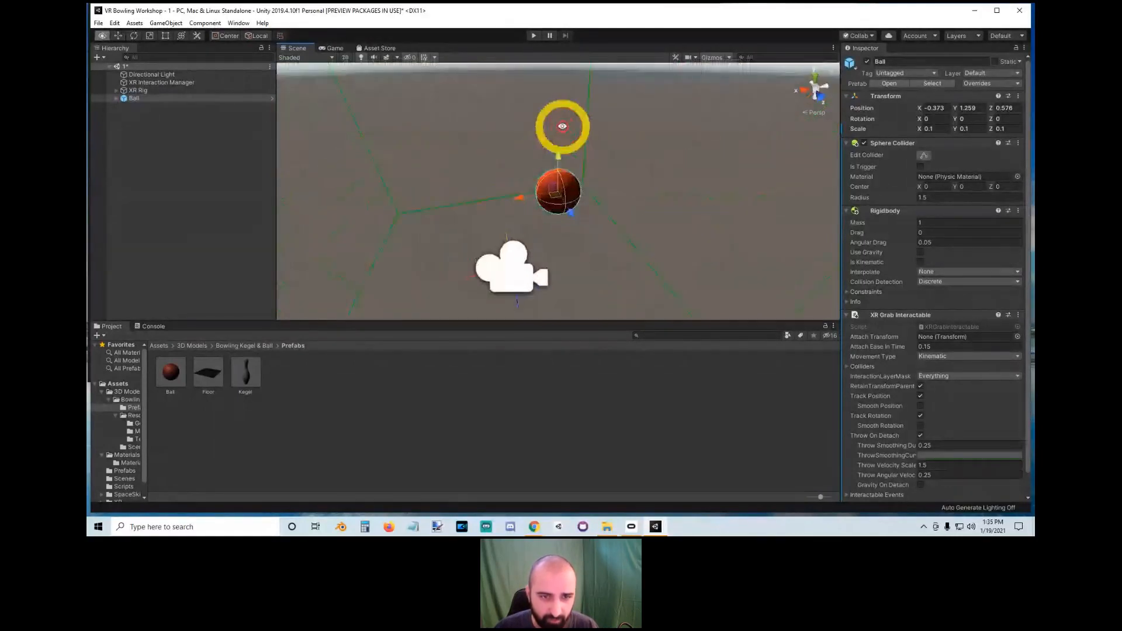
# Step: Expand the XR Rig and its Camera Offset, and examine the components and location of the left and right hand controllers
pyautogui.click(116, 91)
pyautogui.click(117, 91)
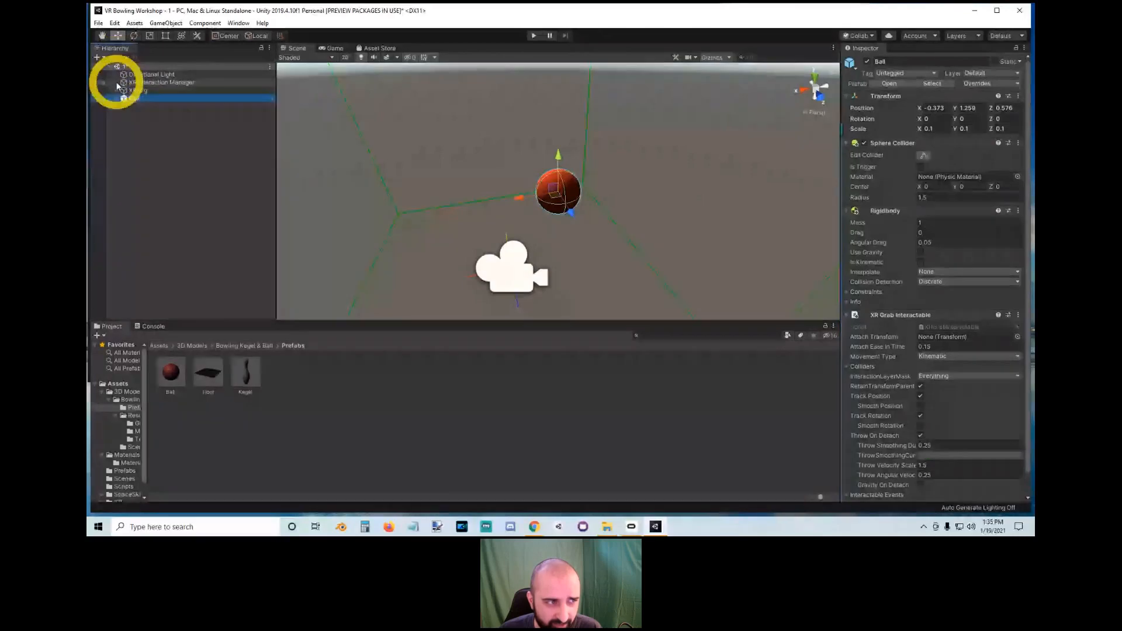
pyautogui.click(115, 90)
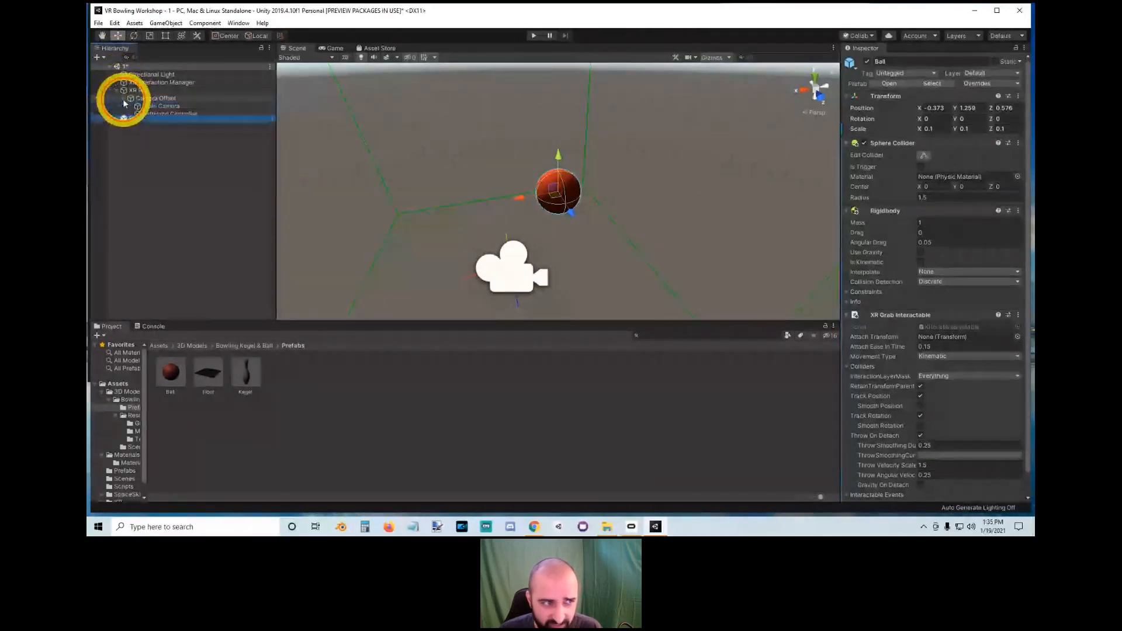
pyautogui.click(125, 99)
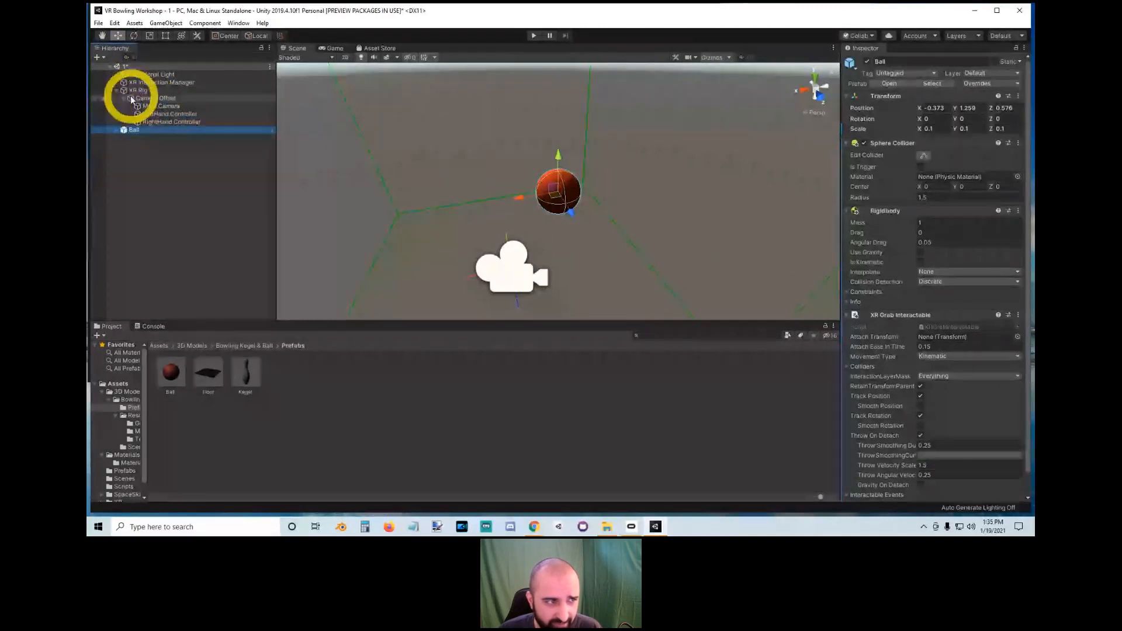
pyautogui.click(166, 114)
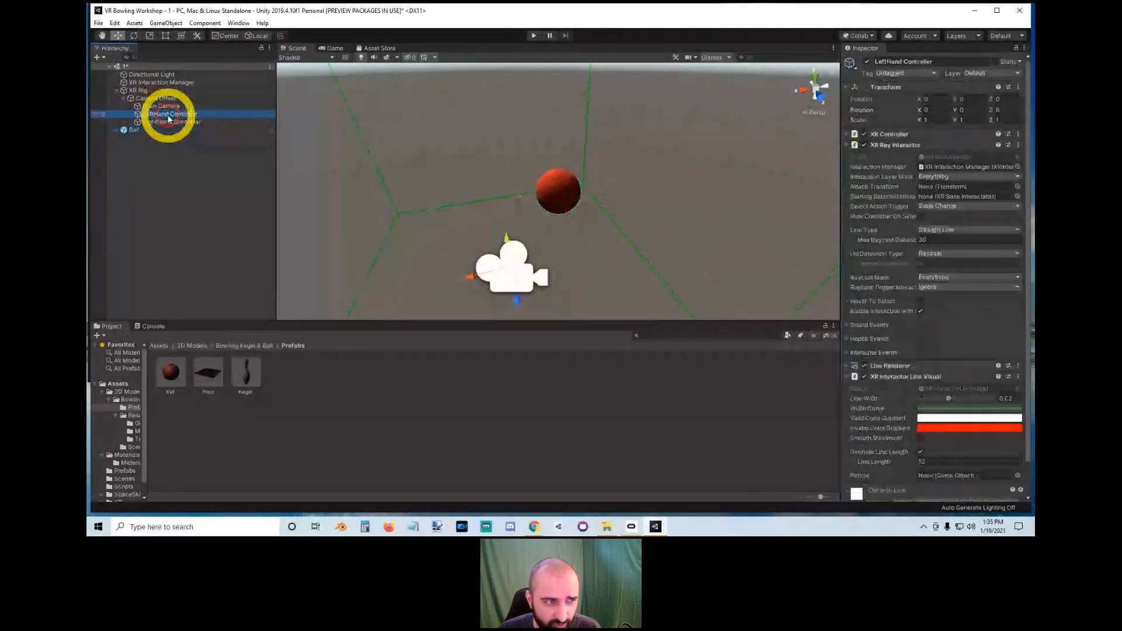
pyautogui.click(171, 123)
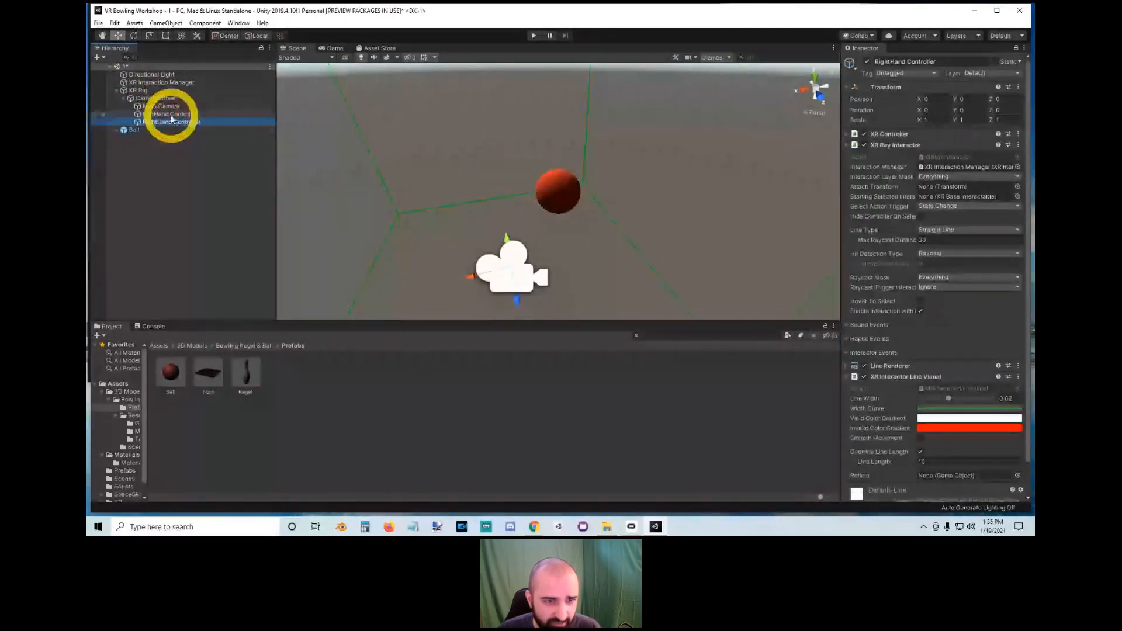
pyautogui.doubleClick(172, 116)
pyautogui.scroll(3, 549, 219)
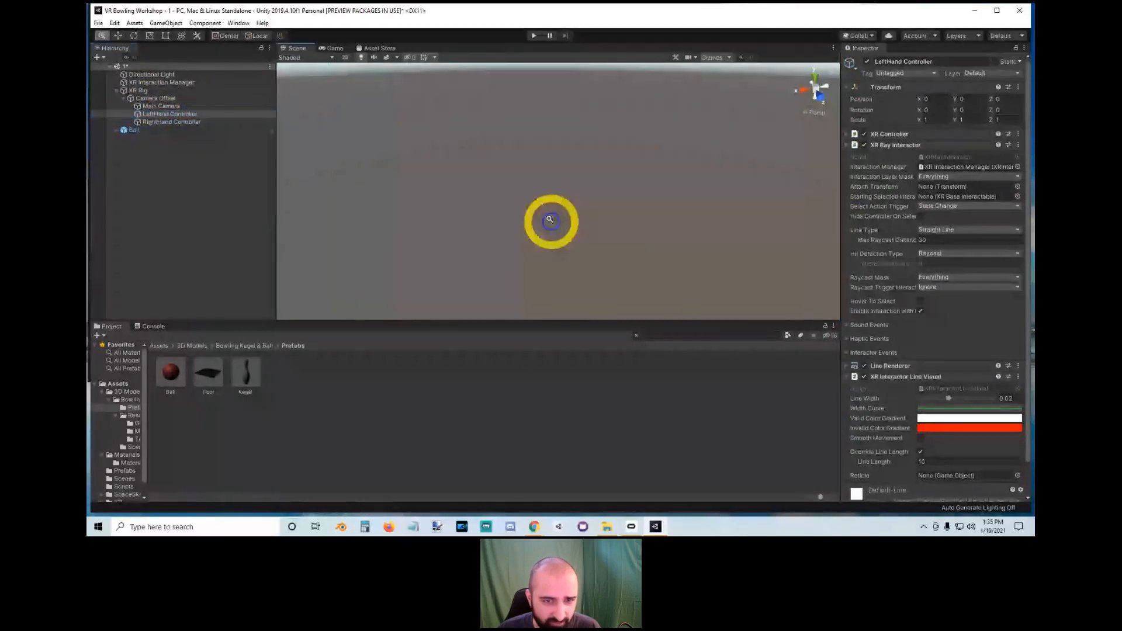
pyautogui.keyDown('alt'); pyautogui.moveTo(549, 220); pyautogui.dragTo(531, 240, button='right'); pyautogui.keyUp('alt')
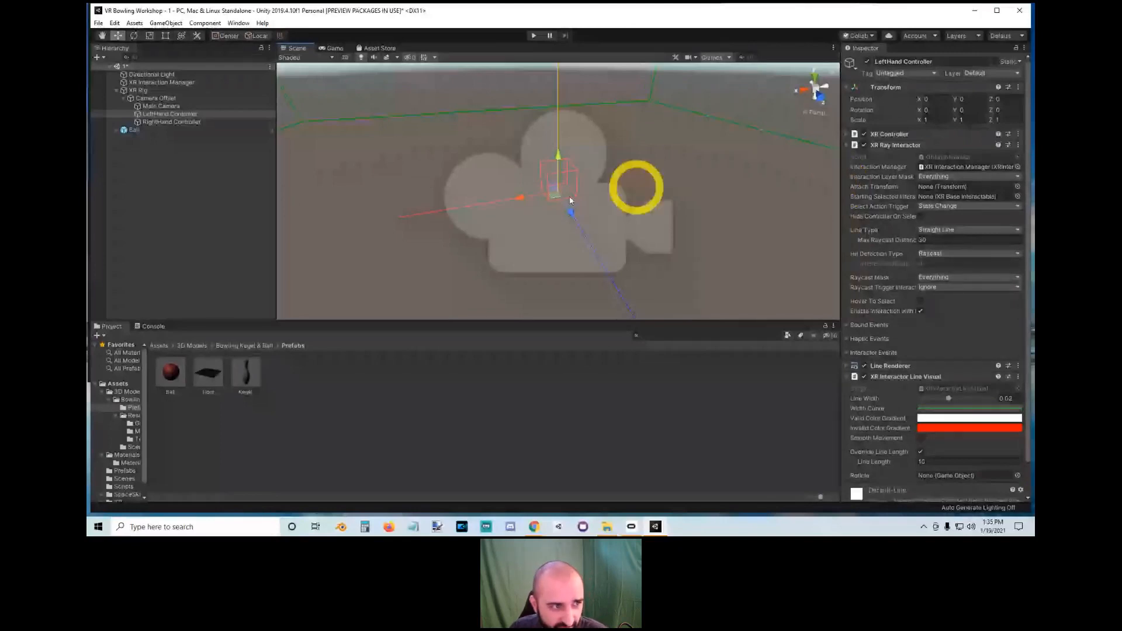
# Step: Remove the XR Ray Interactor and XR Interactor Line Visual components from the LeftHand Controller only
pyautogui.click(152, 114)
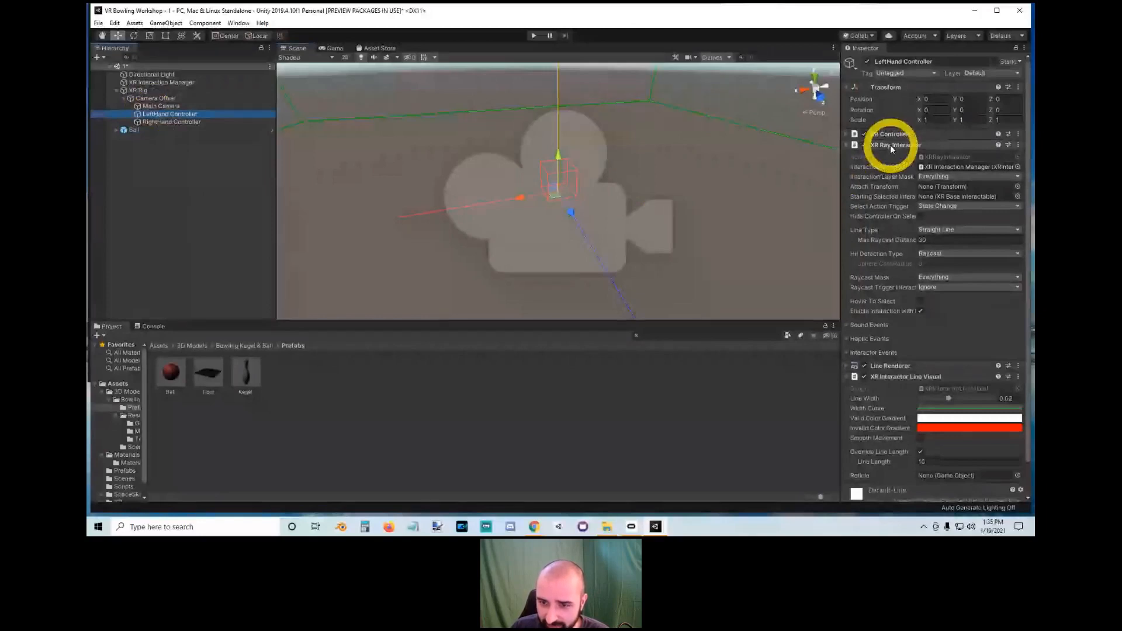
pyautogui.scroll(-2, 889, 145)
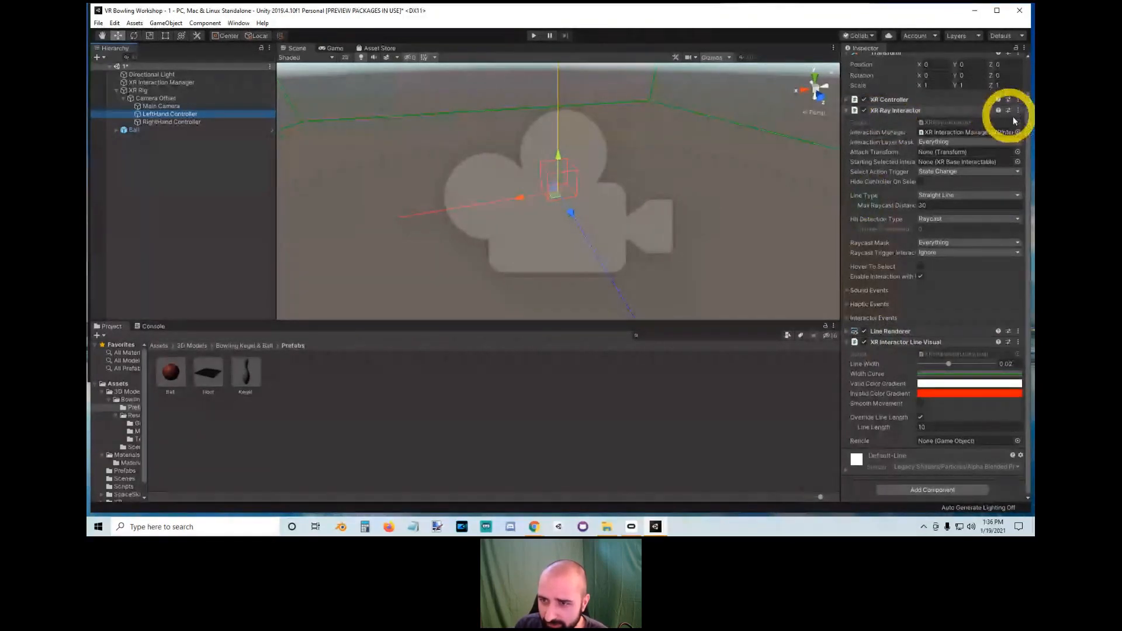
pyautogui.rightClick(881, 110)
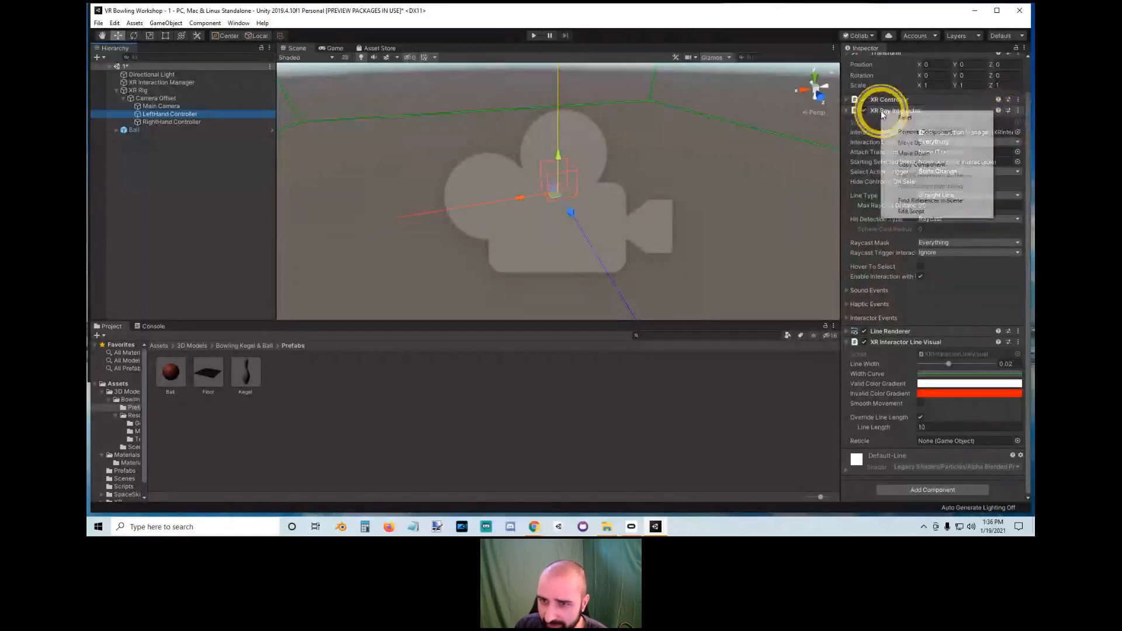
pyautogui.click(915, 136)
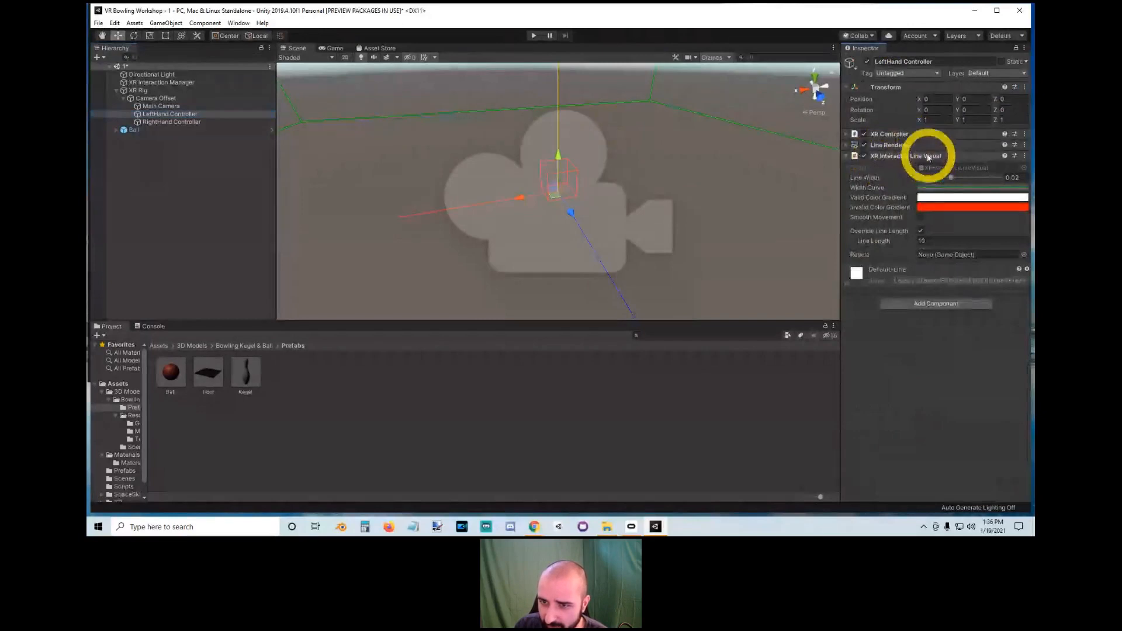
pyautogui.rightClick(919, 156)
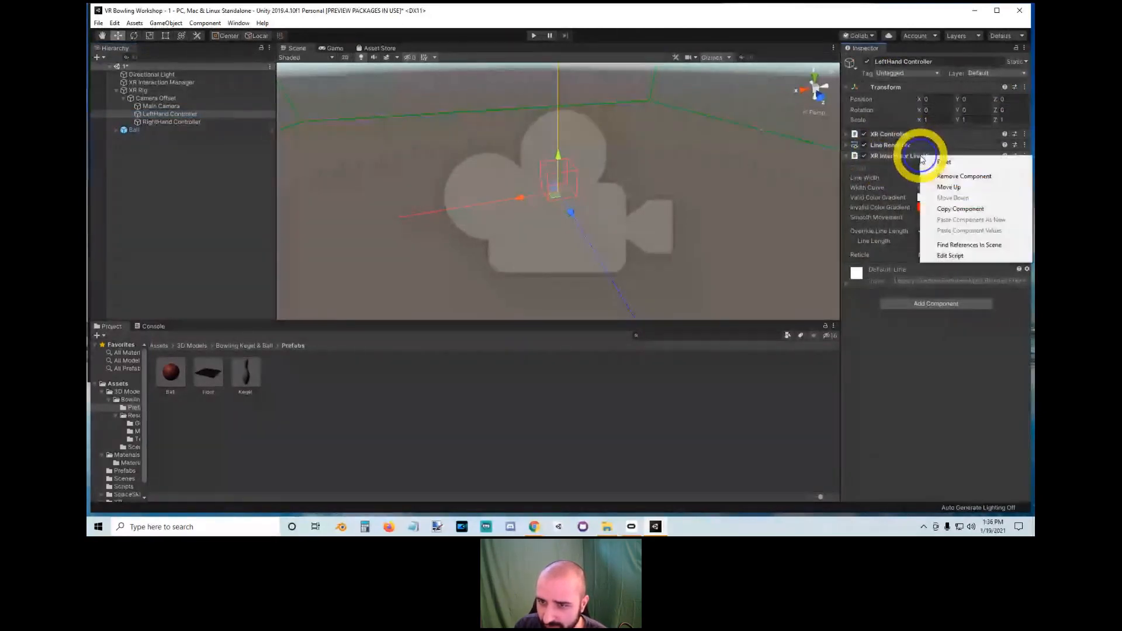
pyautogui.click(945, 178)
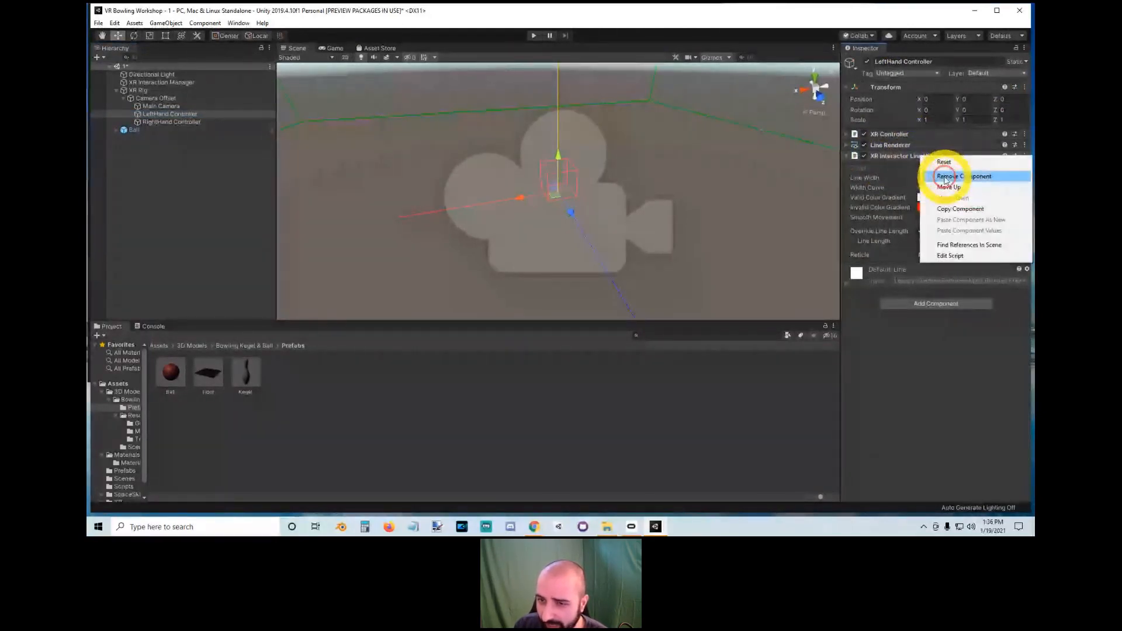
# Step: Undo the line visual removal, and remove the XR Interactor Line Visual and Line Renderer from the LeftHand Controller
pyautogui.rightClick(893, 151)
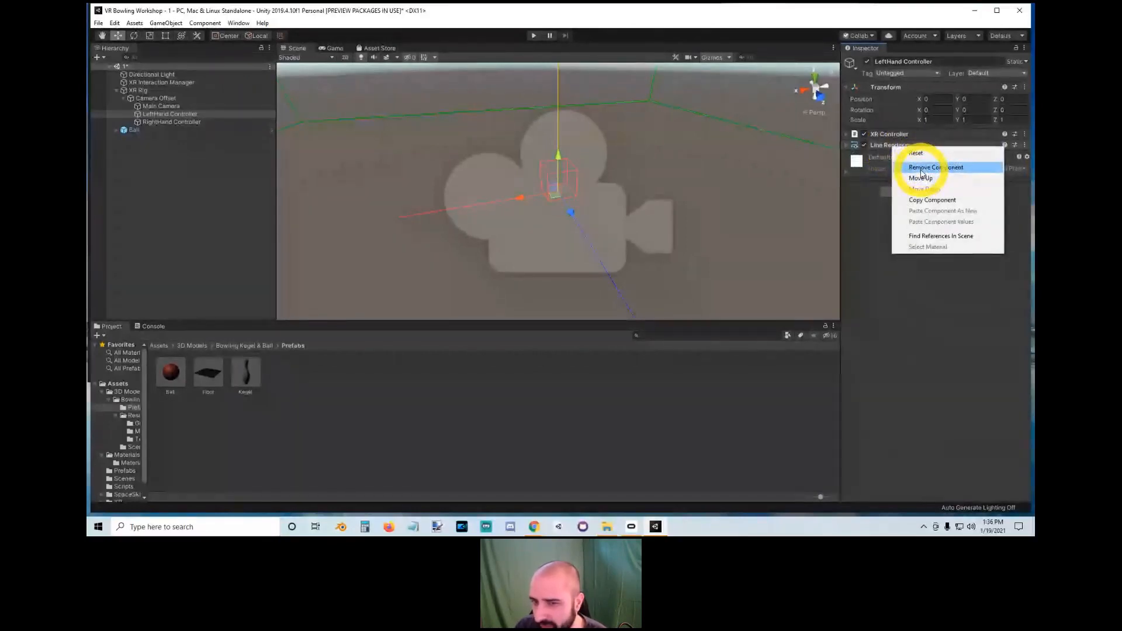
pyautogui.click(863, 238)
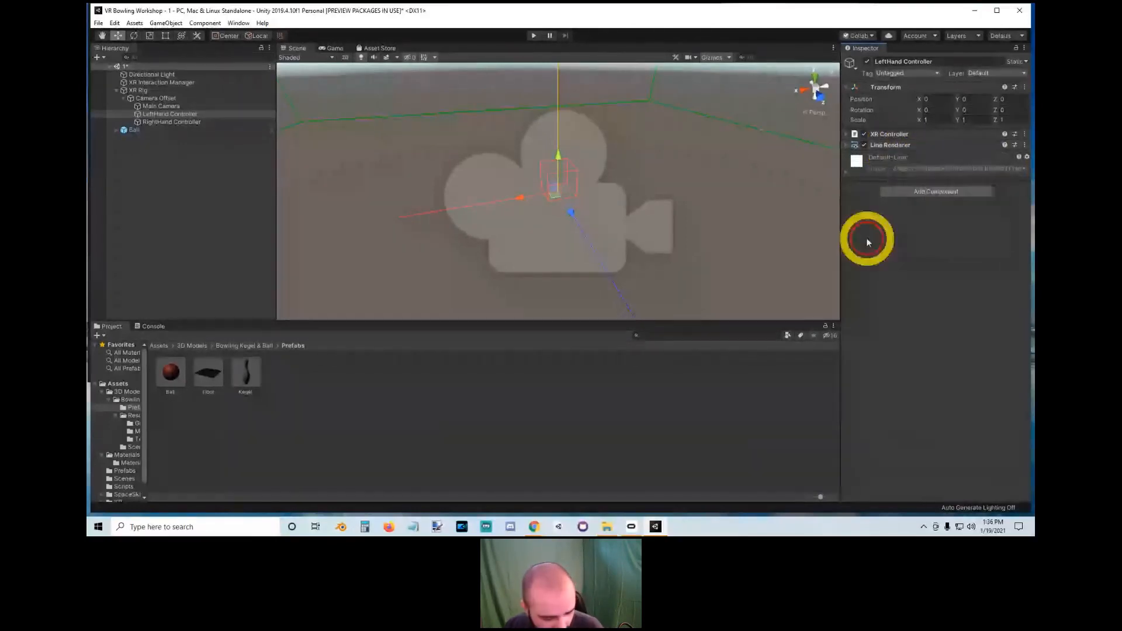
pyautogui.hotkey('ctrl', 'z')
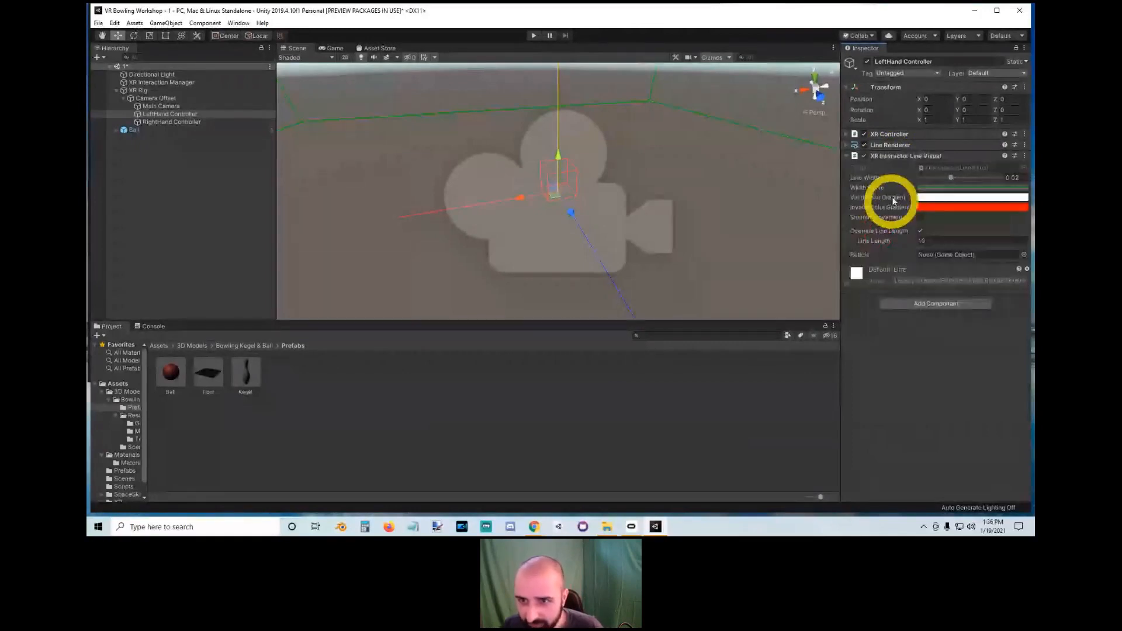
pyautogui.rightClick(893, 163)
pyautogui.click(923, 177)
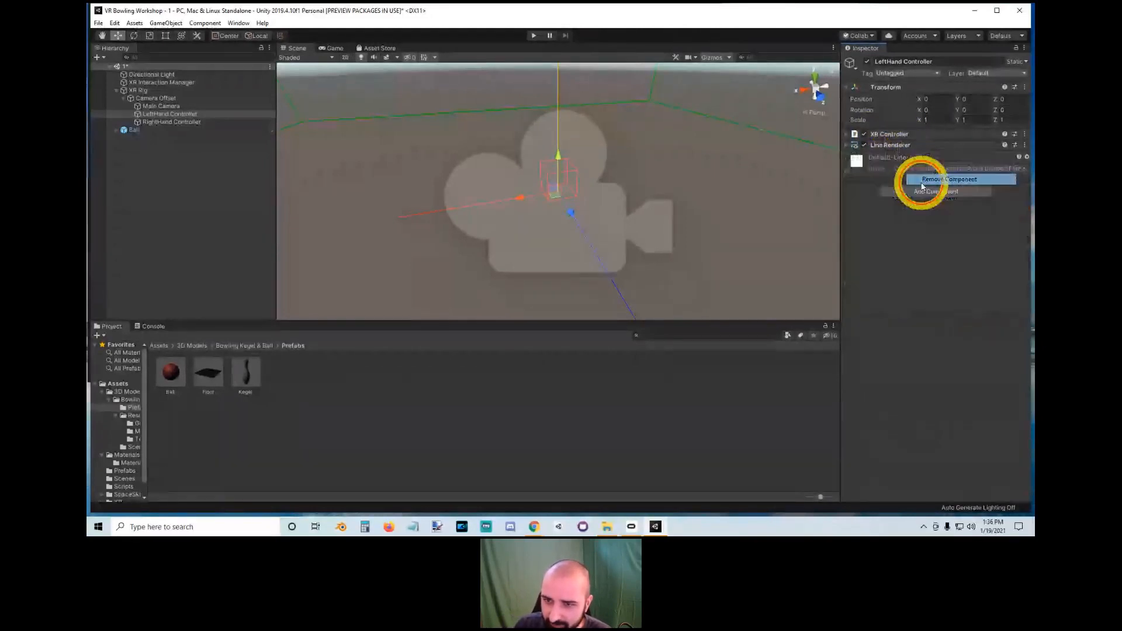
pyautogui.rightClick(894, 146)
pyautogui.click(922, 167)
pyautogui.click(906, 134)
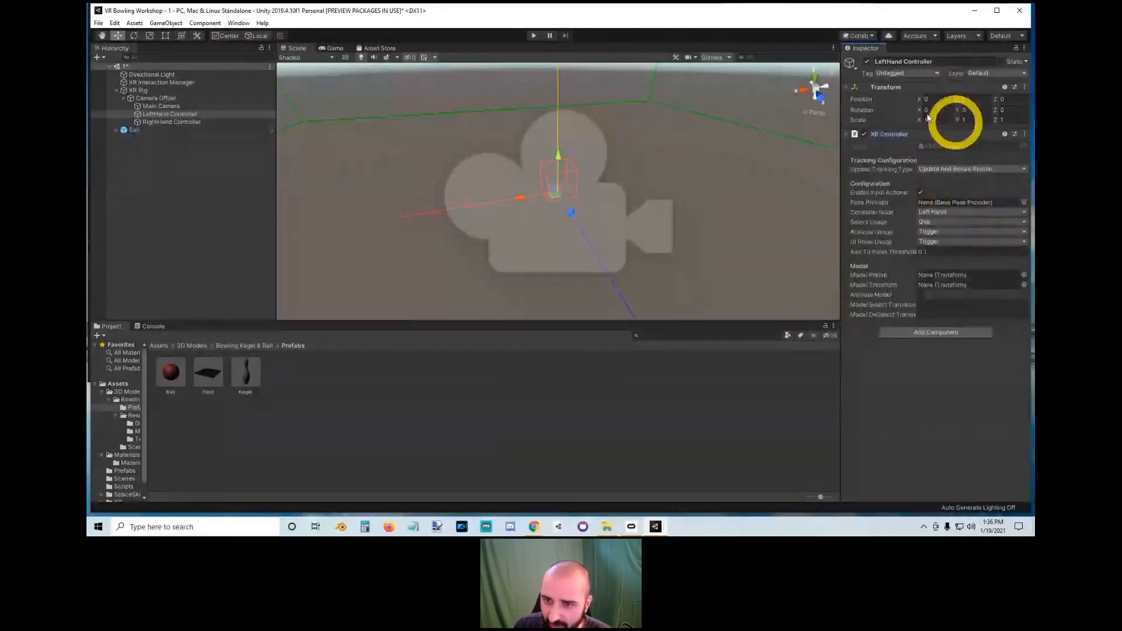
# Step: Undo the removals of the ray interactor, line visual and line renderer on the LeftHand Controller
pyautogui.hotkey('ctrl', 'z')
pyautogui.hotkey('ctrl', 'z')
pyautogui.hotkey('ctrl', 'z')
pyautogui.hotkey('ctrl', 'z')
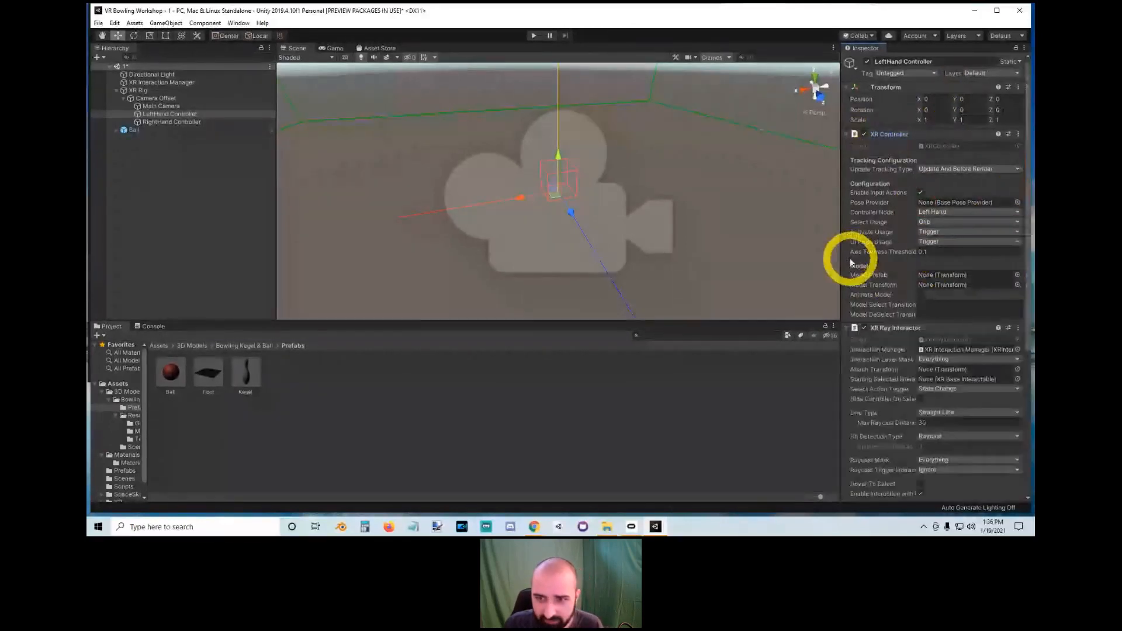
# Step: Remove the XR Ray Interactor, XR Interactor Line Visual and Line Renderer components from the LeftHand and RightHand Controllers together
pyautogui.click(159, 114)
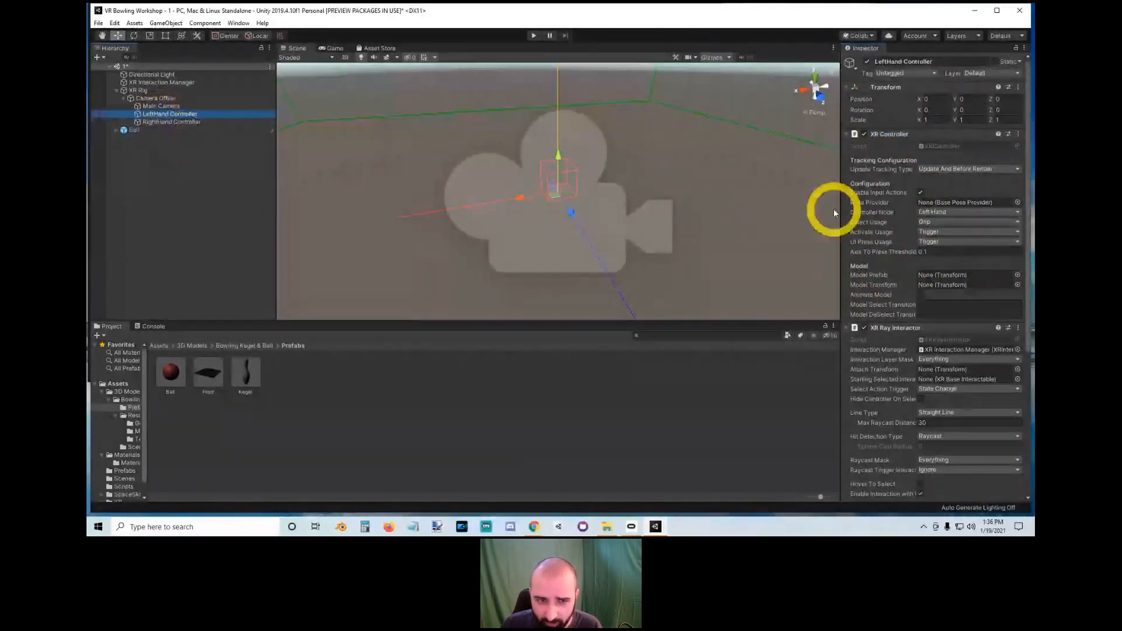
pyautogui.keyDown('ctrl'); pyautogui.click(156, 122); pyautogui.keyUp('ctrl')
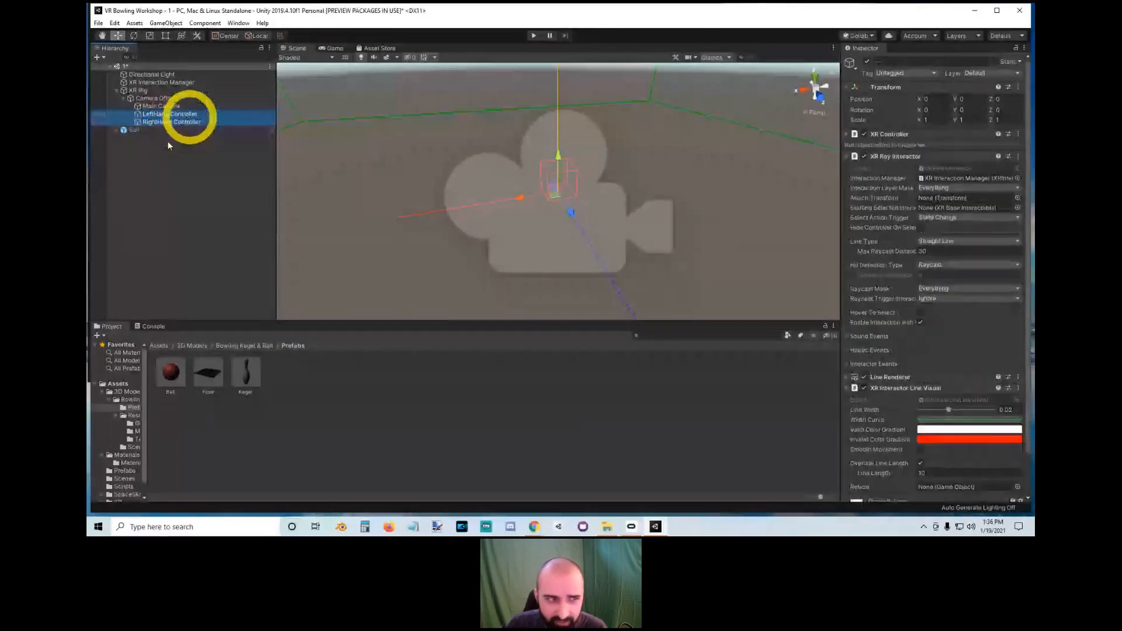
pyautogui.rightClick(909, 162)
pyautogui.click(928, 179)
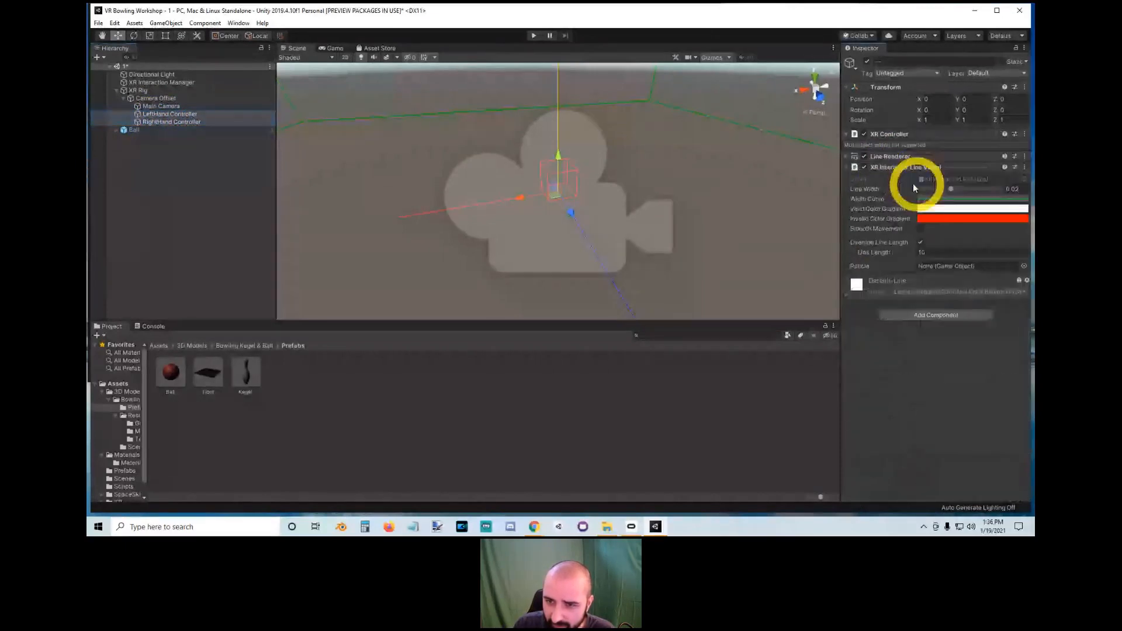
pyautogui.rightClick(878, 170)
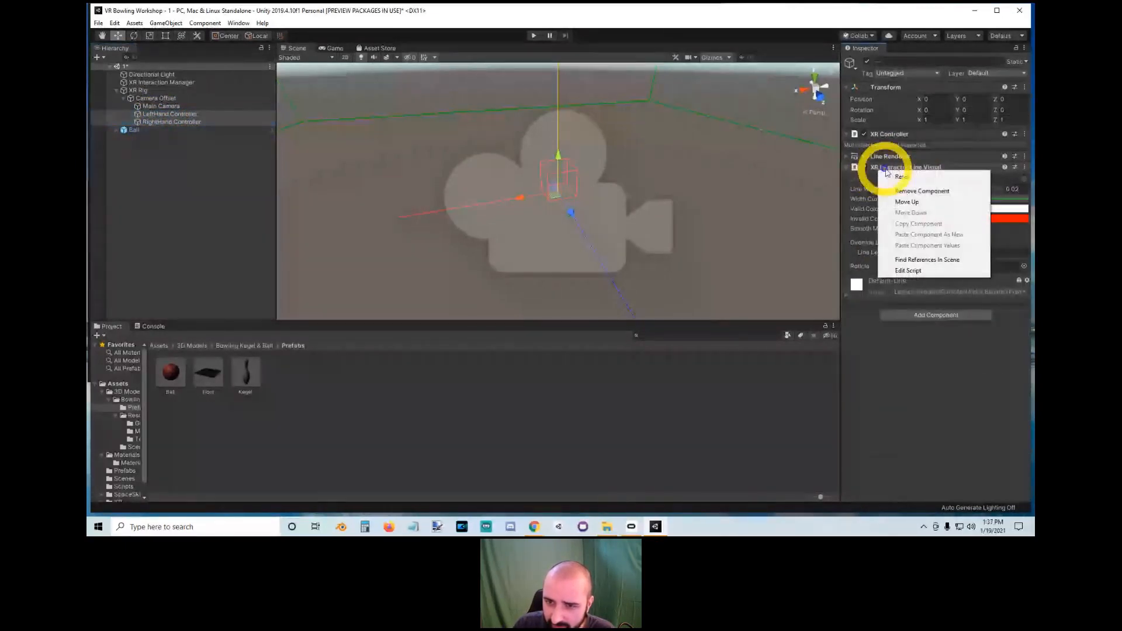
pyautogui.click(921, 191)
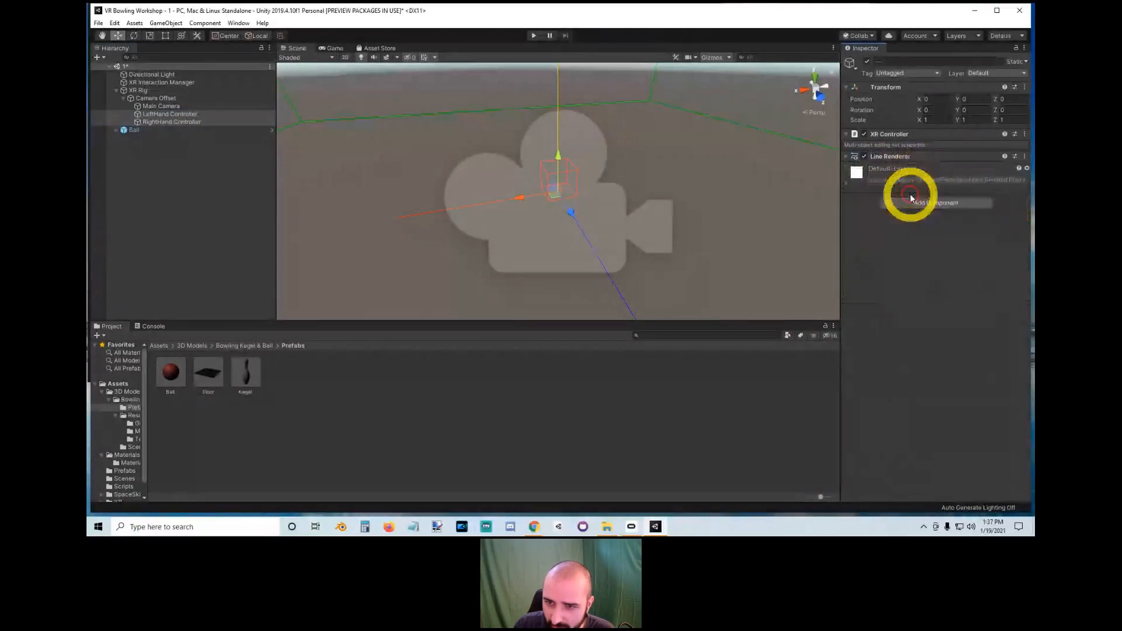
pyautogui.rightClick(1017, 158)
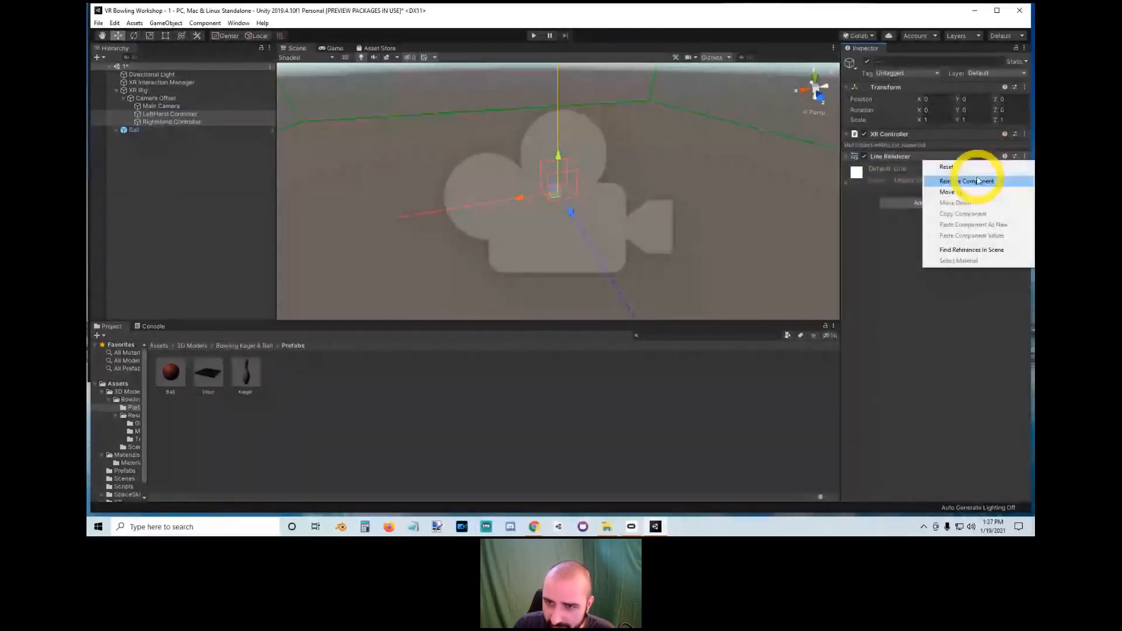
pyautogui.click(973, 181)
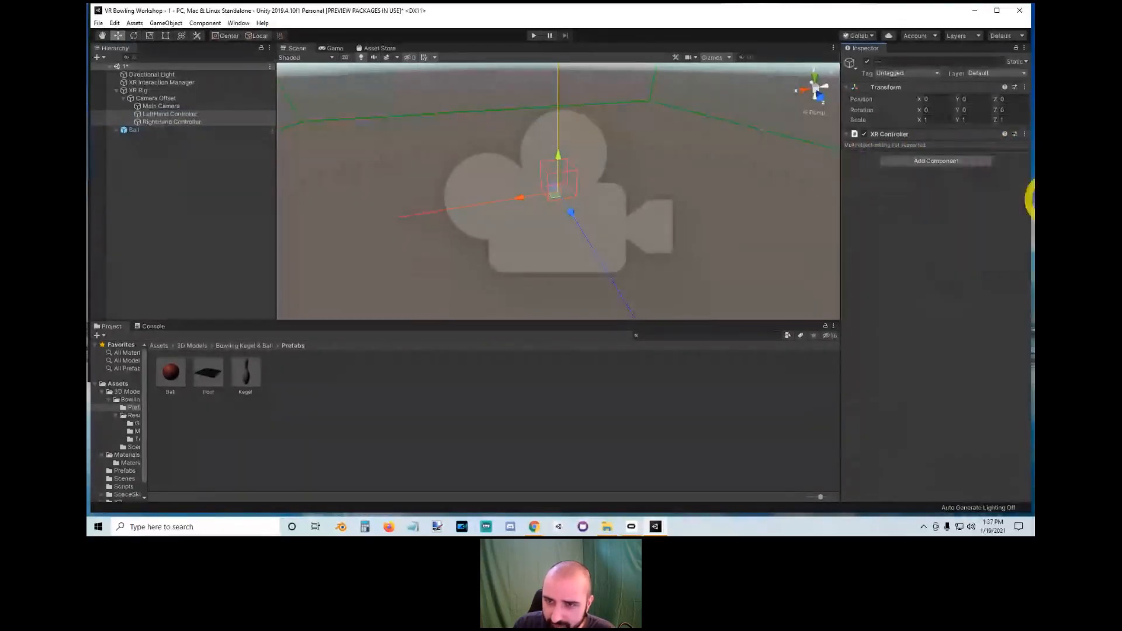
# Step: Add an XR Direct Interactor component to both hand controllers and check it on each one
pyautogui.click(914, 163)
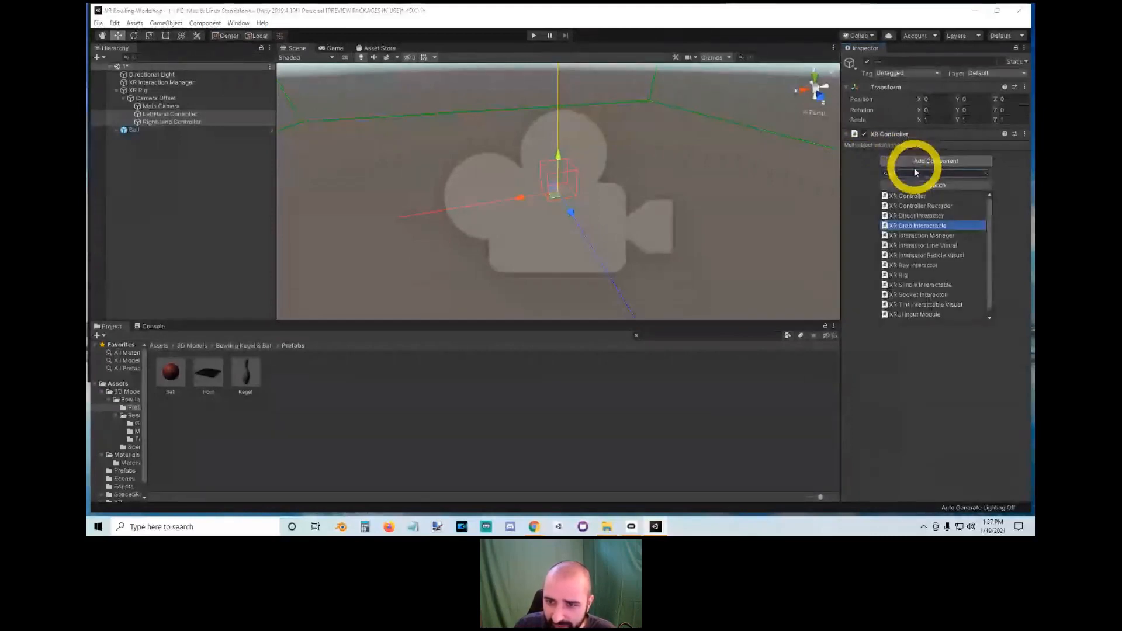
pyautogui.click(917, 222)
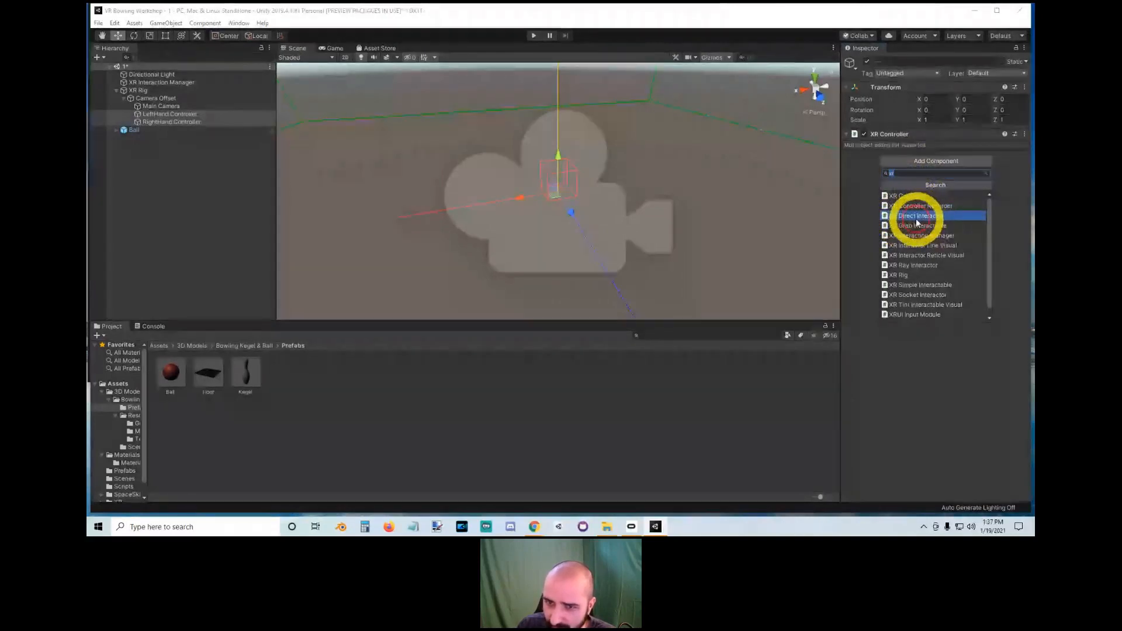
pyautogui.click(212, 114)
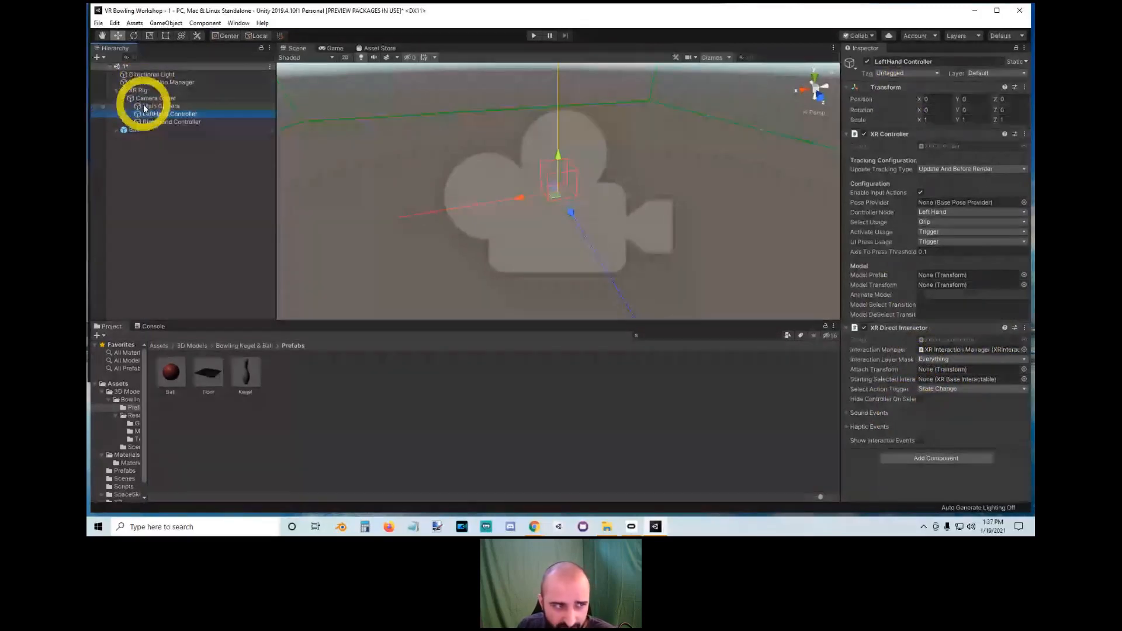
pyautogui.click(185, 128)
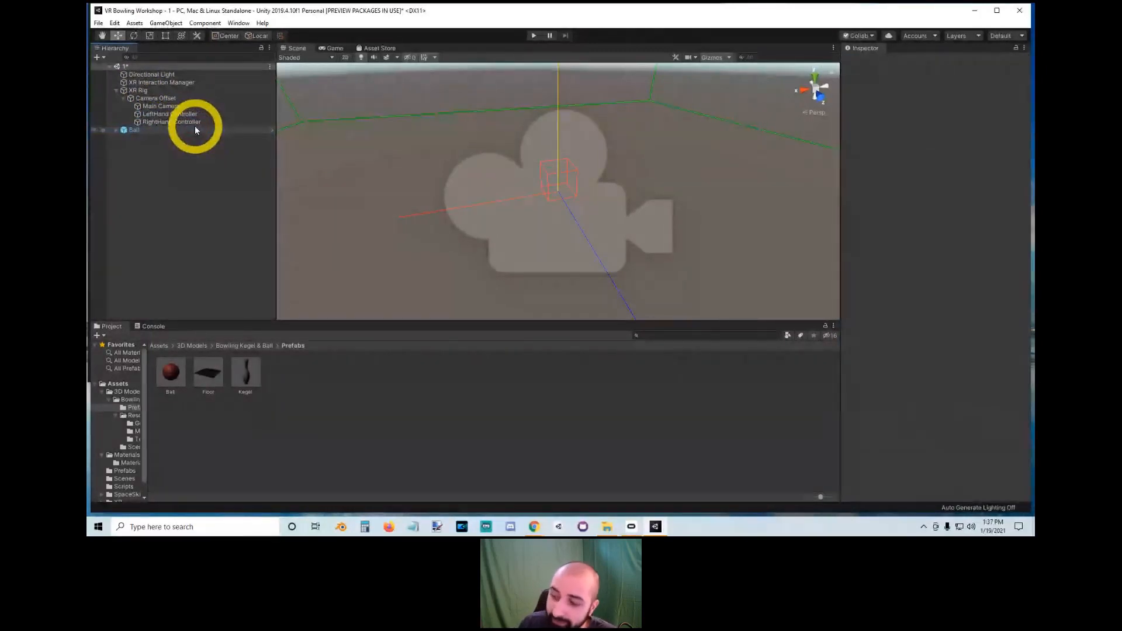
pyautogui.click(233, 116)
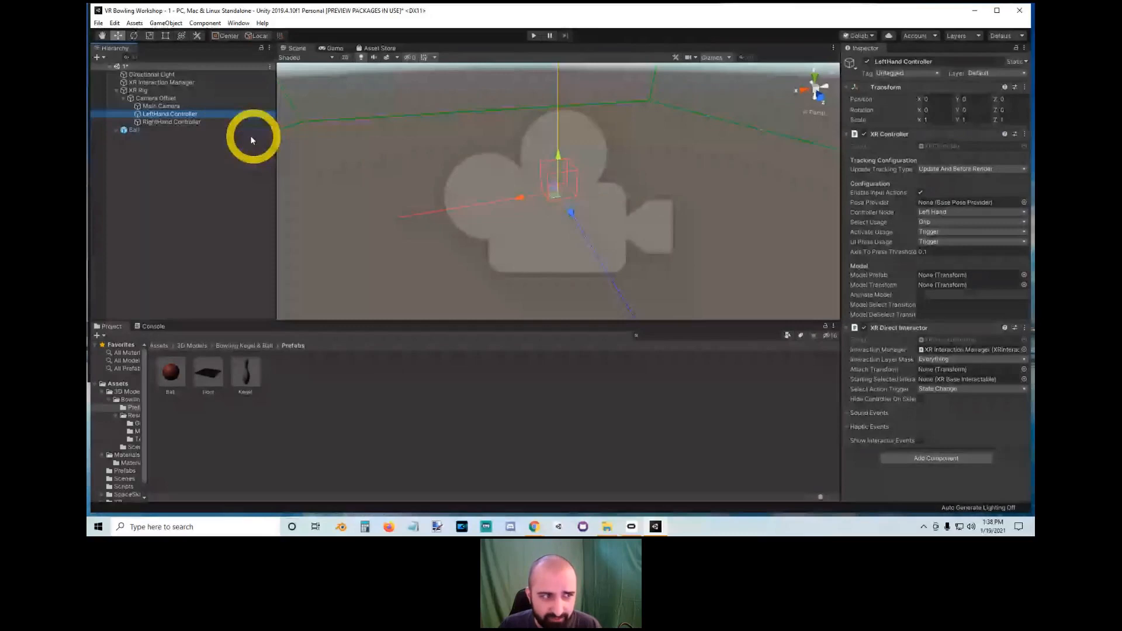
pyautogui.click(188, 122)
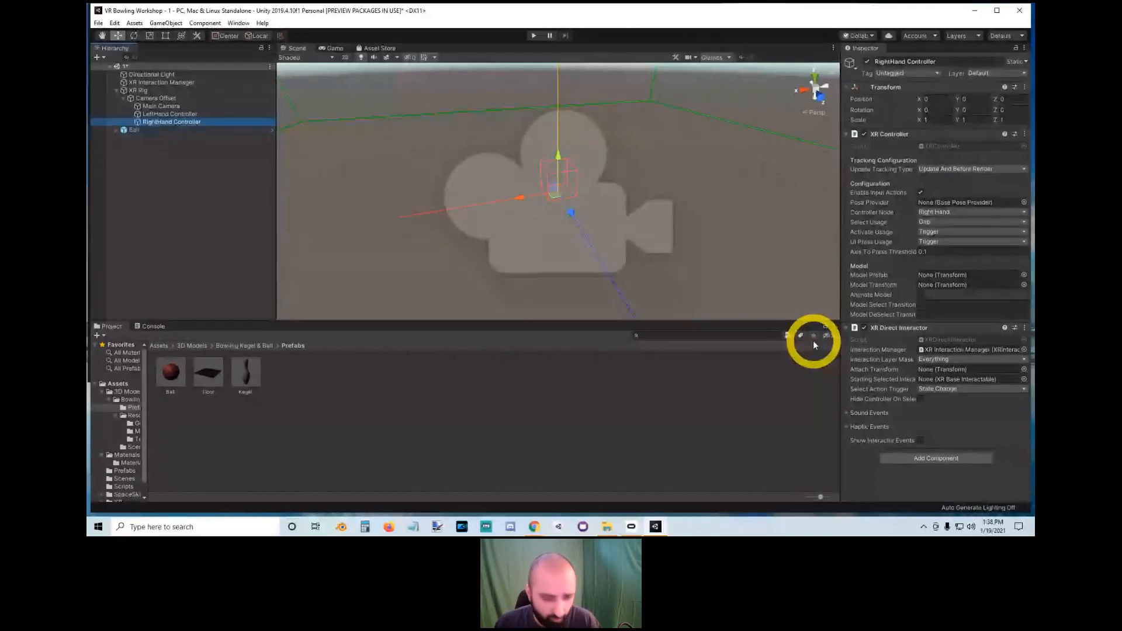
# Step: Add a Box Collider component to the LeftHand and RightHand Controllers together
pyautogui.keyDown('alt'); pyautogui.moveTo(636, 209); pyautogui.dragTo(638, 118, button='right'); pyautogui.keyUp('alt')
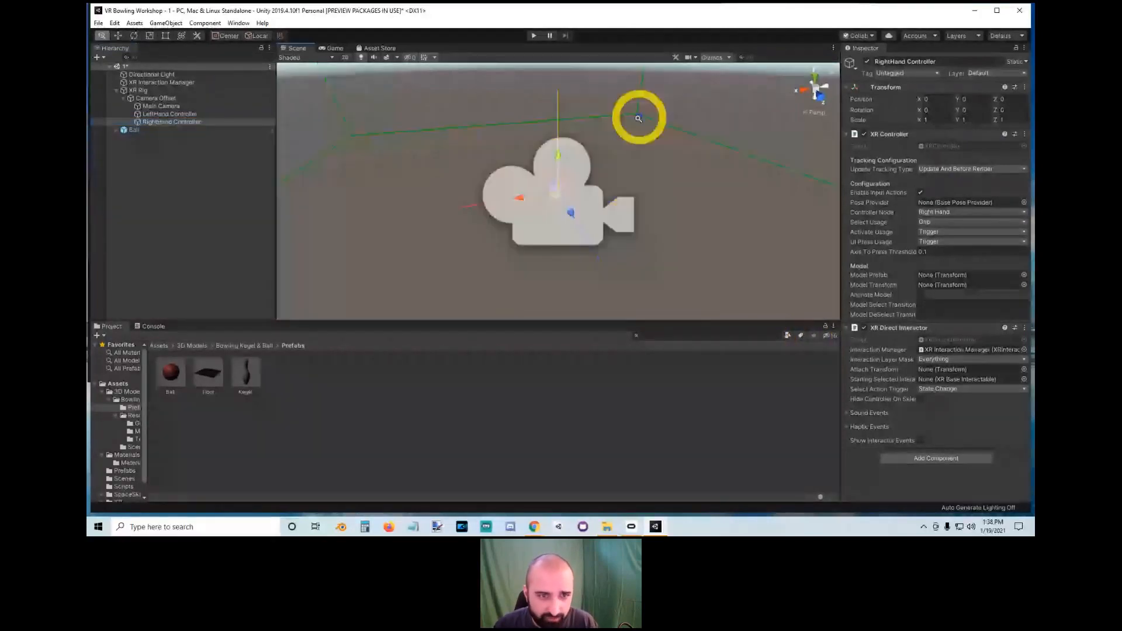
pyautogui.click(176, 114)
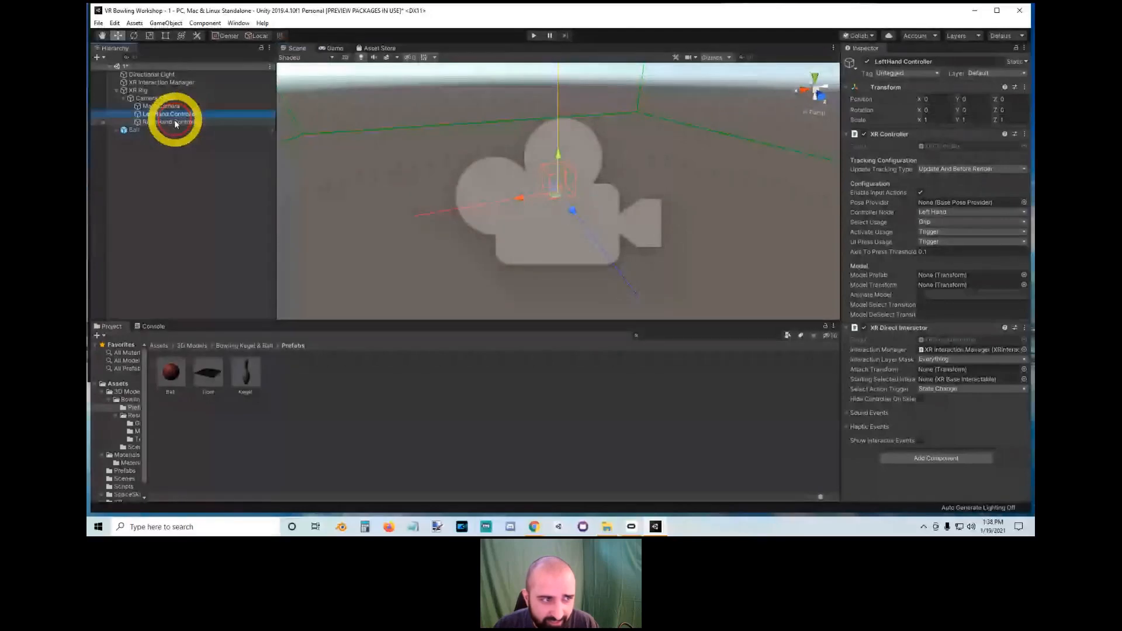
pyautogui.keyDown('shift'); pyautogui.click(175, 122); pyautogui.keyUp('shift')
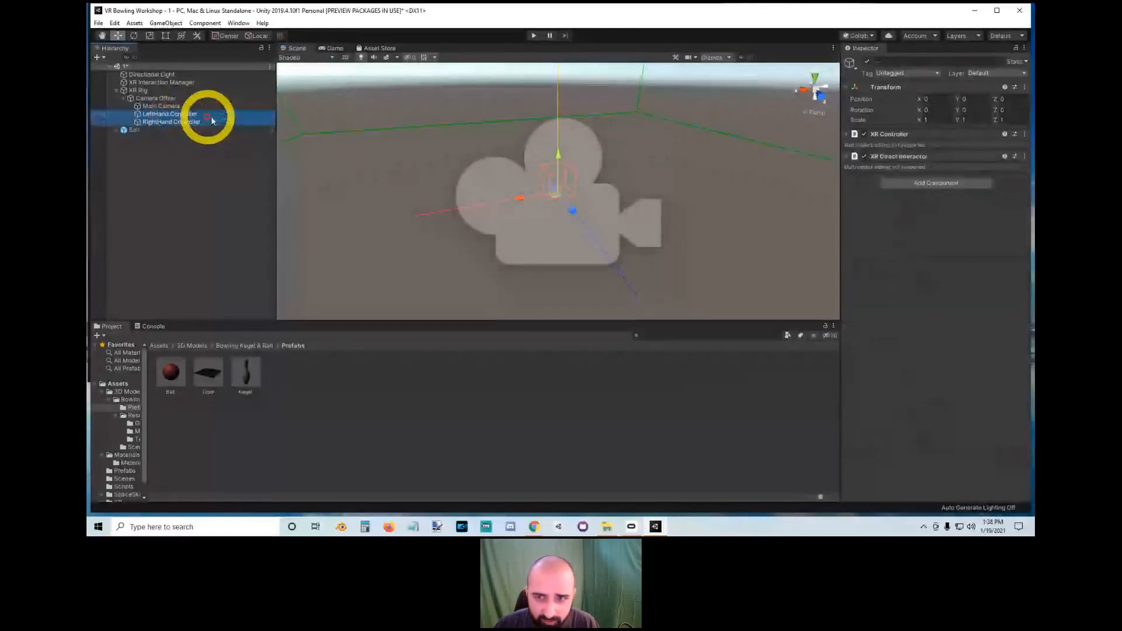
pyautogui.click(941, 184)
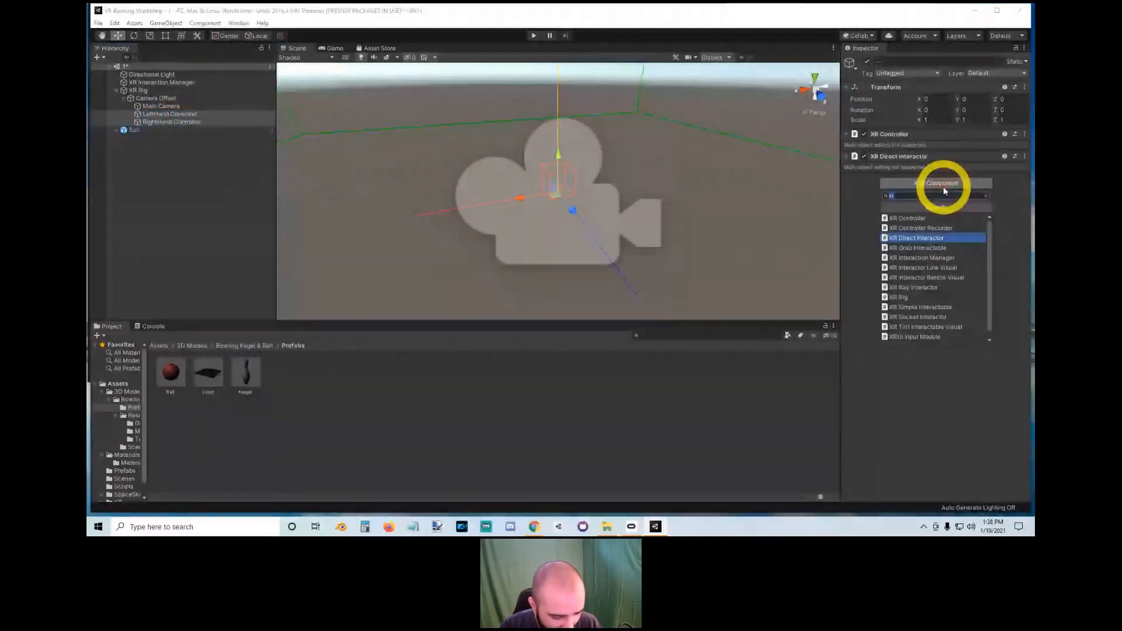
pyautogui.write('box')
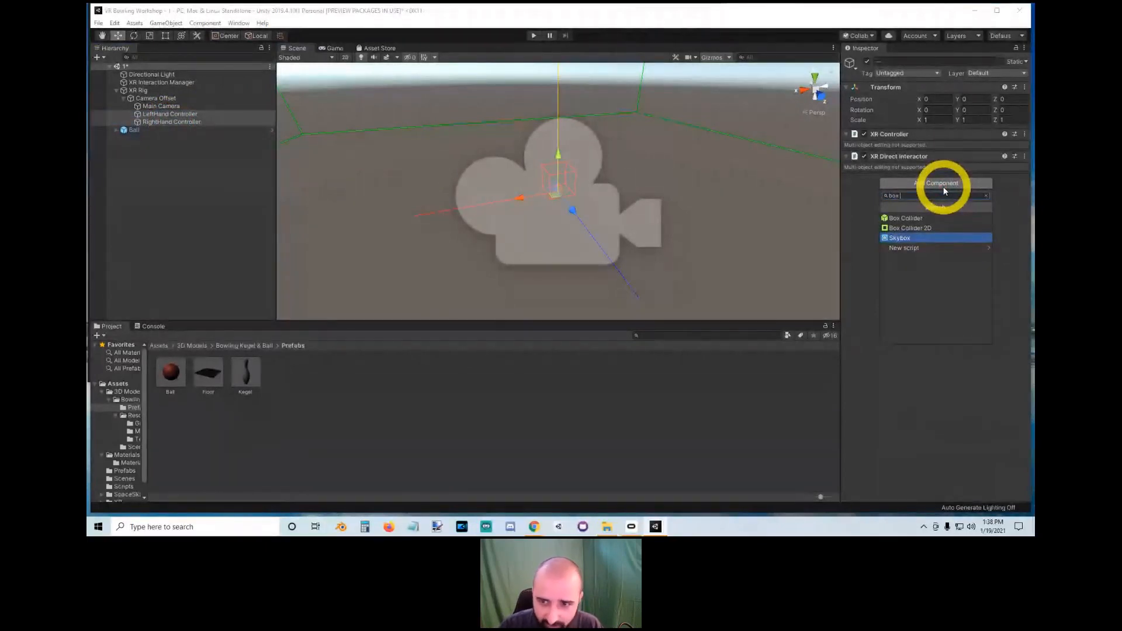
pyautogui.press('Up')
pyautogui.press('Up')
pyautogui.press('Return')
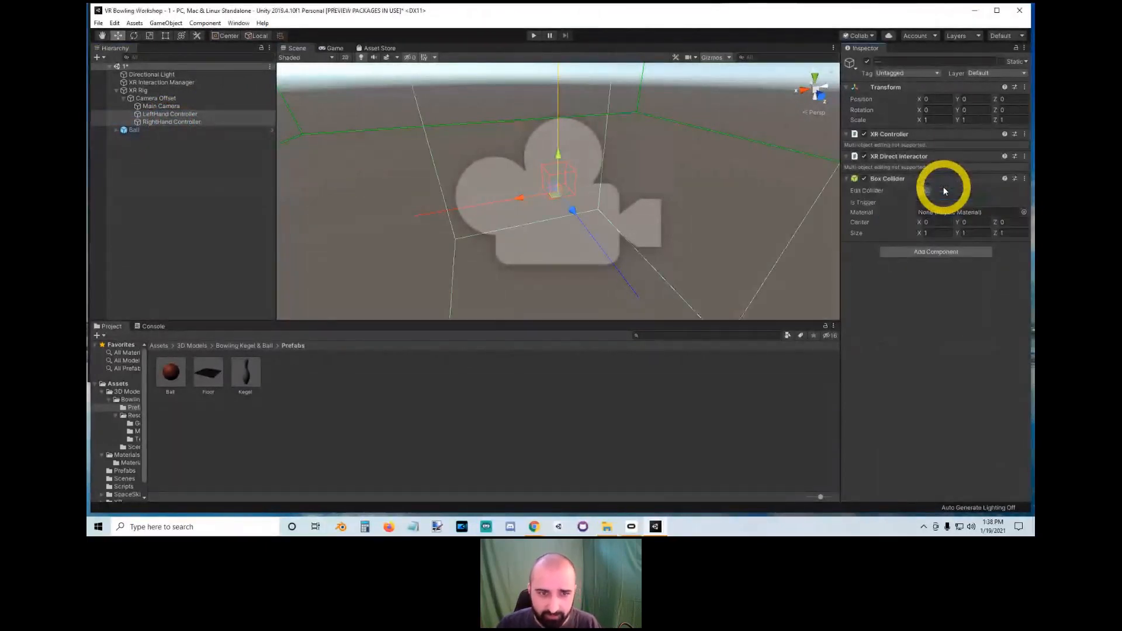
# Step: Set the Box Collider size on both hand controllers to 0.1 on X, Y and Z
pyautogui.keyDown('alt'); pyautogui.moveTo(573, 267); pyautogui.dragTo(590, 135, button='right'); pyautogui.keyUp('alt')
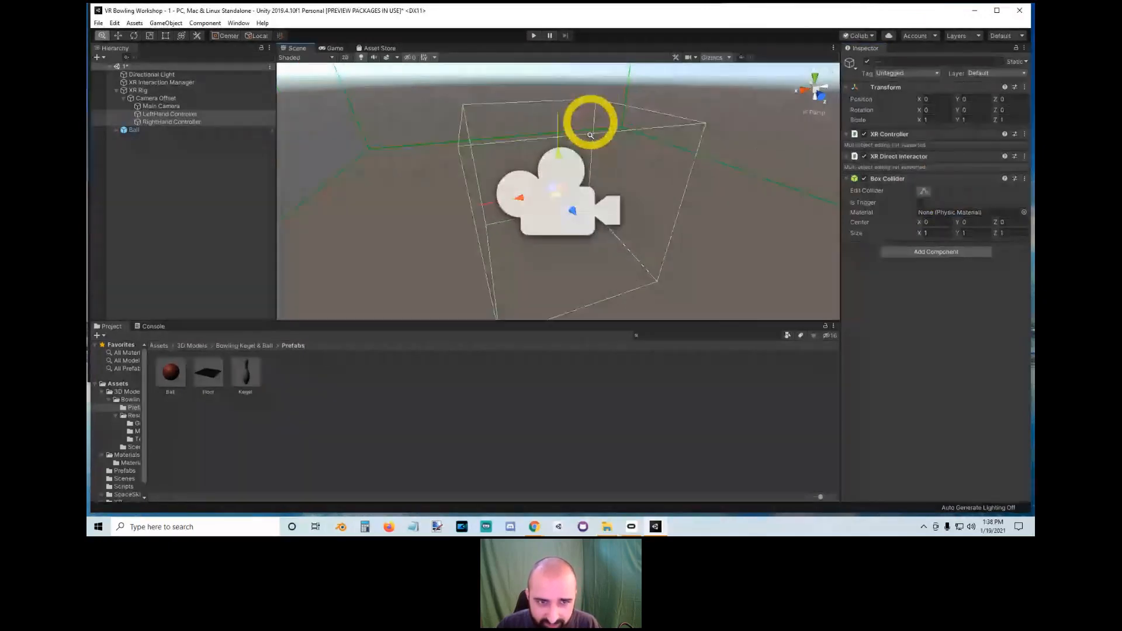
pyautogui.keyDown('alt'); pyautogui.moveTo(590, 135); pyautogui.dragTo(568, 178); pyautogui.keyUp('alt')
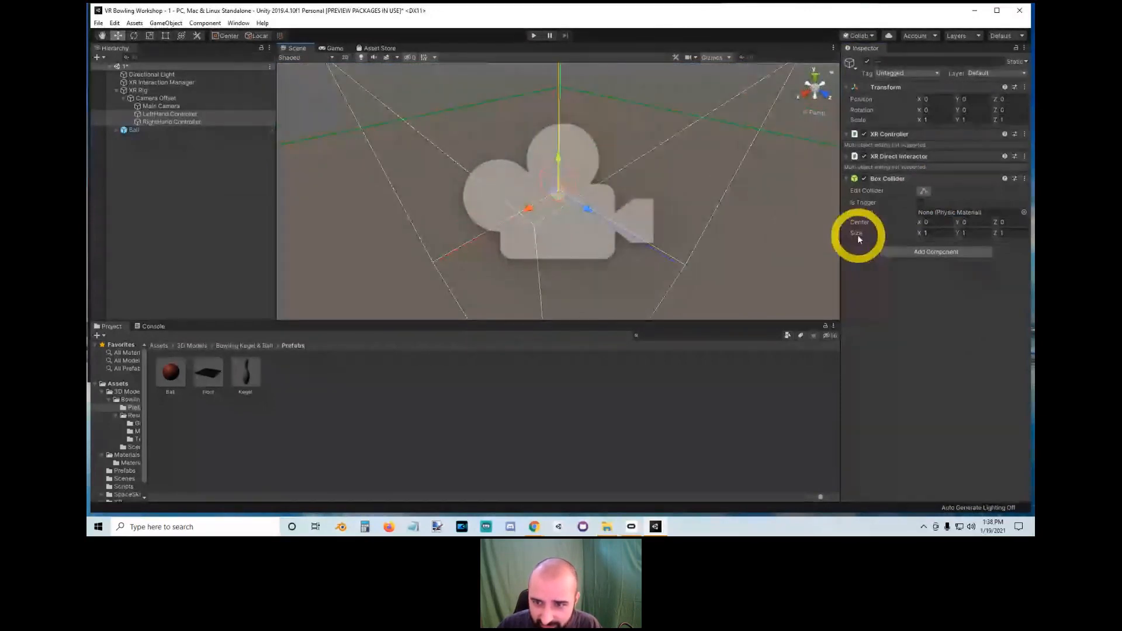
pyautogui.click(929, 233)
pyautogui.write('0.1')
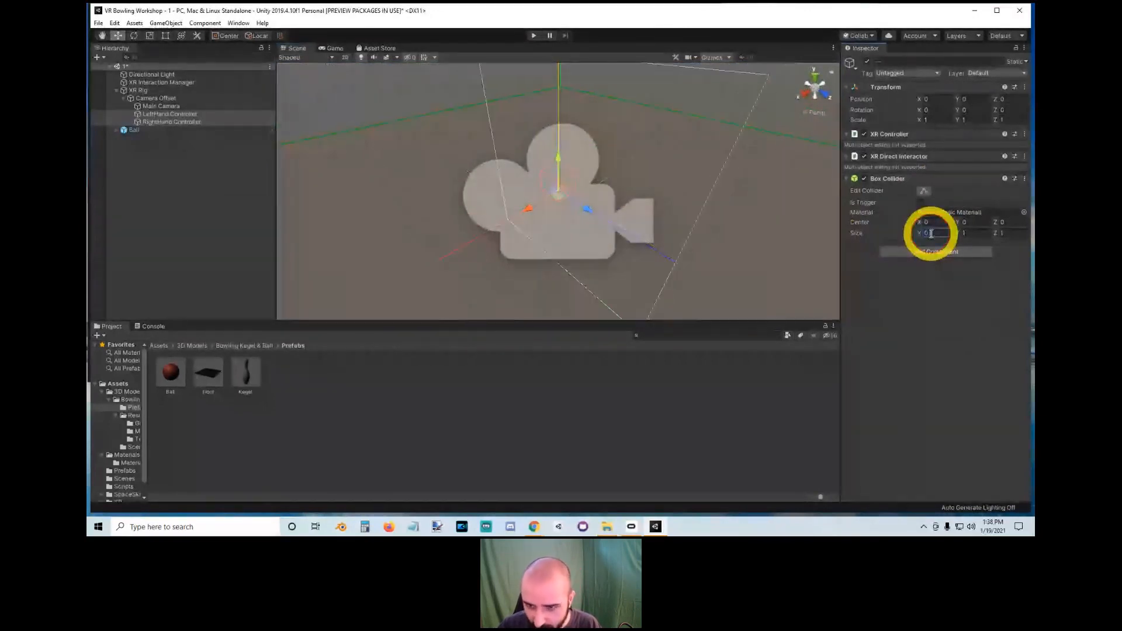
pyautogui.press('Tab')
pyautogui.write('0.1')
pyautogui.press('Tab')
pyautogui.write('0.1')
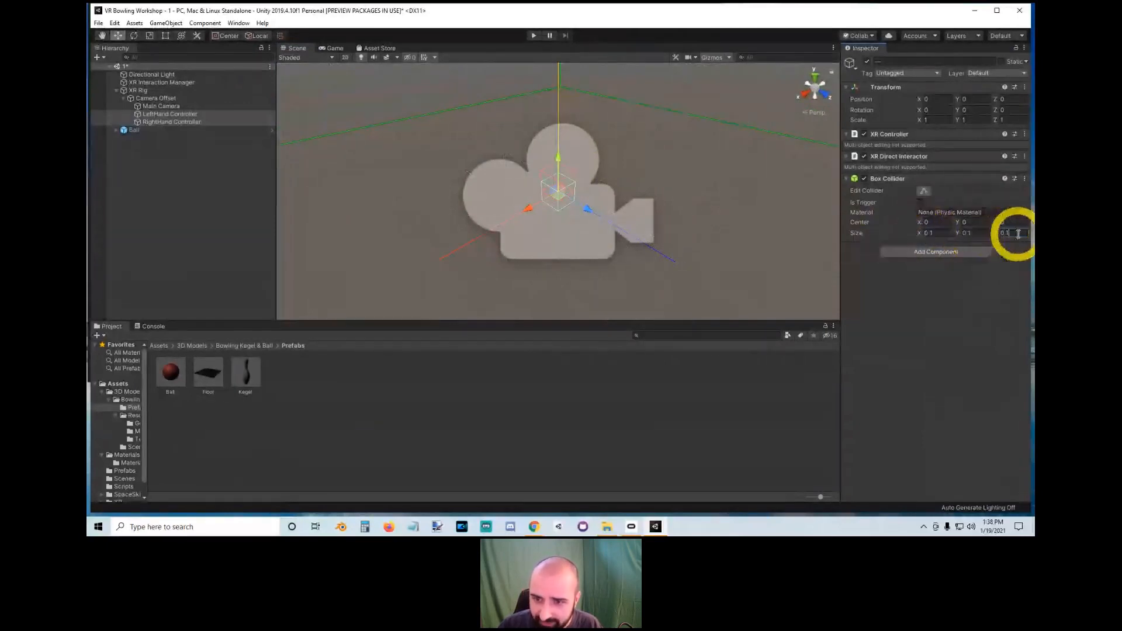
# Step: Inspect the resized colliders around the hand controllers and enable Is Trigger on them
pyautogui.keyDown('alt'); pyautogui.moveTo(528, 107); pyautogui.dragTo(573, 176); pyautogui.keyUp('alt')
pyautogui.keyDown('alt'); pyautogui.moveTo(574, 175); pyautogui.dragTo(611, 300, button='right'); pyautogui.keyUp('alt')
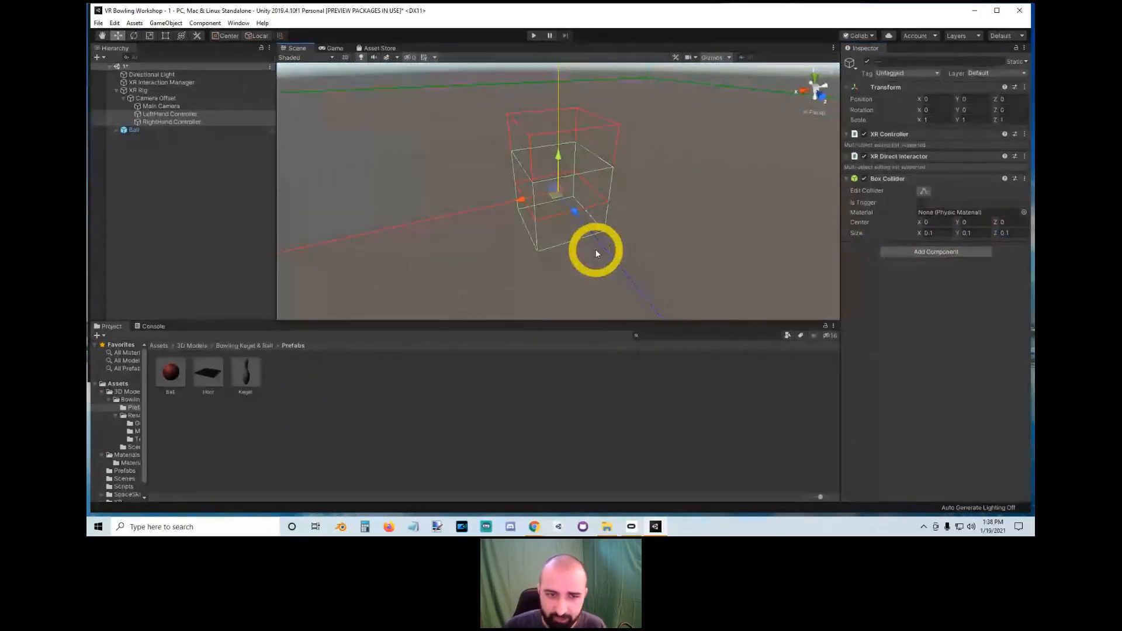
pyautogui.keyDown('alt'); pyautogui.moveTo(518, 221); pyautogui.dragTo(521, 175); pyautogui.keyUp('alt')
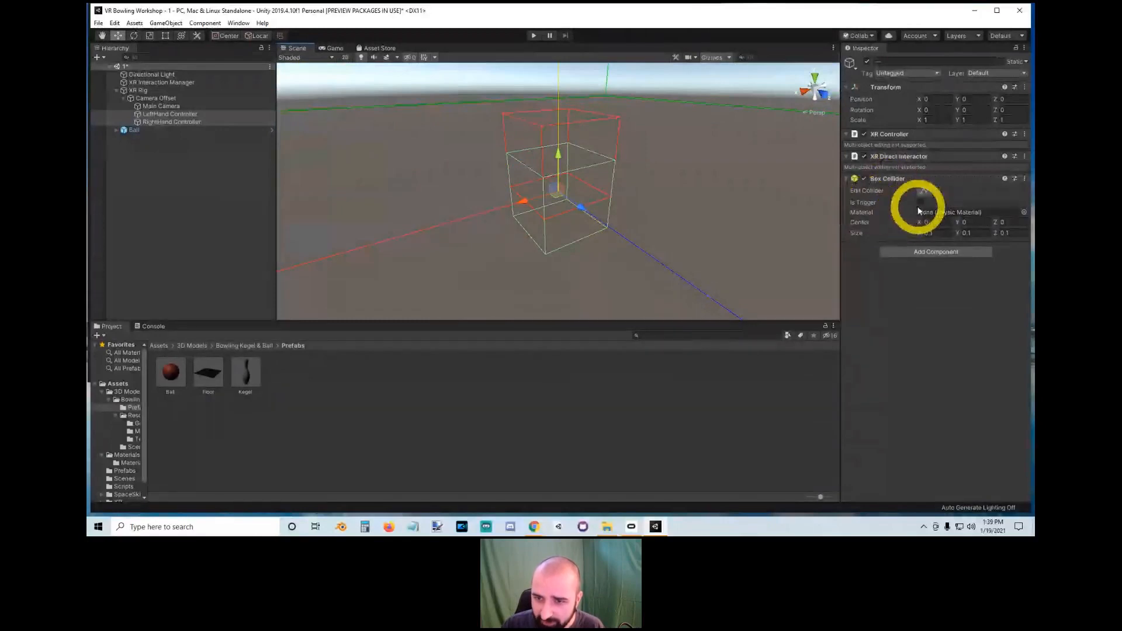
pyautogui.click(920, 202)
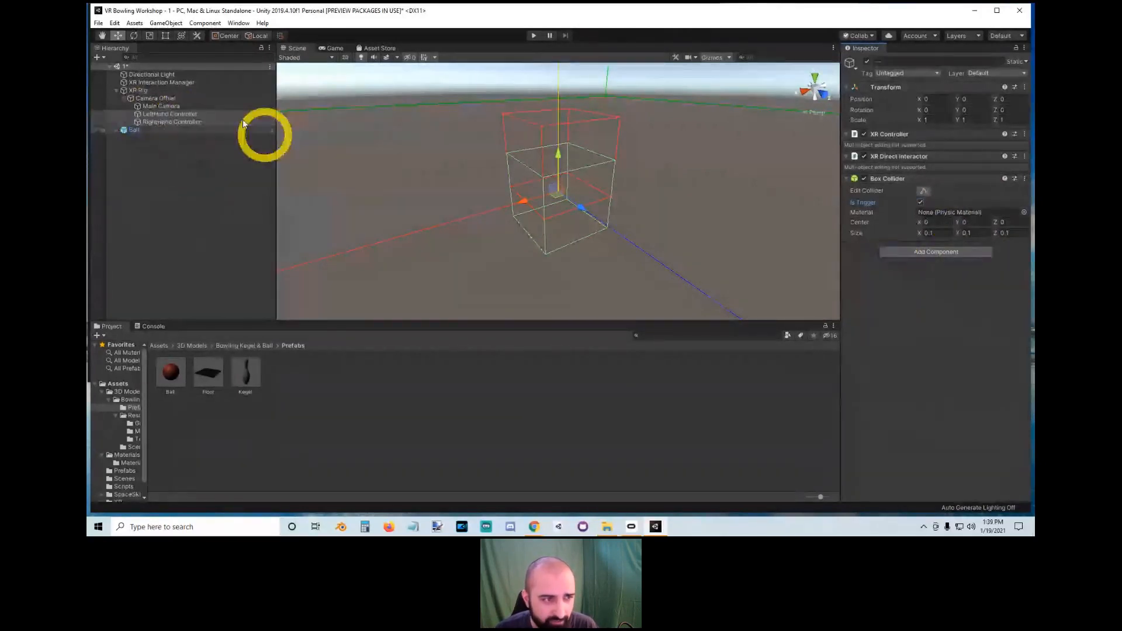
# Step: Create a 3D Cube at the root of the scene and bring it into view
pyautogui.click(196, 197)
pyautogui.rightClick(170, 192)
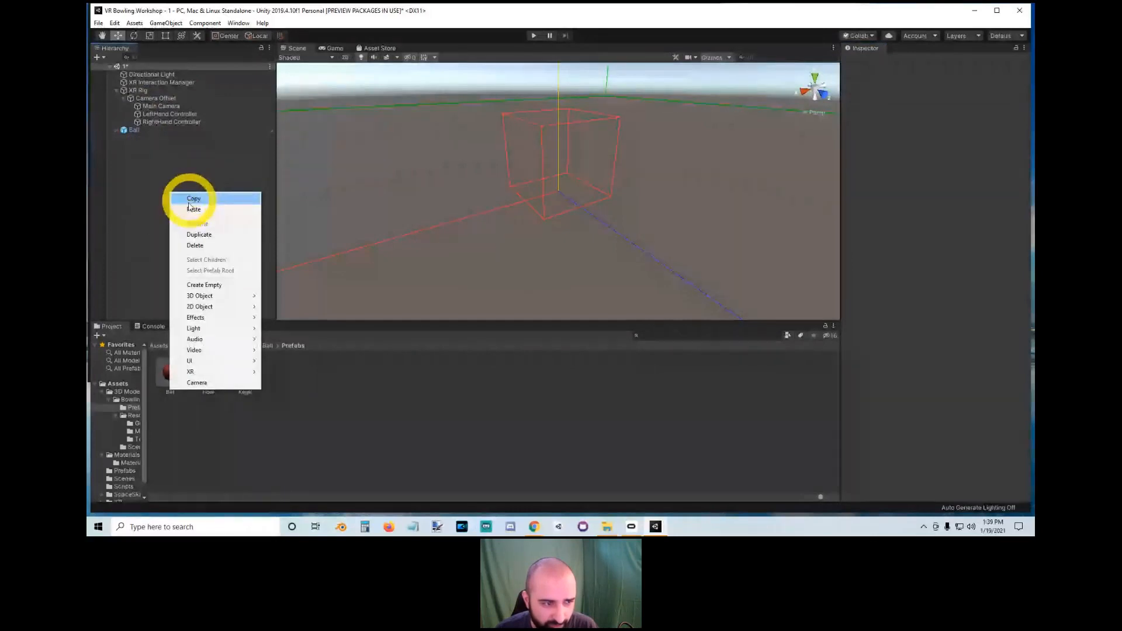
pyautogui.moveTo(199, 301)
pyautogui.click(316, 296)
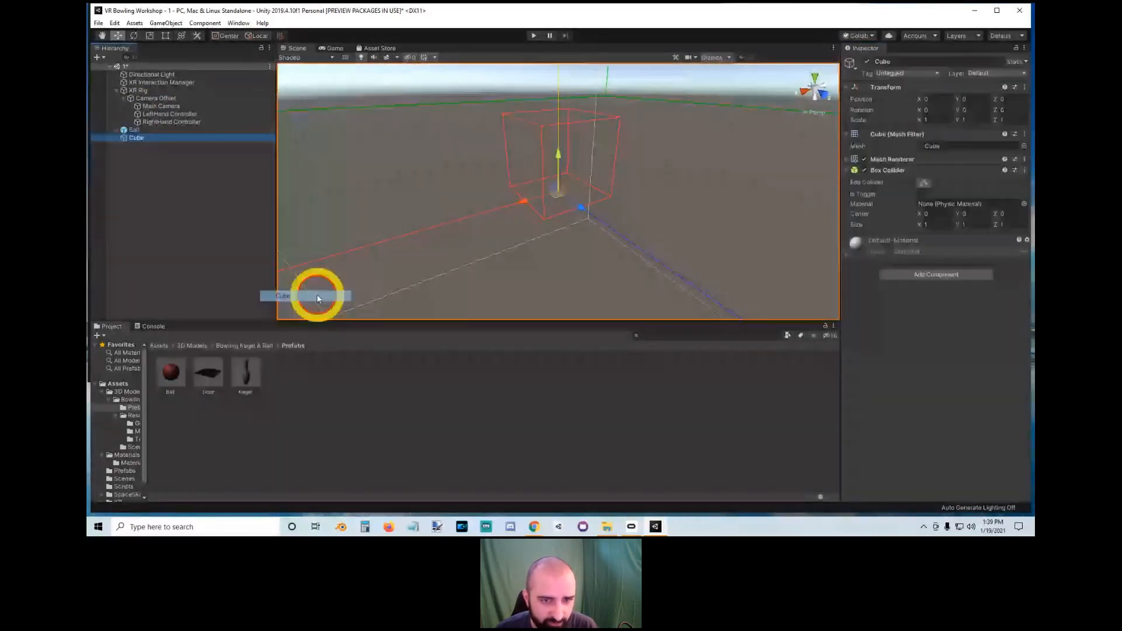
pyautogui.scroll(5, 545, 111)
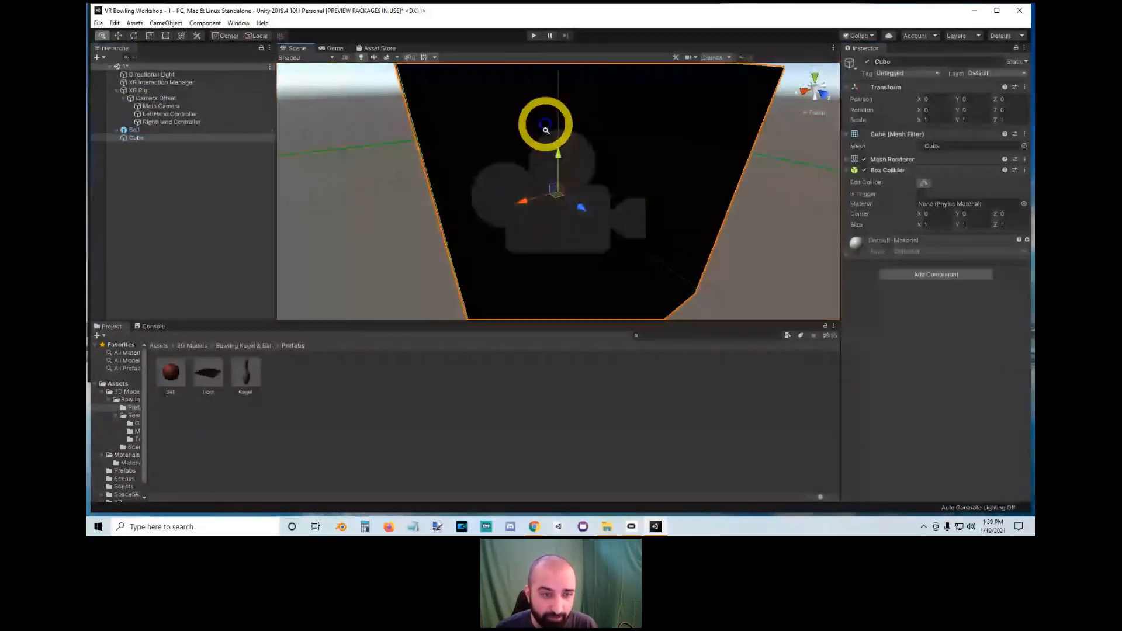
pyautogui.keyDown('alt'); pyautogui.moveTo(545, 125); pyautogui.dragTo(493, 154); pyautogui.keyUp('alt')
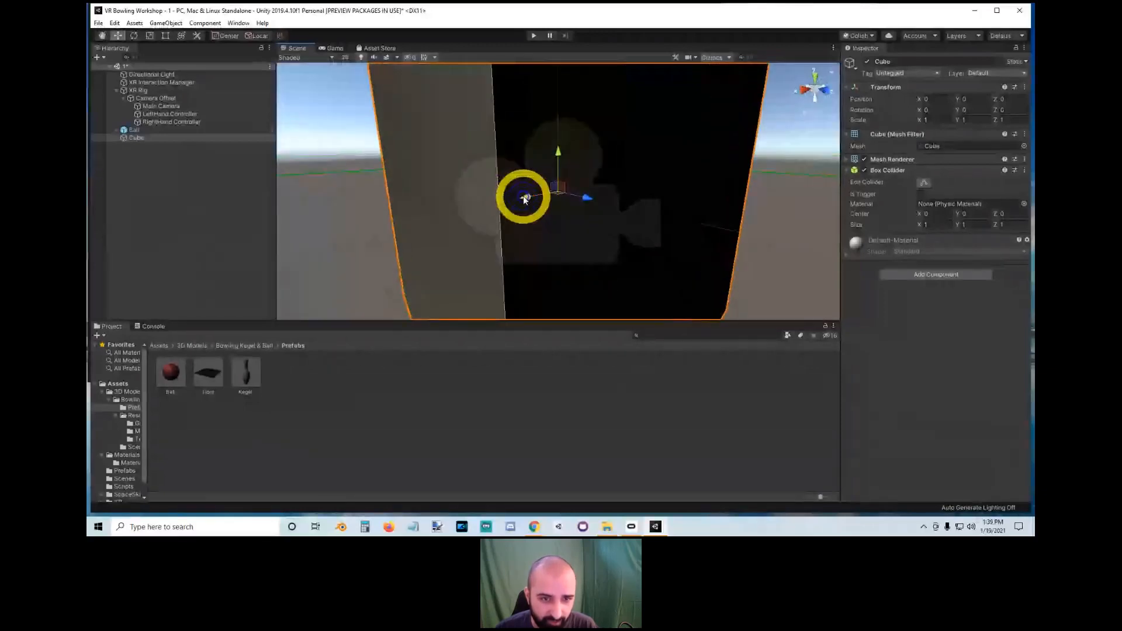
# Step: Scale the cube down uniformly to about 0.53 on all axes
pyautogui.press('r')
pyautogui.moveTo(551, 191); pyautogui.dragTo(541, 216)
pyautogui.click(939, 226)
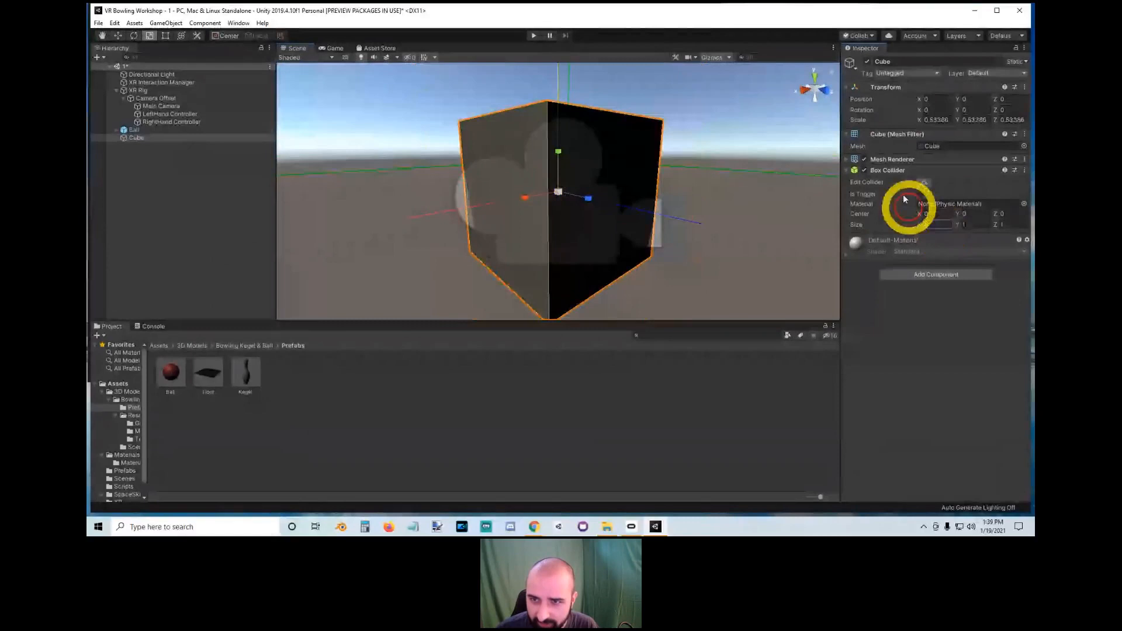
pyautogui.click(892, 89)
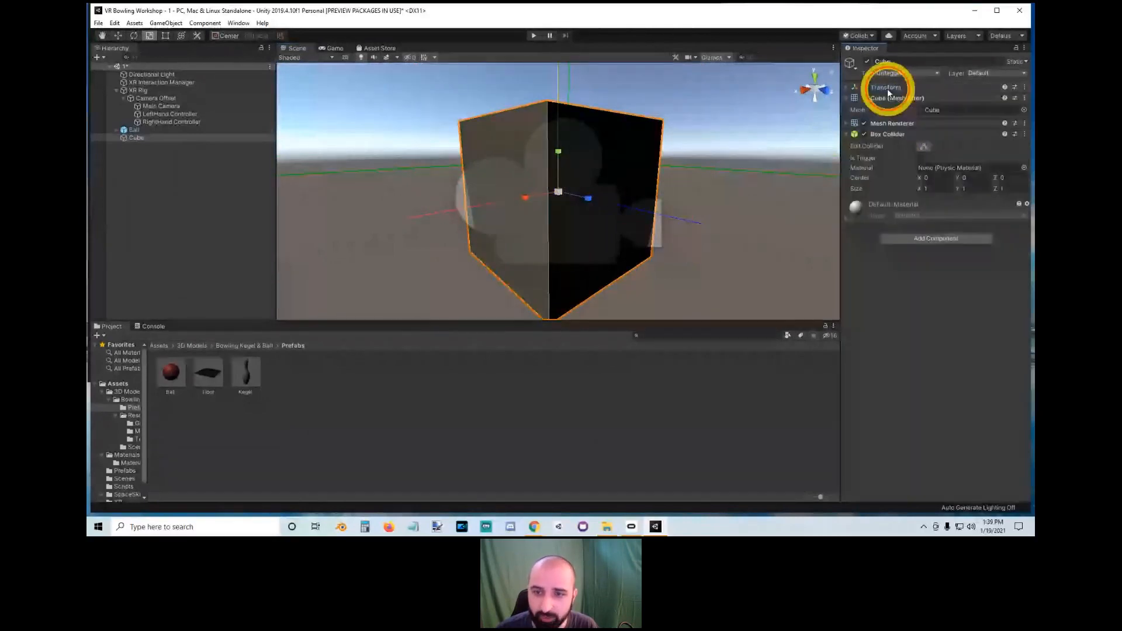
pyautogui.click(888, 90)
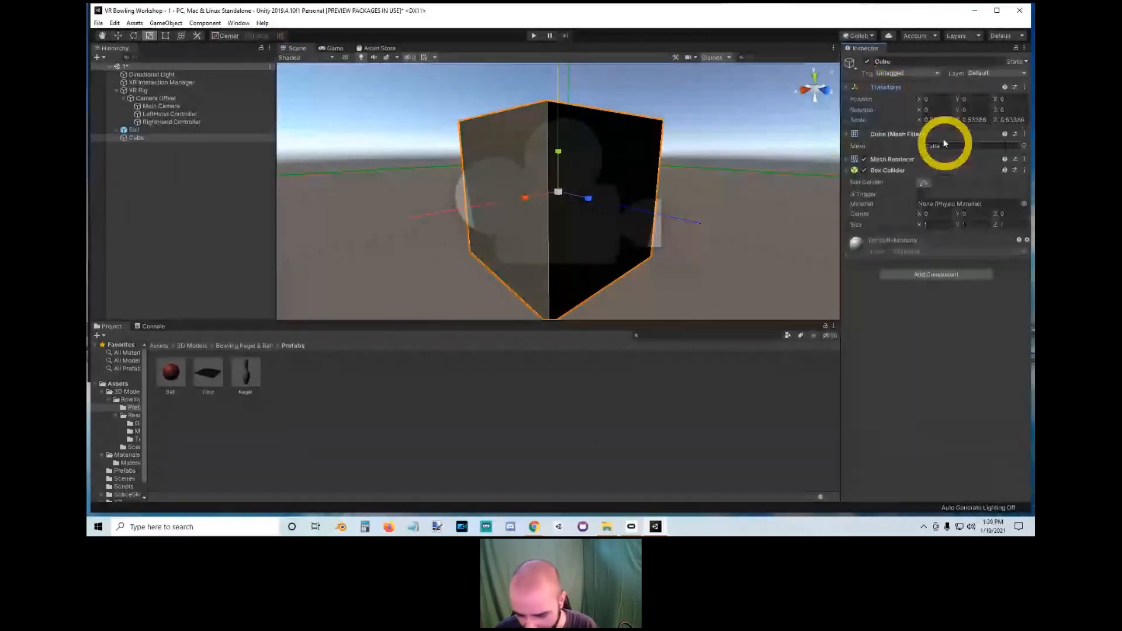
# Step: Set the cube's scale to 0.1 on X, Y and Z
pyautogui.click(939, 121)
pyautogui.write('0.1')
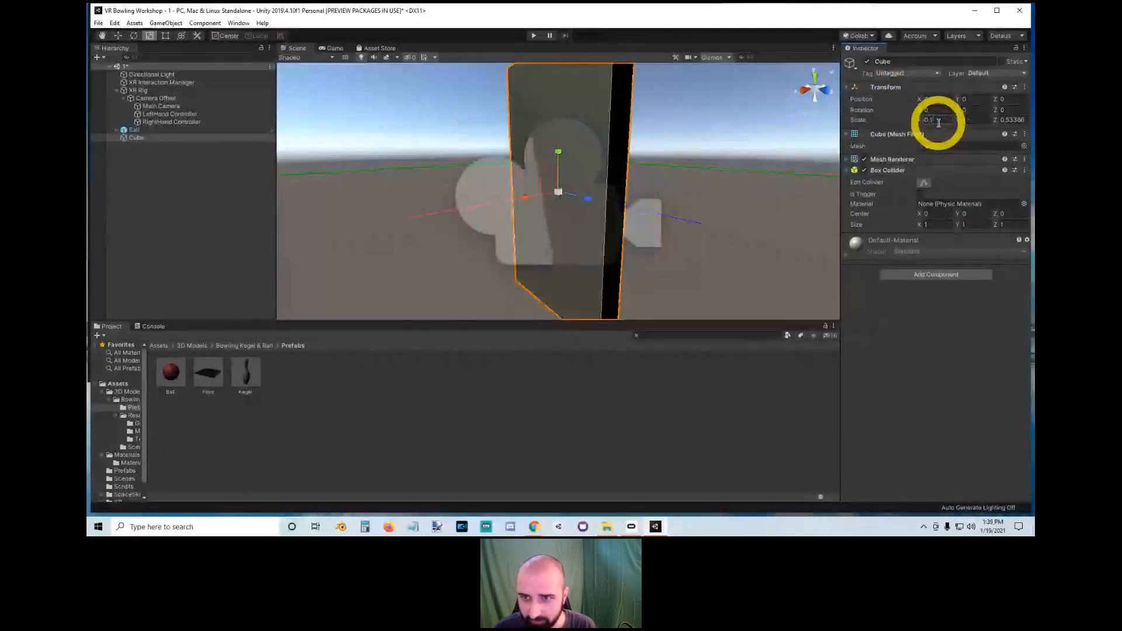
pyautogui.press('Tab')
pyautogui.write('0.1')
pyautogui.press('Tab')
pyautogui.write('0.1')
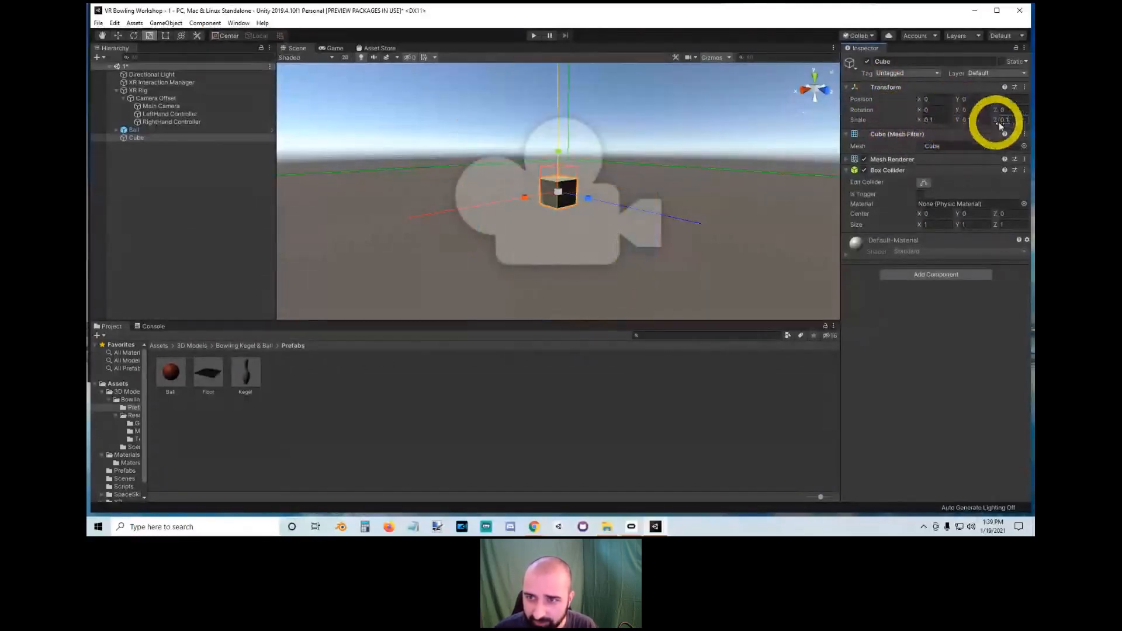
# Step: Examine the small cube from several angles and compare its shape with its Box Collider settings
pyautogui.keyDown('alt'); pyautogui.moveTo(672, 212); pyautogui.dragTo(636, 209); pyautogui.keyUp('alt')
pyautogui.scroll(5, 661, 208)
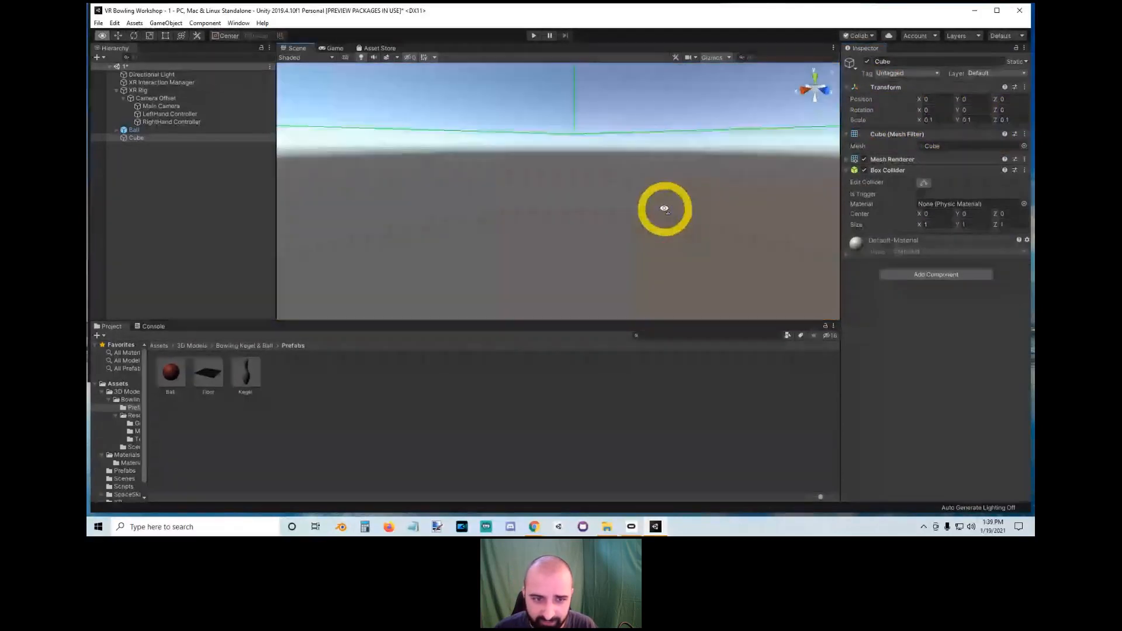
pyautogui.scroll(-5, 649, 211)
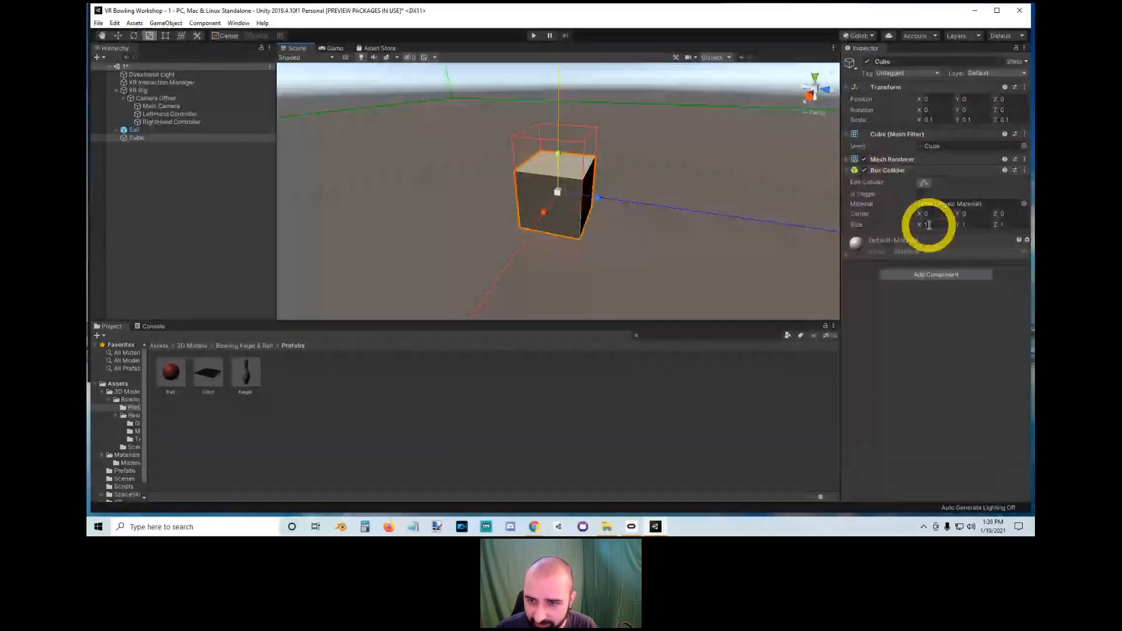
pyautogui.scroll(2, 590, 218)
pyautogui.moveTo(590, 217)
pyautogui.keyDown('alt'); pyautogui.mouseDown()
pyautogui.moveTo(474, 215)
pyautogui.moveTo(516, 183)
pyautogui.moveTo(564, 238)
pyautogui.moveTo(577, 216)
pyautogui.mouseUp(); pyautogui.keyUp('alt')
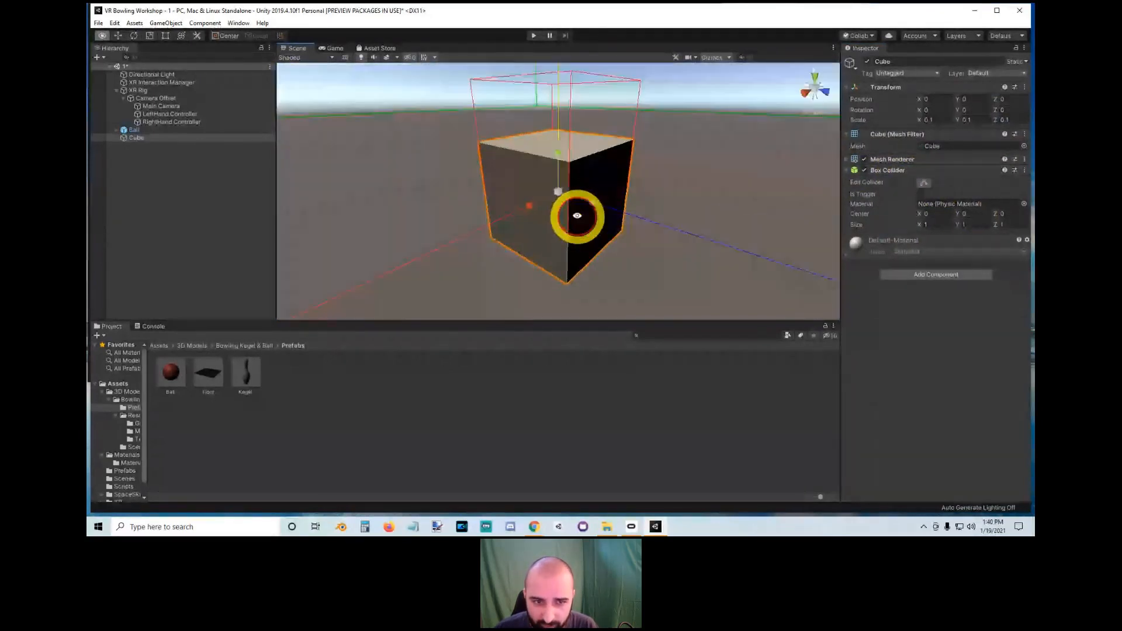
pyautogui.scroll(2, 571, 212)
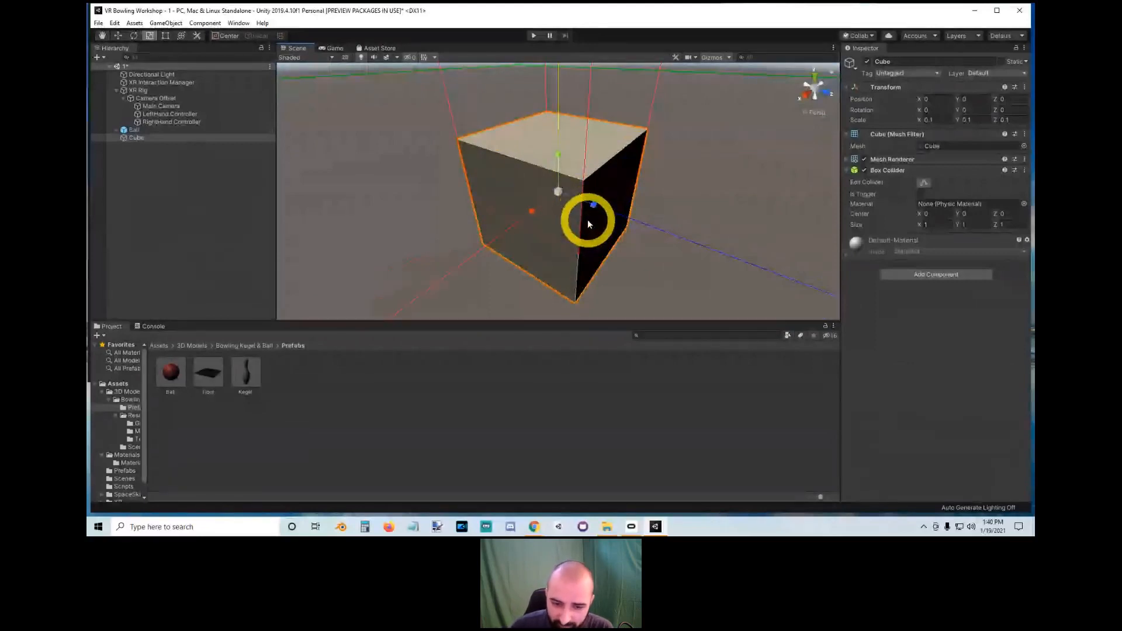
pyautogui.click(944, 213)
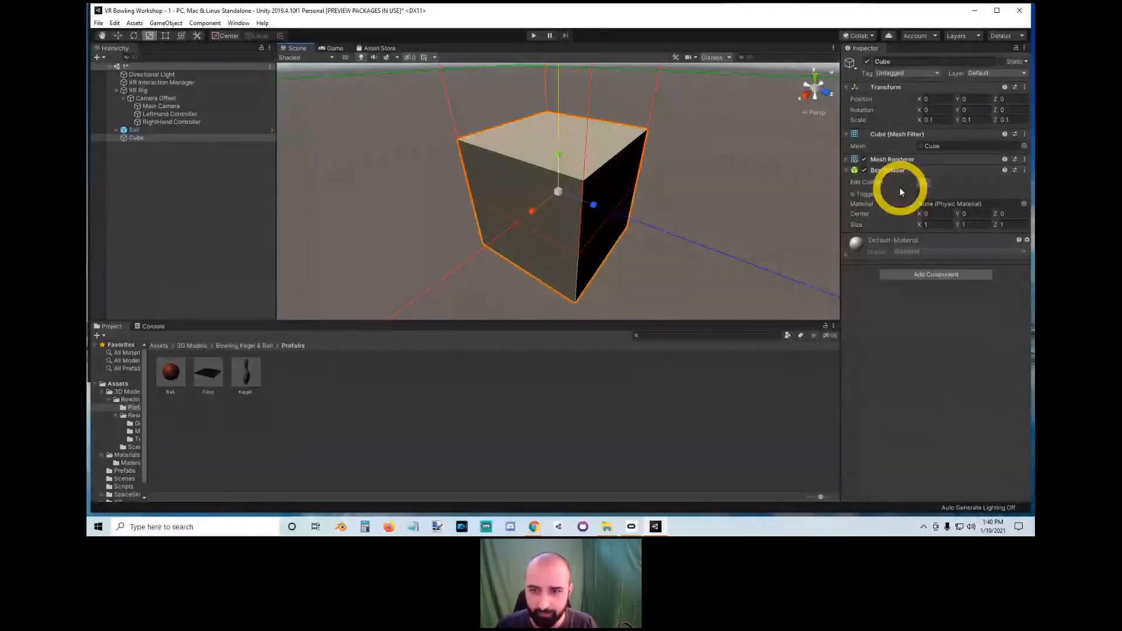
pyautogui.press('alt')
pyautogui.keyDown('alt'); pyautogui.moveTo(668, 212); pyautogui.dragTo(645, 267); pyautogui.keyUp('alt')
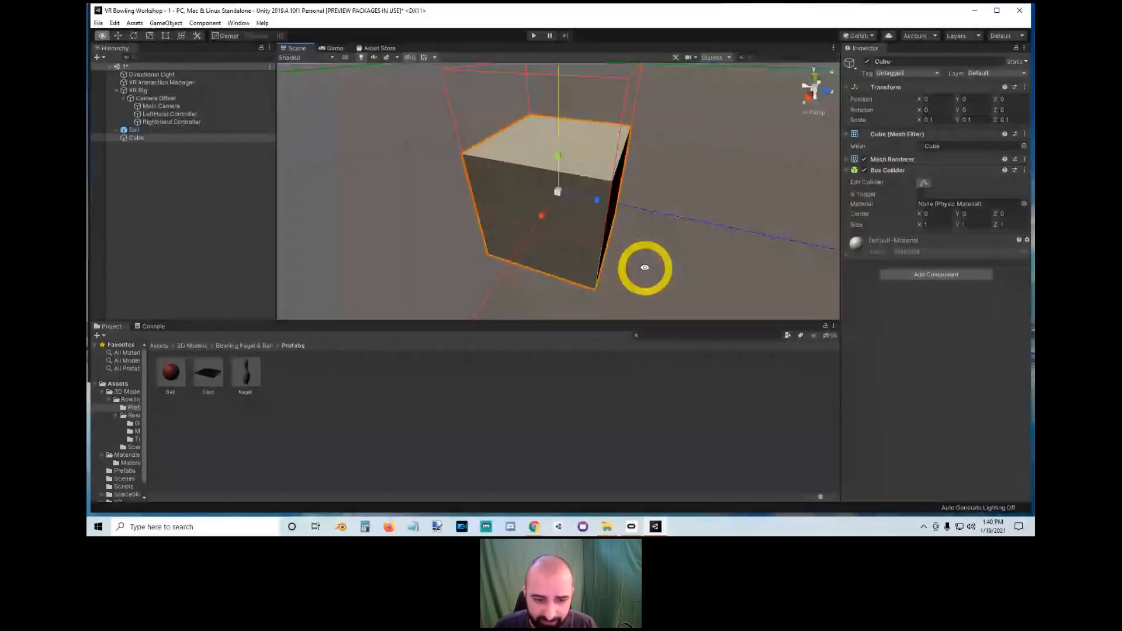
# Step: Switch to paint.net and sketch a rough rectangle with a second outline traced around it to represent a collider
pyautogui.click(437, 526)
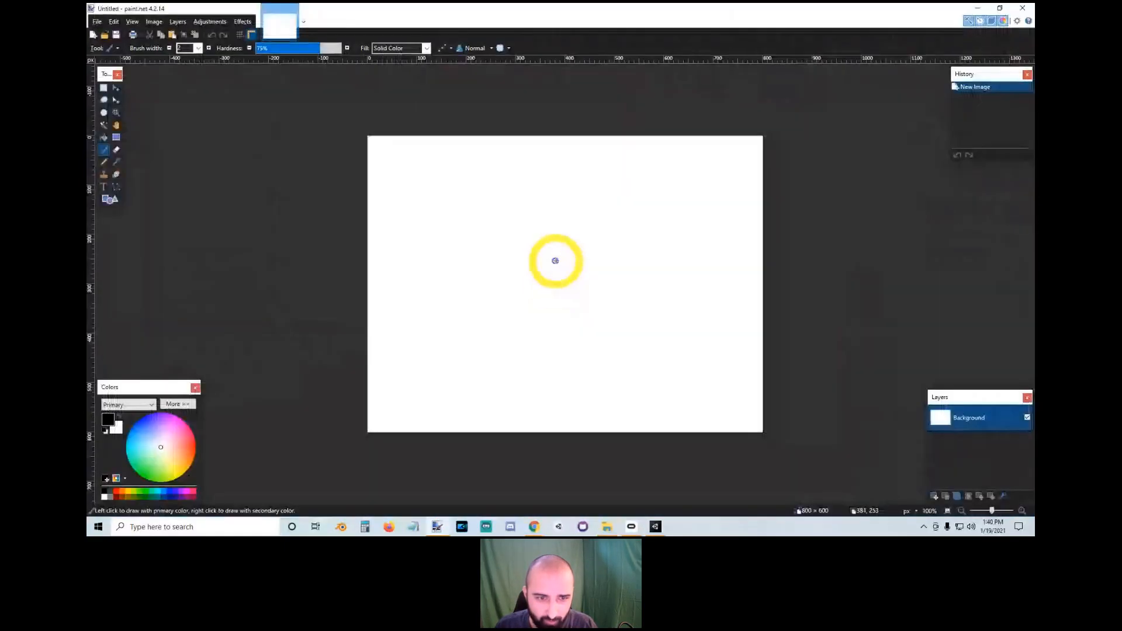
pyautogui.moveTo(514, 243)
pyautogui.mouseDown()
pyautogui.moveTo(601, 236)
pyautogui.moveTo(520, 343)
pyautogui.moveTo(510, 242)
pyautogui.mouseUp()
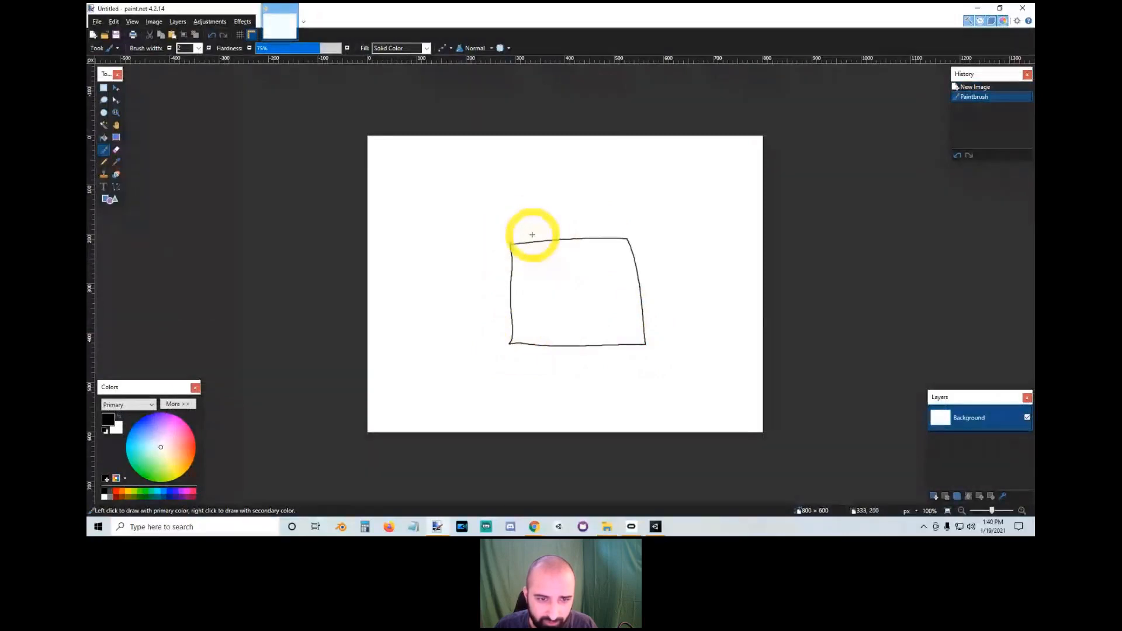
pyautogui.moveTo(593, 221)
pyautogui.mouseDown()
pyautogui.moveTo(466, 368)
pyautogui.moveTo(637, 229)
pyautogui.mouseUp()
pyautogui.hotkey('ctrl', 'z')
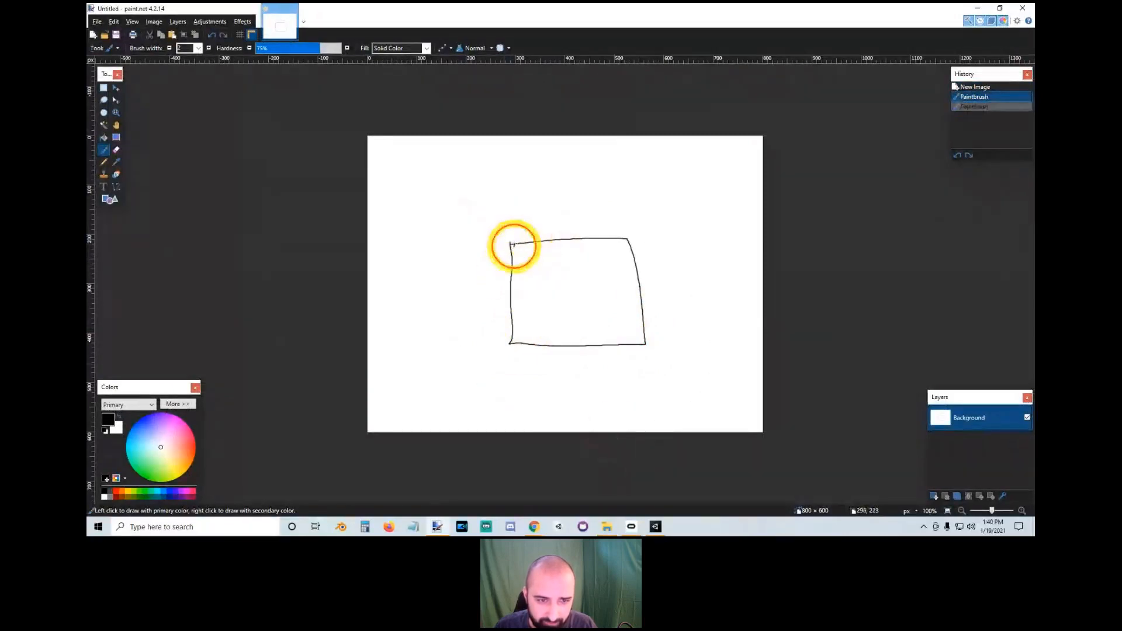
pyautogui.moveTo(510, 245)
pyautogui.mouseDown()
pyautogui.moveTo(509, 343)
pyautogui.moveTo(635, 347)
pyautogui.moveTo(588, 240)
pyautogui.moveTo(496, 249)
pyautogui.mouseUp()
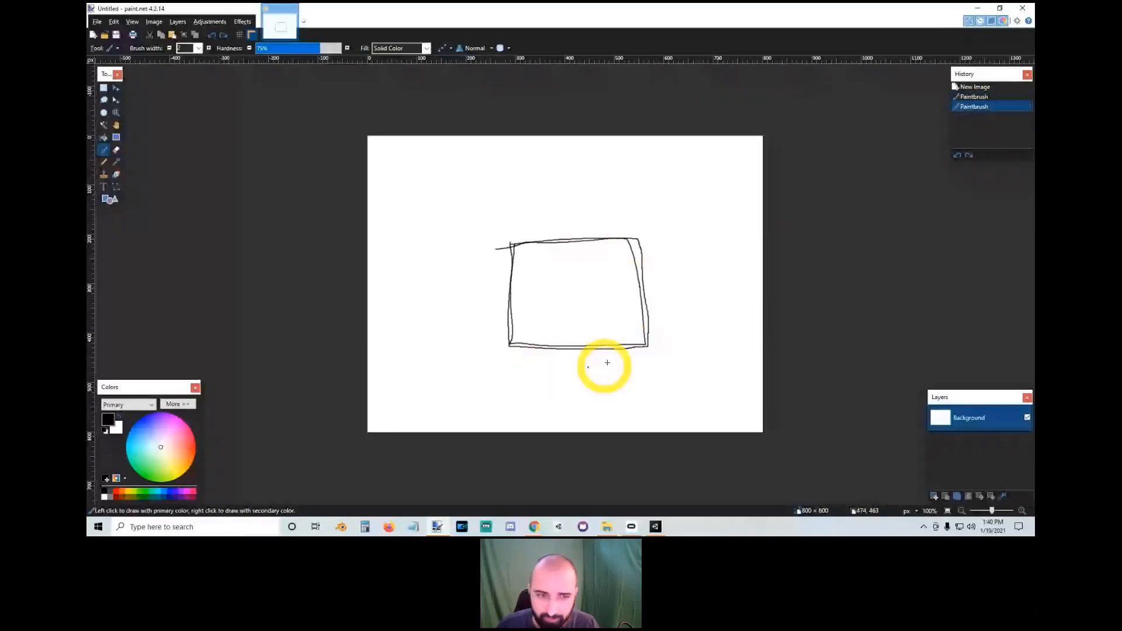
# Step: Sketch a large circle above and beside the rectangle and a small loop over the rectangle's upper-left corner
pyautogui.moveTo(408, 175); pyautogui.dragTo(450, 218)
pyautogui.hotkey('ctrl', 'z')
pyautogui.moveTo(455, 165); pyautogui.dragTo(434, 157)
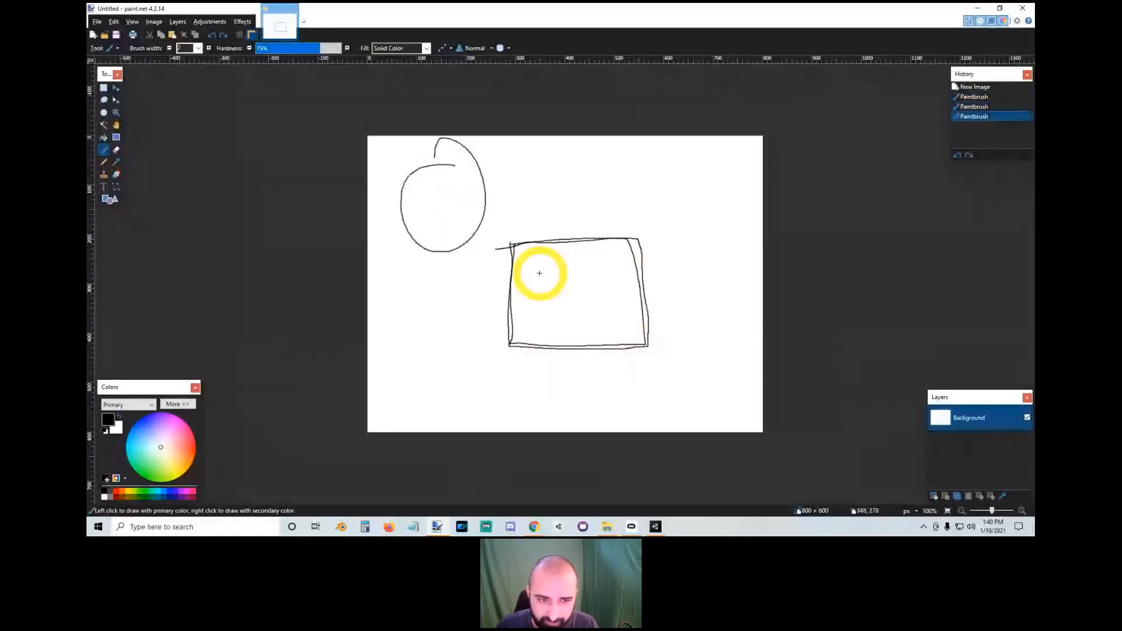
pyautogui.moveTo(540, 273)
pyautogui.mouseDown()
pyautogui.moveTo(490, 237)
pyautogui.moveTo(511, 243)
pyautogui.moveTo(519, 262)
pyautogui.mouseUp()
pyautogui.hotkey('ctrl', 'z')
pyautogui.hotkey('ctrl', 'z')
pyautogui.moveTo(482, 229)
pyautogui.mouseDown()
pyautogui.moveTo(442, 200)
pyautogui.moveTo(445, 211)
pyautogui.mouseUp()
pyautogui.hotkey('ctrl', 'z')
pyautogui.moveTo(508, 237); pyautogui.dragTo(513, 272)
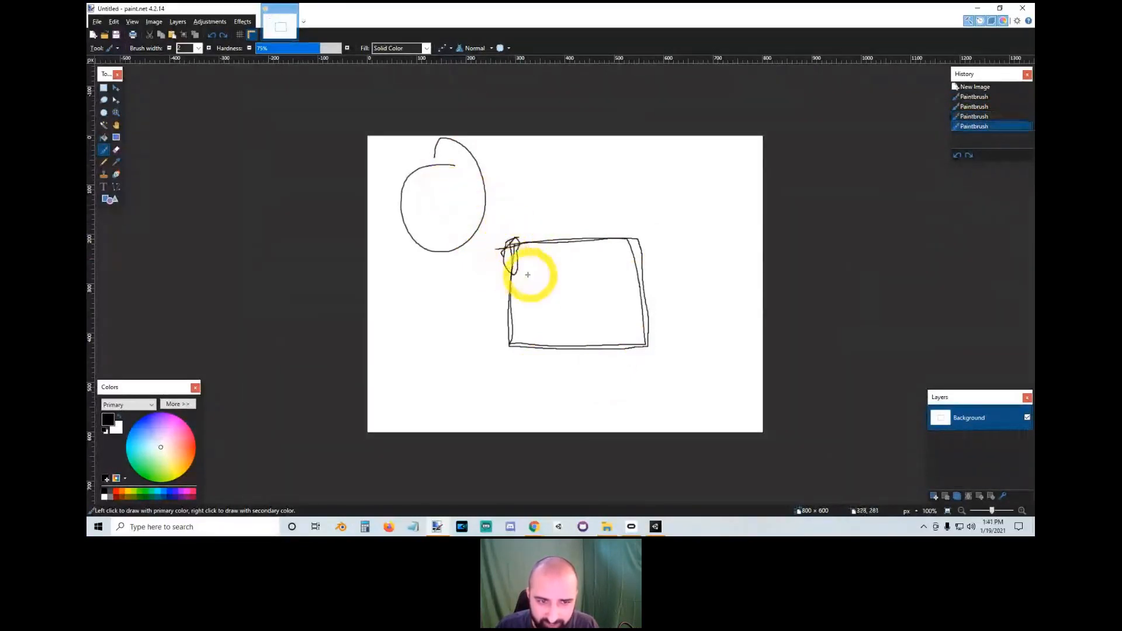
# Step: Undo the circle and the corner loop, keeping only the double-outlined rectangle
pyautogui.hotkey('ctrl', 'z')
pyautogui.hotkey('ctrl', 'z')
pyautogui.hotkey('ctrl', 'z')
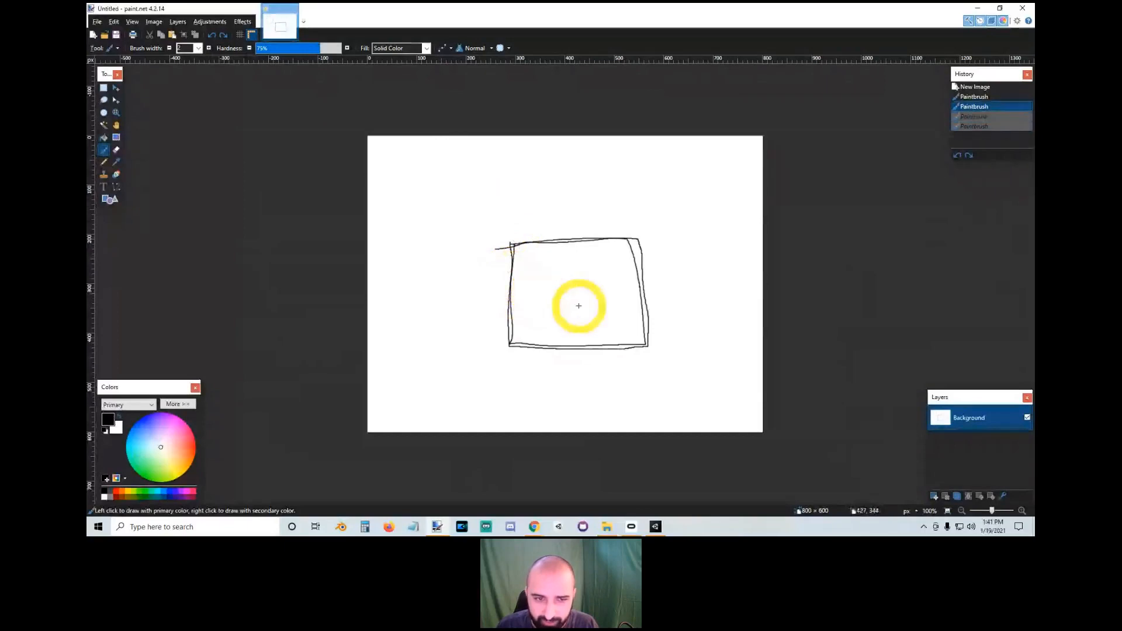
# Step: Remove the second outline around the sketched rectangle and draw a slightly smaller rectangle inside the remaining one
pyautogui.moveTo(648, 231)
pyautogui.mouseDown()
pyautogui.moveTo(608, 388)
pyautogui.moveTo(701, 380)
pyautogui.mouseUp()
pyautogui.hotkey('ctrl', 'z')
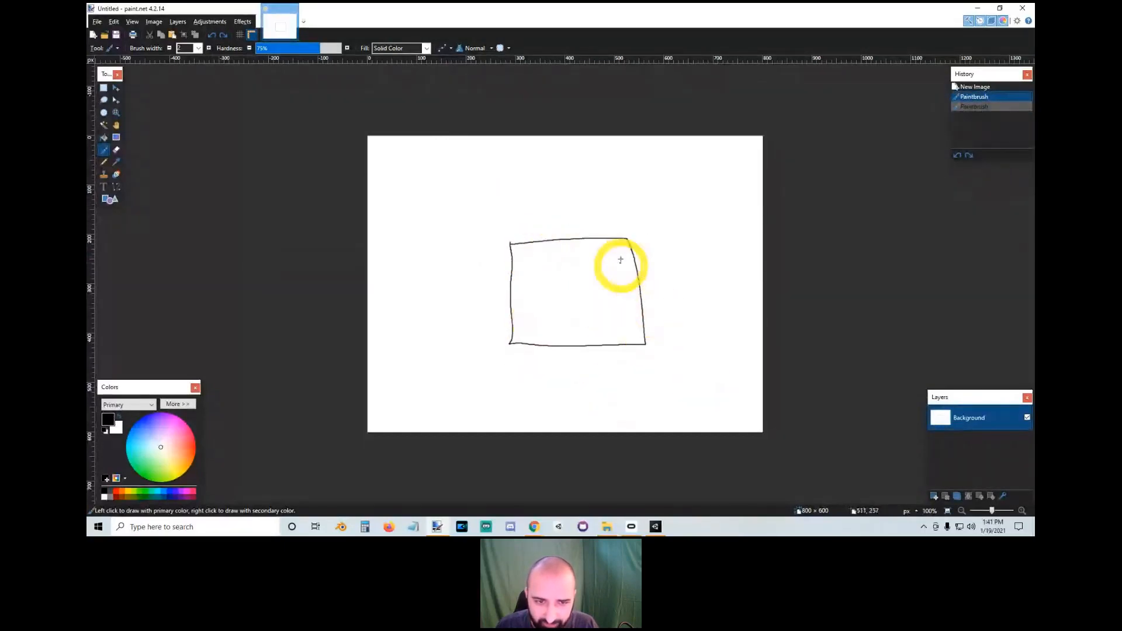
pyautogui.moveTo(622, 247)
pyautogui.mouseDown()
pyautogui.moveTo(524, 245)
pyautogui.moveTo(523, 314)
pyautogui.moveTo(624, 328)
pyautogui.moveTo(620, 249)
pyautogui.mouseUp()
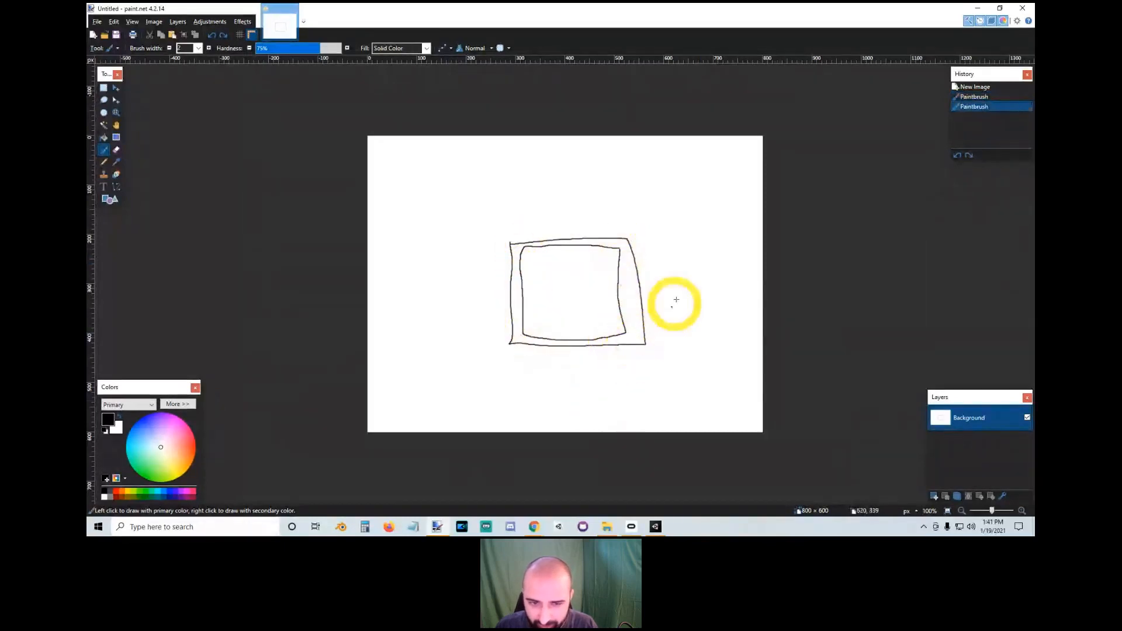
# Step: Sketch strokes approaching the nested rectangles to illustrate contact with the smaller collider, undoing each stroke
pyautogui.moveTo(705, 209)
pyautogui.mouseDown()
pyautogui.moveTo(630, 264)
pyautogui.moveTo(618, 310)
pyautogui.moveTo(633, 348)
pyautogui.moveTo(628, 314)
pyautogui.mouseUp()
pyautogui.hotkey('ctrl', 'z')
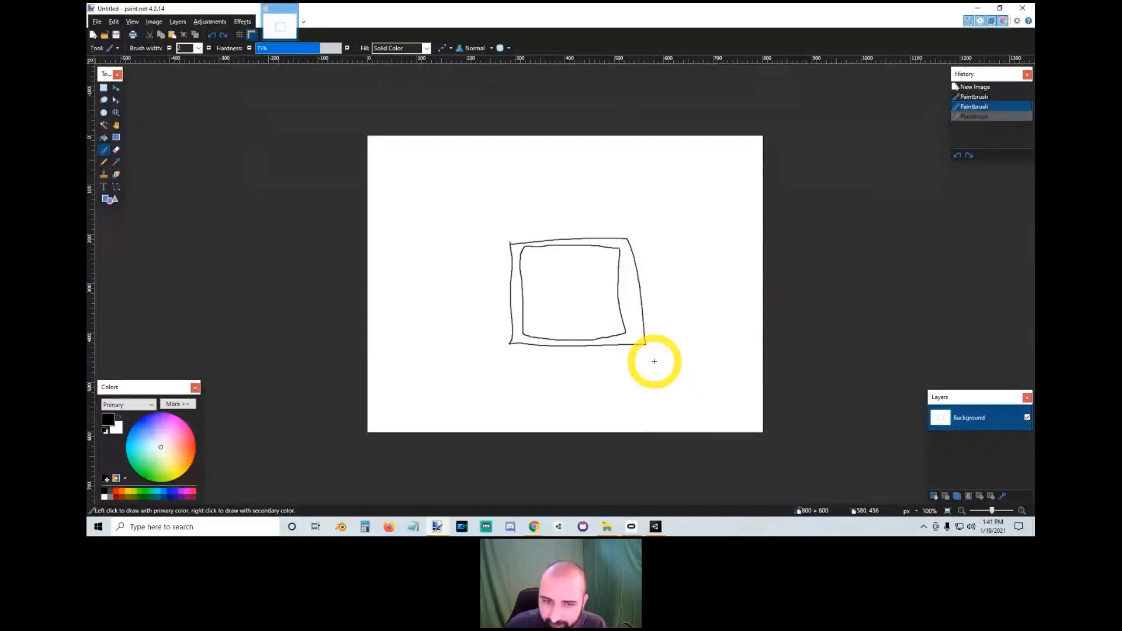
pyautogui.moveTo(608, 279)
pyautogui.mouseDown()
pyautogui.moveTo(673, 248)
pyautogui.moveTo(627, 313)
pyautogui.mouseUp()
pyautogui.hotkey('ctrl', 'z')
# Step: Switch back to Unity and set the cube's Box Collider size to 0.9 on the X, Y and Z axes
pyautogui.hotkey('alt', 'Tab')
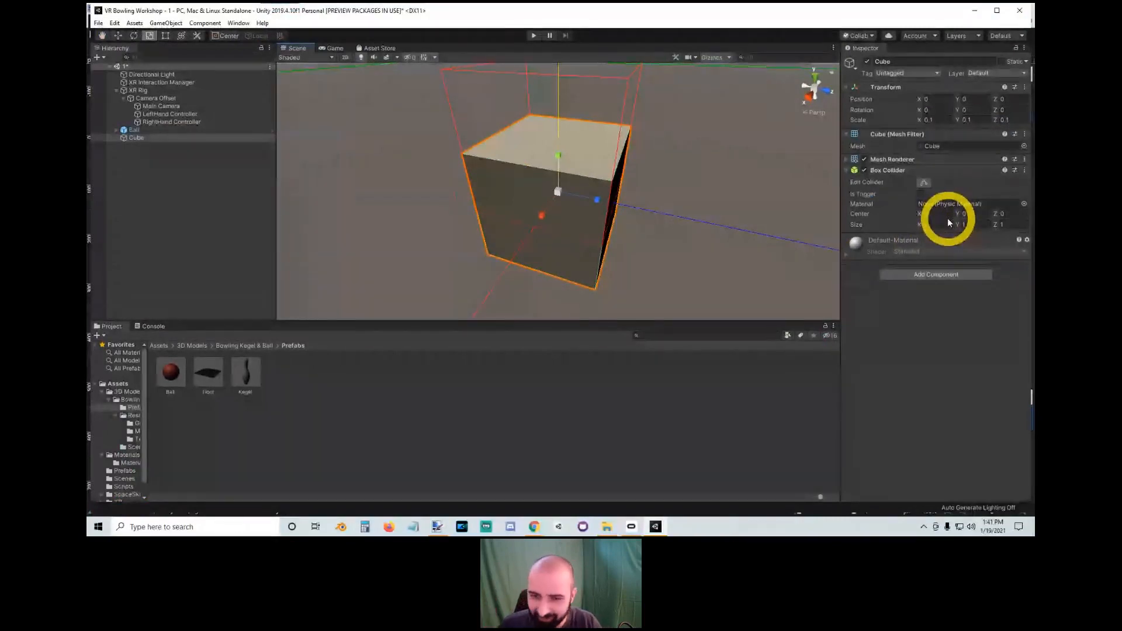
pyautogui.click(271, 168)
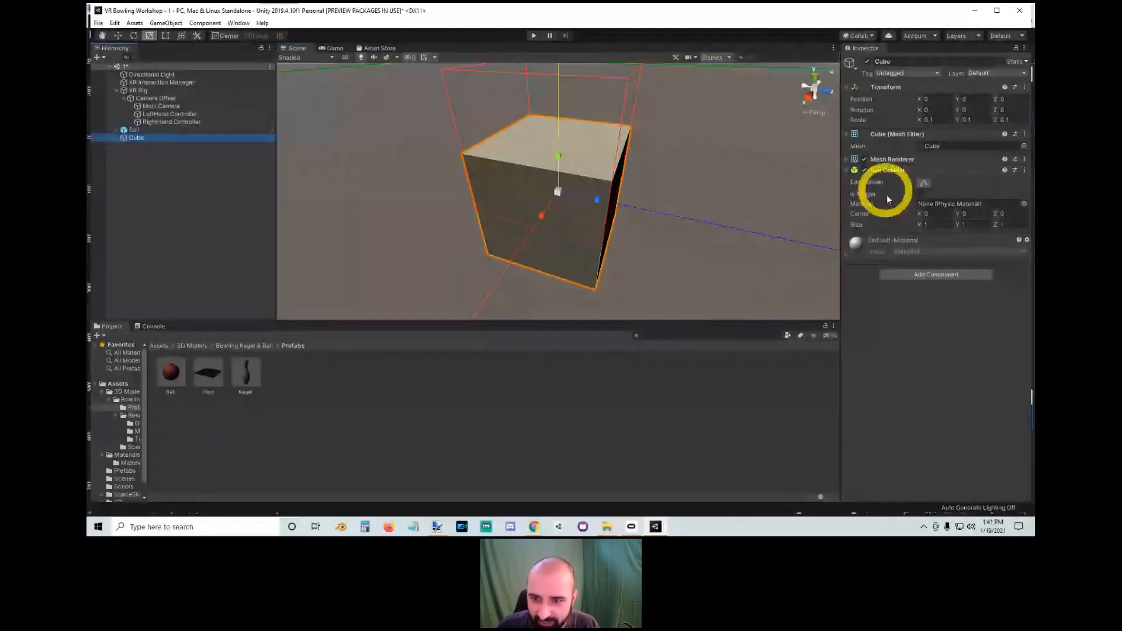
pyautogui.click(929, 224)
pyautogui.write('0.9')
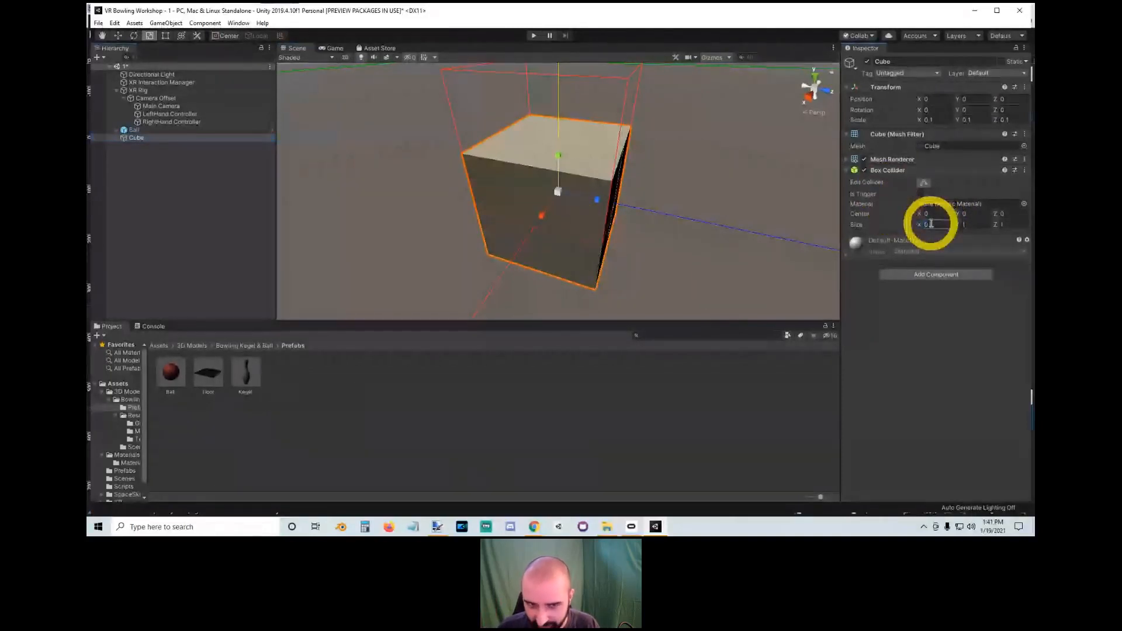
pyautogui.press('Tab')
pyautogui.write('0.9')
pyautogui.press('Tab')
pyautogui.write('0.9')
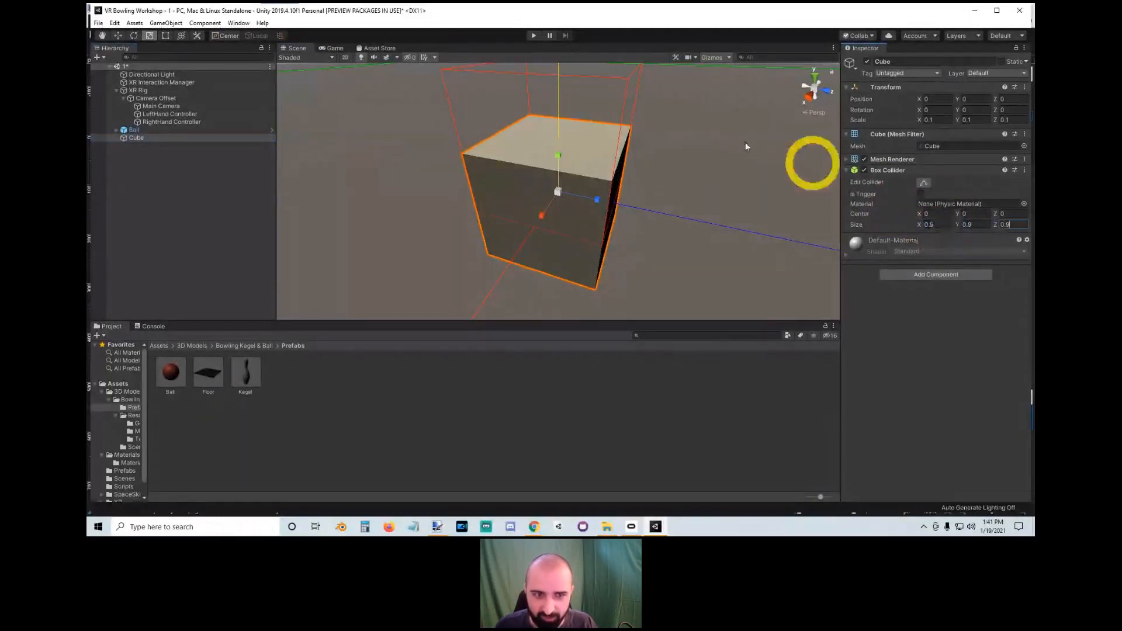
pyautogui.keyDown('alt'); pyautogui.moveTo(493, 135); pyautogui.dragTo(668, 145); pyautogui.keyUp('alt')
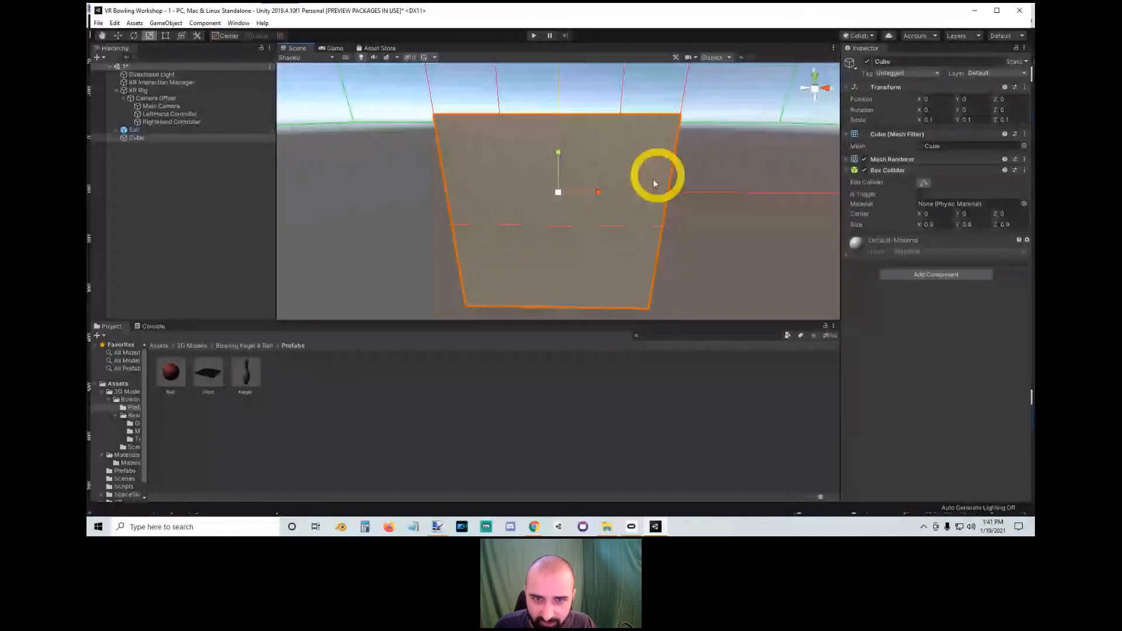
pyautogui.keyDown('alt'); pyautogui.moveTo(496, 125); pyautogui.dragTo(510, 189); pyautogui.keyUp('alt')
pyautogui.keyDown('alt'); pyautogui.moveTo(510, 189); pyautogui.dragTo(614, 238, button='right'); pyautogui.keyUp('alt')
pyautogui.keyDown('alt'); pyautogui.moveTo(613, 238); pyautogui.dragTo(672, 249); pyautogui.keyUp('alt')
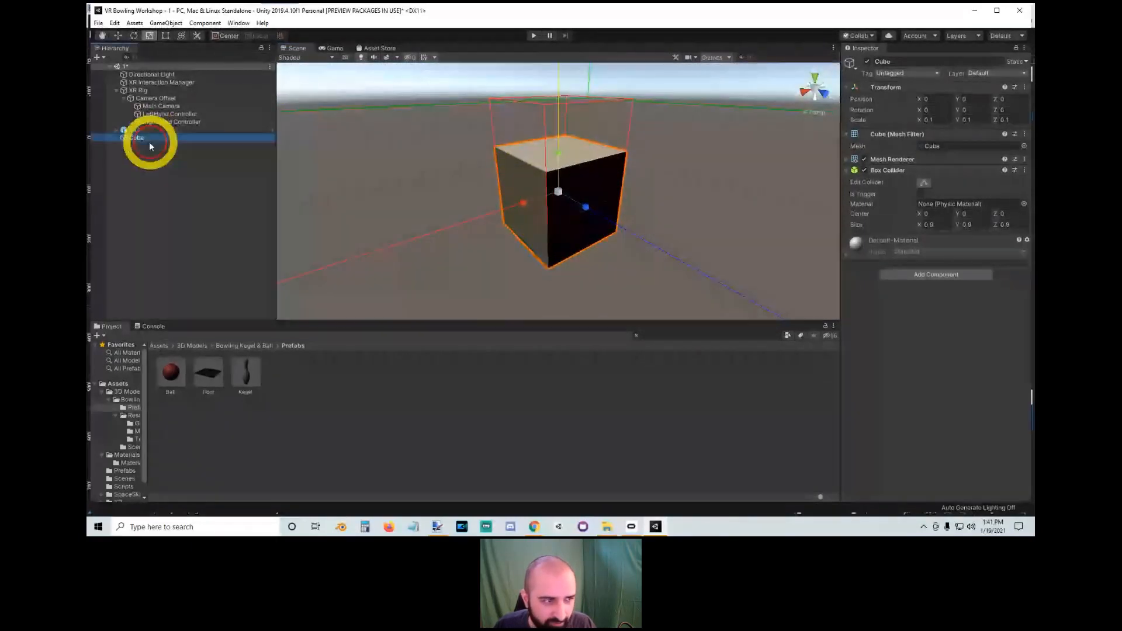
# Step: Create an empty game object at the root of the scene and name it Hand
pyautogui.click(153, 161)
pyautogui.rightClick(152, 162)
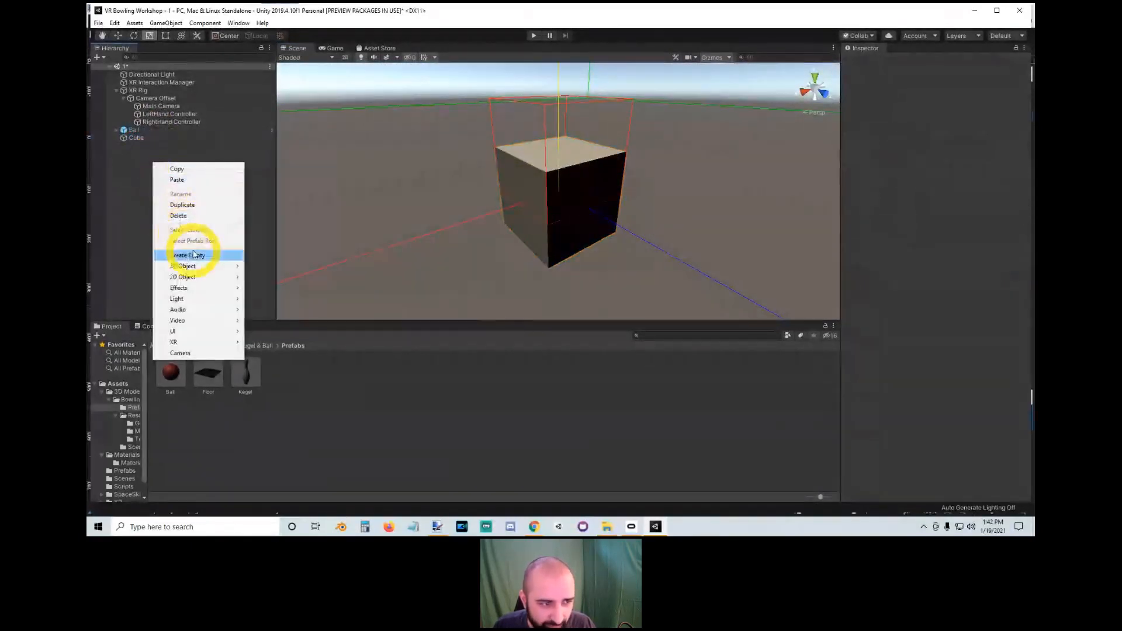
pyautogui.click(192, 256)
pyautogui.rightClick(155, 173)
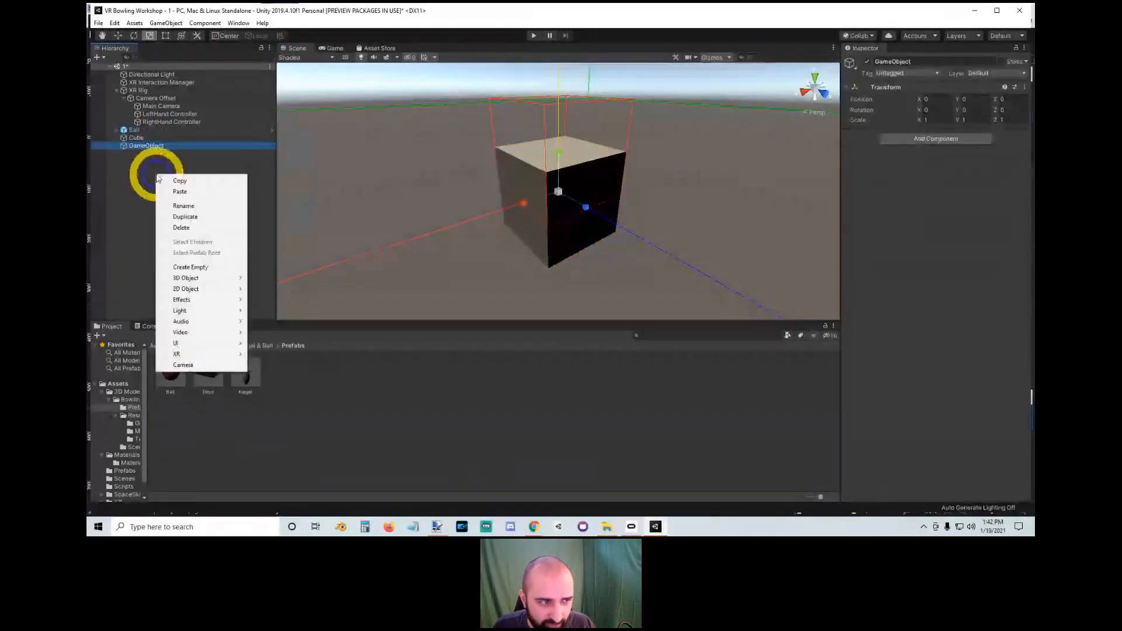
pyautogui.click(187, 267)
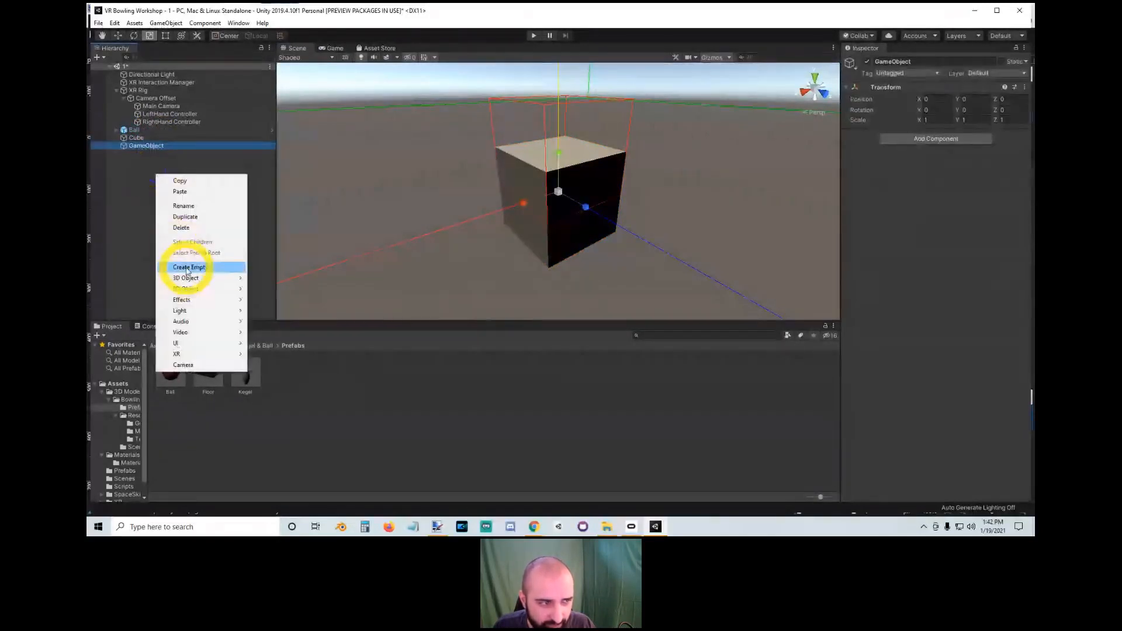
pyautogui.doubleClick(153, 146)
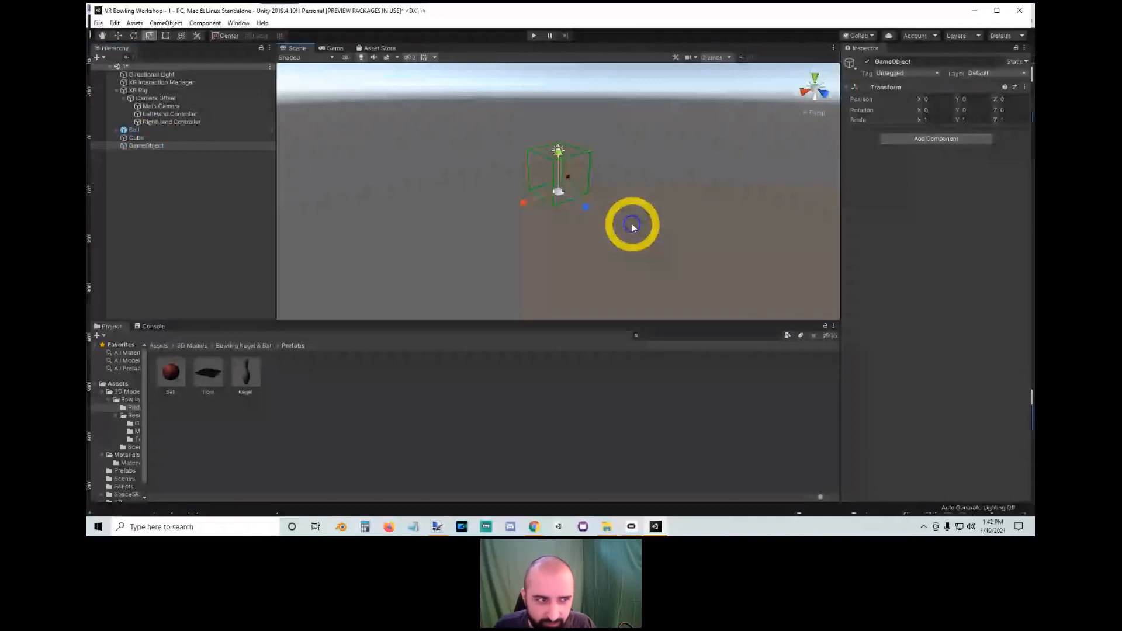
pyautogui.doubleClick(160, 136)
pyautogui.scroll(-2, 567, 247)
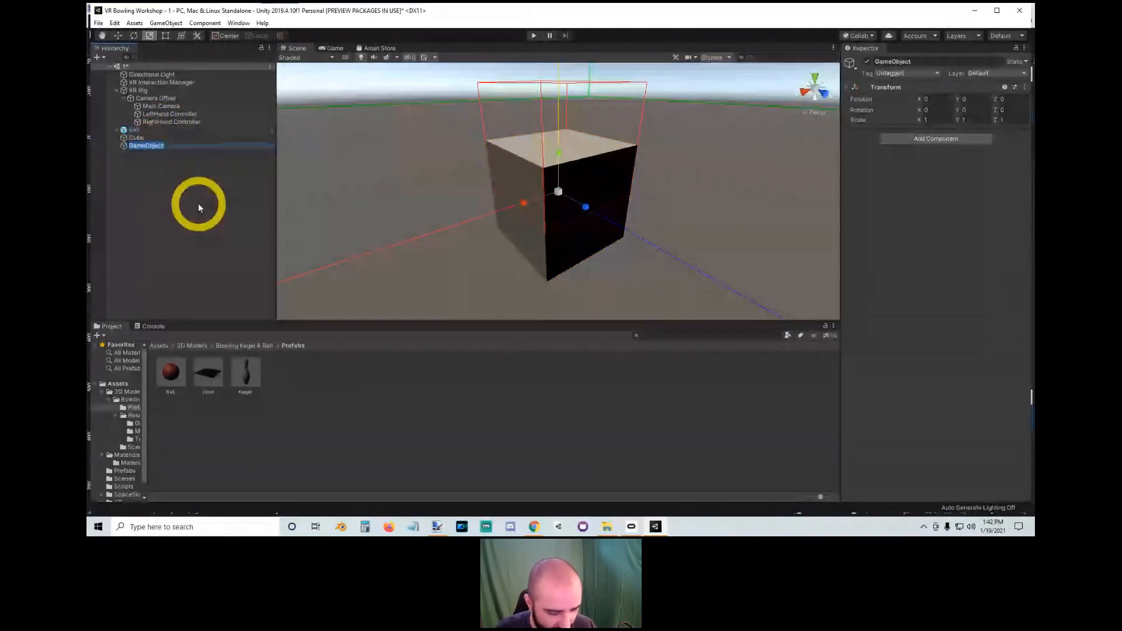
pyautogui.write('Hand')
pyautogui.press('Return')
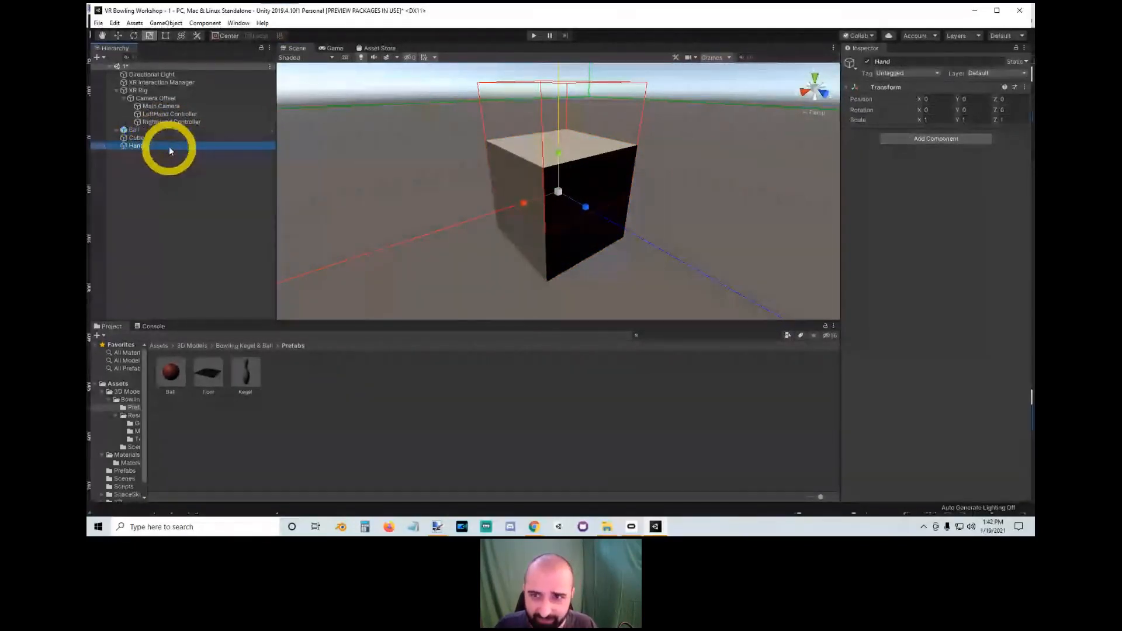
# Step: Compare the components of the Cube with those of the Hand object
pyautogui.click(131, 138)
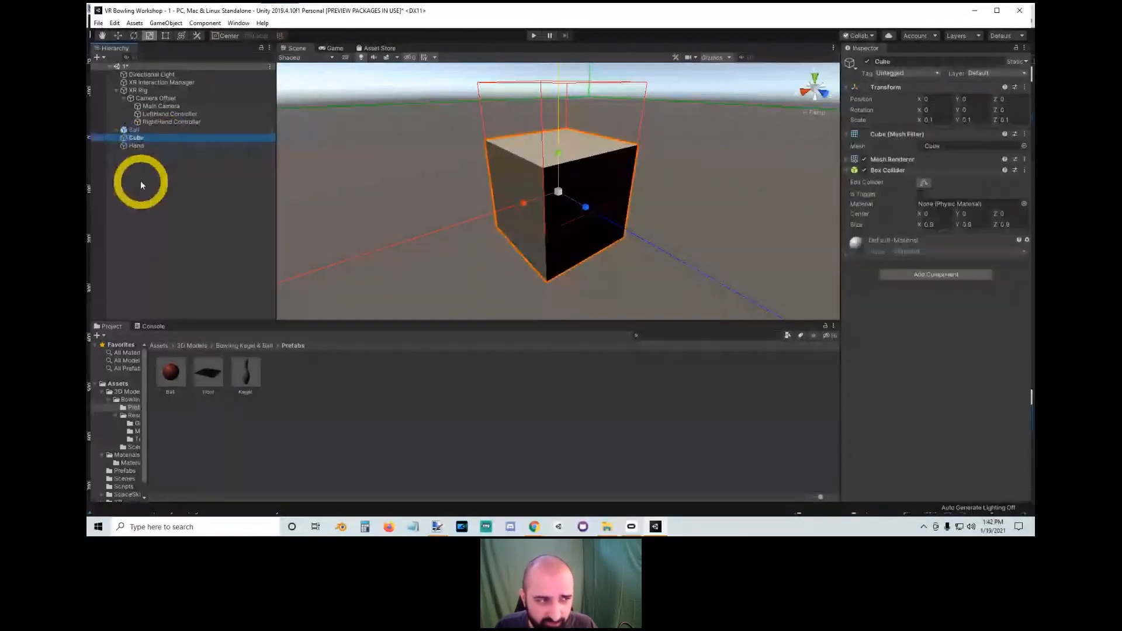
pyautogui.click(135, 146)
pyautogui.click(129, 139)
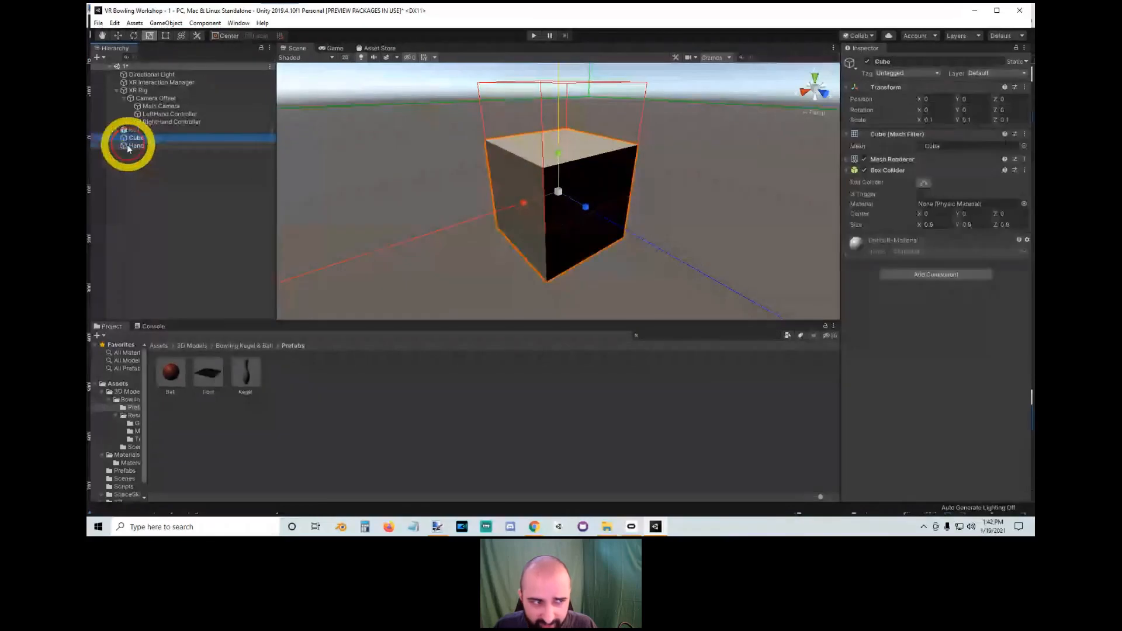
pyautogui.click(141, 146)
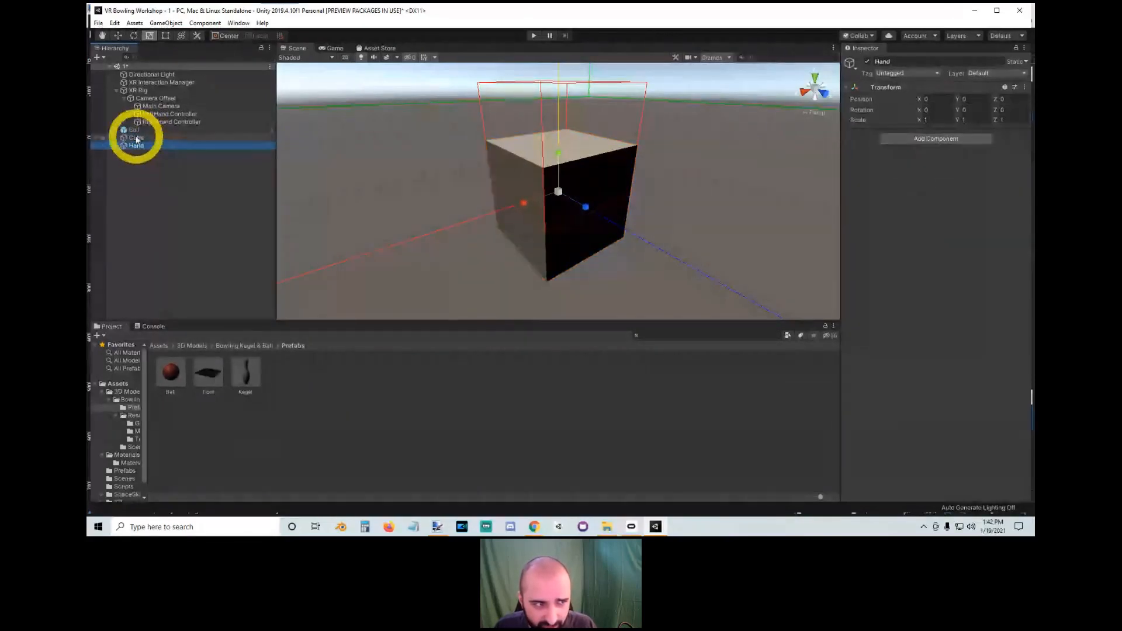
# Step: Make the Cube a child of the Hand object in the scene hierarchy
pyautogui.click(136, 139)
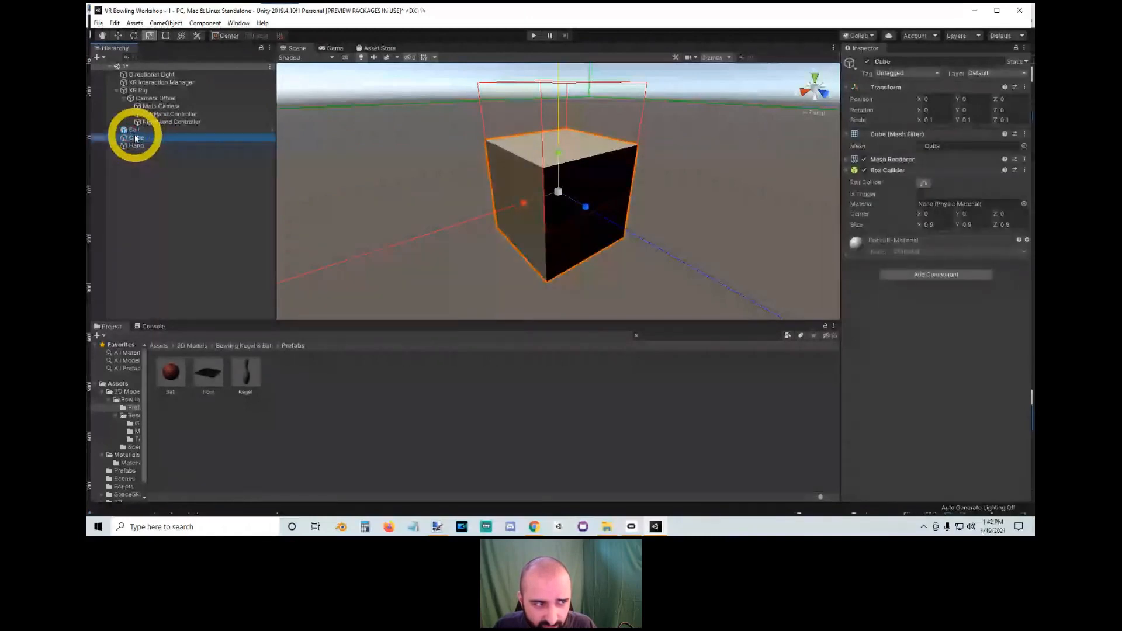
pyautogui.moveTo(135, 138)
pyautogui.mouseDown()
pyautogui.moveTo(148, 146)
pyautogui.moveTo(133, 146)
pyautogui.mouseUp()
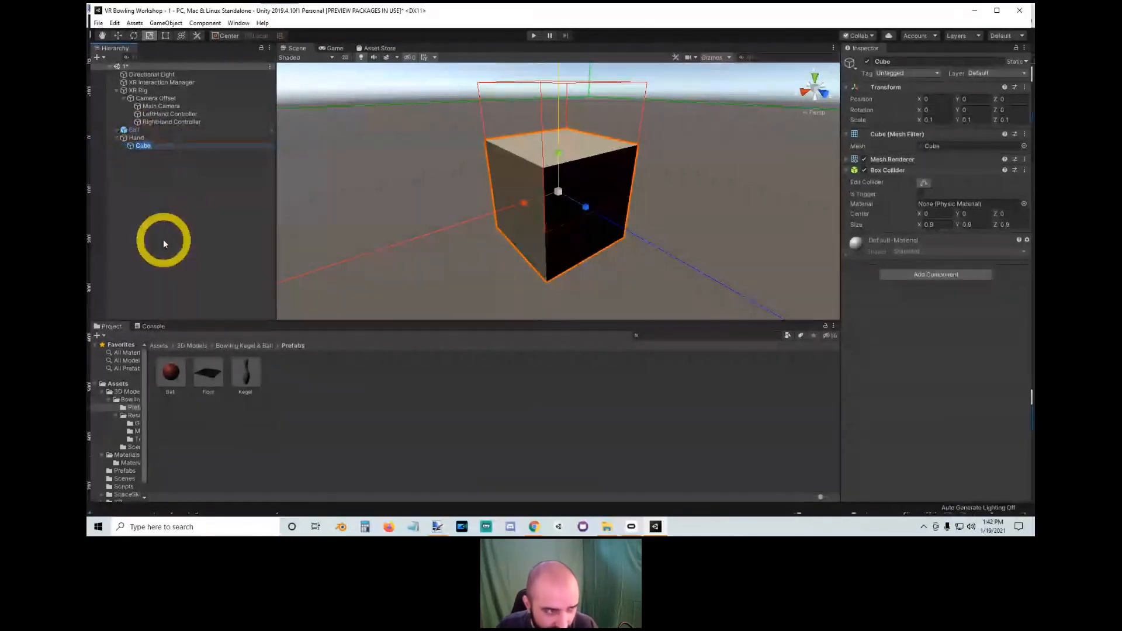
pyautogui.click(194, 189)
# Step: Move the child Cube away from its Hand parent to about X 0.19, Z -0.29
pyautogui.click(143, 145)
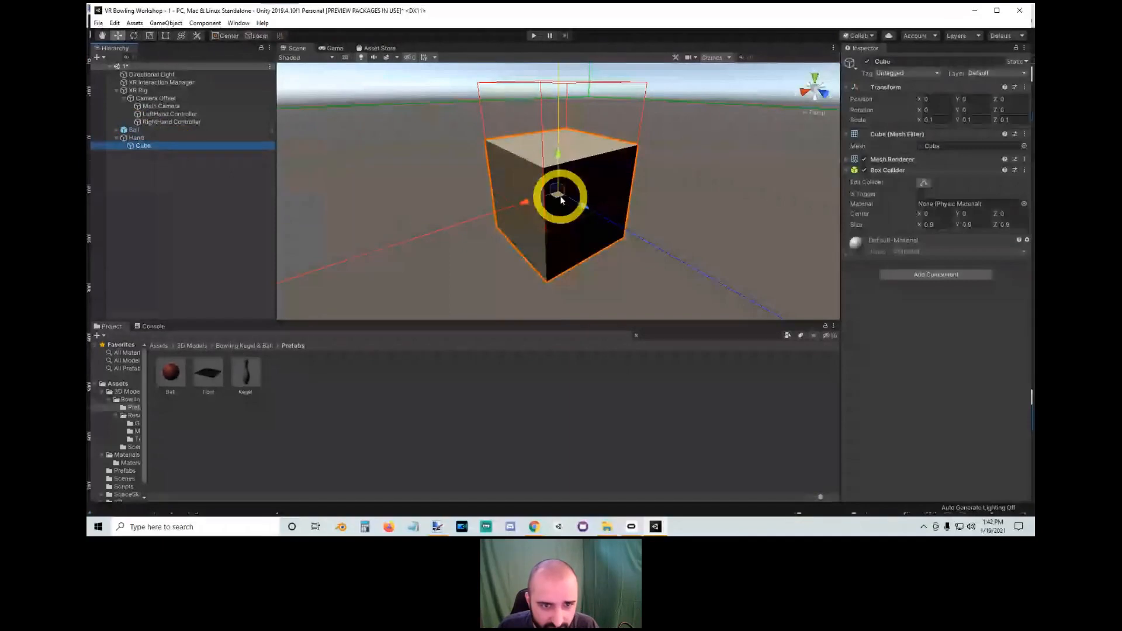
pyautogui.press('w')
pyautogui.moveTo(555, 192); pyautogui.dragTo(374, 166)
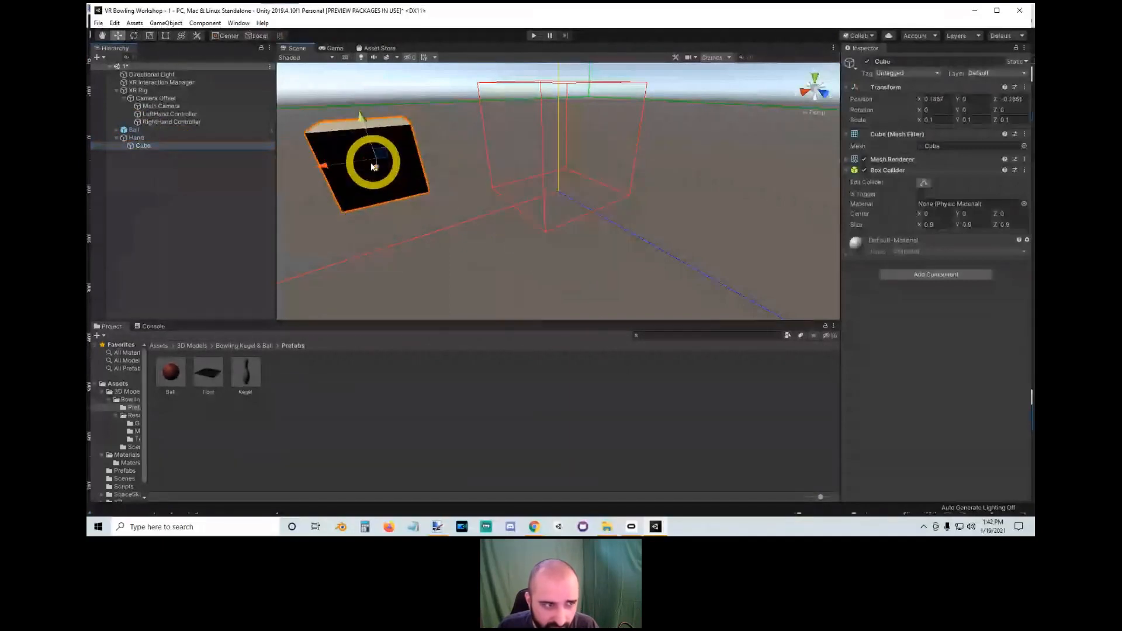
# Step: With the transform handle set to Pivot, move the Hand parent slightly and rotate it to about 20, 27, -12 degrees
pyautogui.click(136, 137)
pyautogui.click(225, 36)
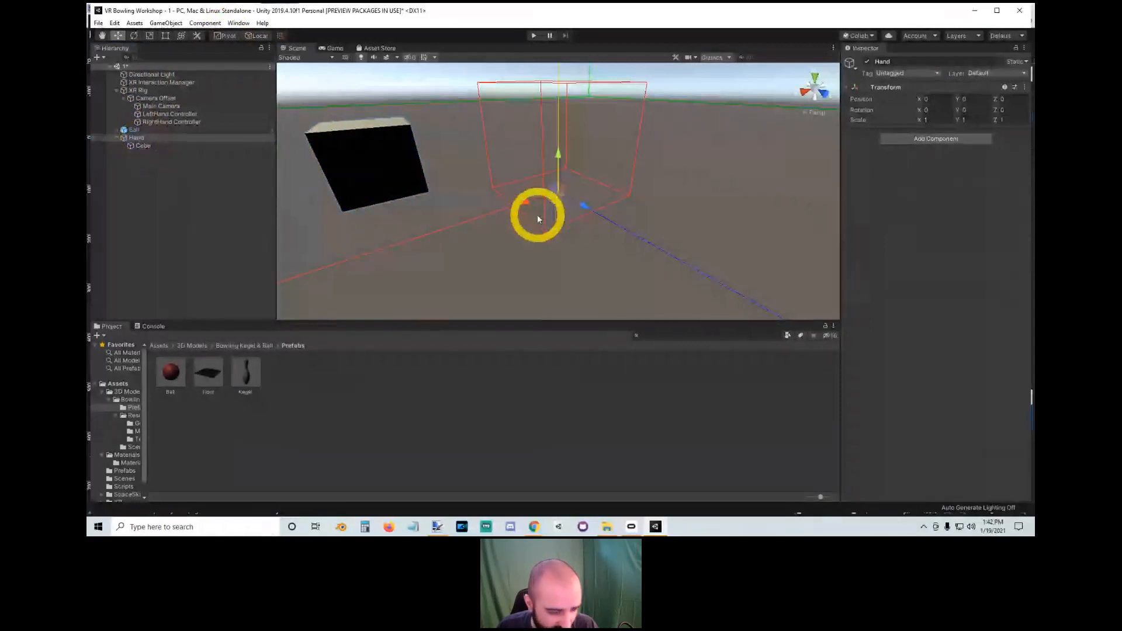
pyautogui.moveTo(560, 194)
pyautogui.mouseDown()
pyautogui.moveTo(530, 198)
pyautogui.moveTo(558, 187)
pyautogui.mouseUp()
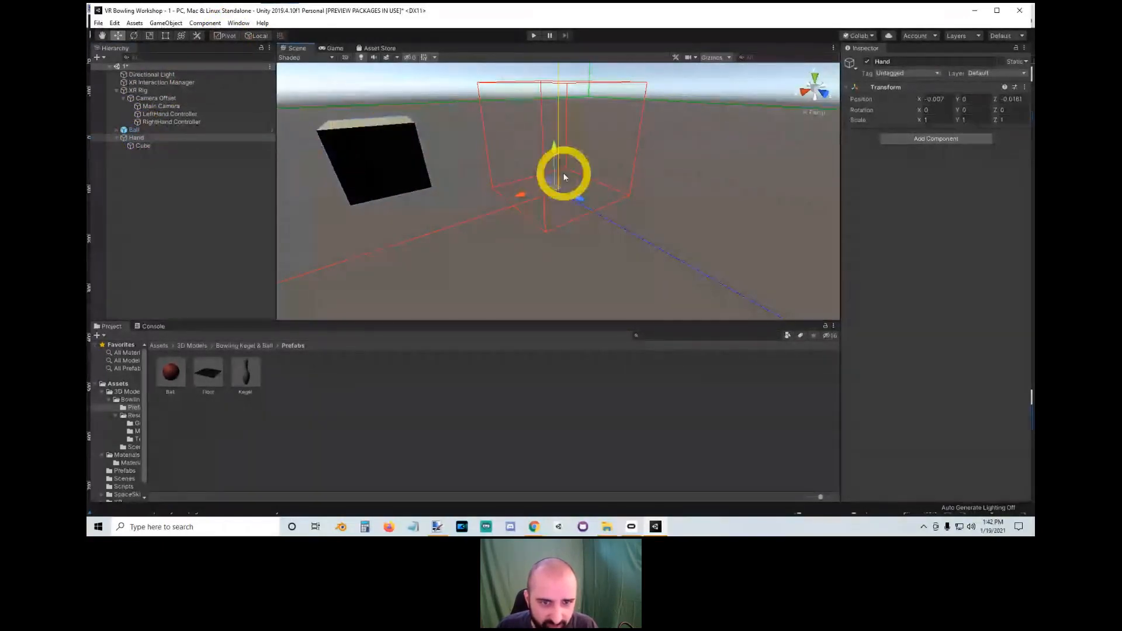
pyautogui.press('e')
pyautogui.moveTo(551, 168)
pyautogui.mouseDown()
pyautogui.moveTo(569, 176)
pyautogui.moveTo(526, 166)
pyautogui.moveTo(513, 178)
pyautogui.moveTo(539, 176)
pyautogui.mouseUp()
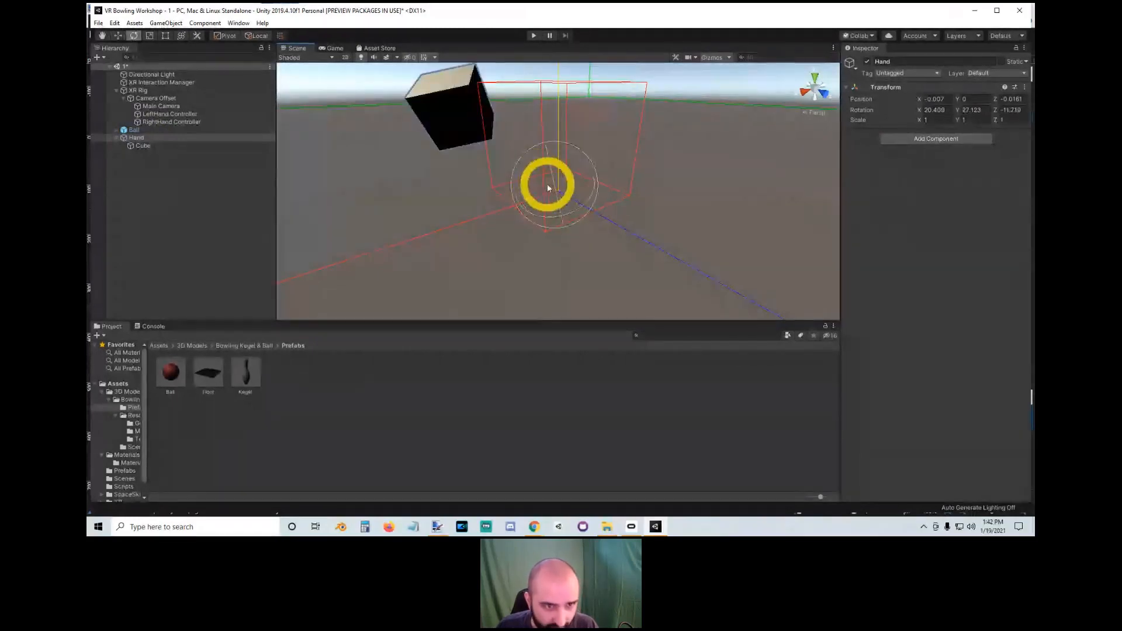
# Step: Undo the Hand's rotation and move and the Cube's offset
pyautogui.hotkey('ctrl', 'z')
pyautogui.hotkey('ctrl', 'z')
pyautogui.hotkey('ctrl', 'z')
pyautogui.hotkey('ctrl', 'z')
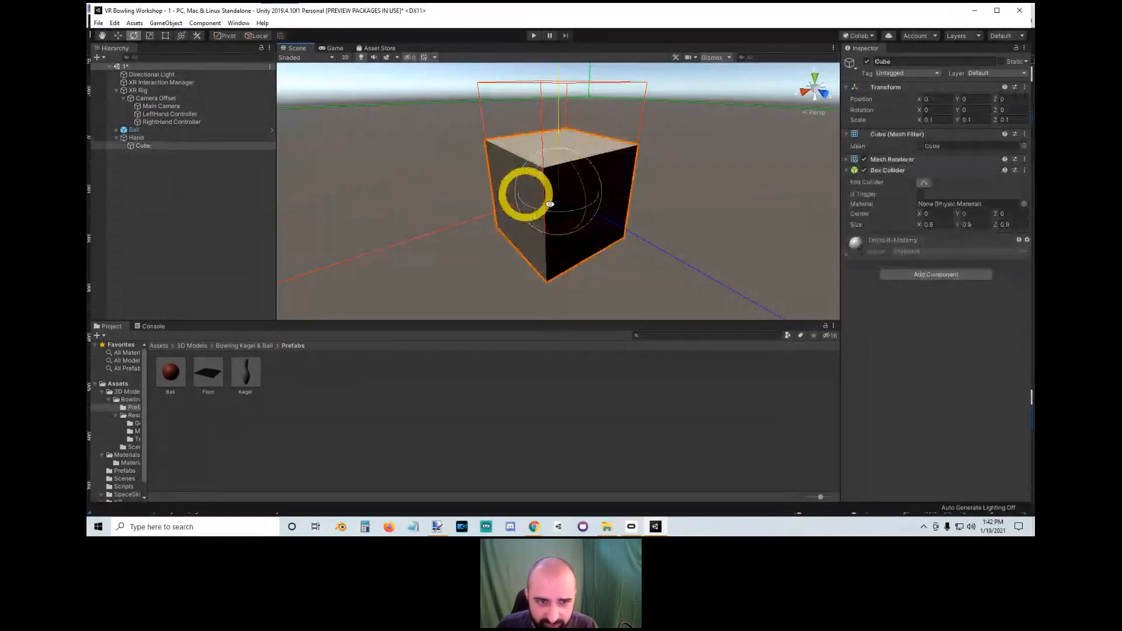
# Step: Save the Hand object with its Cube as a new prefab in the Assets/Prefabs folder
pyautogui.keyDown('alt'); pyautogui.moveTo(545, 208); pyautogui.dragTo(489, 201); pyautogui.keyUp('alt')
pyautogui.click(170, 136)
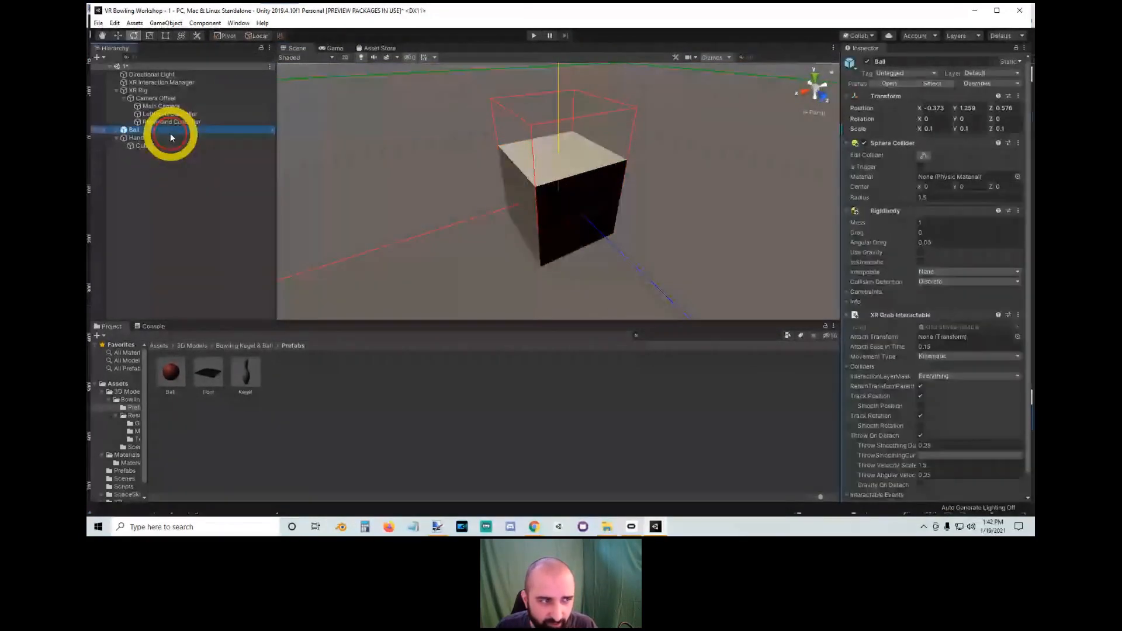
pyautogui.click(114, 383)
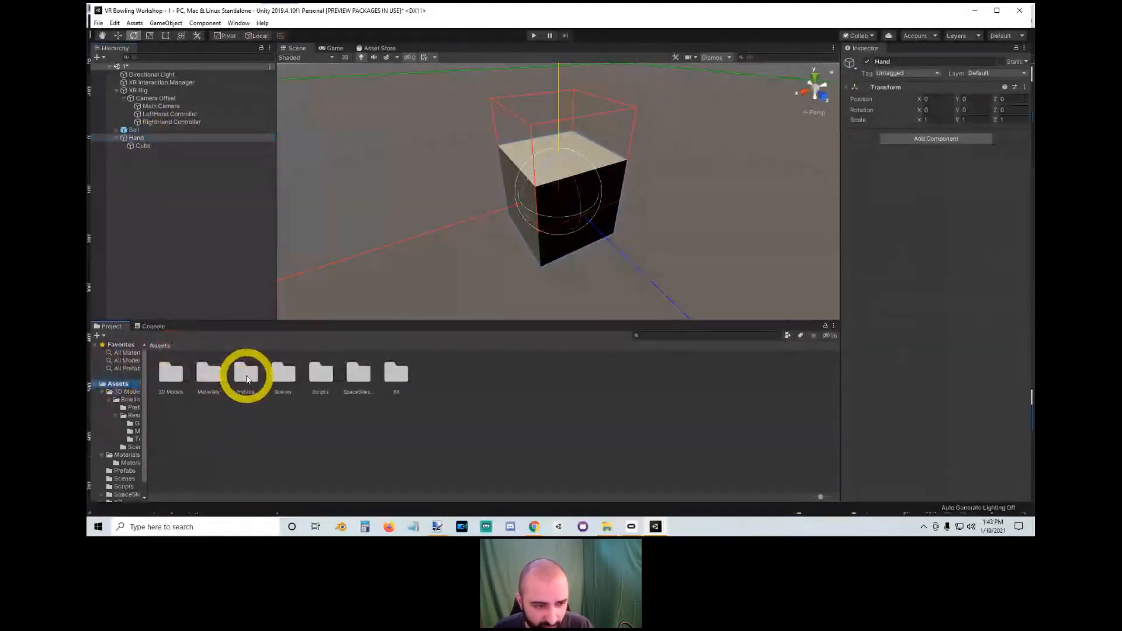
pyautogui.doubleClick(245, 377)
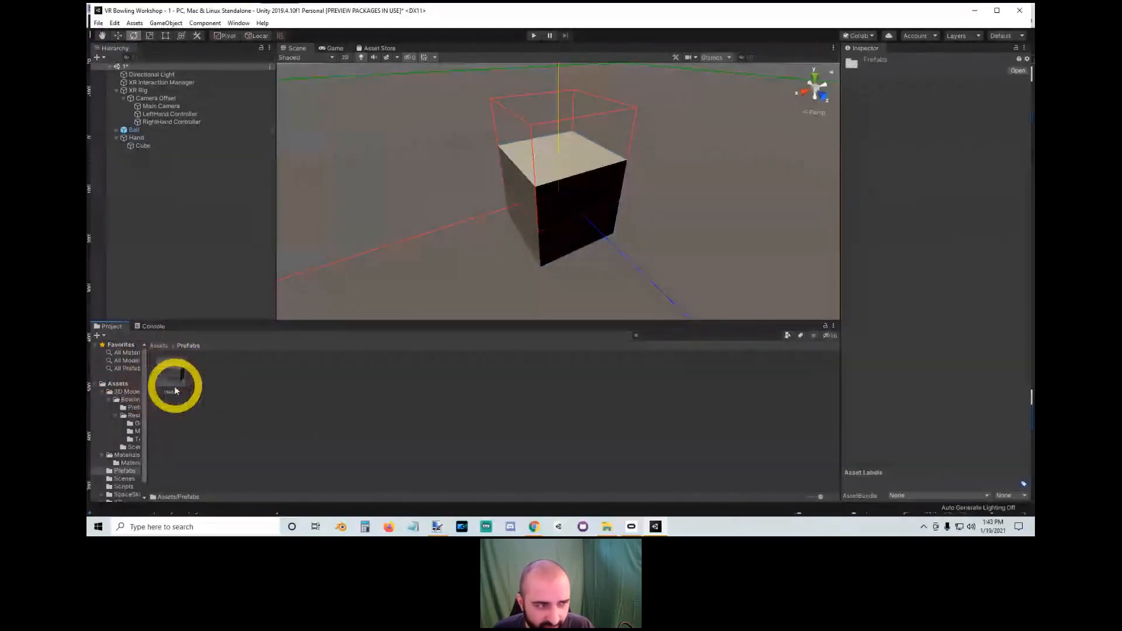
pyautogui.moveTo(170, 380); pyautogui.dragTo(236, 387)
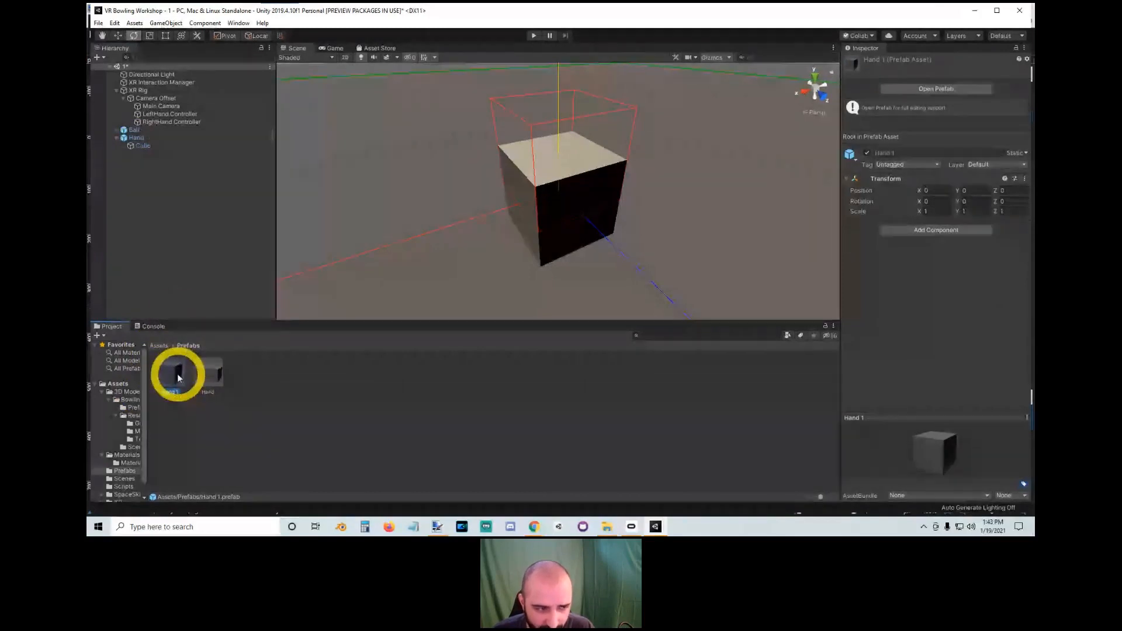
# Step: Place two instances of the Hand 1 prefab in the scene and move the first to about X 0.20, Z -0.13
pyautogui.moveTo(177, 373); pyautogui.dragTo(198, 274)
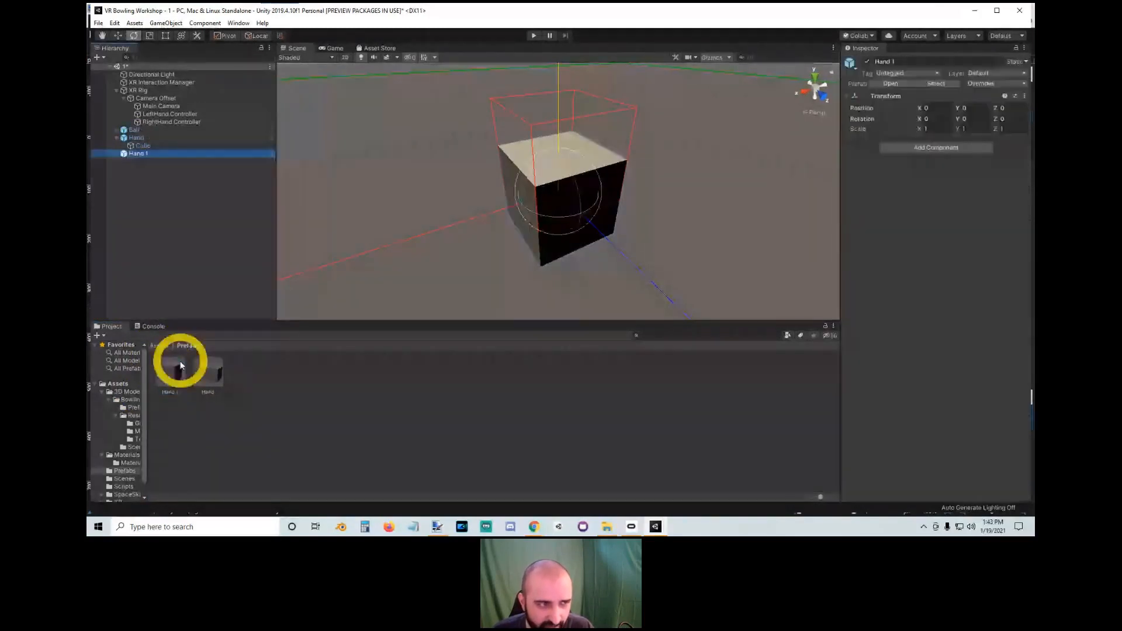
pyautogui.moveTo(180, 366); pyautogui.dragTo(380, 104)
pyautogui.press('w')
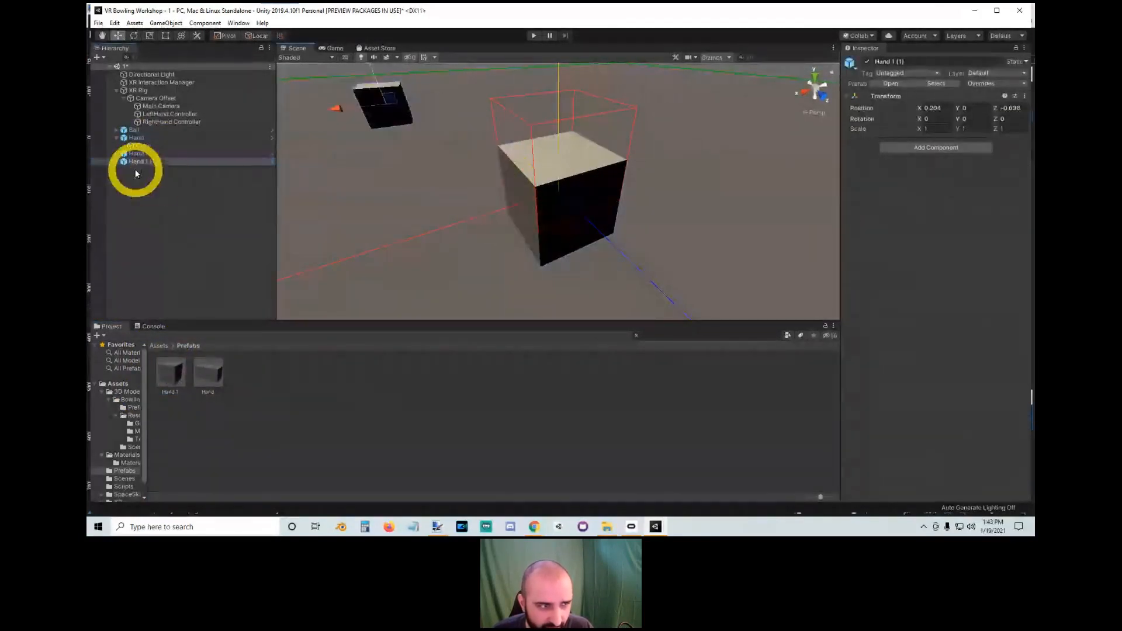
pyautogui.click(188, 153)
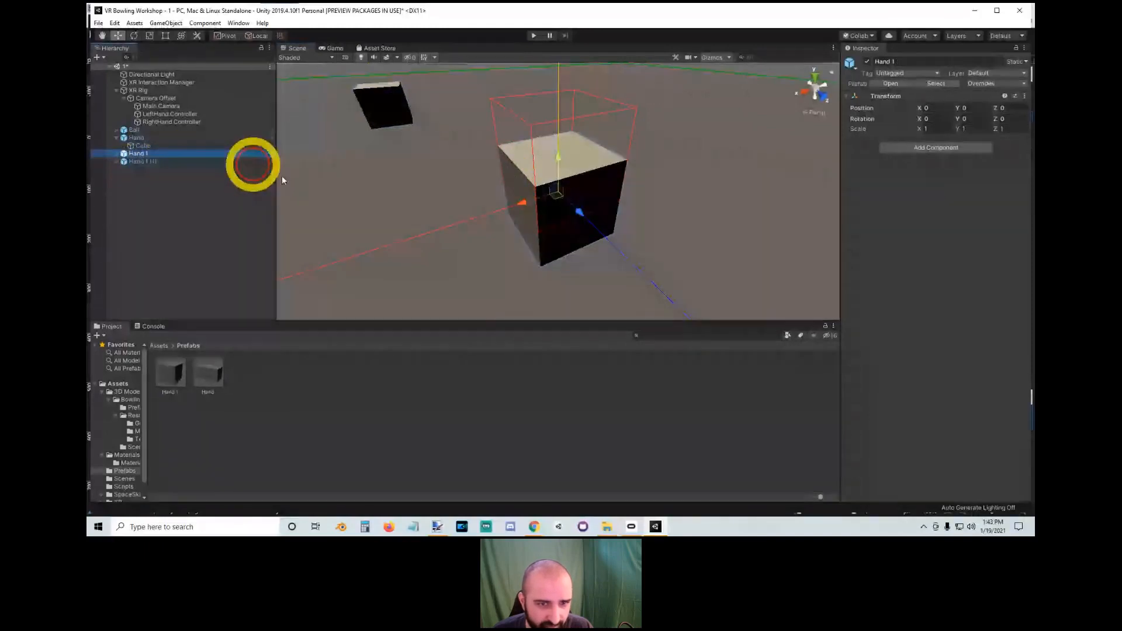
pyautogui.moveTo(555, 191); pyautogui.dragTo(363, 219)
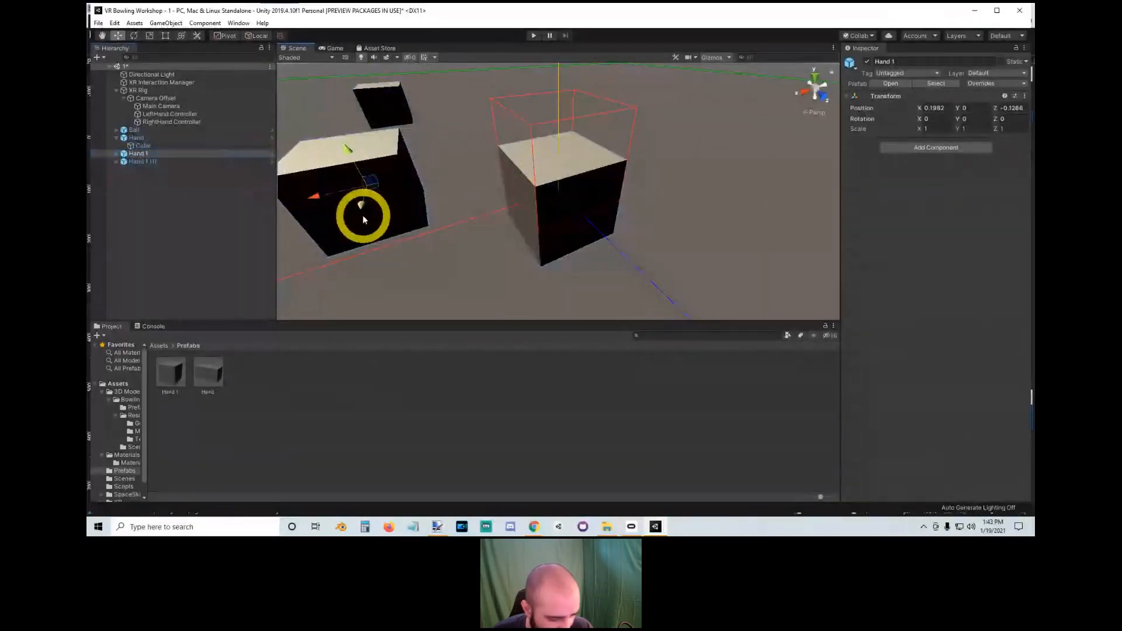
# Step: Delete the Hand object and both Hand 1 instances from the scene, keeping the prefab assets
pyautogui.keyDown('ctrl'); pyautogui.click(161, 162); pyautogui.keyUp('ctrl')
pyautogui.keyDown('ctrl'); pyautogui.click(154, 139); pyautogui.keyUp('ctrl')
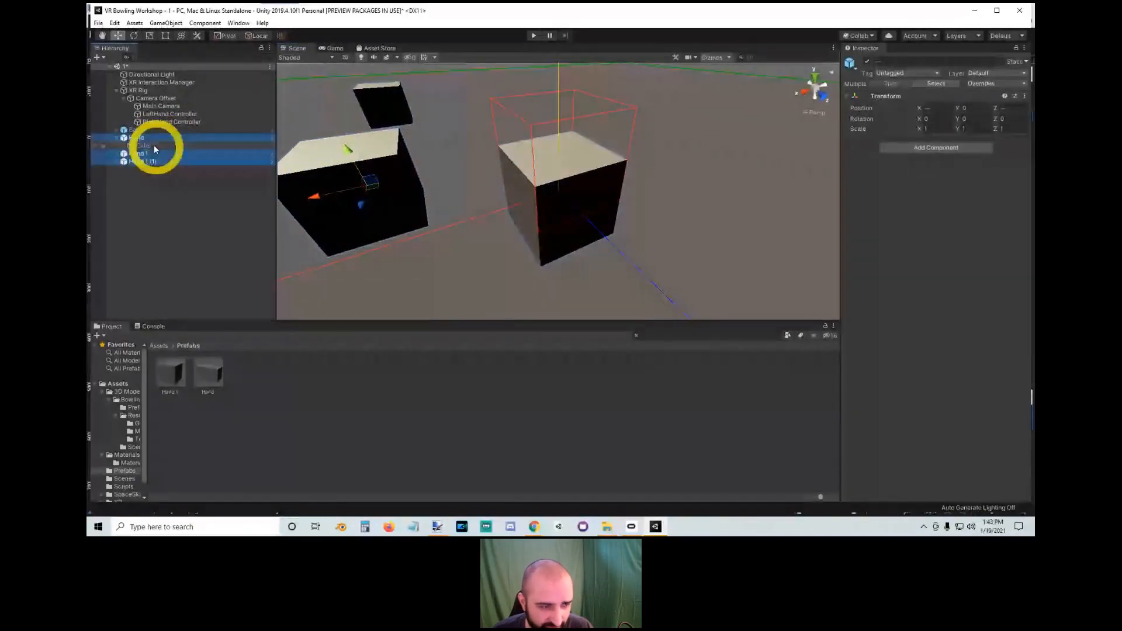
pyautogui.press('Delete')
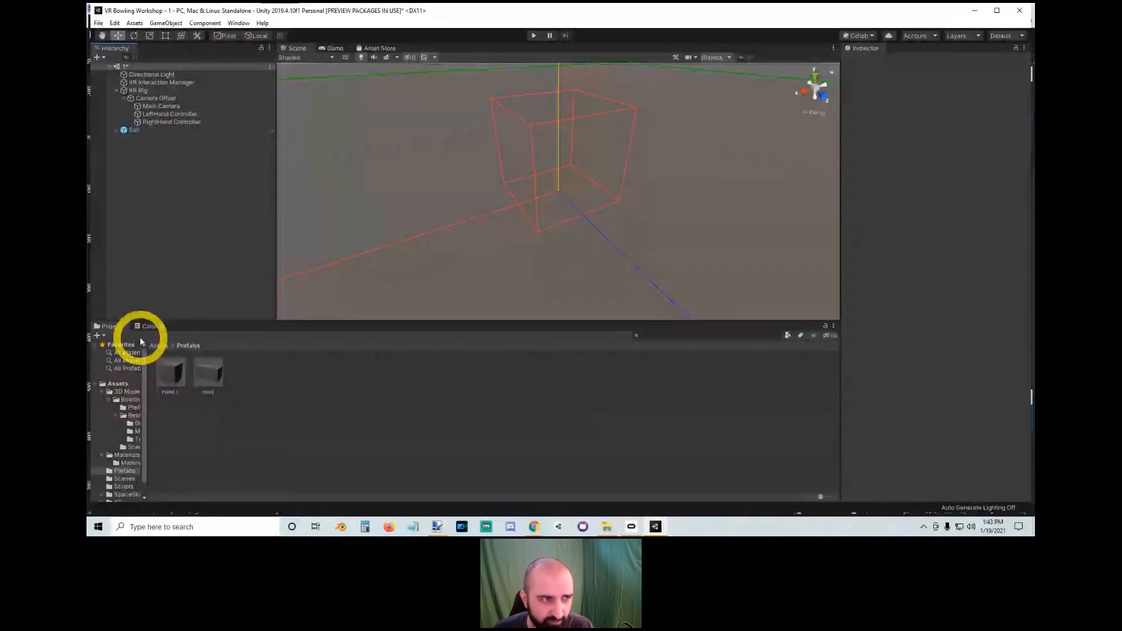
pyautogui.click(193, 176)
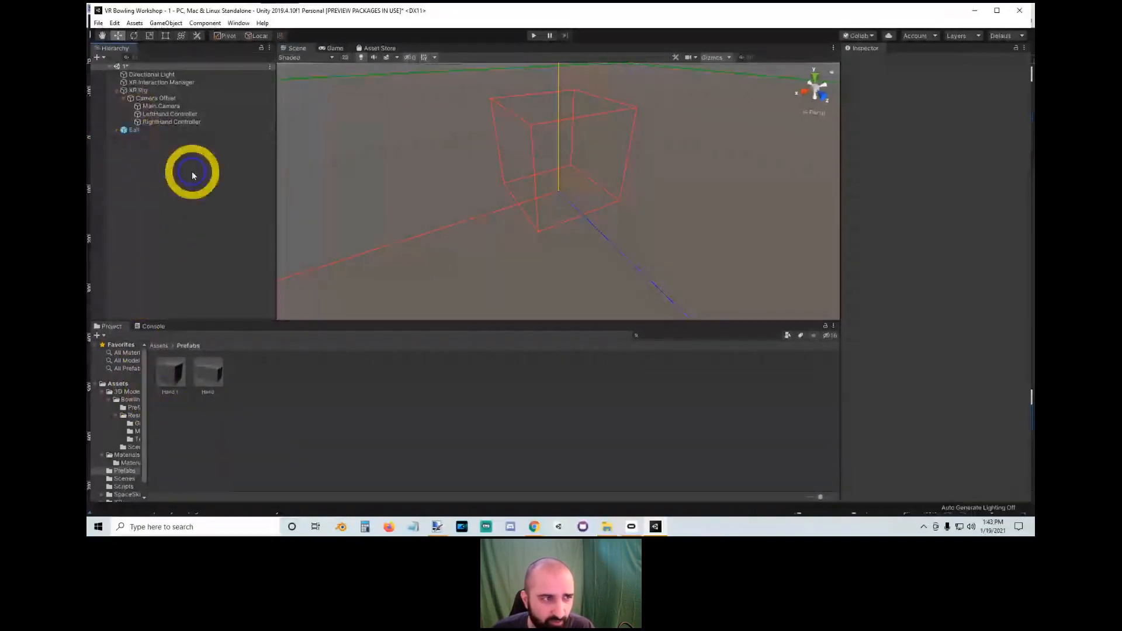
pyautogui.rightClick(193, 175)
pyautogui.click(164, 146)
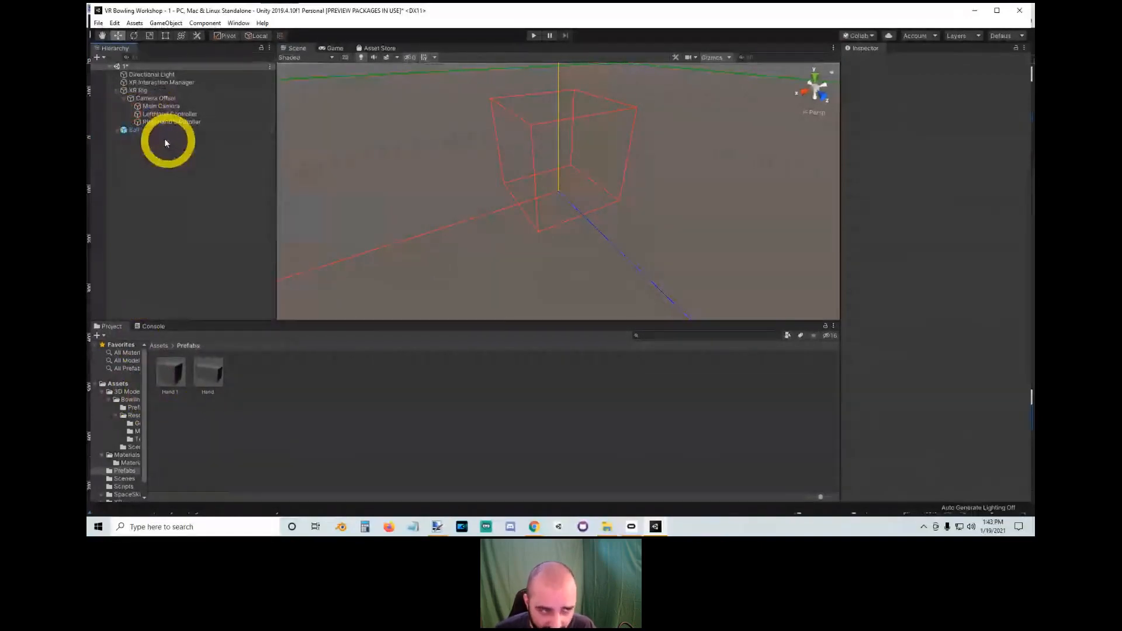
# Step: Assign the Hand 1 prefab as the XR Controller's Model Prefab on both the LeftHand Controller and the RightHand Controller
pyautogui.click(153, 114)
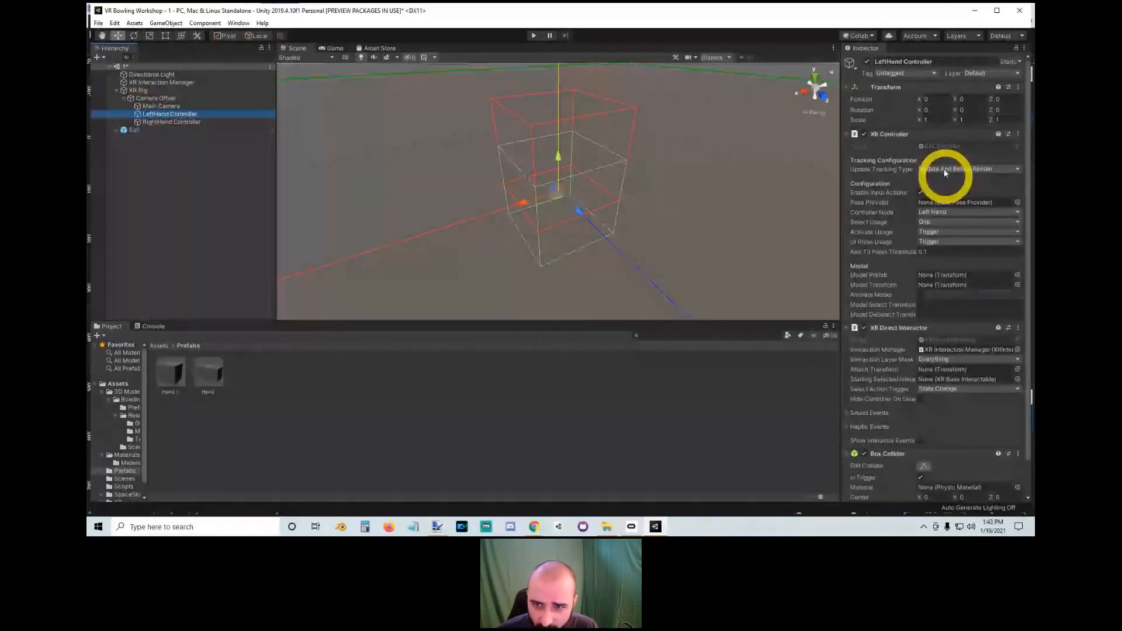
pyautogui.click(889, 135)
pyautogui.click(889, 135)
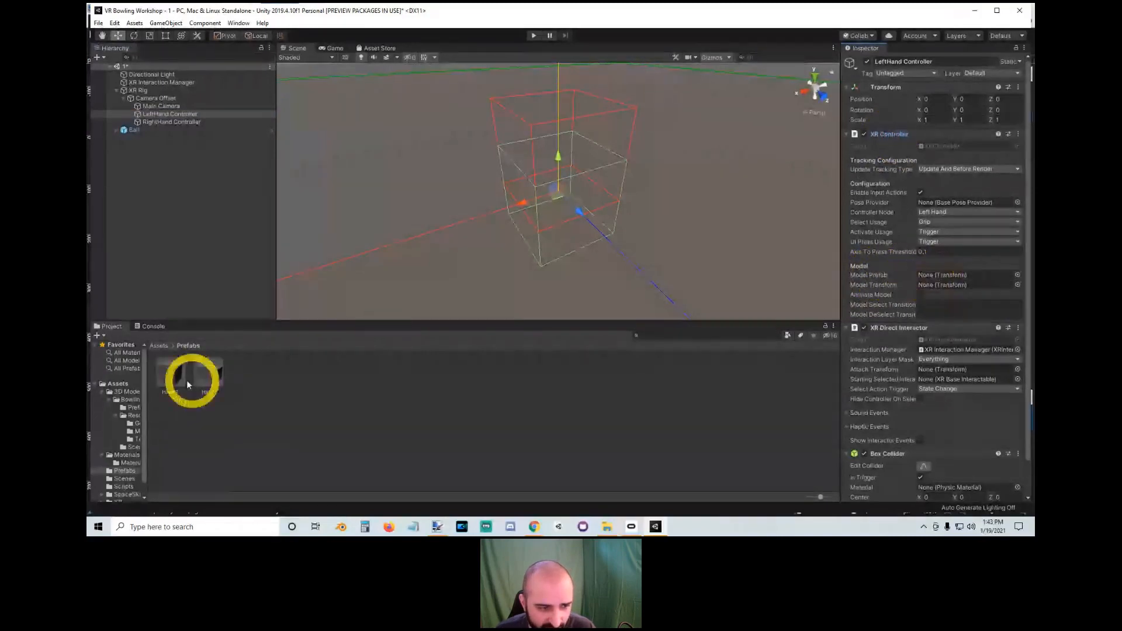
pyautogui.moveTo(167, 377); pyautogui.dragTo(950, 278)
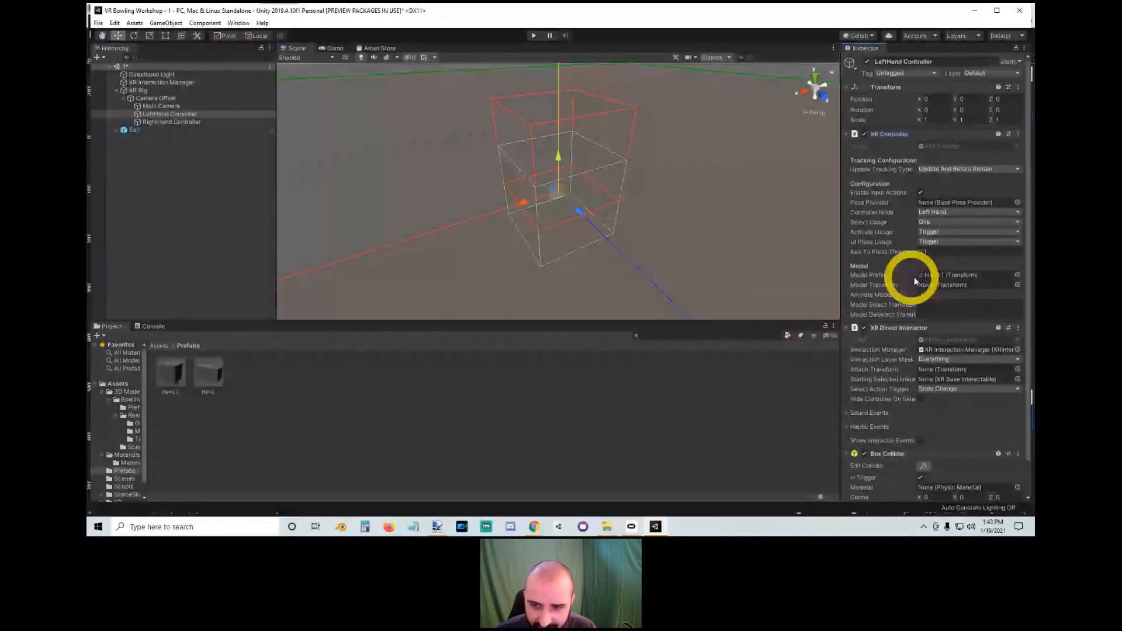
pyautogui.click(160, 122)
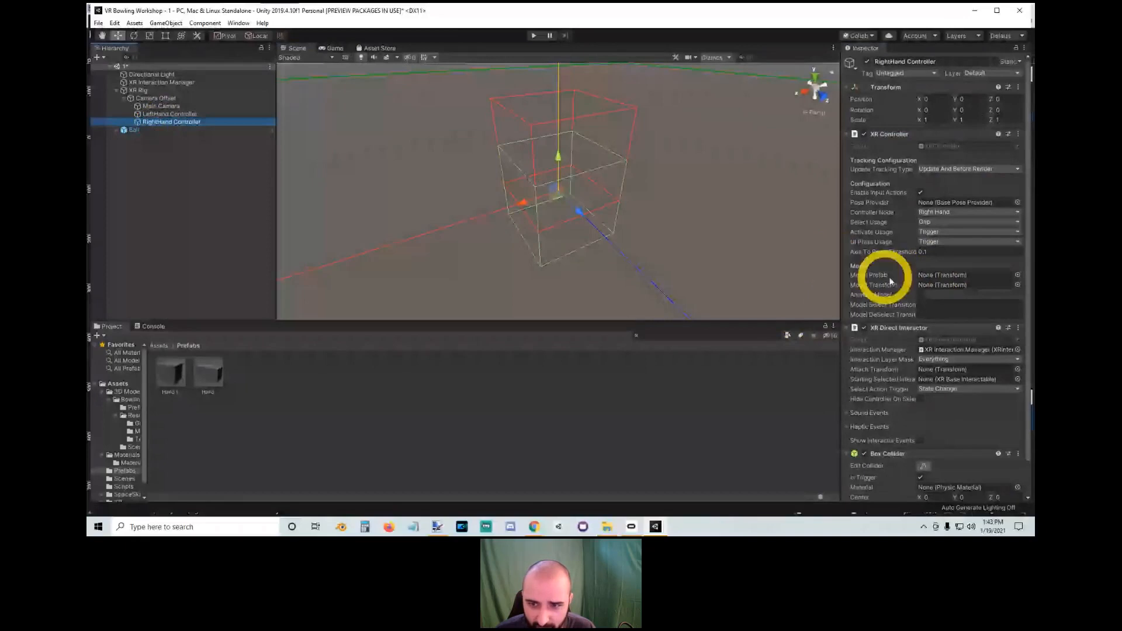
pyautogui.moveTo(887, 300); pyautogui.dragTo(958, 277)
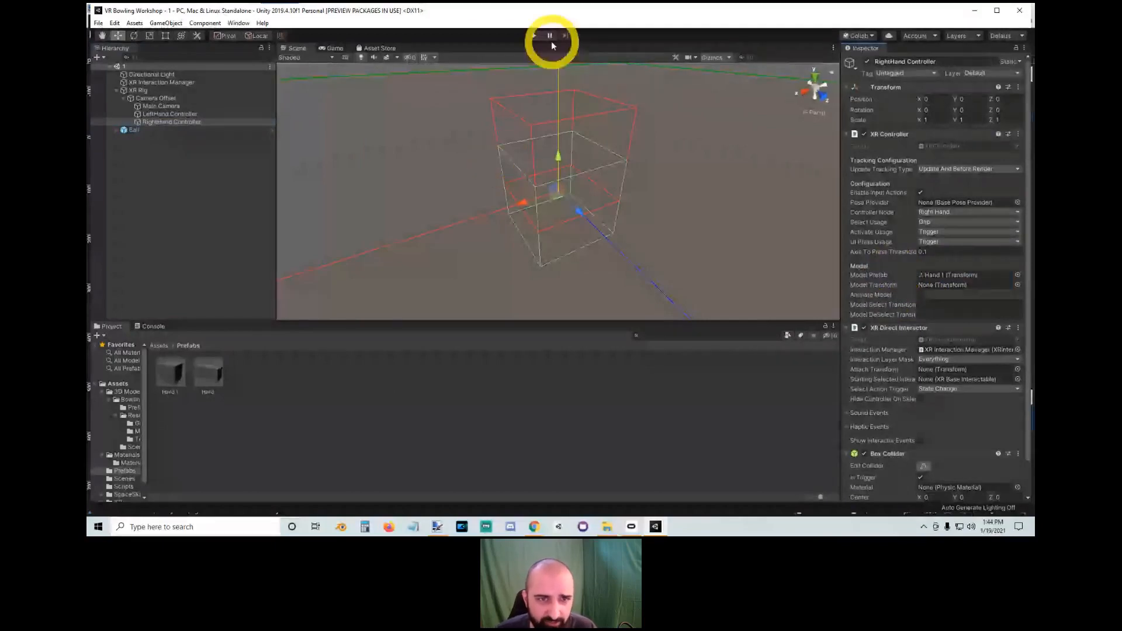
# Step: Run the scene in Play mode and dock the Game view beside the Scene view
pyautogui.click(533, 36)
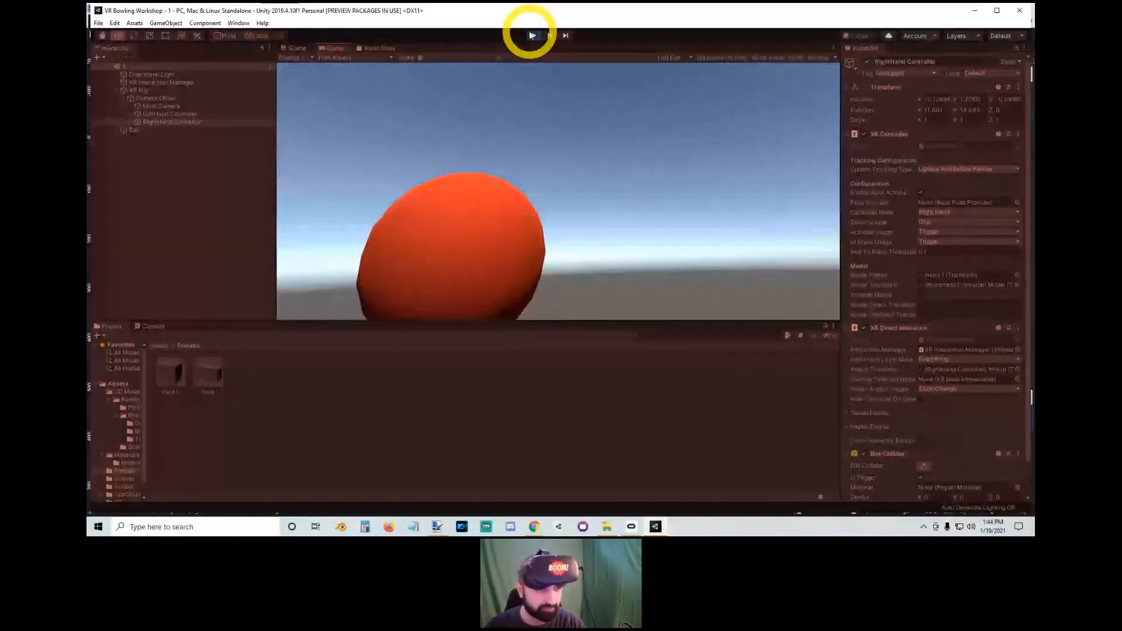
pyautogui.click(314, 49)
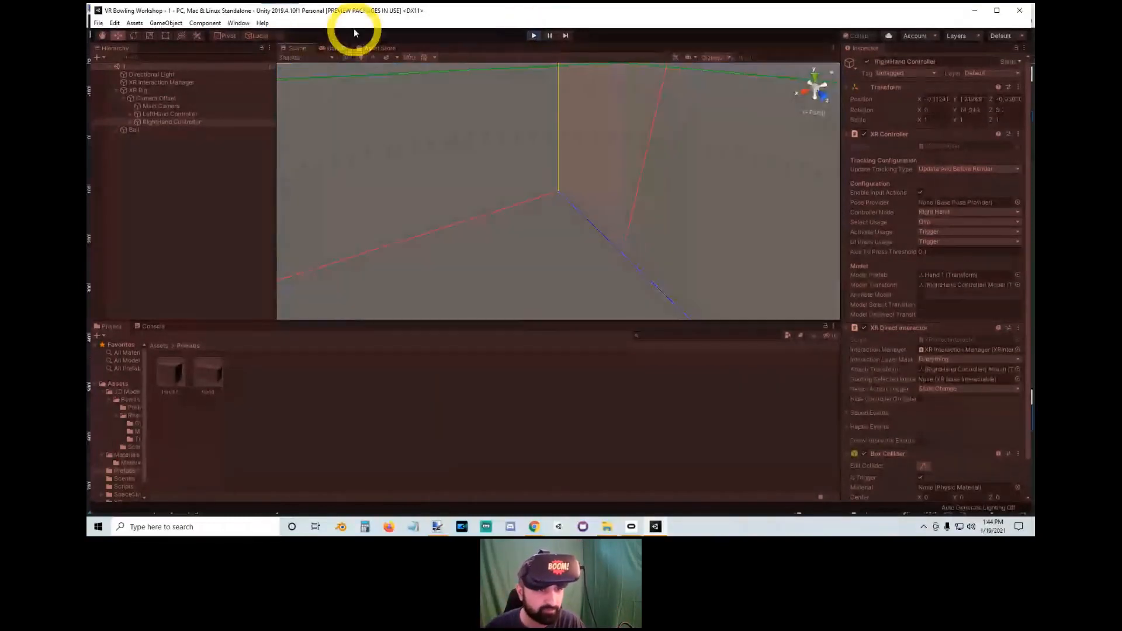
pyautogui.moveTo(328, 48); pyautogui.dragTo(592, 176)
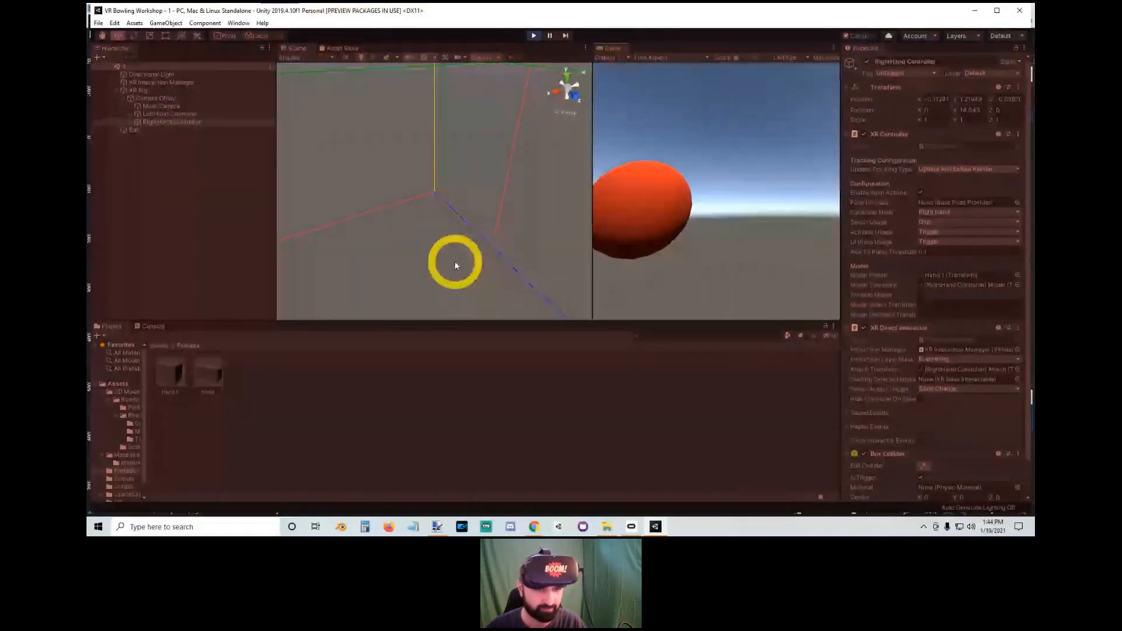
# Step: Move the Ball within the running scene to about X -0.10, Z 0.40, near the player's camera
pyautogui.moveTo(456, 265); pyautogui.dragTo(486, 237, button='right')
pyautogui.press('s')
pyautogui.click(491, 240)
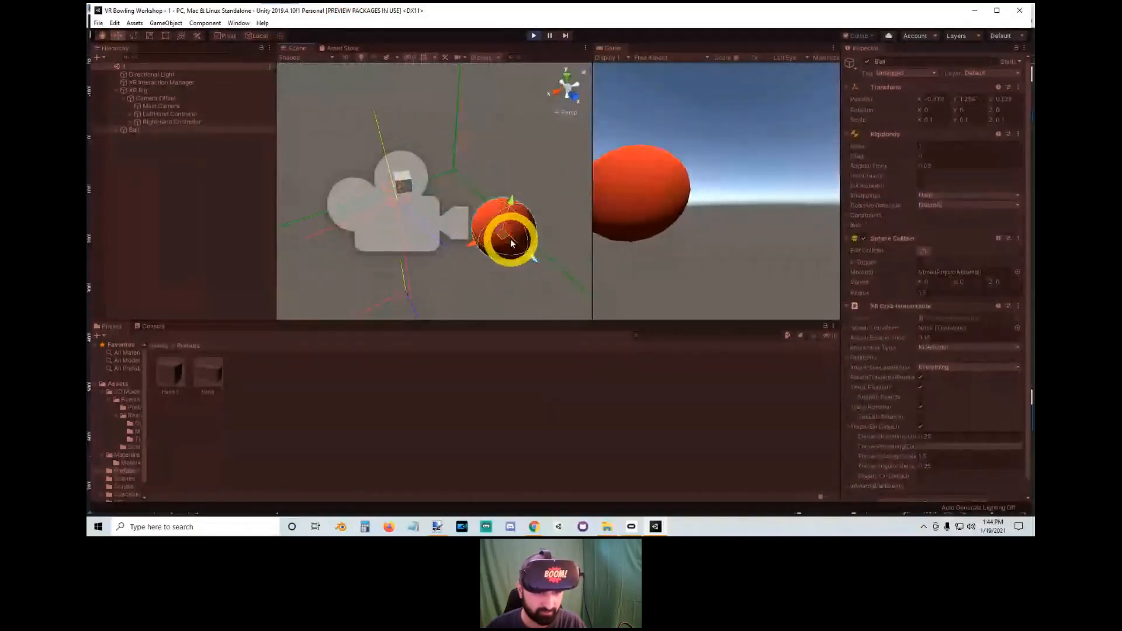
pyautogui.moveTo(510, 243); pyautogui.dragTo(437, 236)
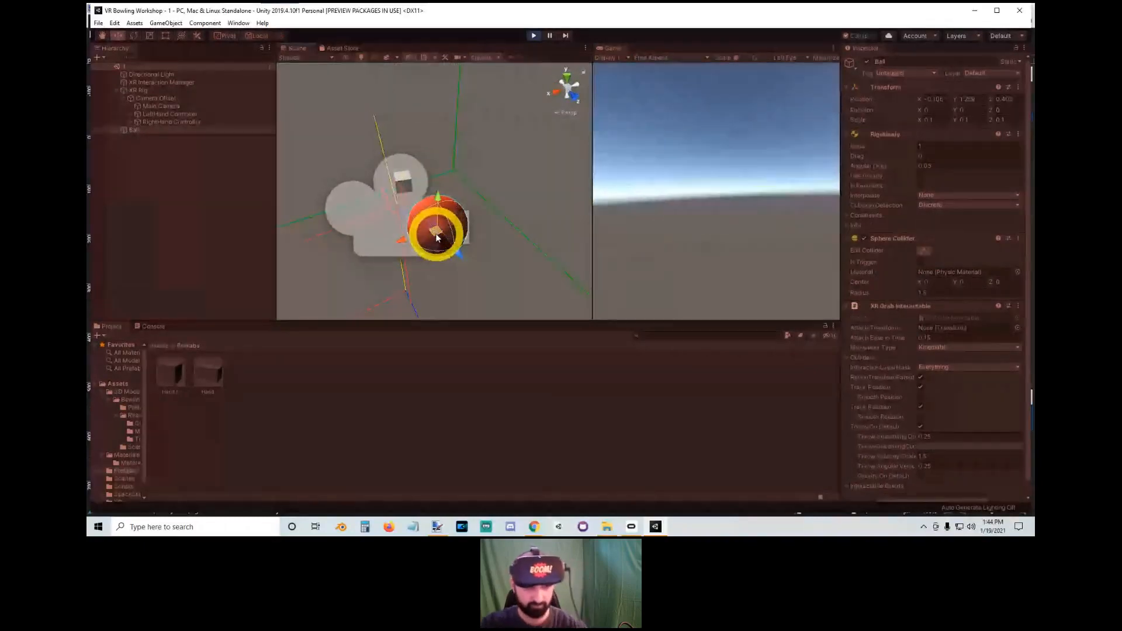
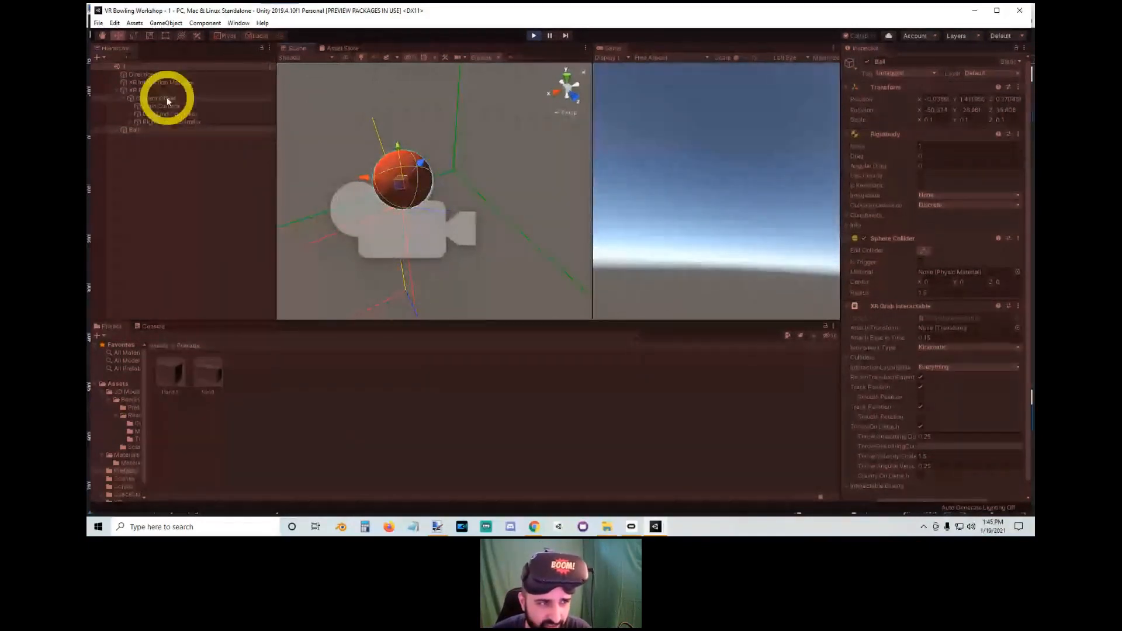
# Step: Stop Play mode and set the Main Camera's near clipping plane to 0.01
pyautogui.click(152, 107)
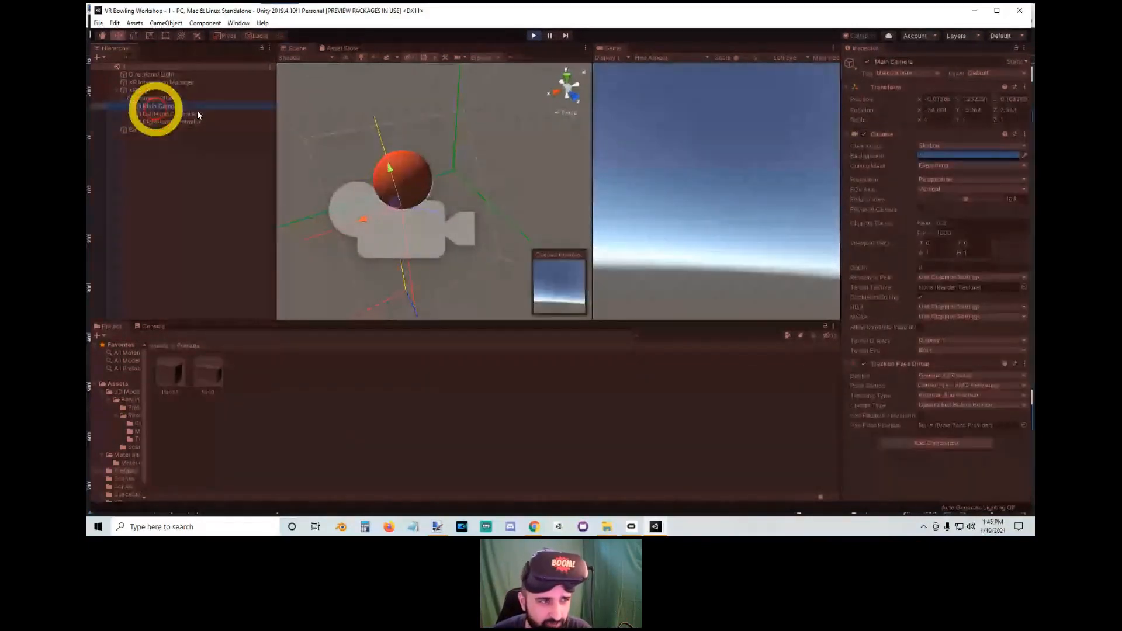
pyautogui.hotkey('ctrl', 'p')
pyautogui.click(154, 108)
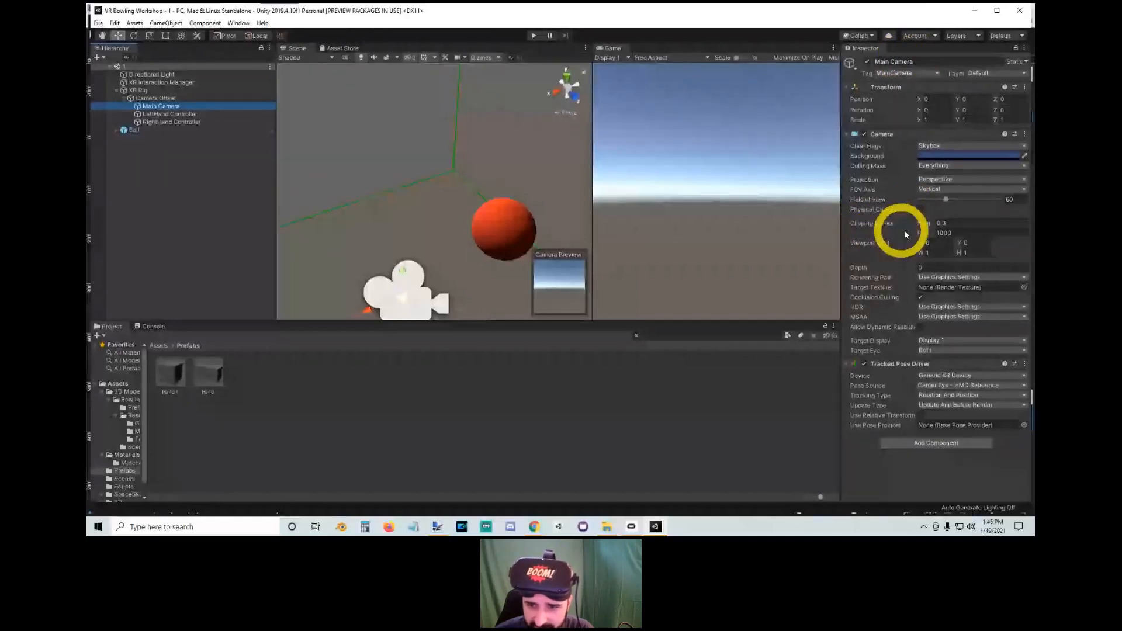
pyautogui.click(938, 223)
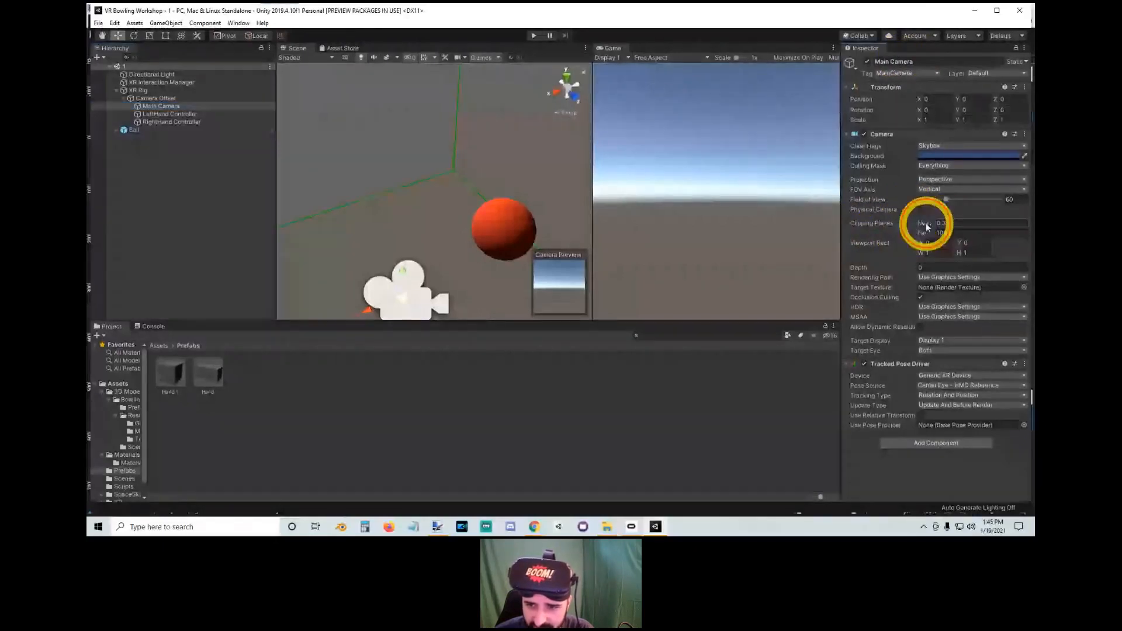
pyautogui.write('0.01')
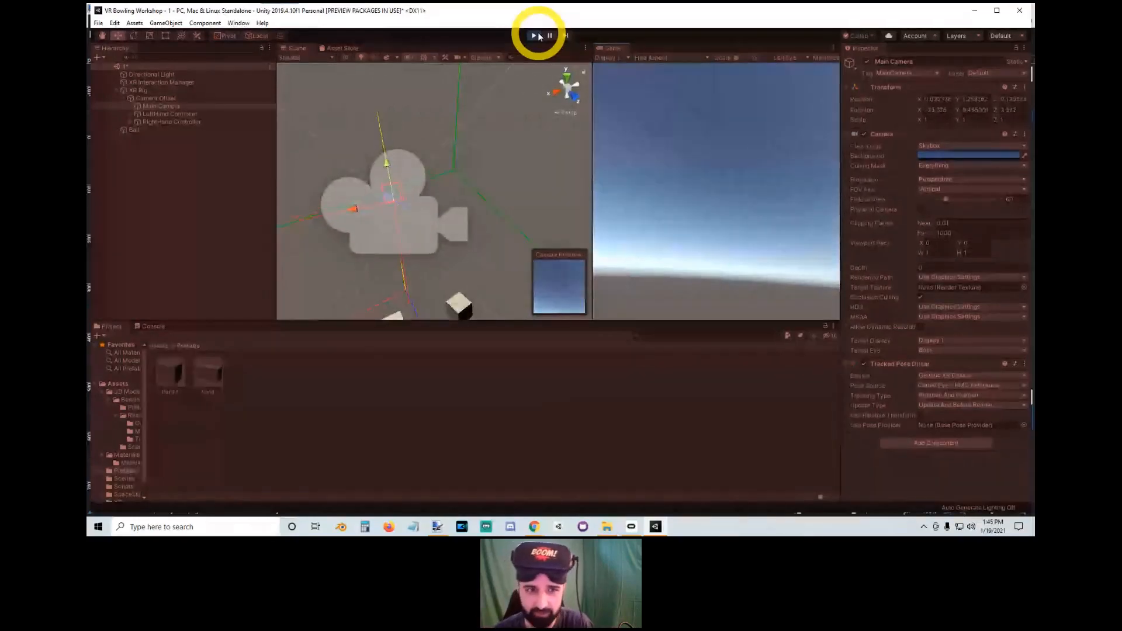
# Step: Stop Play mode, collapse the XR Rig in the Hierarchy, and frame the Ball in the Scene view
pyautogui.click(539, 36)
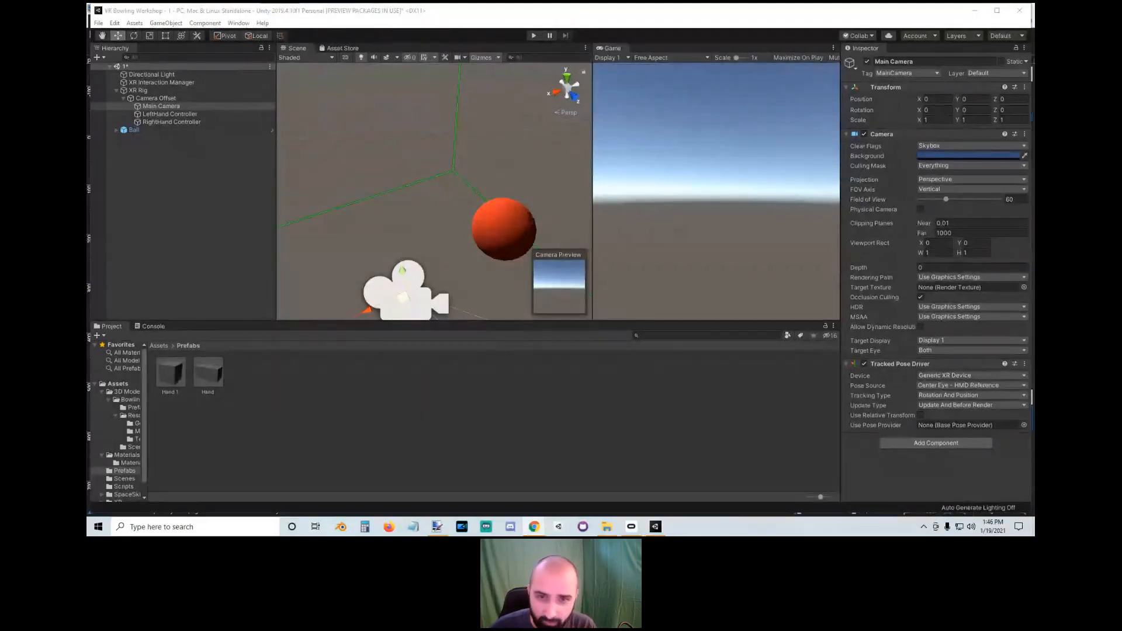
pyautogui.click(113, 343)
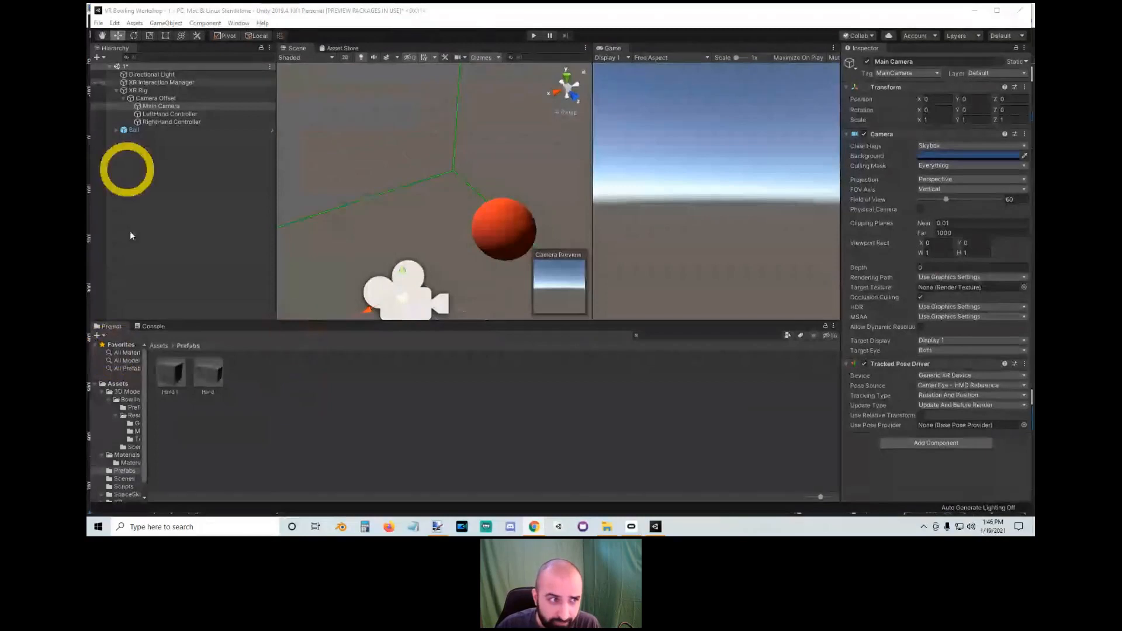
pyautogui.click(117, 90)
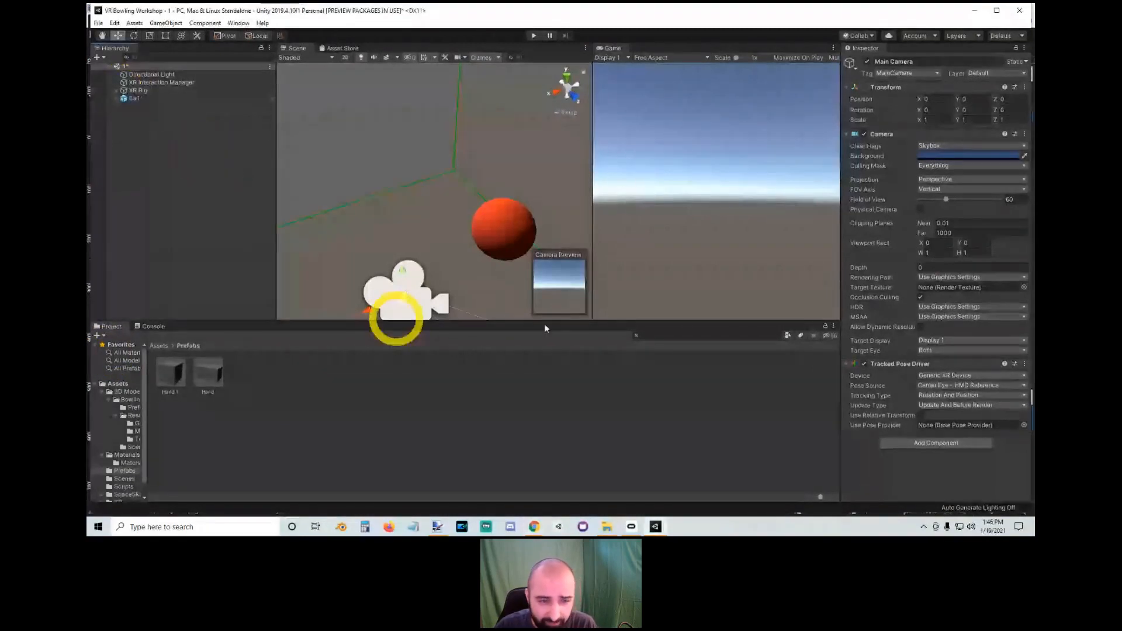
pyautogui.keyDown('alt'); pyautogui.moveTo(393, 318); pyautogui.dragTo(430, 201); pyautogui.keyUp('alt')
pyautogui.doubleClick(158, 97)
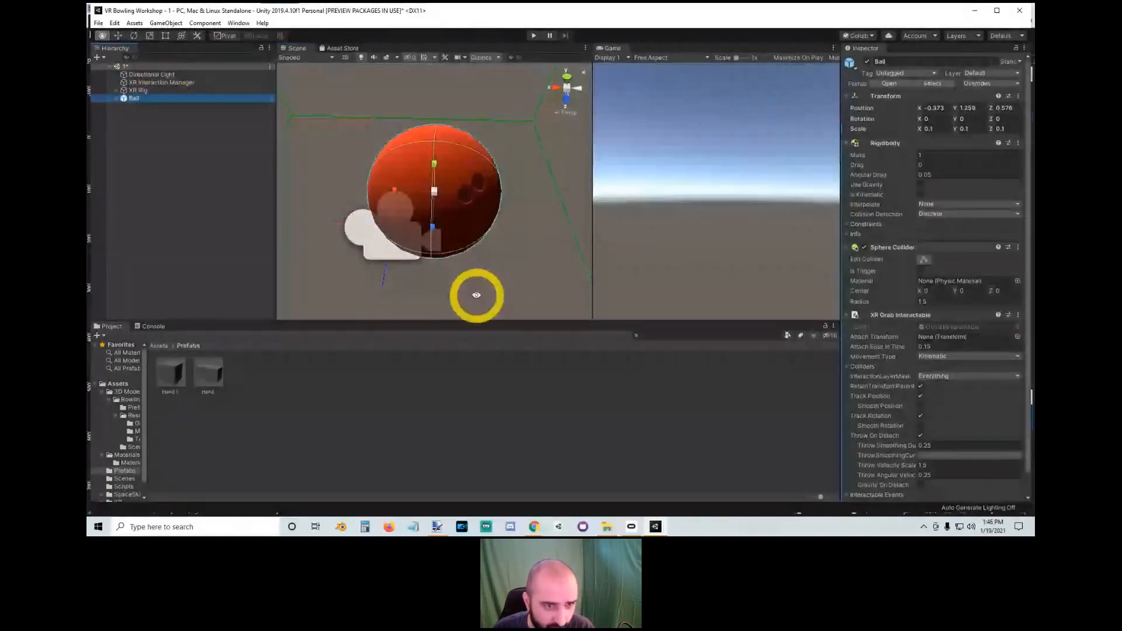
pyautogui.keyDown('alt'); pyautogui.scroll(-3, 476, 296); pyautogui.keyUp('alt')
pyautogui.keyDown('alt'); pyautogui.moveTo(550, 160); pyautogui.dragTo(214, 157); pyautogui.keyUp('alt')
pyautogui.rightClick(214, 156)
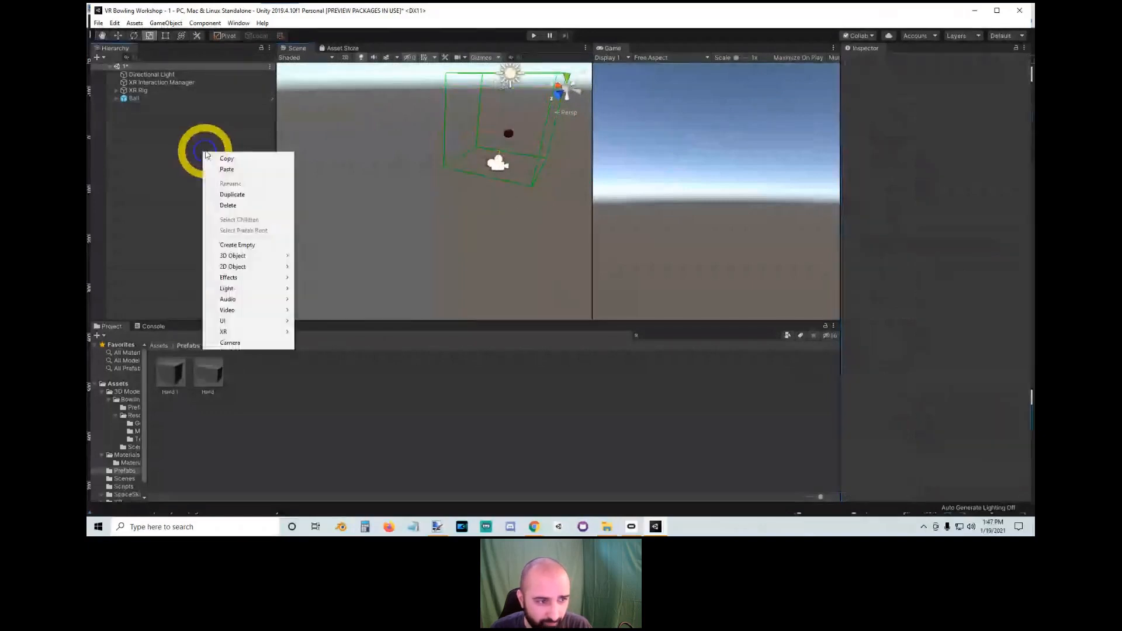
pyautogui.click(200, 288)
# Step: Add the Kegel prefab from 3D Models/Bowling Kegel & Ball/Prefabs to the scene
pyautogui.click(115, 383)
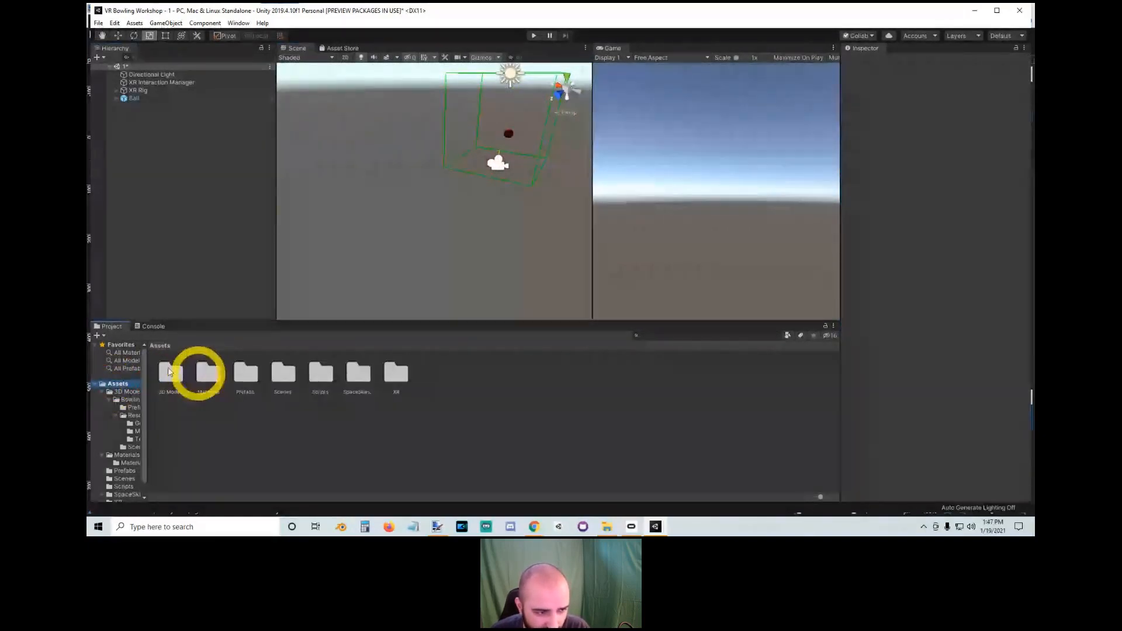
pyautogui.doubleClick(176, 380)
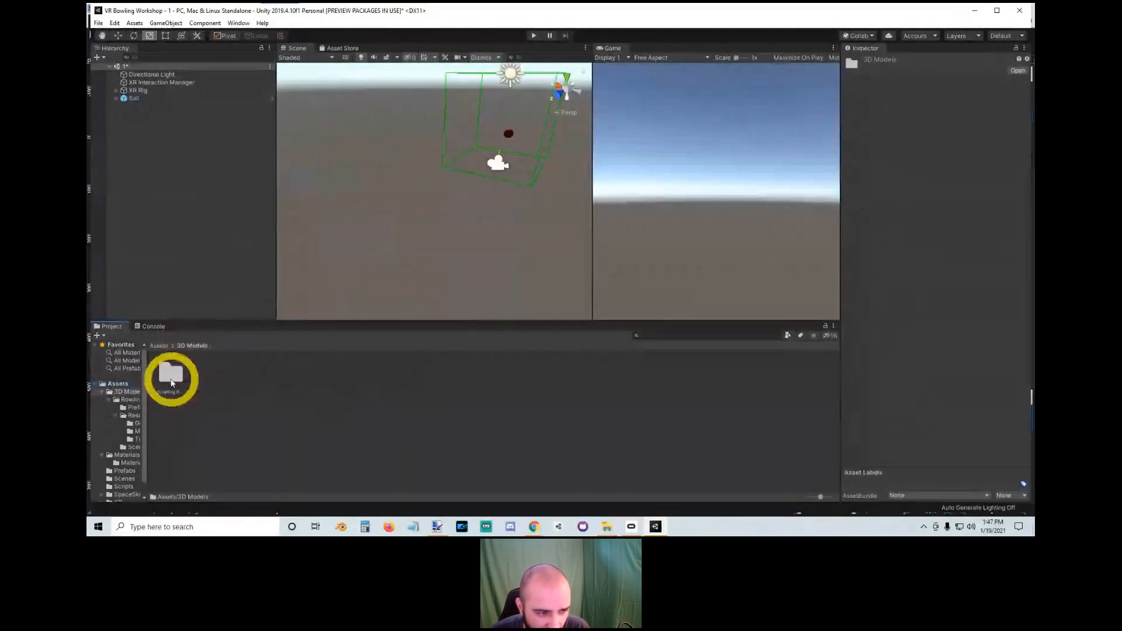
pyautogui.doubleClick(171, 383)
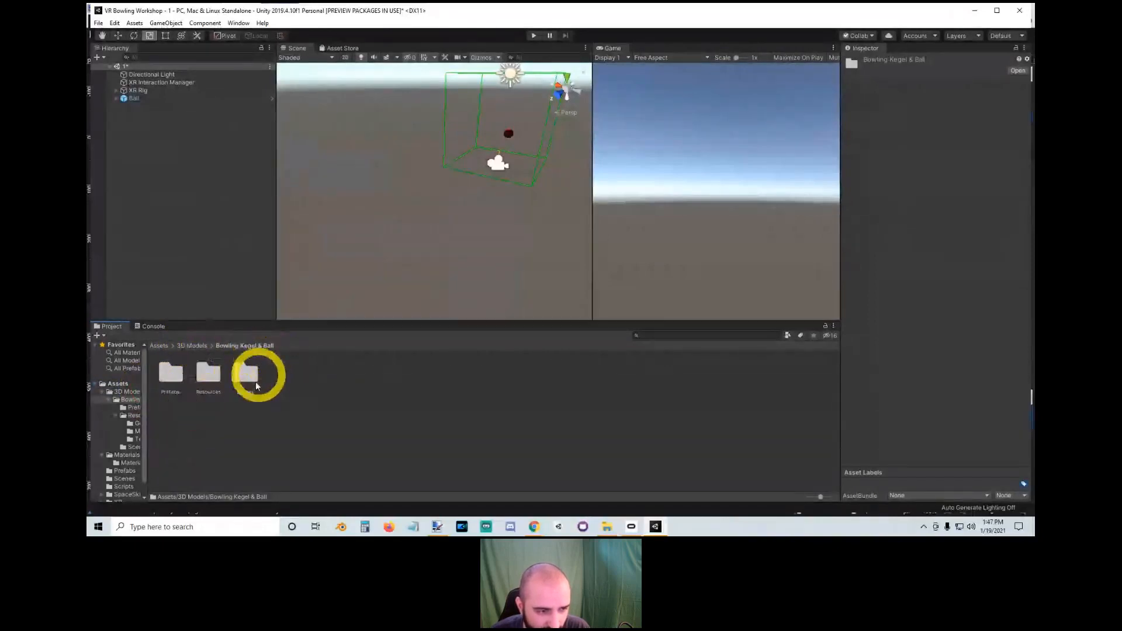
pyautogui.doubleClick(167, 379)
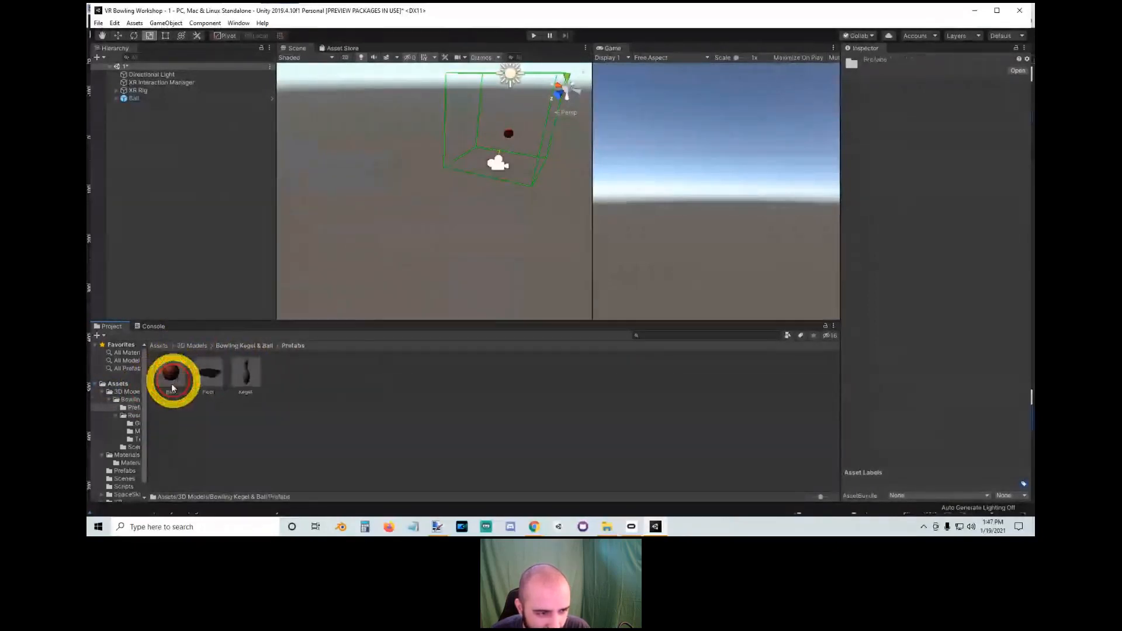
pyautogui.click(250, 375)
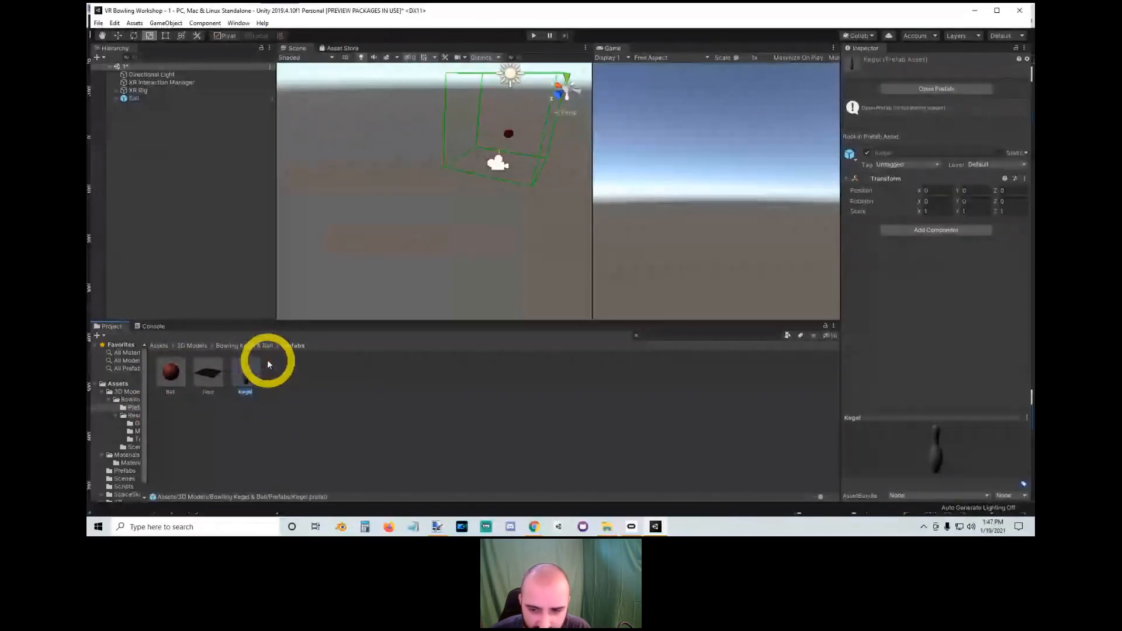
pyautogui.click(931, 455)
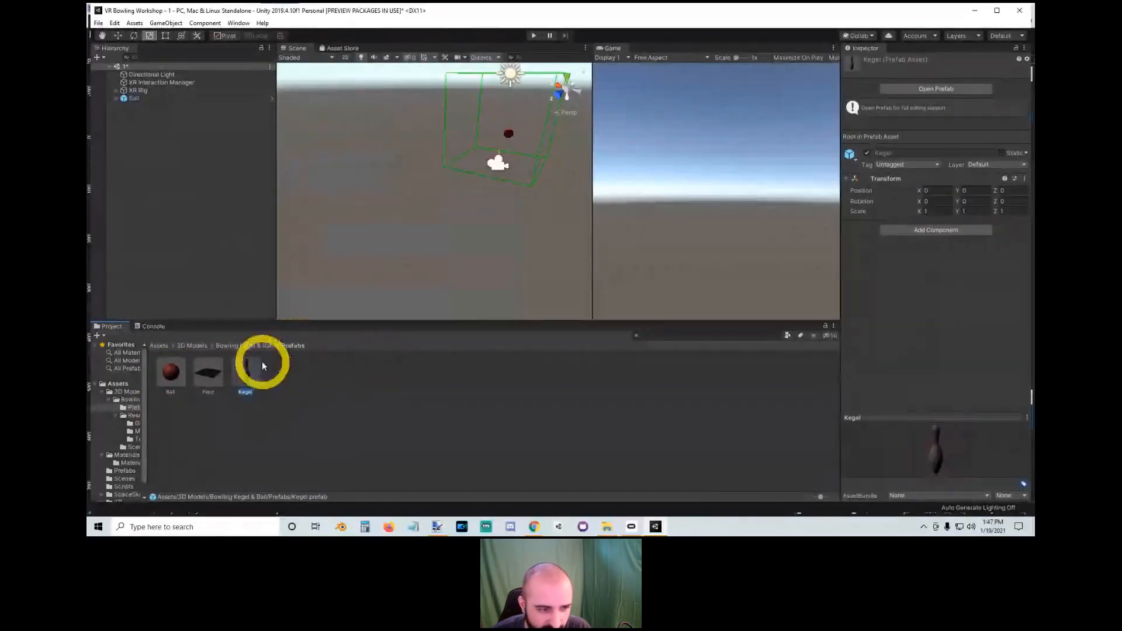
pyautogui.moveTo(259, 373); pyautogui.dragTo(188, 249)
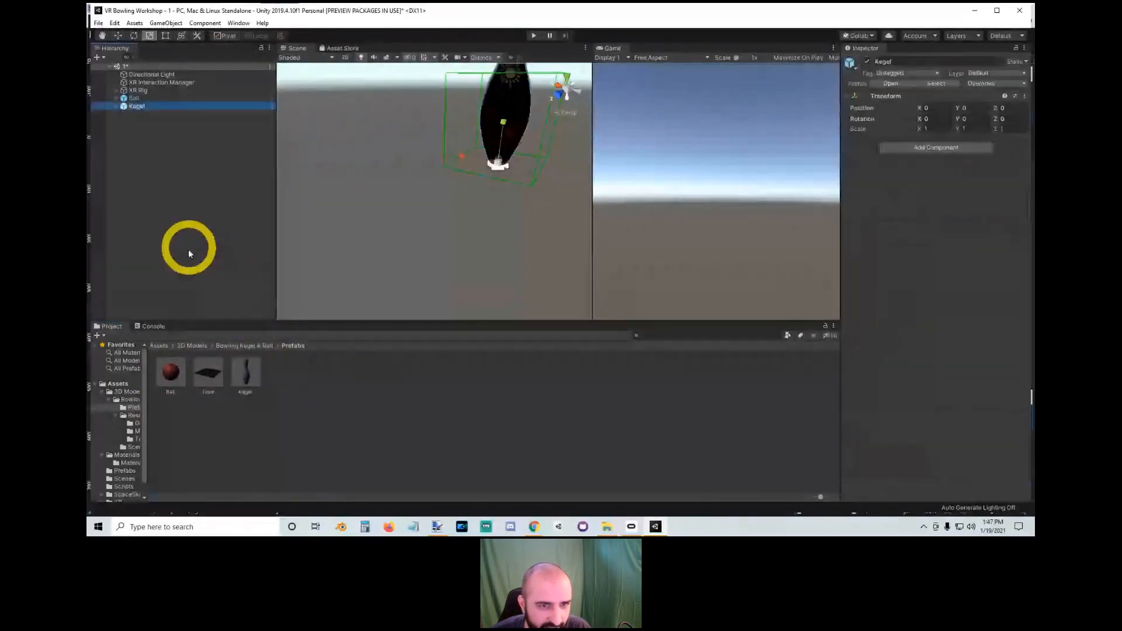
# Step: Scale the Kegel pin down uniformly to about 0.154 and compare its size with the Ball
pyautogui.press('f')
pyautogui.keyDown('alt'); pyautogui.moveTo(536, 132); pyautogui.dragTo(437, 225); pyautogui.keyUp('alt')
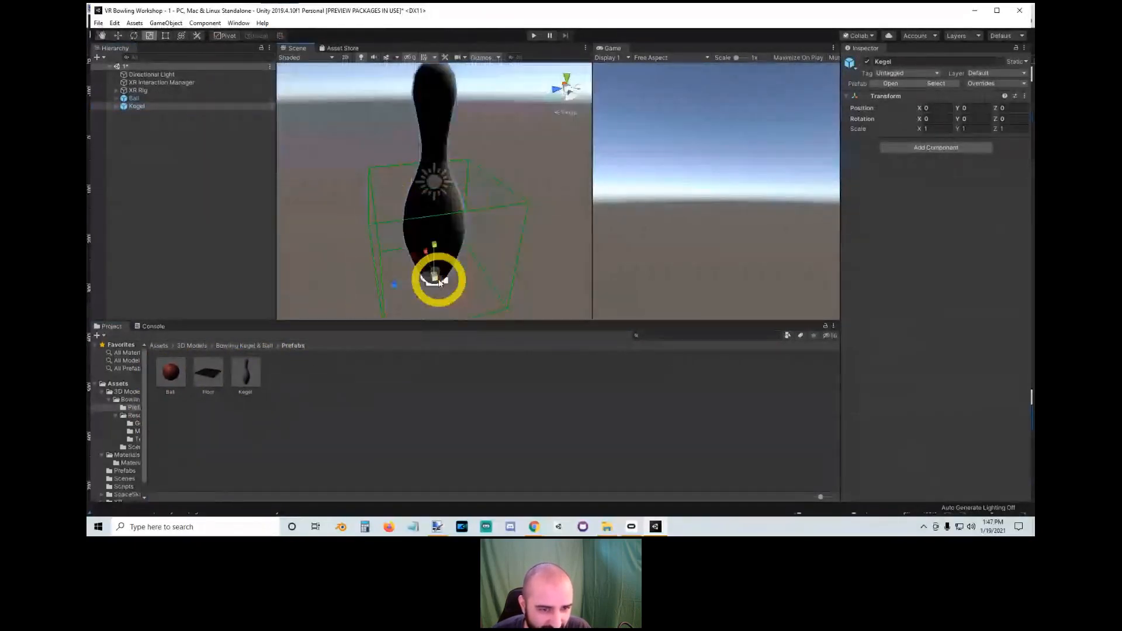
pyautogui.moveTo(436, 277)
pyautogui.mouseDown()
pyautogui.moveTo(418, 303)
pyautogui.moveTo(444, 299)
pyautogui.moveTo(432, 277)
pyautogui.mouseUp()
pyautogui.press('f')
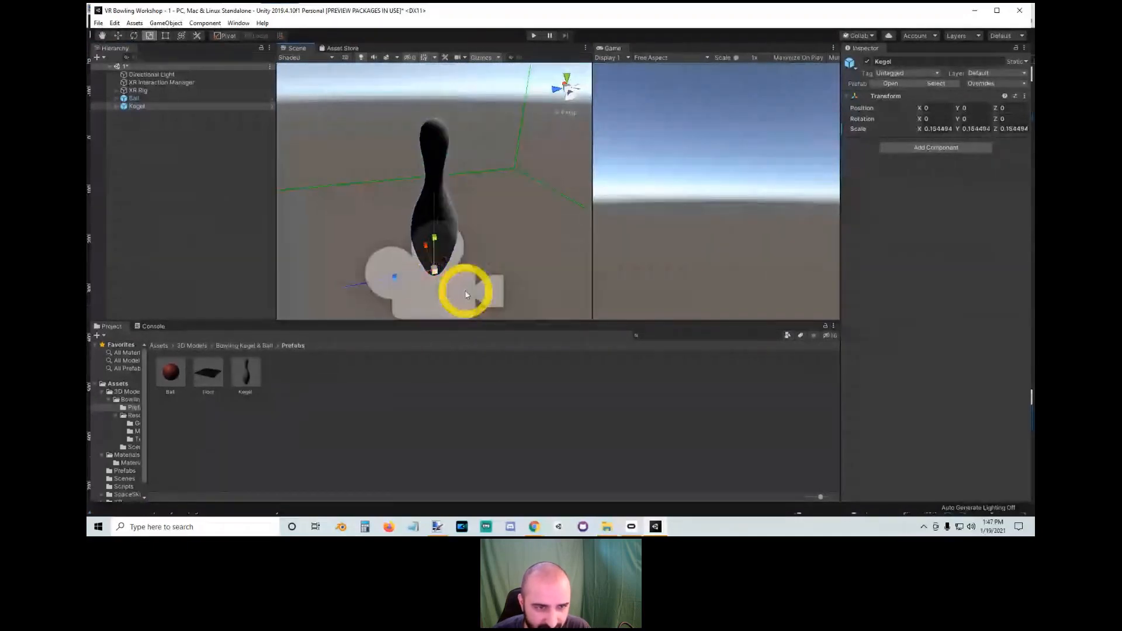
pyautogui.moveTo(465, 290); pyautogui.dragTo(475, 241, button='right')
pyautogui.press('s')
pyautogui.press('s')
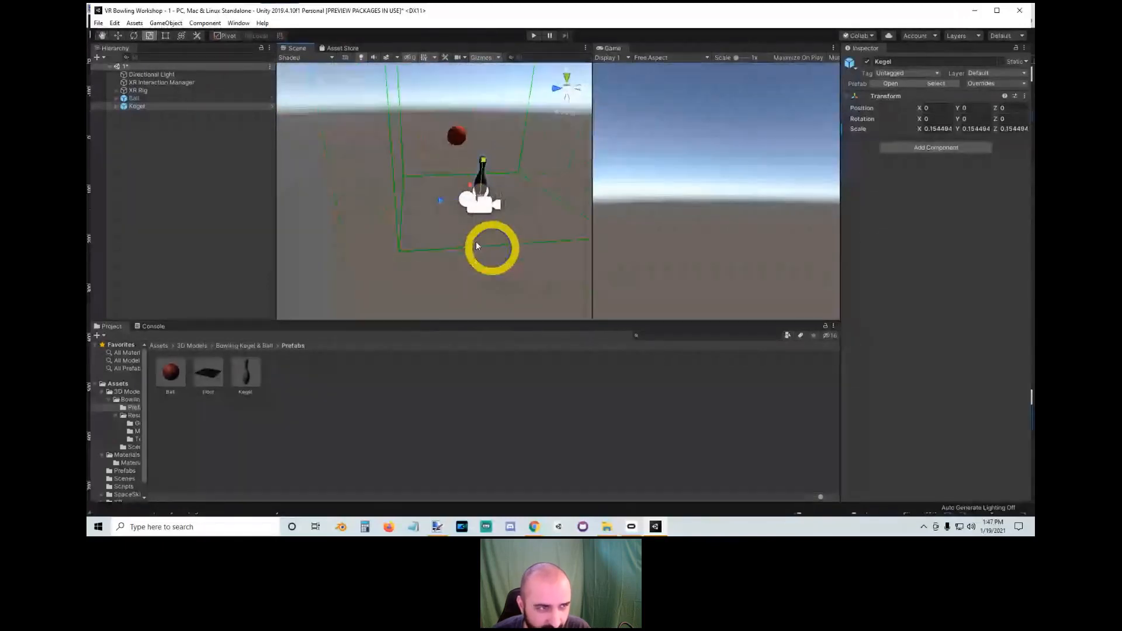
# Step: Create a Plane 3D object in the scene and set its position to 0, 0, 0
pyautogui.click(209, 168)
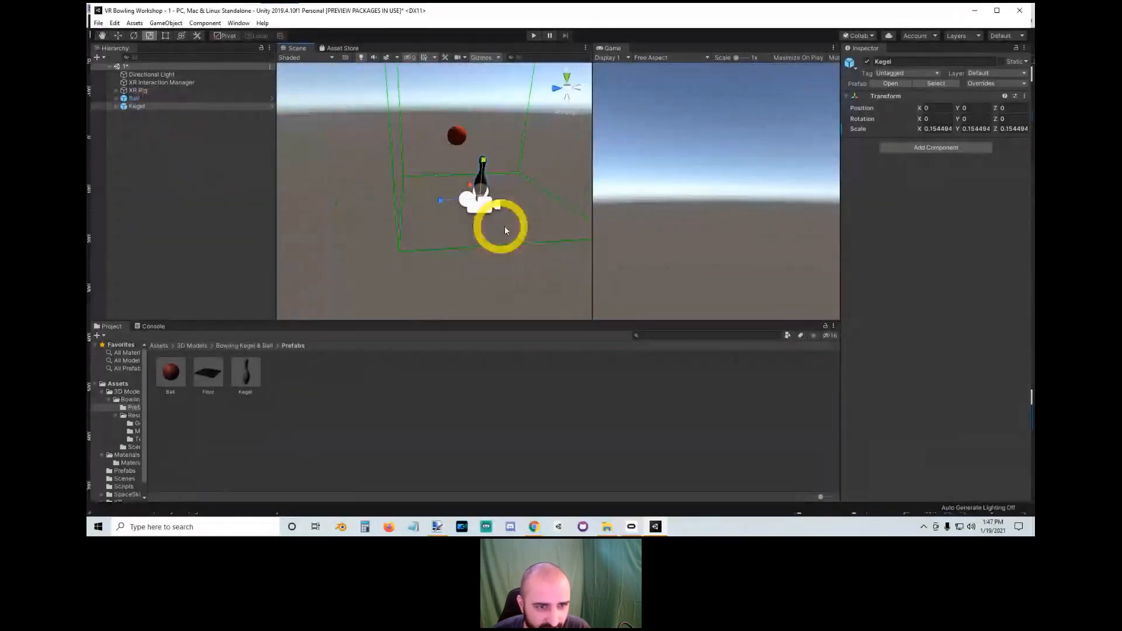
pyautogui.rightClick(142, 134)
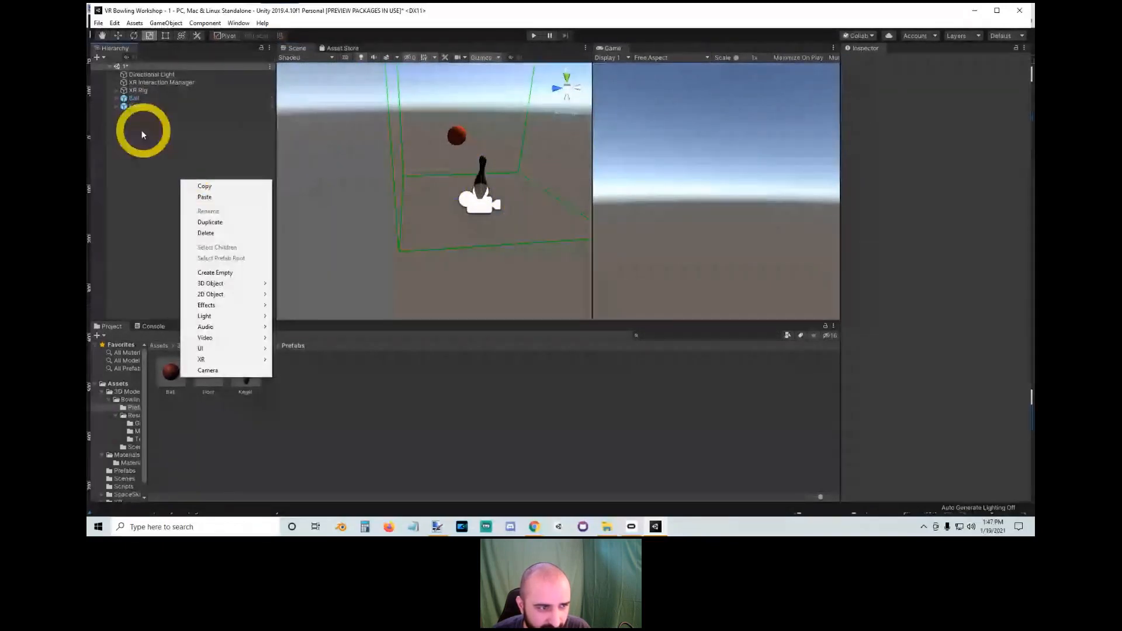
pyautogui.moveTo(201, 244)
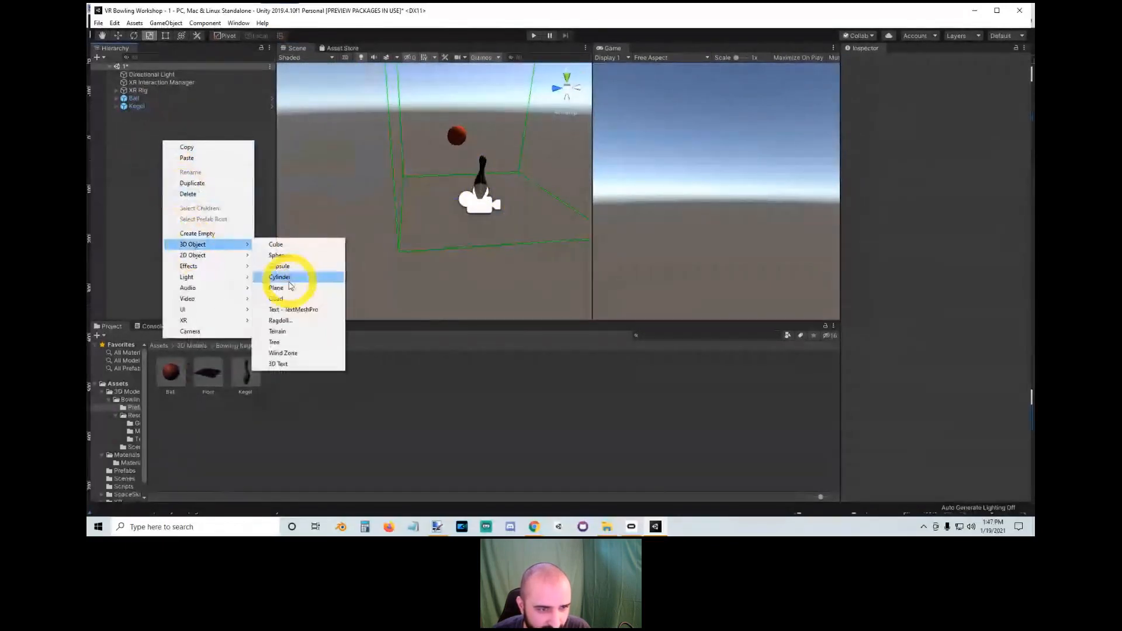
pyautogui.click(288, 287)
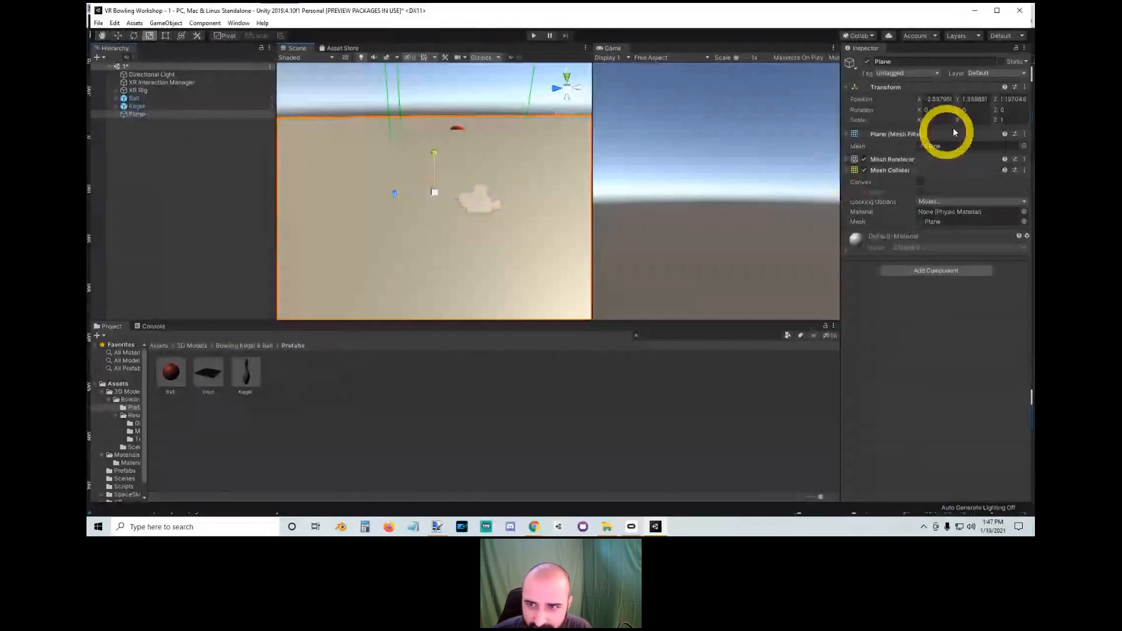
pyautogui.click(942, 101)
pyautogui.write('0')
pyautogui.press('Tab')
pyautogui.write('0')
pyautogui.press('Tab')
pyautogui.write('0')
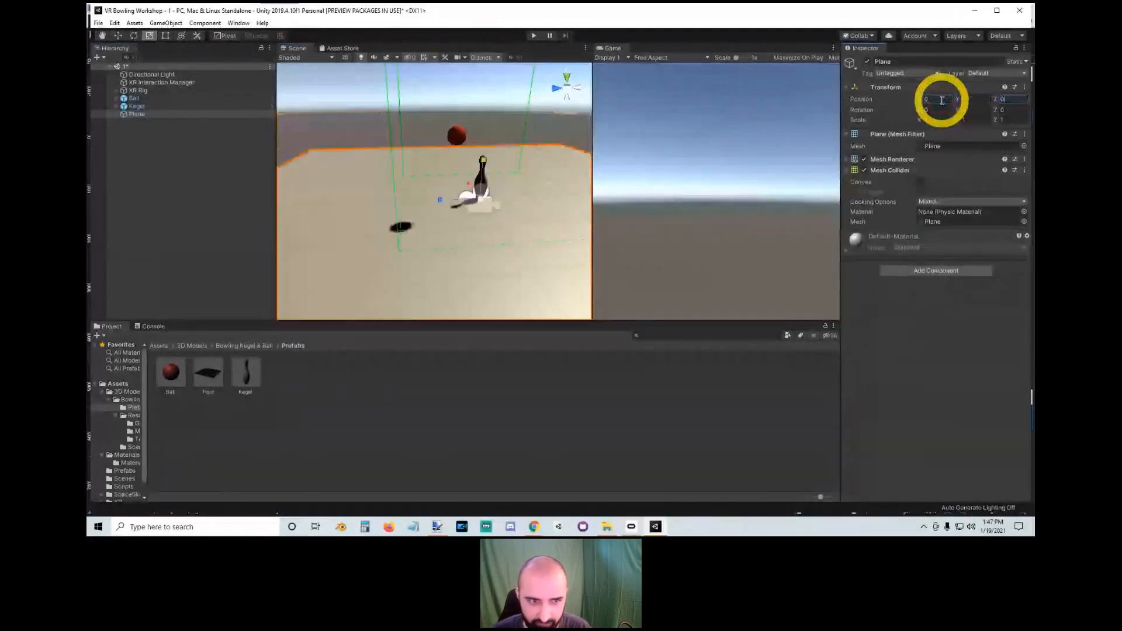
# Step: Scale the Plane into a long narrow strip, about 2.59 along Z and about 0.258 along X
pyautogui.moveTo(461, 212)
pyautogui.keyDown('alt'); pyautogui.mouseDown()
pyautogui.moveTo(450, 228)
pyautogui.moveTo(468, 232)
pyautogui.mouseUp(); pyautogui.keyUp('alt')
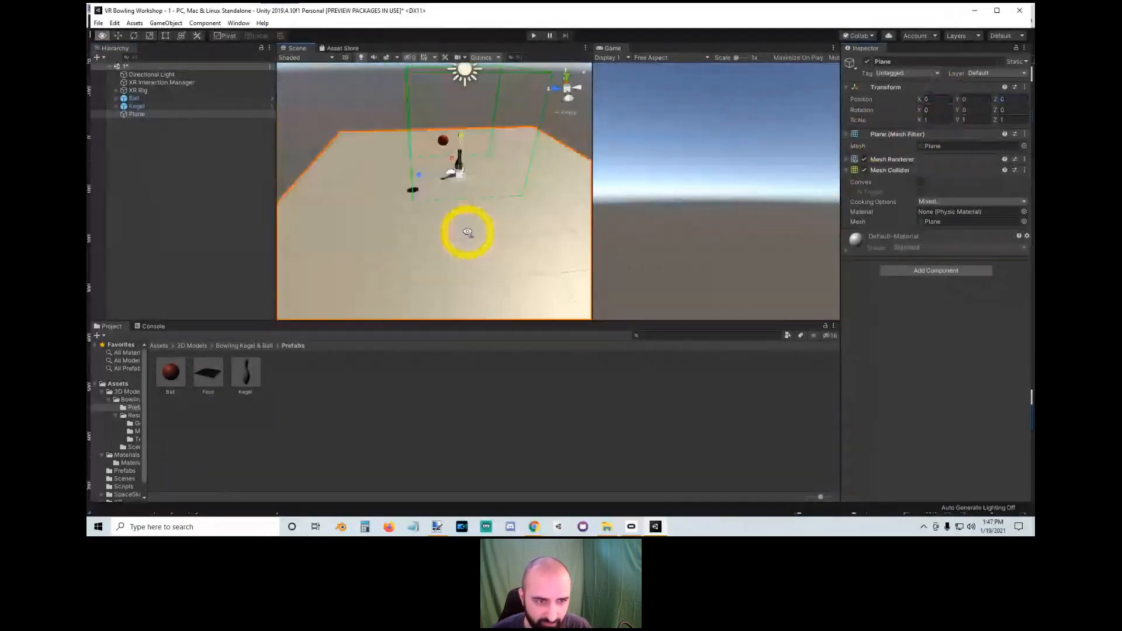
pyautogui.scroll(-5, 468, 232)
pyautogui.moveTo(411, 183); pyautogui.dragTo(335, 190)
pyautogui.moveTo(476, 215); pyautogui.dragTo(453, 200, button='right')
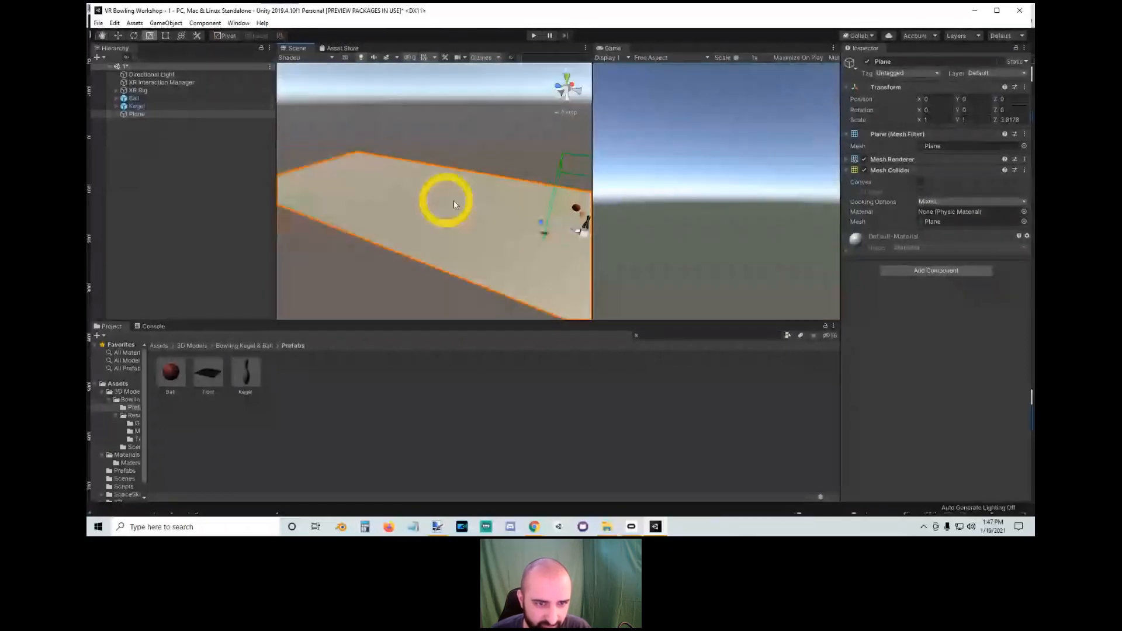
pyautogui.moveTo(545, 223); pyautogui.dragTo(544, 223)
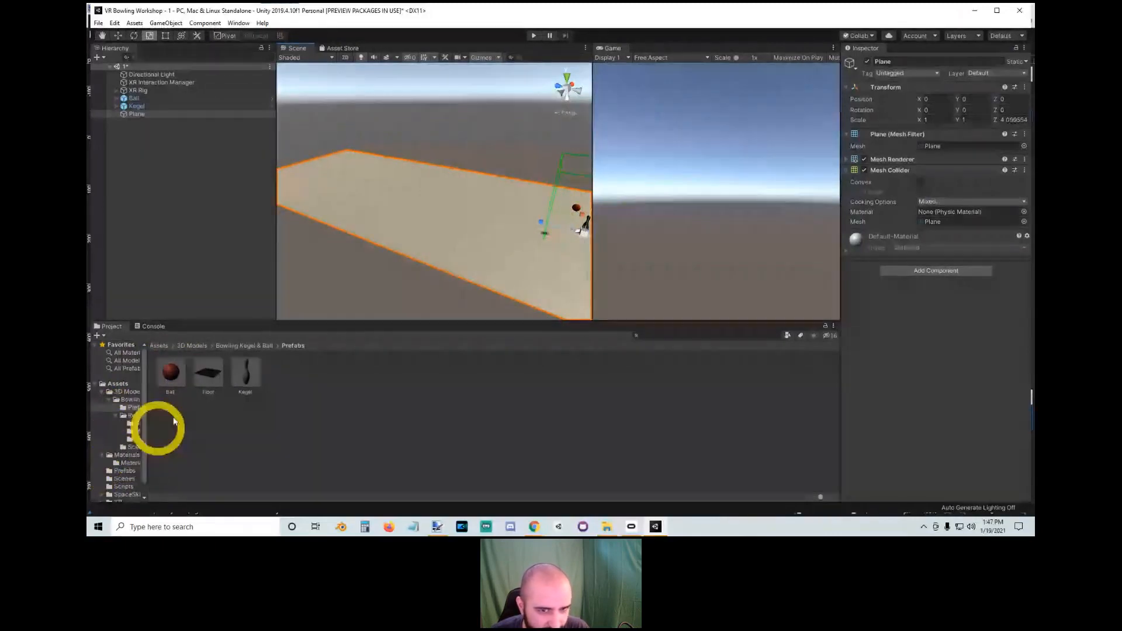
pyautogui.moveTo(542, 224); pyautogui.dragTo(398, 234)
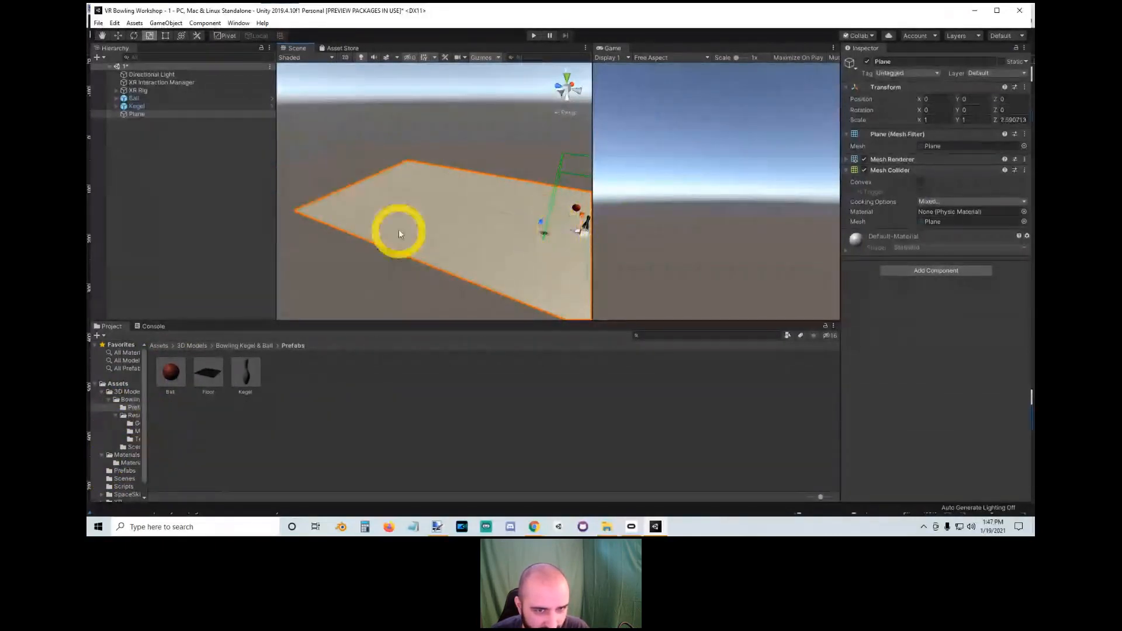
pyautogui.moveTo(399, 233); pyautogui.dragTo(456, 182, button='right')
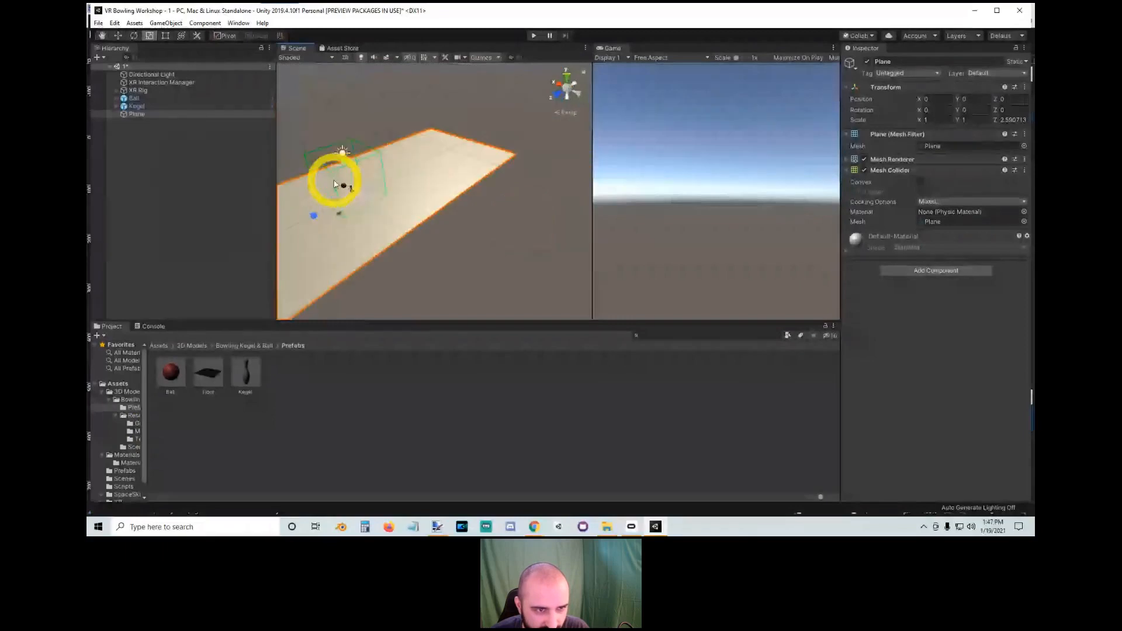
pyautogui.moveTo(330, 180); pyautogui.dragTo(347, 196)
# Step: Shorten the Plane strip to a Z scale of about 1.858 and move it forward to Z 10.13
pyautogui.moveTo(354, 201); pyautogui.dragTo(450, 207, button='right')
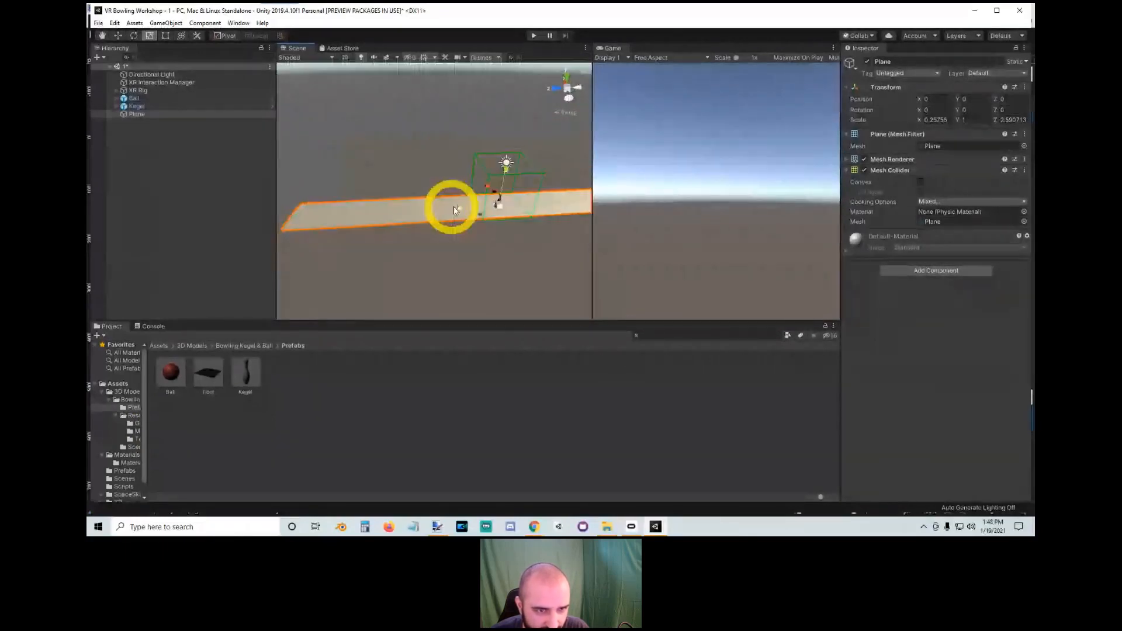
pyautogui.moveTo(450, 207); pyautogui.dragTo(429, 223)
pyautogui.press('w')
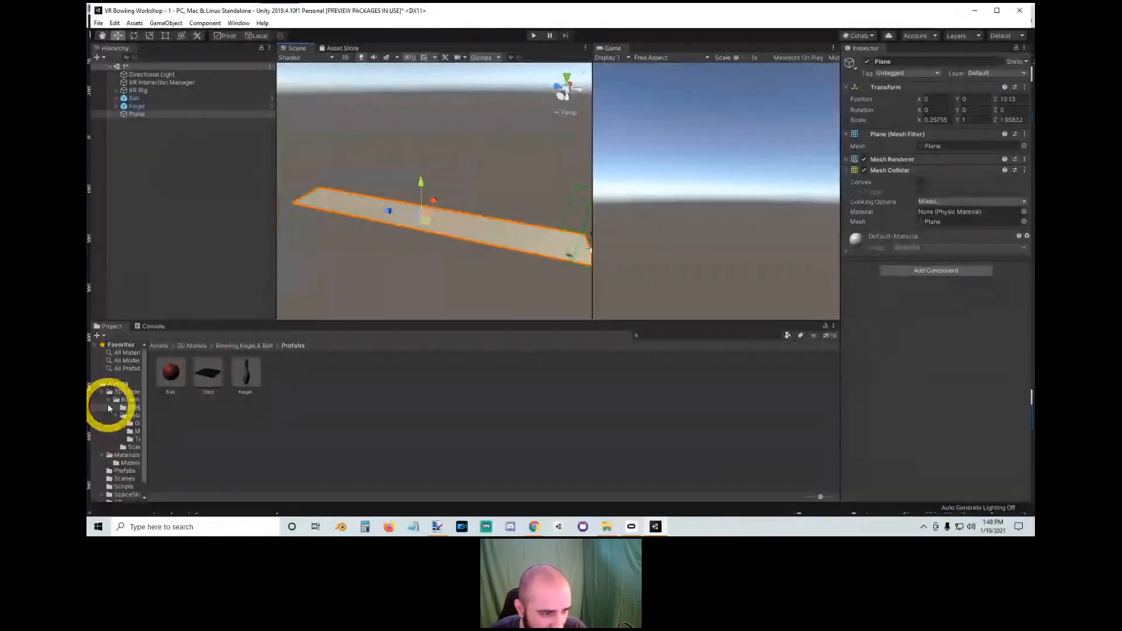
# Step: Apply the Bowling Lane material from the nested Materials folder to the Plane
pyautogui.click(161, 347)
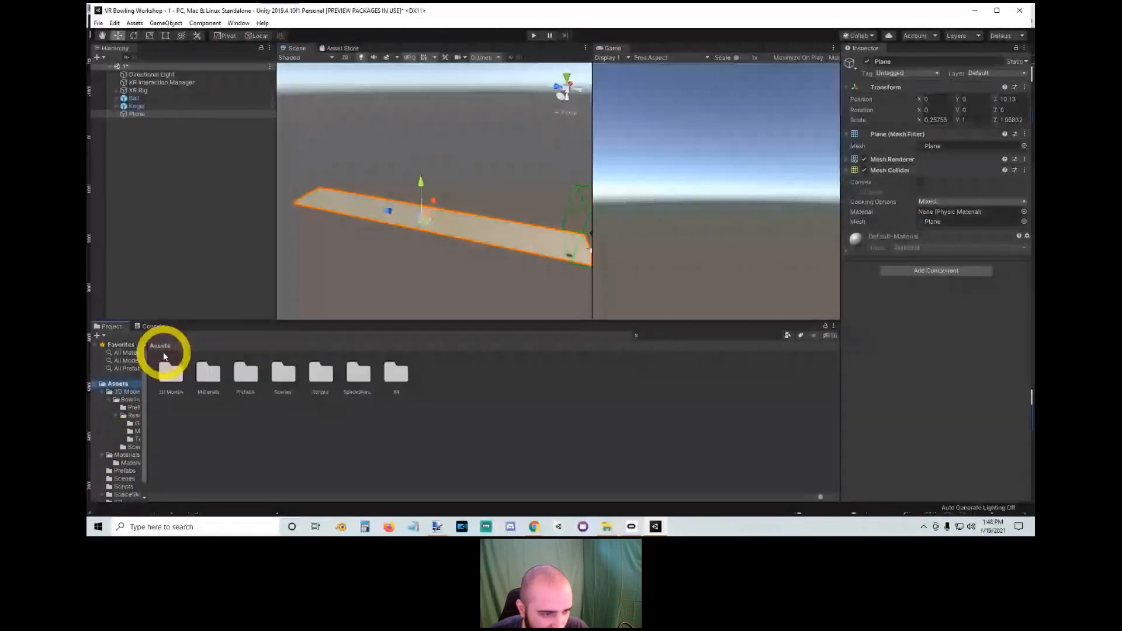
pyautogui.click(209, 380)
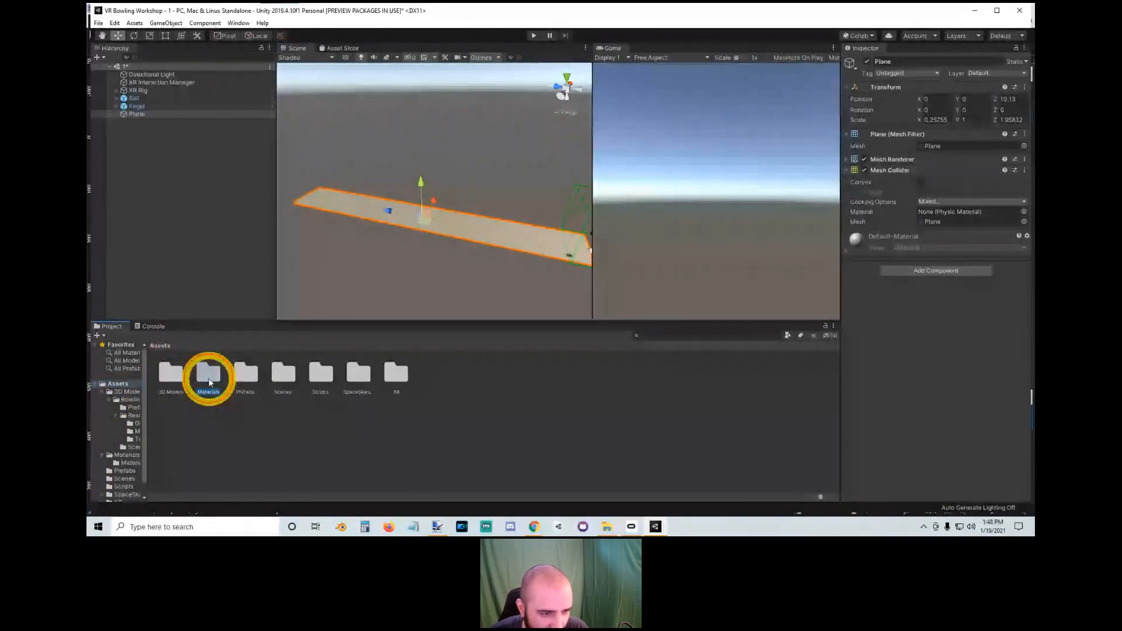
pyautogui.doubleClick(209, 381)
pyautogui.click(216, 380)
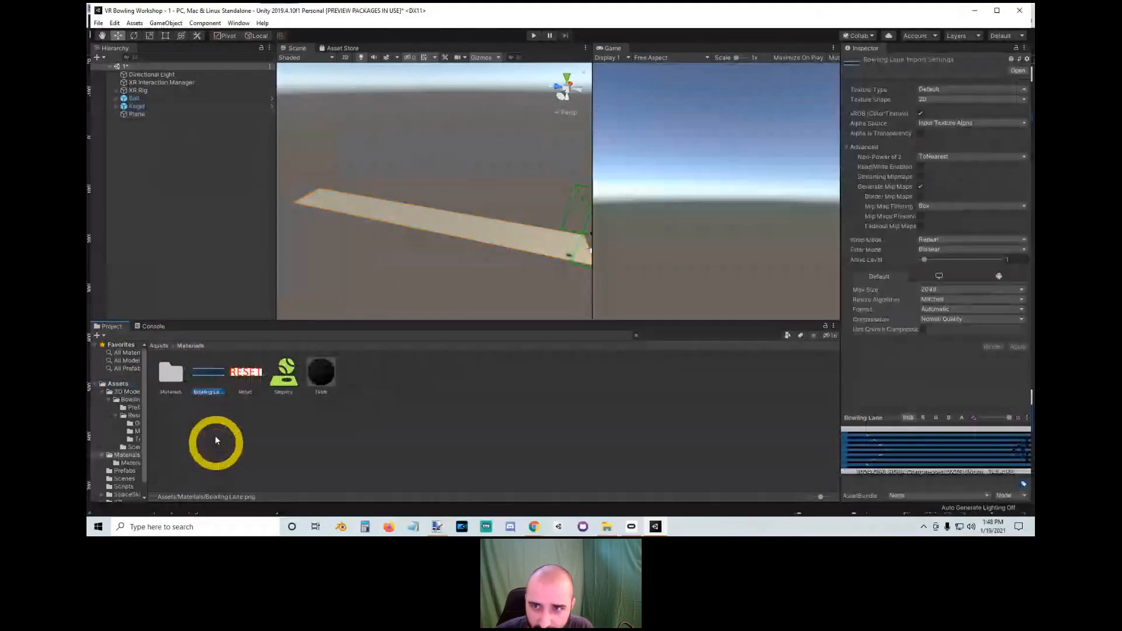
pyautogui.doubleClick(173, 377)
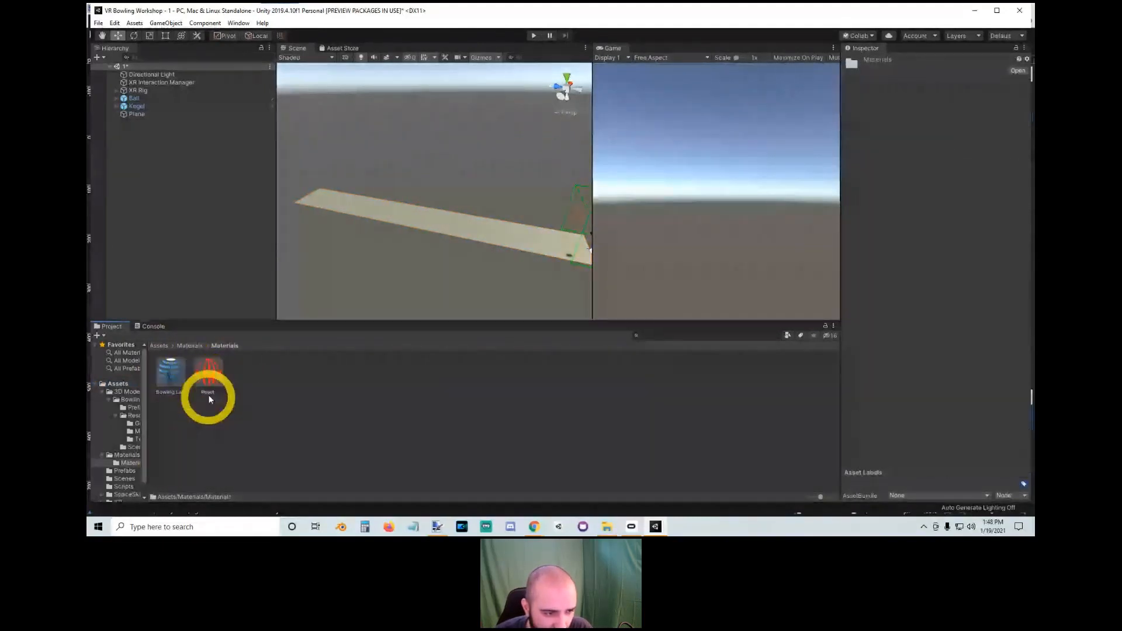
pyautogui.moveTo(168, 381); pyautogui.dragTo(475, 226)
# Step: Set the Plane's scale to 0.19 on X and 0.25755 on Z
pyautogui.click(414, 243)
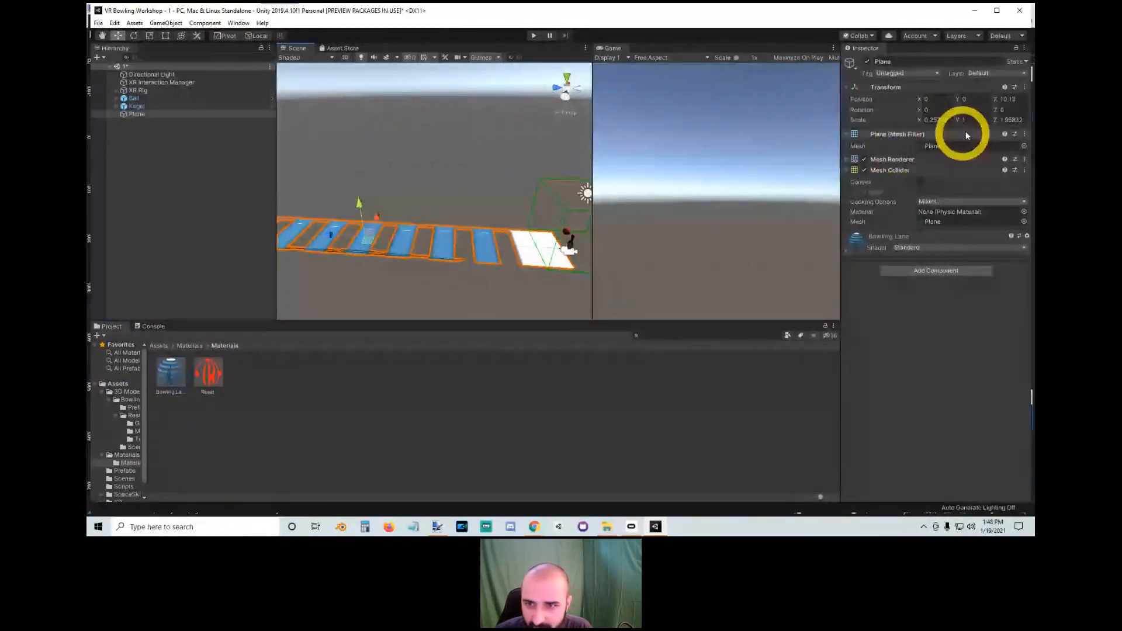
pyautogui.click(947, 120)
pyautogui.doubleClick(950, 121)
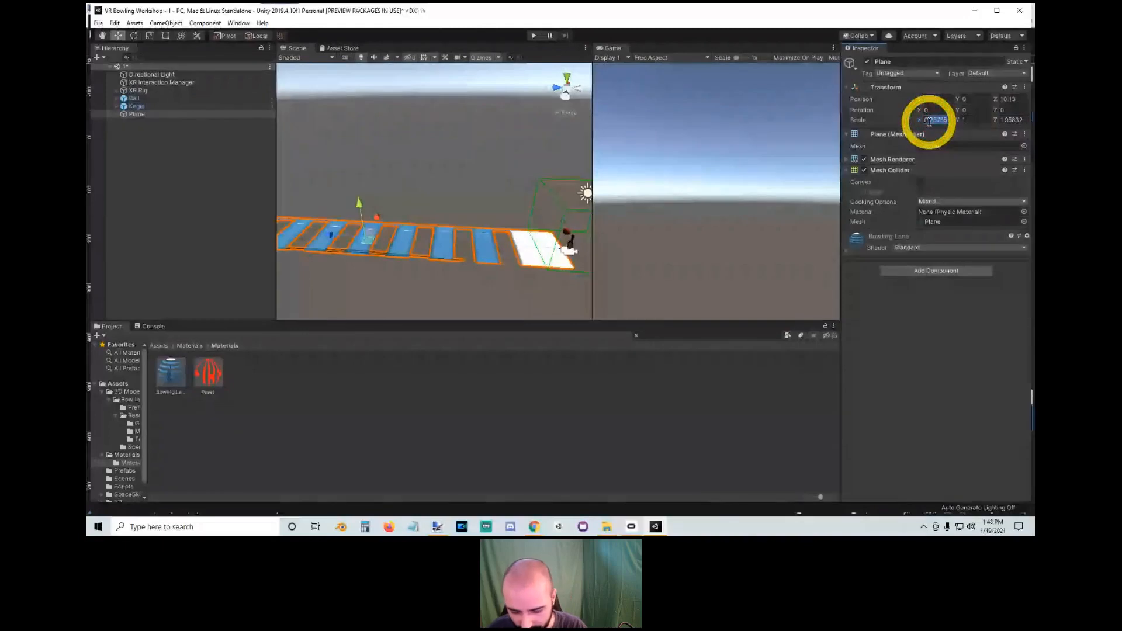
pyautogui.write('0.19')
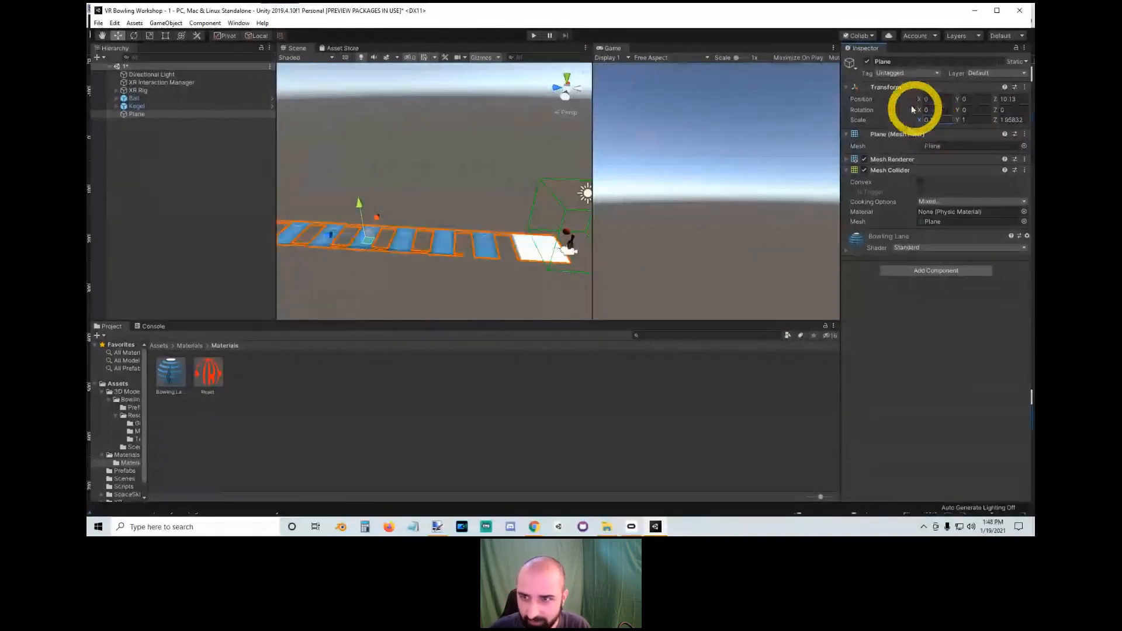
pyautogui.click(1018, 118)
pyautogui.write('0.25755')
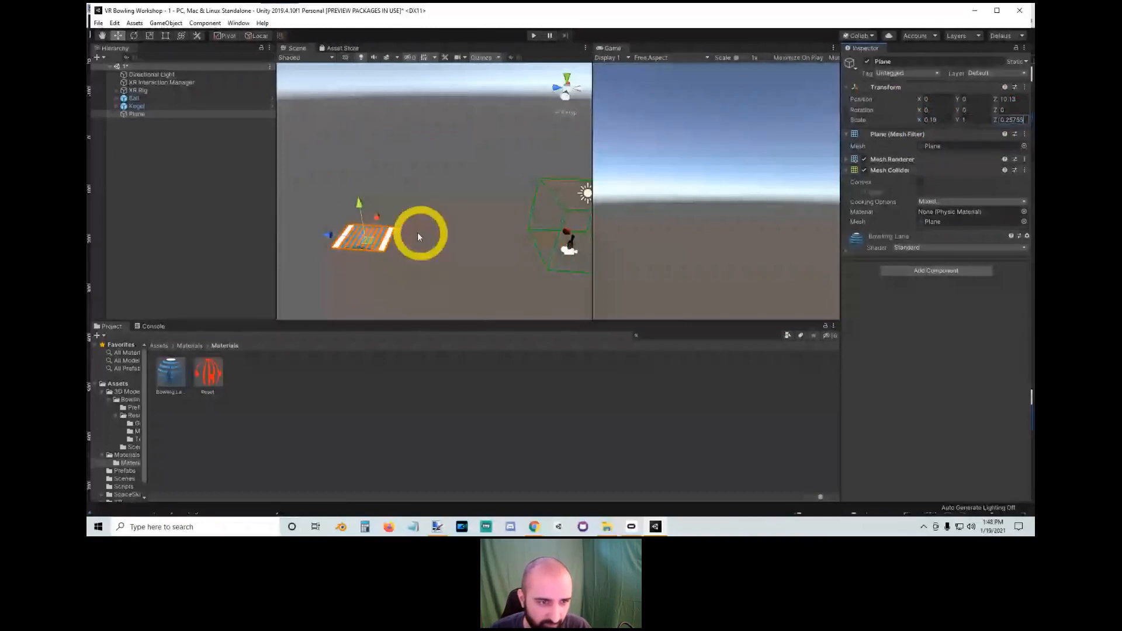
# Step: Undo the Plane's last Z scale change
pyautogui.write('e')
pyautogui.hotkey('ctrl', 'z')
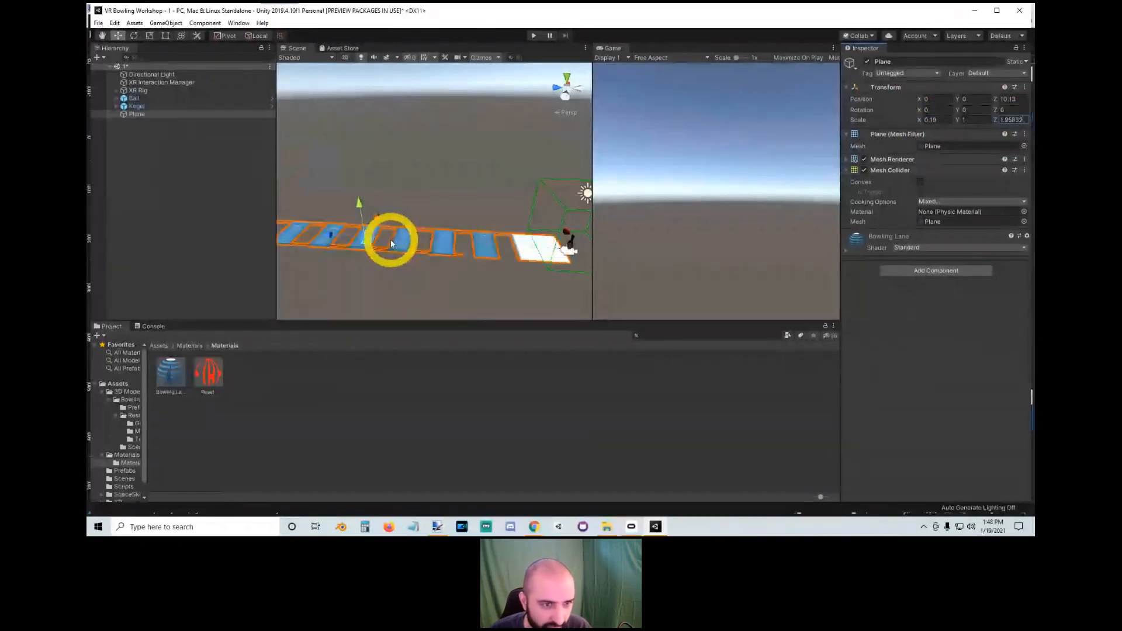
pyautogui.write('e')
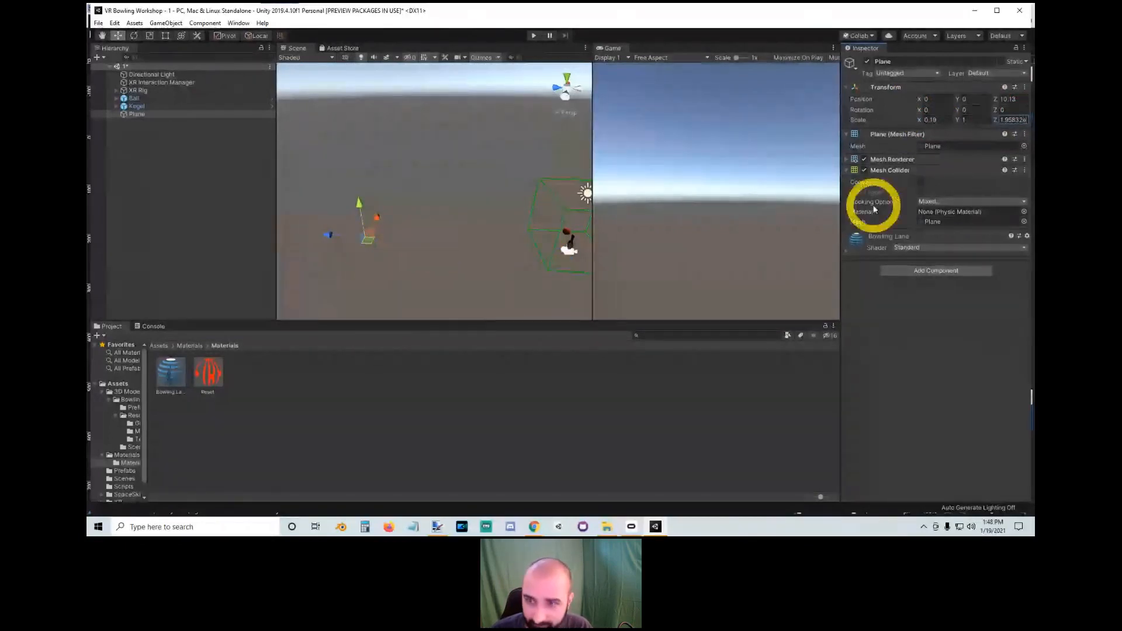
pyautogui.press('BackSpace')
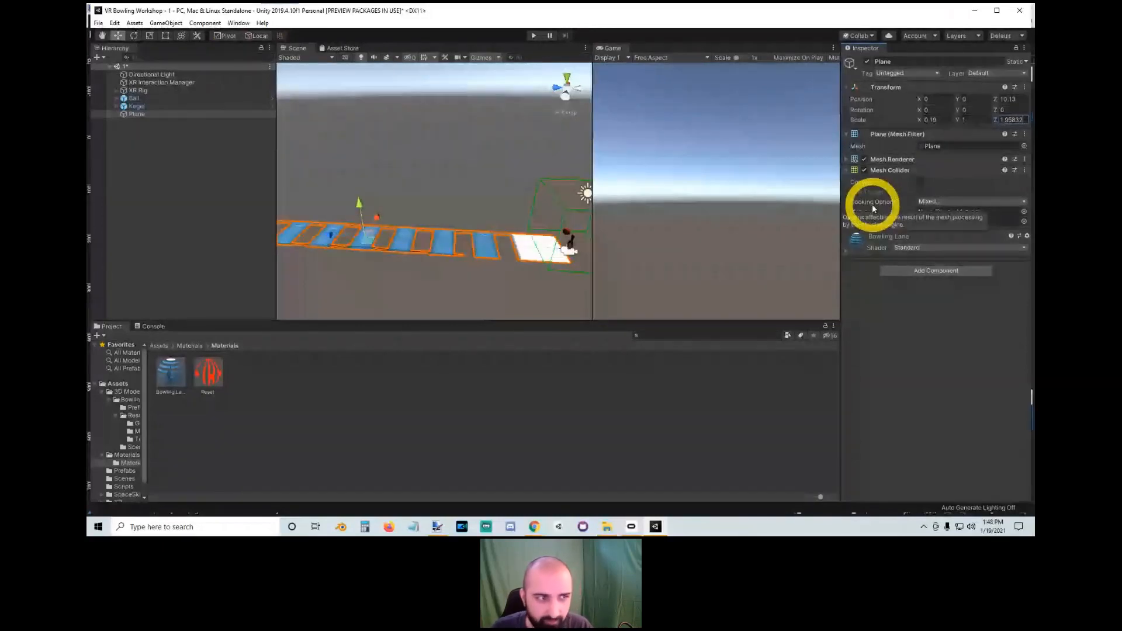
# Step: Rotate the Plane about 90 degrees around its Y axis
pyautogui.click(135, 114)
pyautogui.press('e')
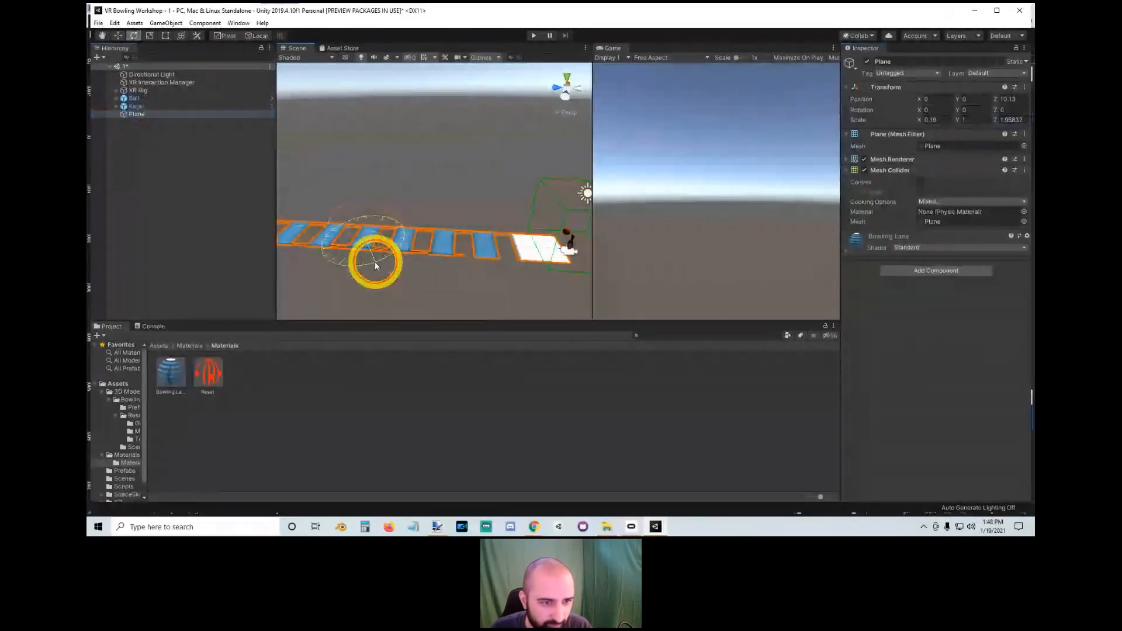
pyautogui.moveTo(375, 257); pyautogui.dragTo(273, 298)
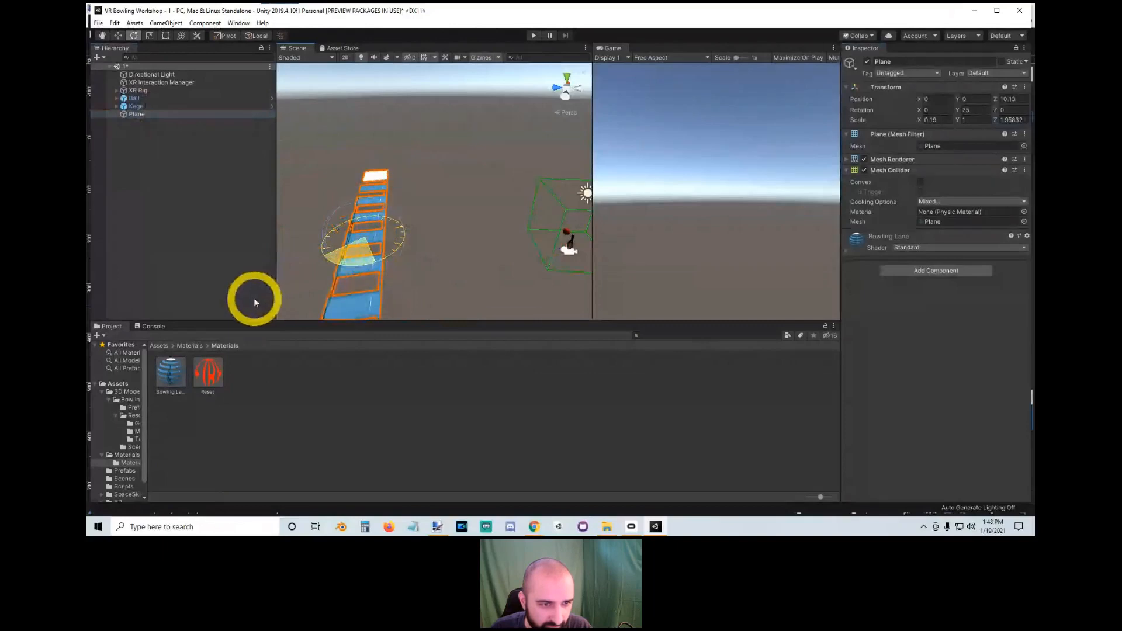
pyautogui.moveTo(254, 302); pyautogui.dragTo(252, 298)
pyautogui.keyDown('alt'); pyautogui.moveTo(441, 144); pyautogui.dragTo(395, 175); pyautogui.keyUp('alt')
pyautogui.click(952, 148)
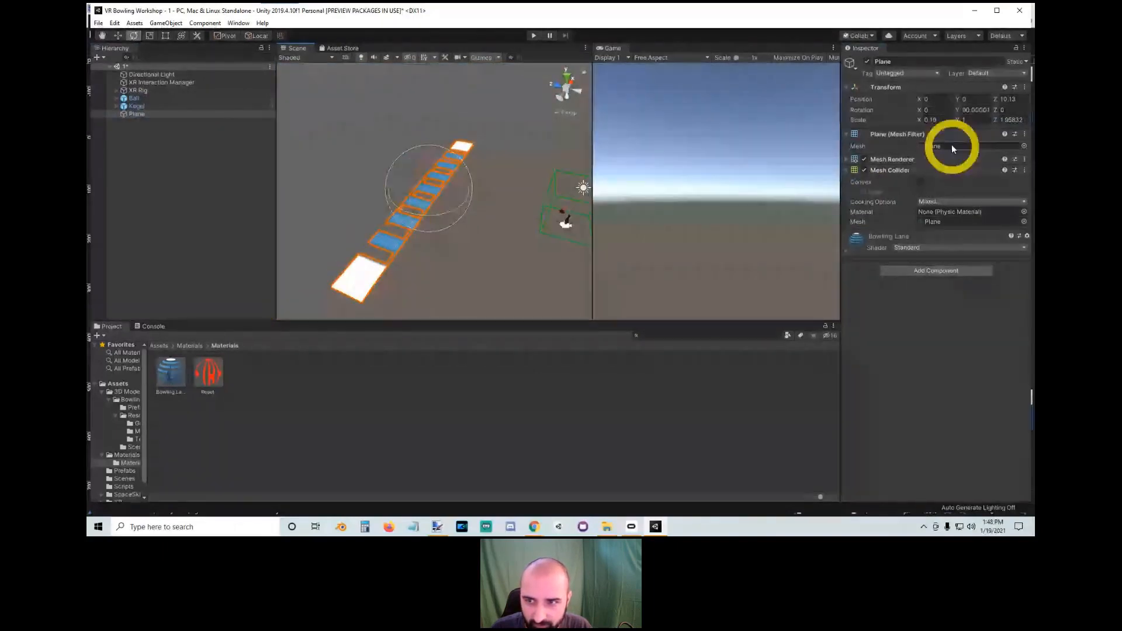
# Step: Set the Plane's scale to 2 on X and 0.2 on Z
pyautogui.click(930, 119)
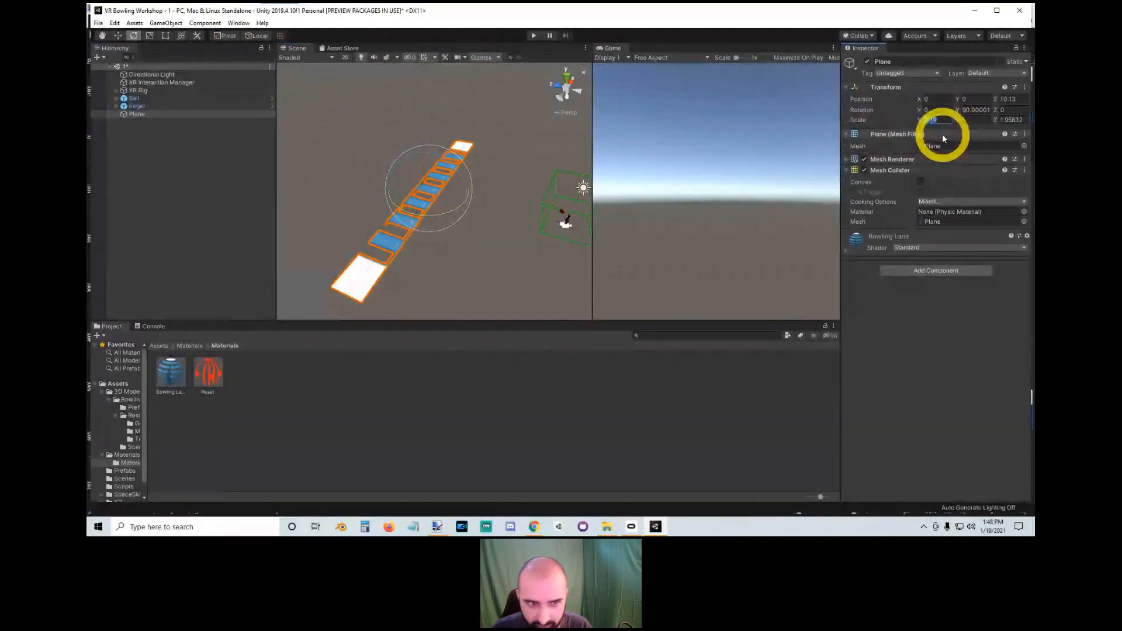
pyautogui.write('1.9')
pyautogui.click(1019, 119)
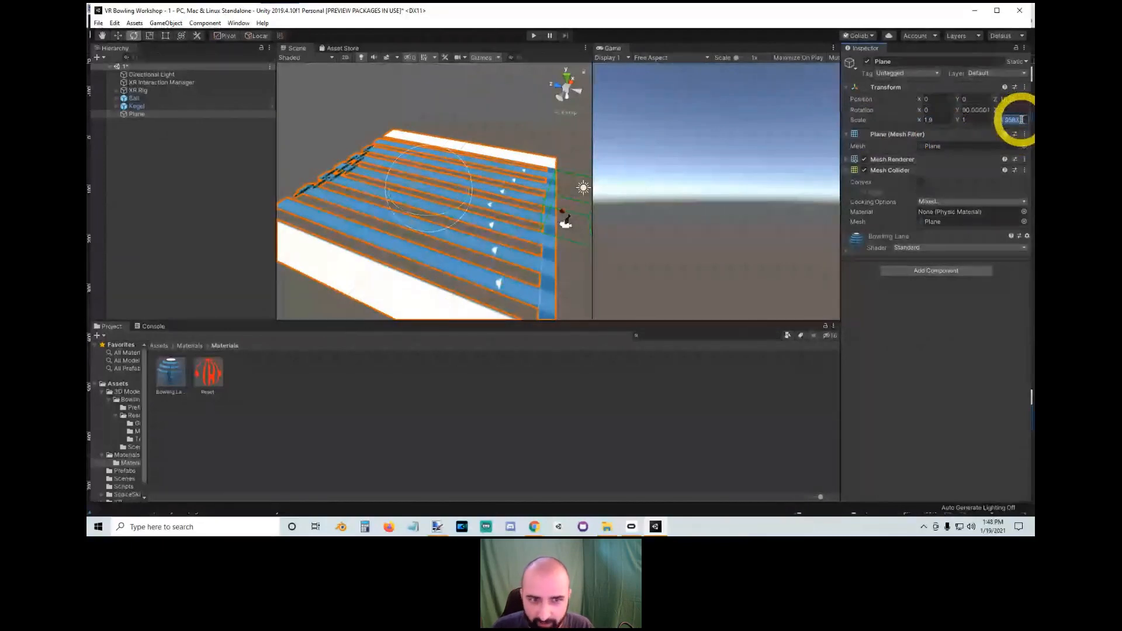
pyautogui.write('0.2')
pyautogui.click(932, 121)
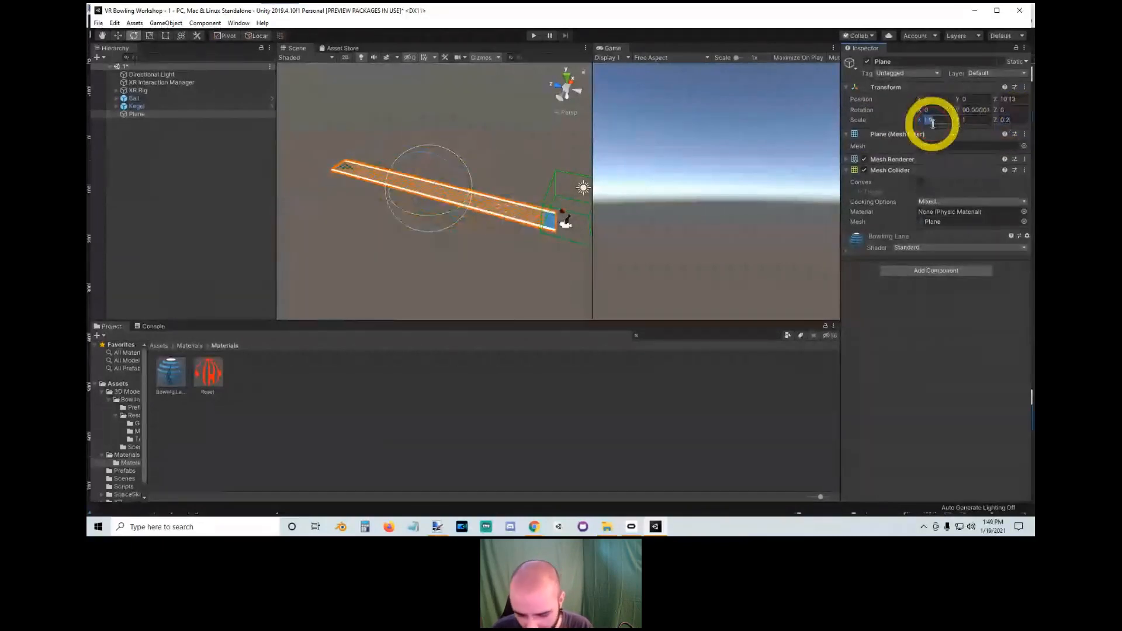
pyautogui.write('0.')
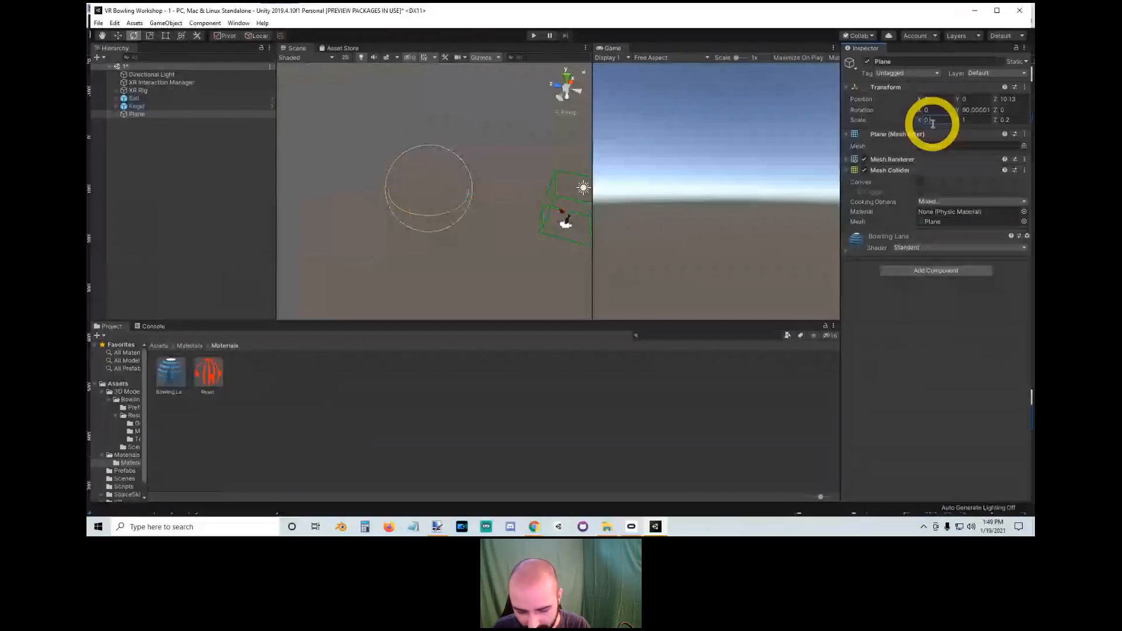
pyautogui.write('2')
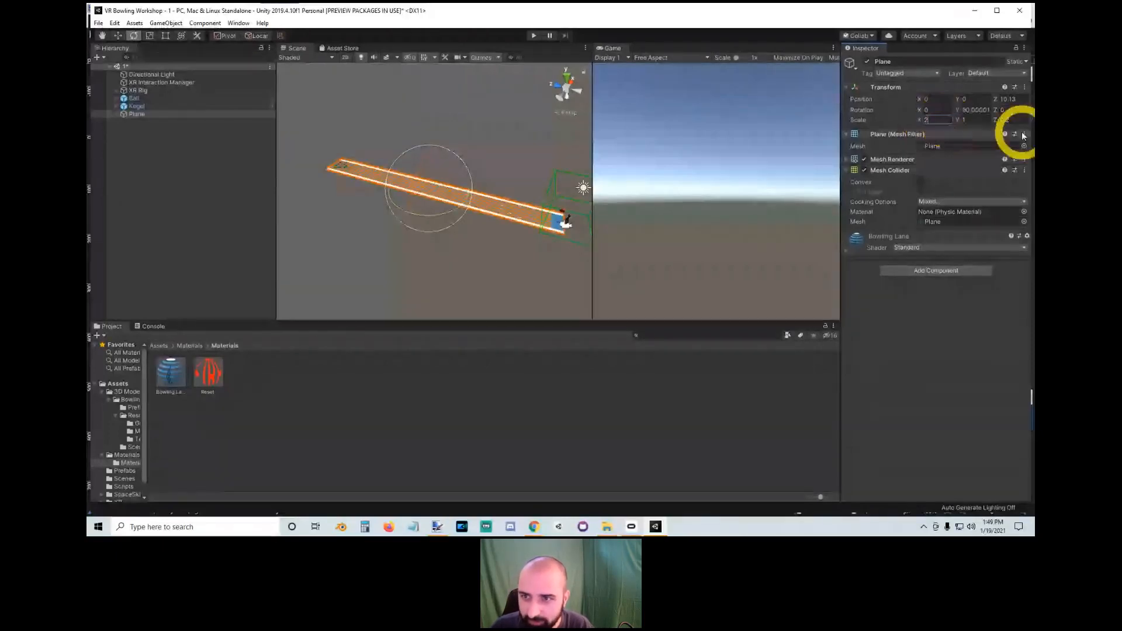
# Step: Add a second 3D plane to the scene and apply the Bowling Lane material to it
pyautogui.moveTo(448, 129); pyautogui.dragTo(423, 281, button='right')
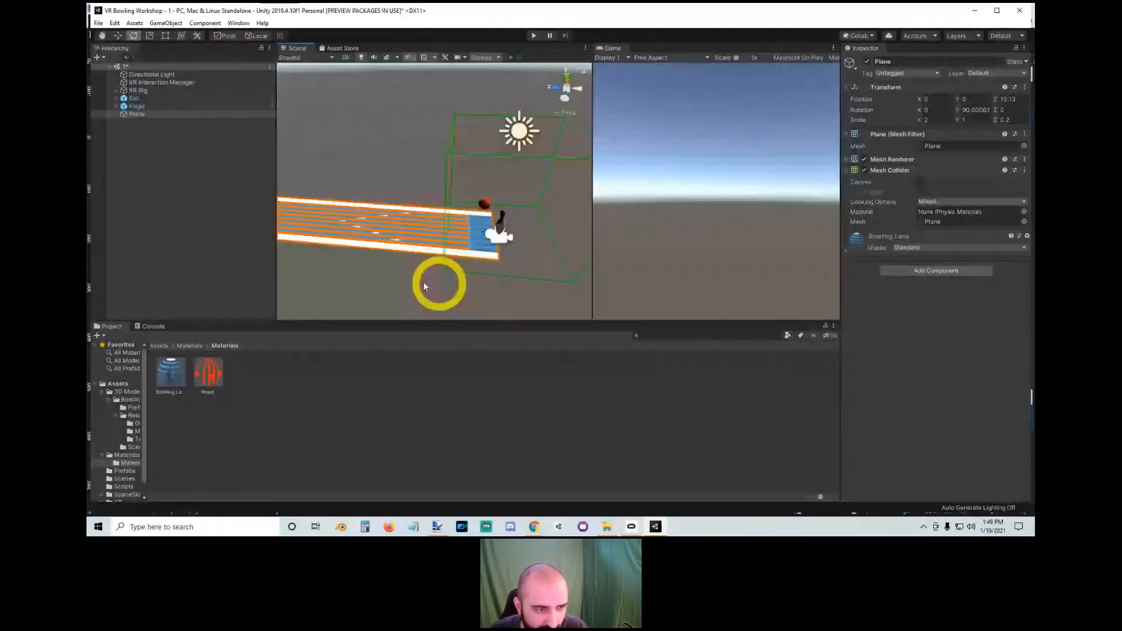
pyautogui.rightClick(205, 243)
pyautogui.moveTo(257, 345)
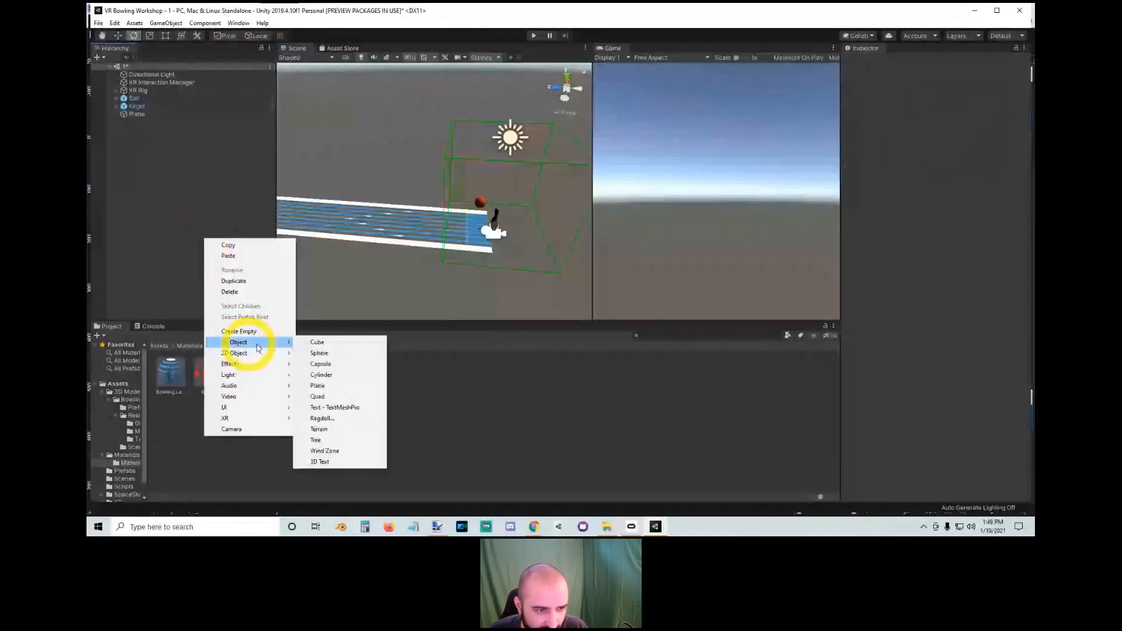
pyautogui.click(317, 385)
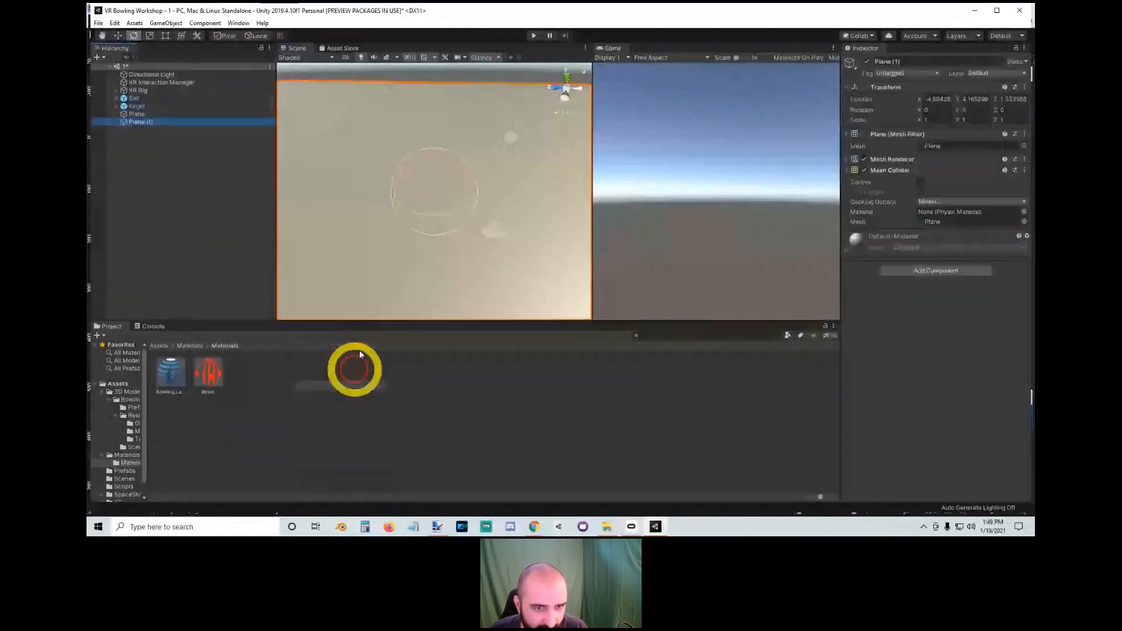
pyautogui.moveTo(374, 304); pyautogui.dragTo(393, 245, button='right')
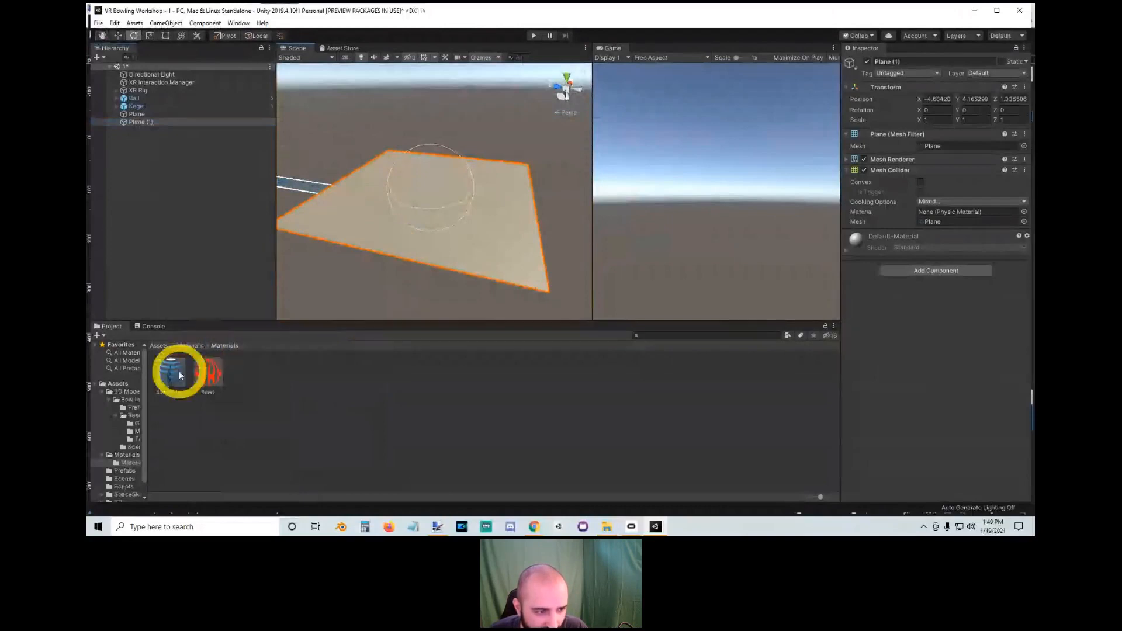
pyautogui.click(166, 346)
pyautogui.doubleClick(205, 371)
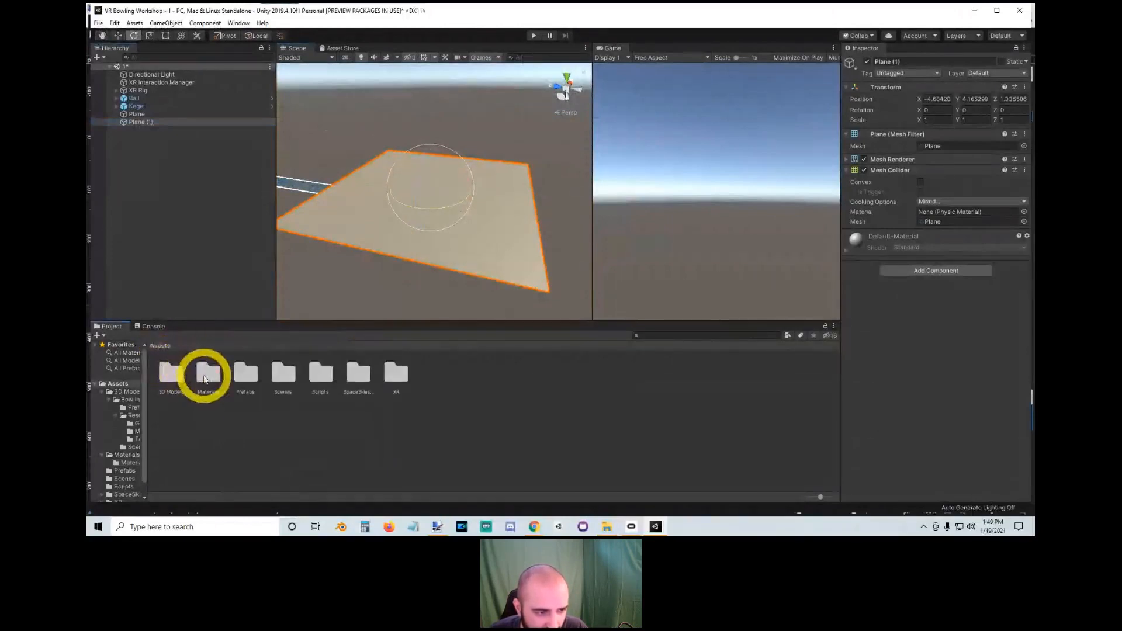
pyautogui.doubleClick(170, 377)
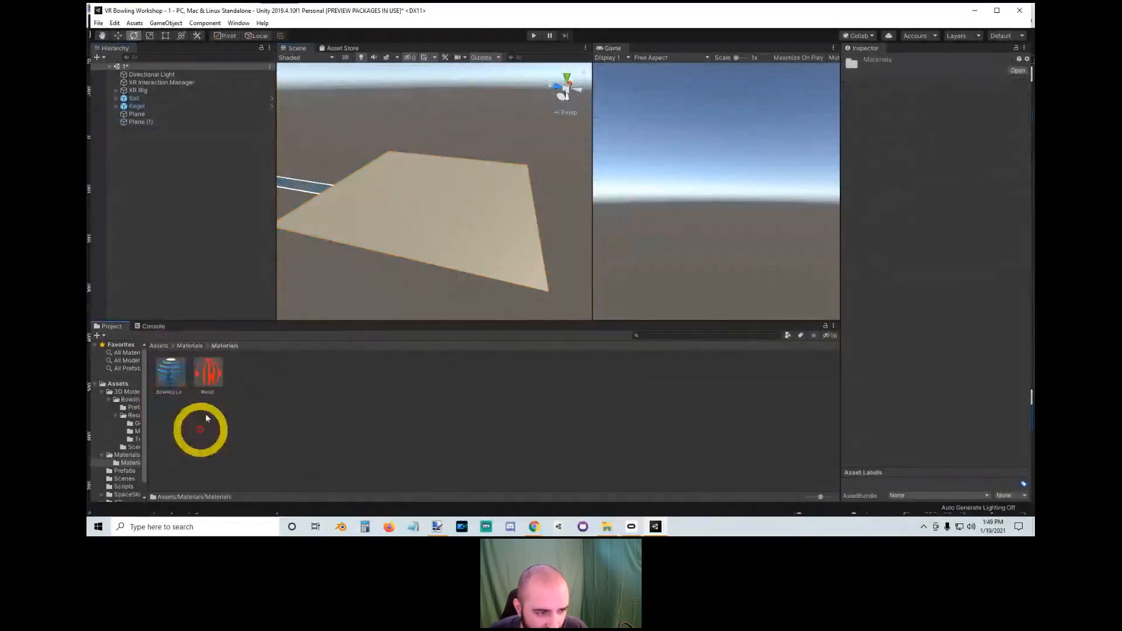
pyautogui.moveTo(174, 379); pyautogui.dragTo(447, 261)
pyautogui.click(447, 262)
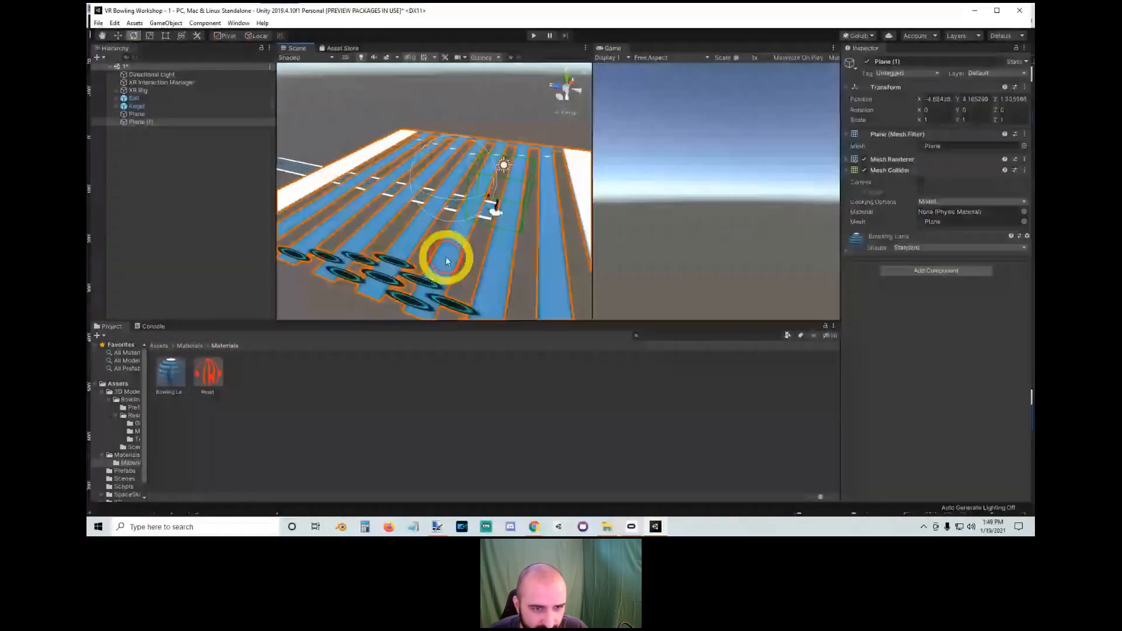
# Step: Set the second plane's Y rotation to 90
pyautogui.scroll(-3, 446, 262)
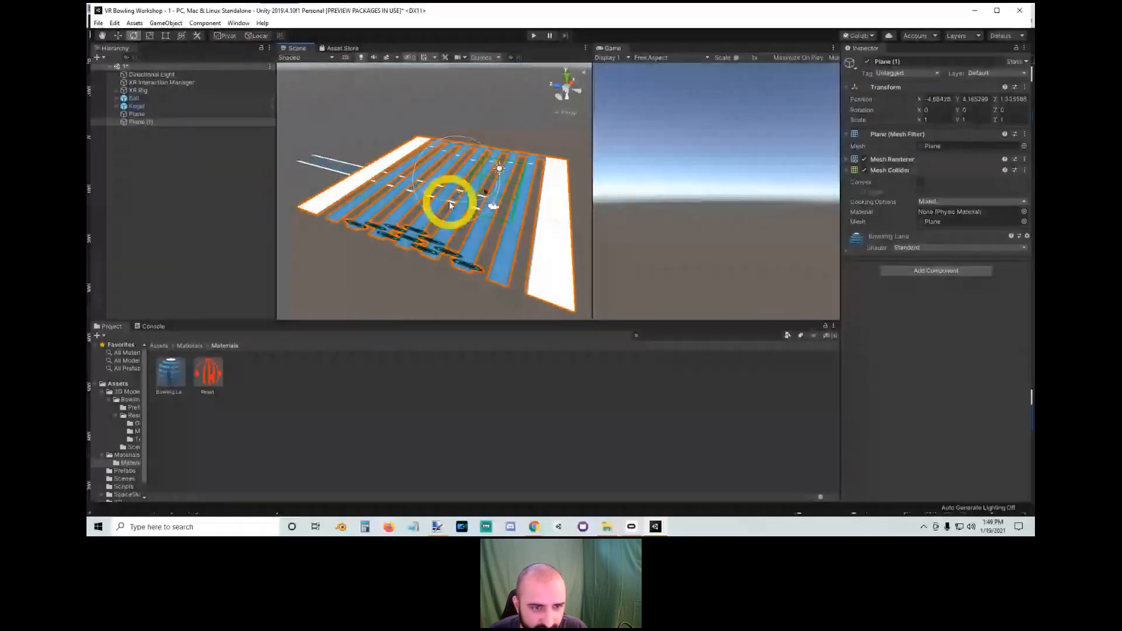
pyautogui.moveTo(450, 205); pyautogui.dragTo(343, 191)
pyautogui.click(964, 110)
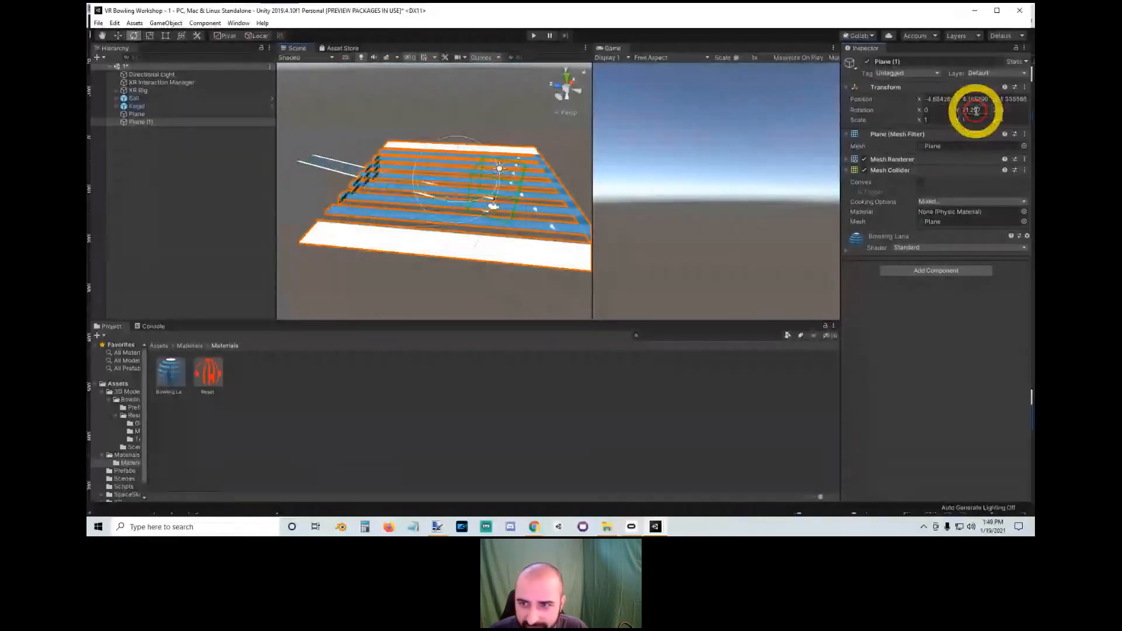
pyautogui.write('90')
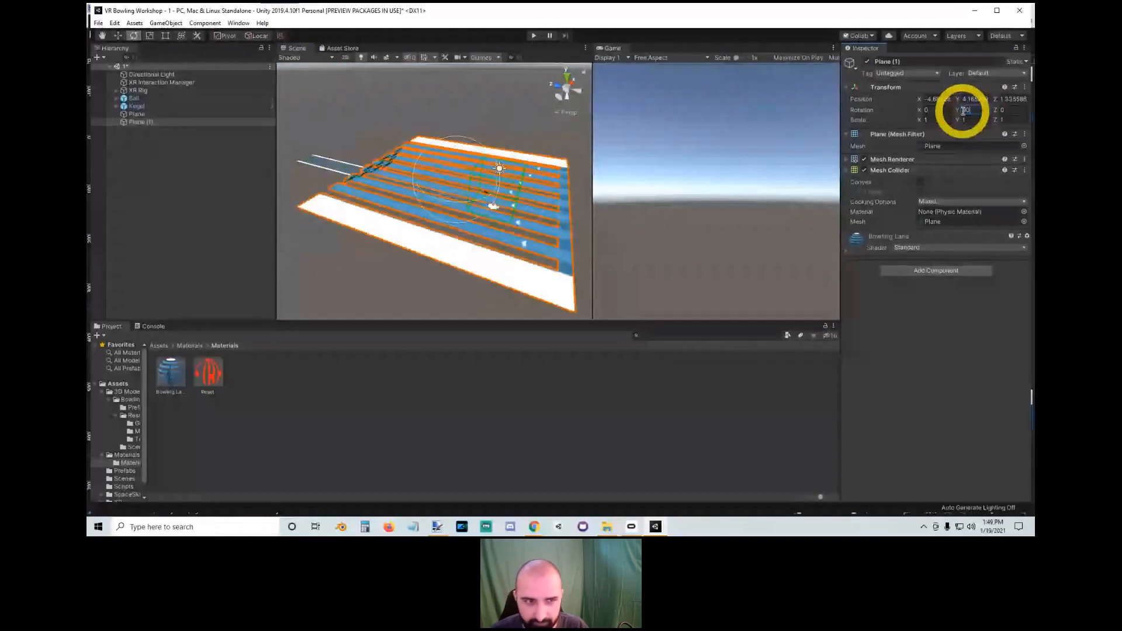
# Step: Scale the second plane into a long narrow lane, about 2.0 on X and 0.31 on Z
pyautogui.keyDown('alt'); pyautogui.moveTo(504, 186); pyautogui.dragTo(439, 192); pyautogui.keyUp('alt')
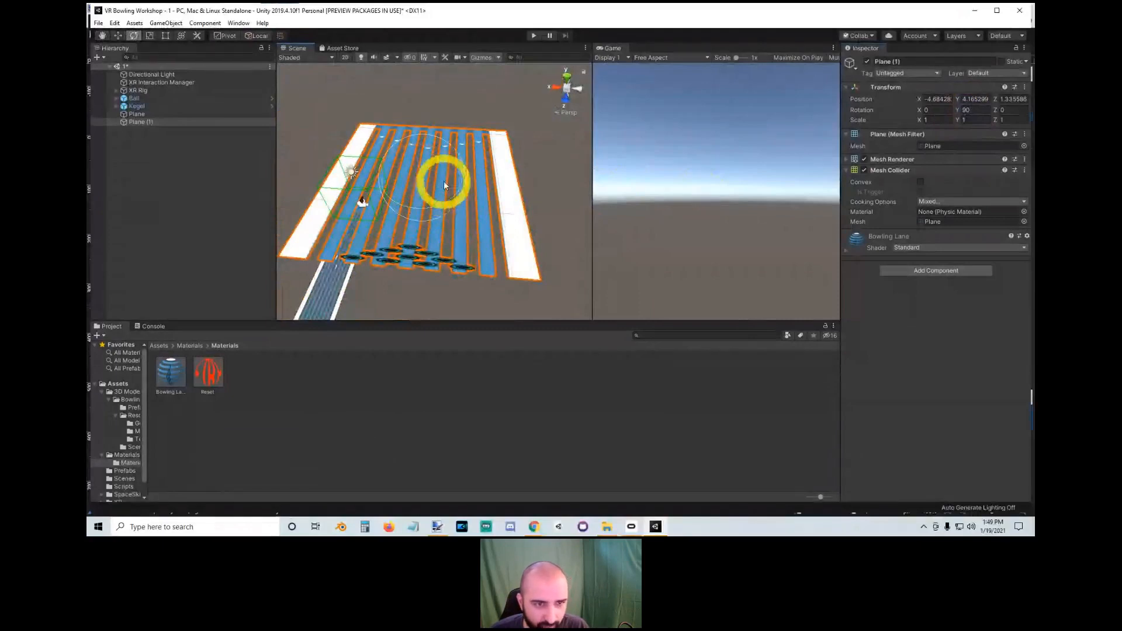
pyautogui.click(182, 37)
pyautogui.click(132, 37)
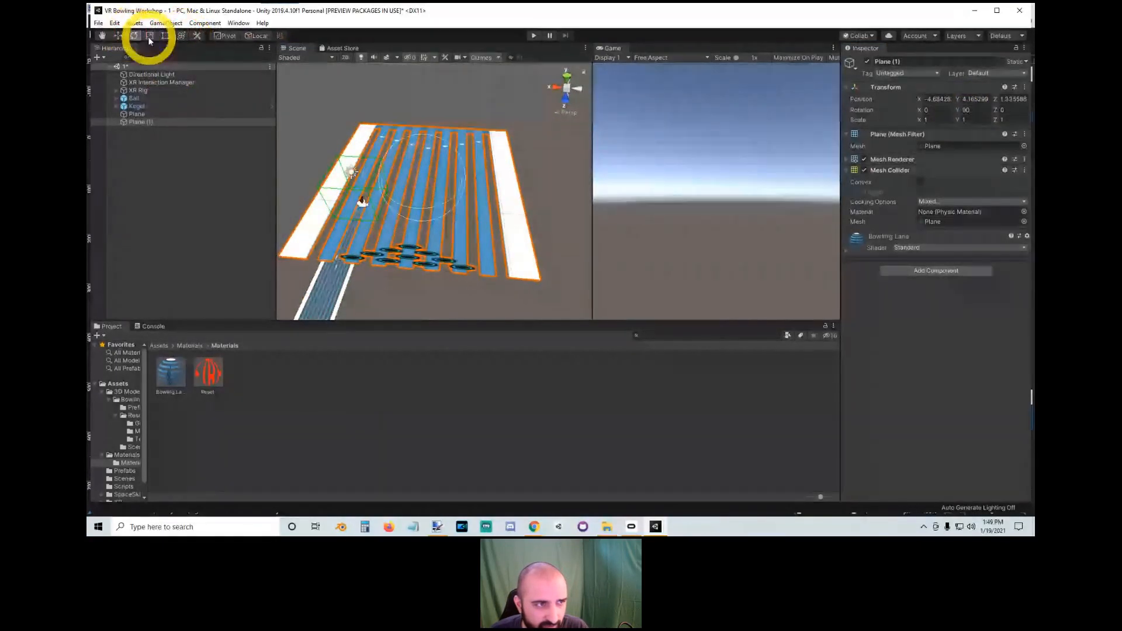
pyautogui.click(149, 38)
pyautogui.moveTo(383, 170); pyautogui.dragTo(409, 182)
pyautogui.keyDown('alt'); pyautogui.moveTo(409, 182); pyautogui.dragTo(447, 244); pyautogui.keyUp('alt')
pyautogui.press('r')
pyautogui.moveTo(548, 204); pyautogui.dragTo(526, 196)
# Step: Set the second plane's position to 0 on X, Y and Z
pyautogui.click(928, 100)
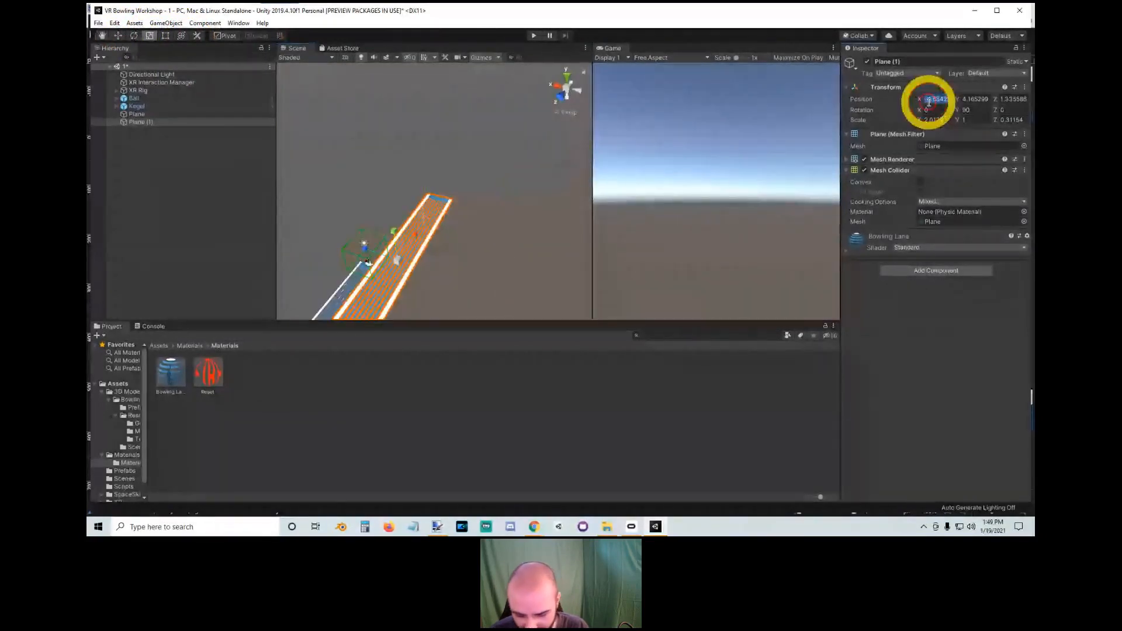
pyautogui.write('0')
pyautogui.press('Tab')
pyautogui.write('0')
pyautogui.press('Tab')
pyautogui.write('0')
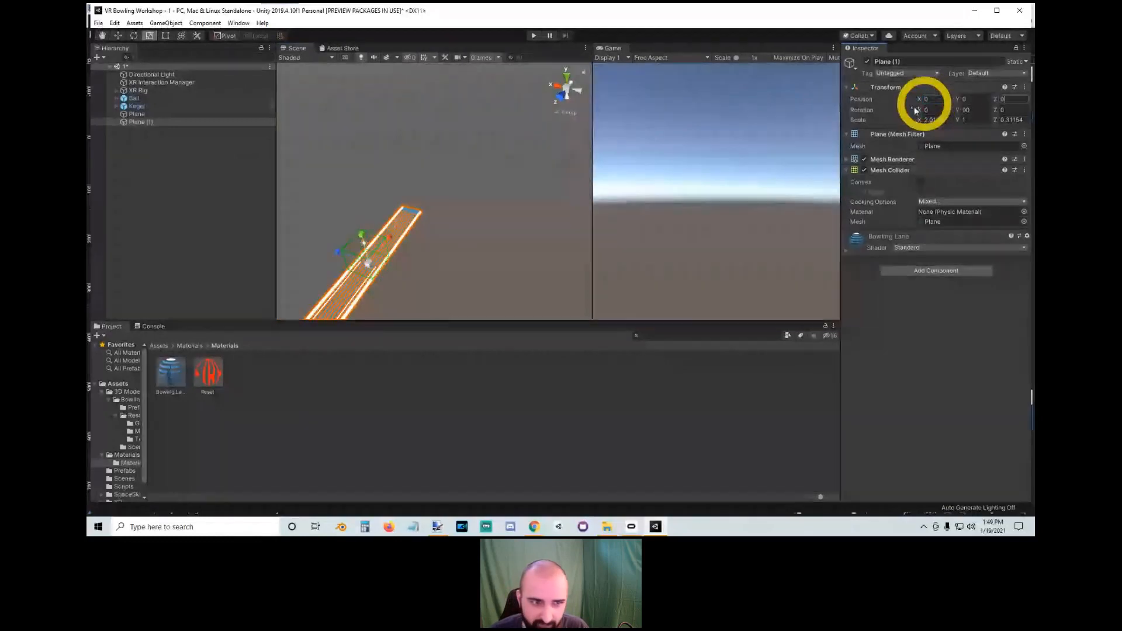
# Step: Delete the second plane, Plane (1), keeping the original Plane as the lane
pyautogui.keyDown('alt'); pyautogui.moveTo(514, 175); pyautogui.dragTo(313, 218); pyautogui.keyUp('alt')
pyautogui.press('w')
pyautogui.click(143, 122)
pyautogui.click(146, 114)
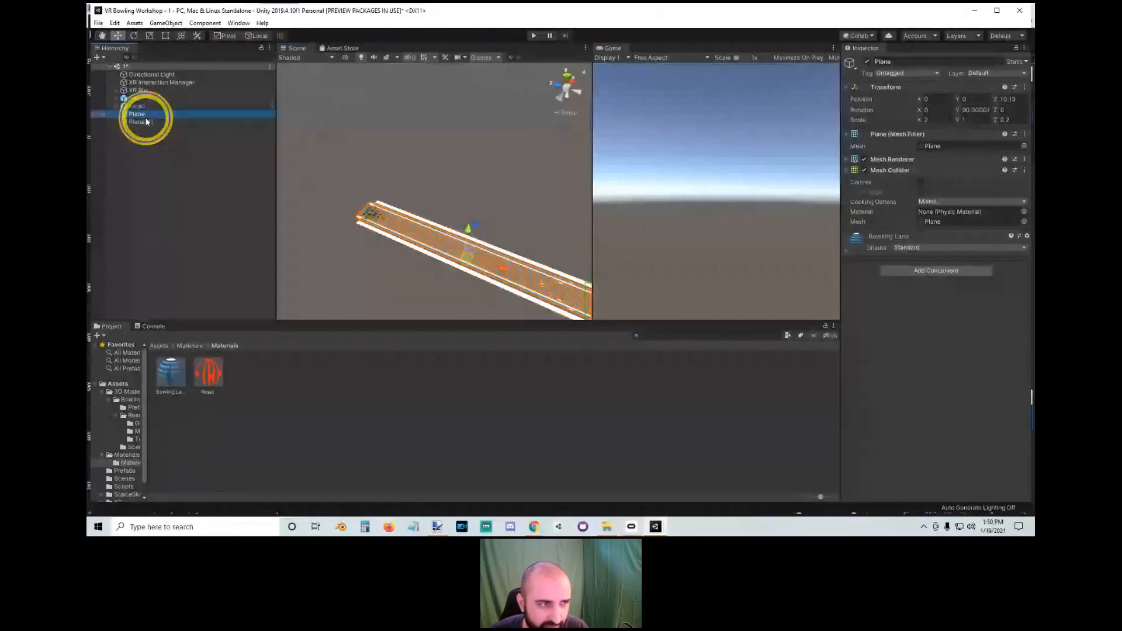
pyautogui.rightClick(136, 122)
pyautogui.click(156, 170)
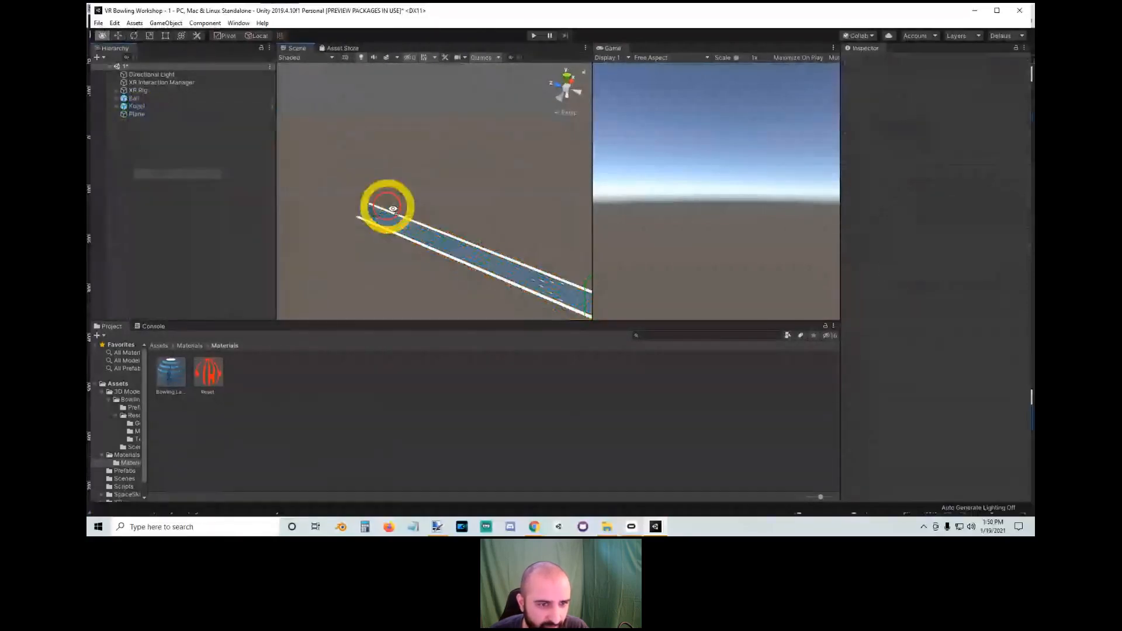
# Step: Move the Kegel pin along the lane to its far end, at about Z 18.34
pyautogui.keyDown('alt'); pyautogui.moveTo(383, 205); pyautogui.dragTo(541, 182); pyautogui.keyUp('alt')
pyautogui.click(541, 181)
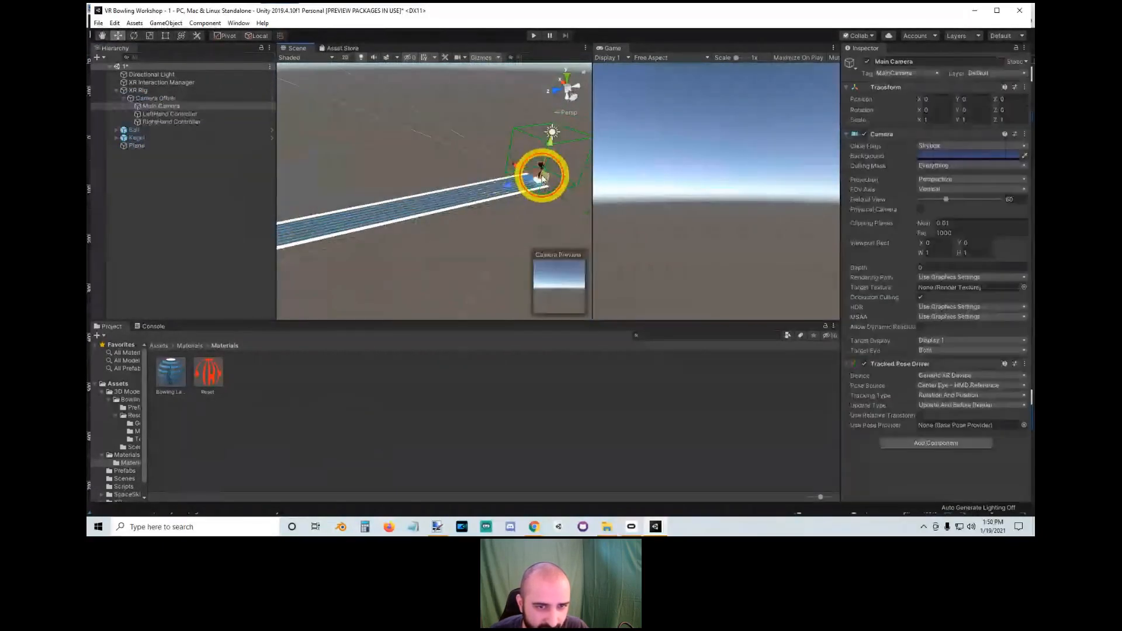
pyautogui.click(134, 130)
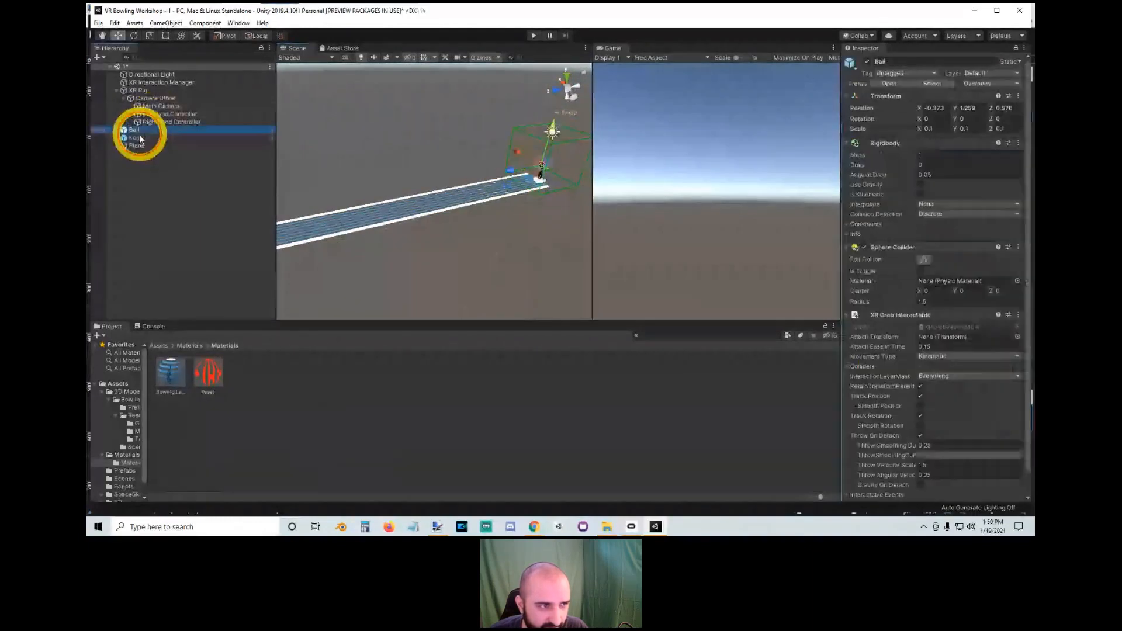
pyautogui.click(138, 138)
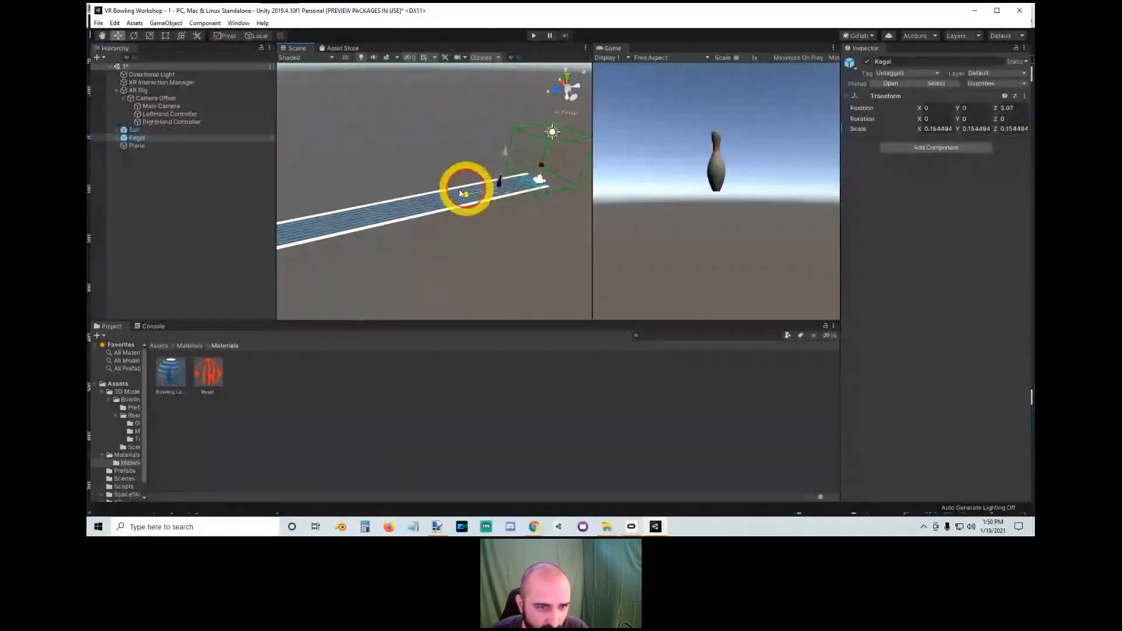
pyautogui.moveTo(460, 193); pyautogui.dragTo(318, 225)
pyautogui.moveTo(462, 207); pyautogui.dragTo(321, 216, button='right')
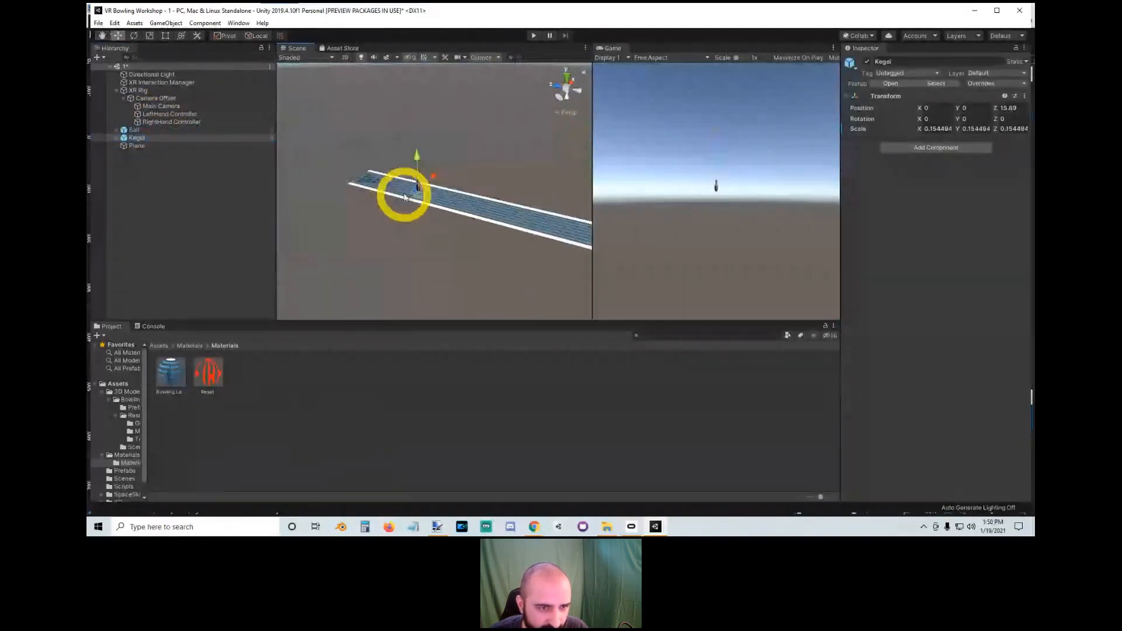
pyautogui.moveTo(404, 197); pyautogui.dragTo(361, 180)
pyautogui.moveTo(361, 180); pyautogui.dragTo(441, 208, button='right')
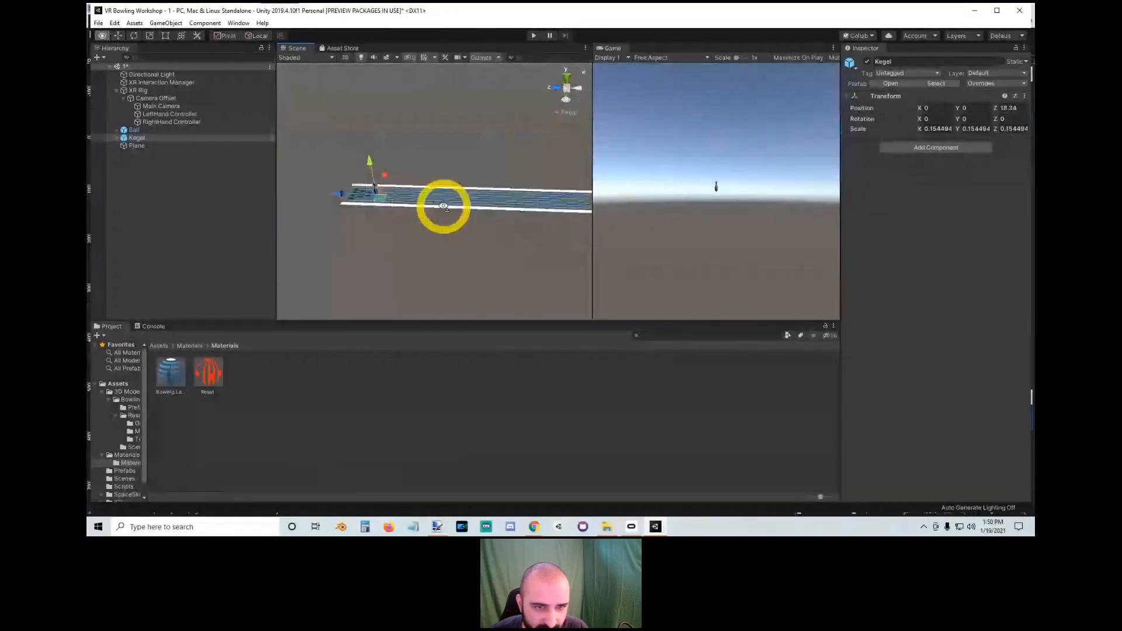
# Step: Shorten the Plane lane by scaling it to about 1.84 on X
pyautogui.click(391, 195)
pyautogui.press('r')
pyautogui.moveTo(498, 188)
pyautogui.mouseDown(button='right')
pyautogui.moveTo(483, 188)
pyautogui.moveTo(501, 191)
pyautogui.mouseUp(button='right')
pyautogui.moveTo(500, 191); pyautogui.dragTo(500, 191)
pyautogui.moveTo(500, 190); pyautogui.dragTo(511, 190, button='right')
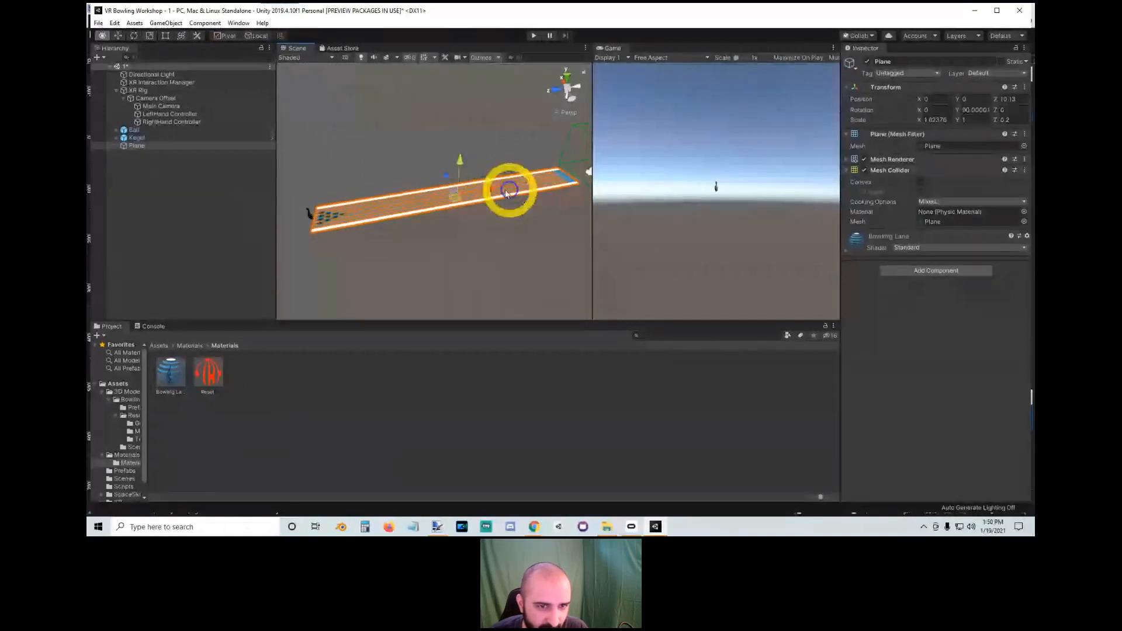
pyautogui.moveTo(492, 191); pyautogui.dragTo(485, 190)
pyautogui.press('w')
pyautogui.moveTo(487, 222); pyautogui.dragTo(520, 225, button='right')
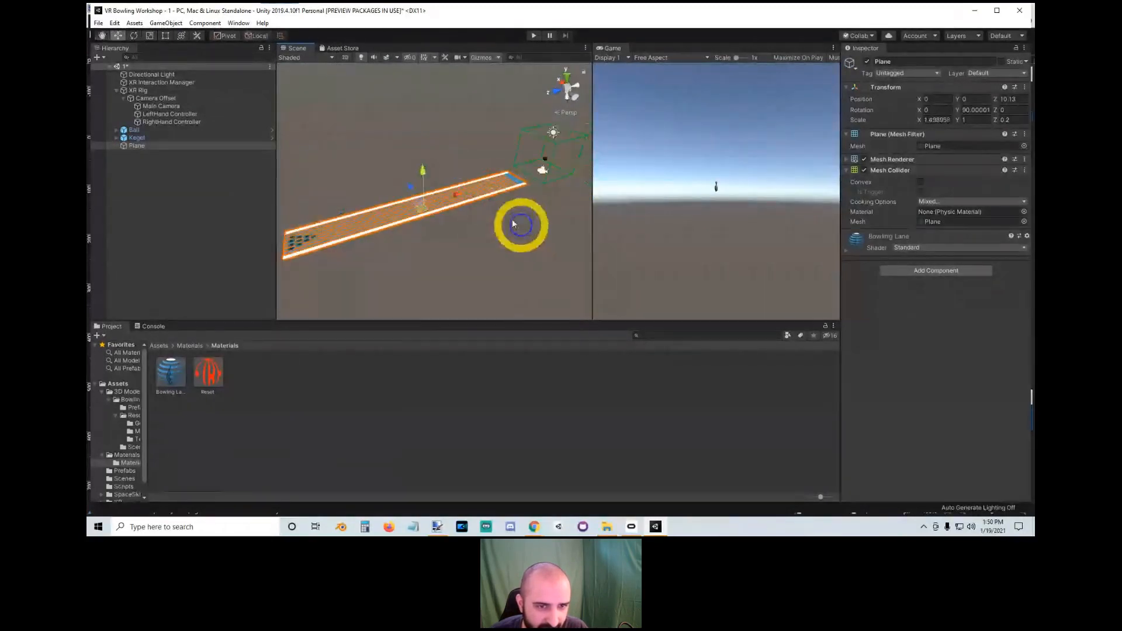
# Step: Move the Kegel pin back along the lane onto the front pin marker, at about Z 14.4
pyautogui.moveTo(458, 188); pyautogui.dragTo(374, 234, button='right')
pyautogui.click(171, 138)
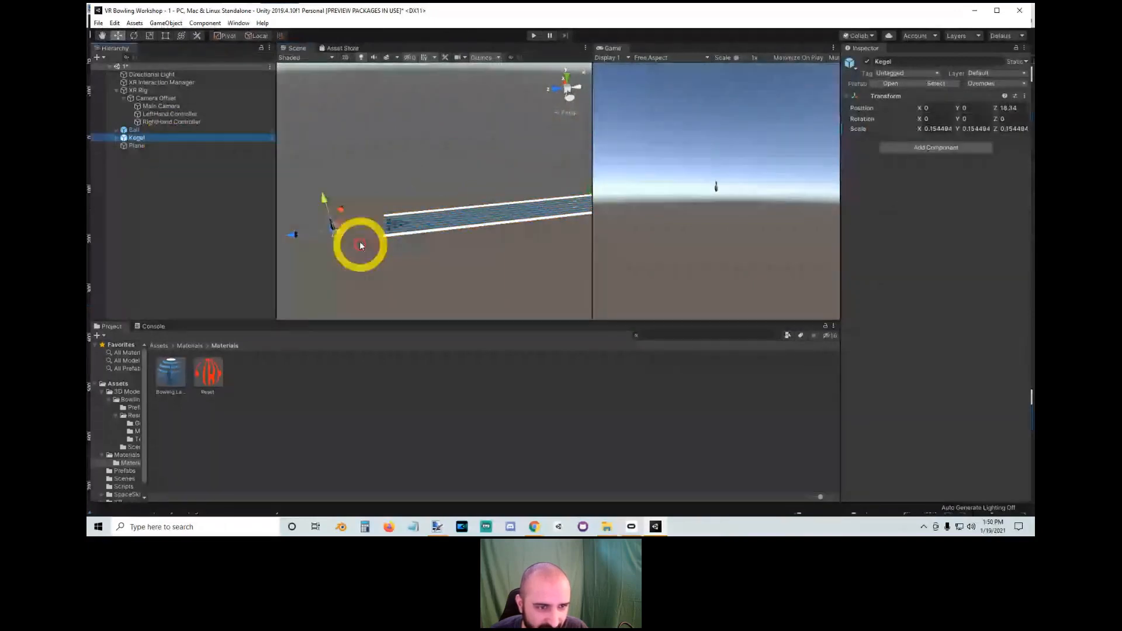
pyautogui.moveTo(294, 234); pyautogui.dragTo(375, 243)
pyautogui.press('f')
pyautogui.keyDown('alt'); pyautogui.moveTo(376, 235); pyautogui.dragTo(345, 251, button='right'); pyautogui.keyUp('alt')
pyautogui.keyDown('alt'); pyautogui.moveTo(345, 251); pyautogui.dragTo(609, 204); pyautogui.keyUp('alt')
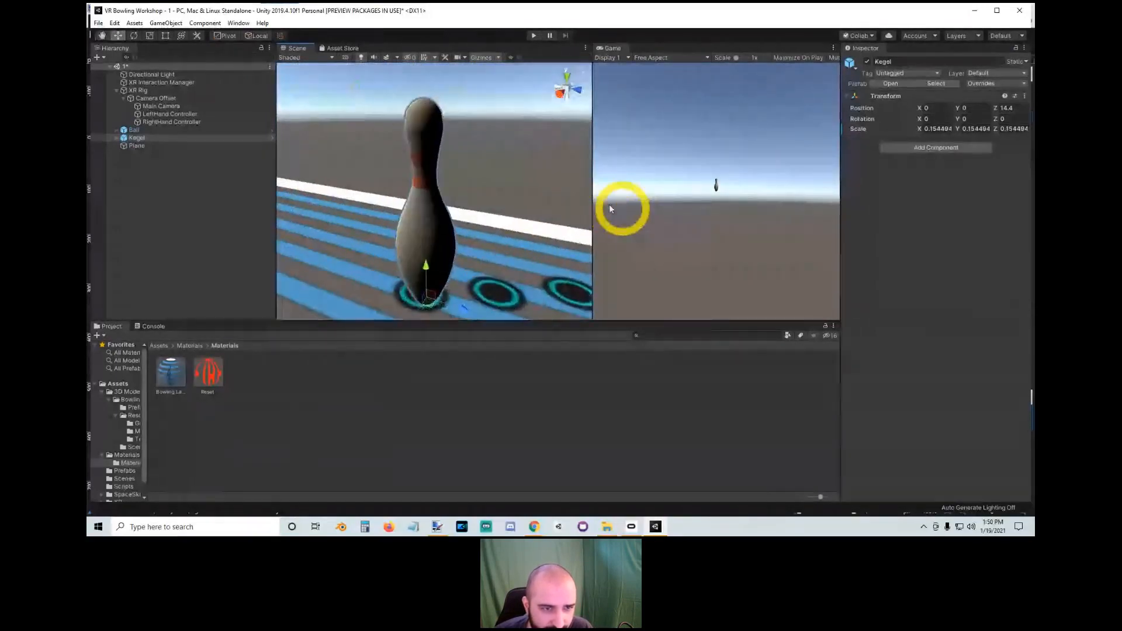
# Step: Add a Capsule Collider component to the parent Kegel object
pyautogui.click(139, 138)
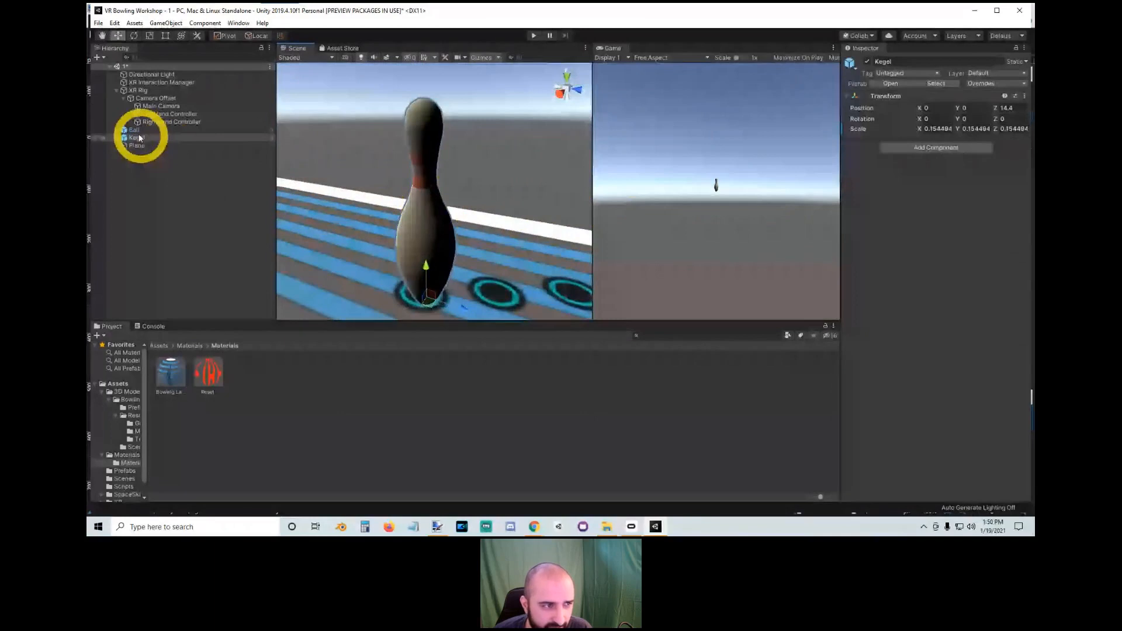
pyautogui.click(117, 137)
pyautogui.click(141, 139)
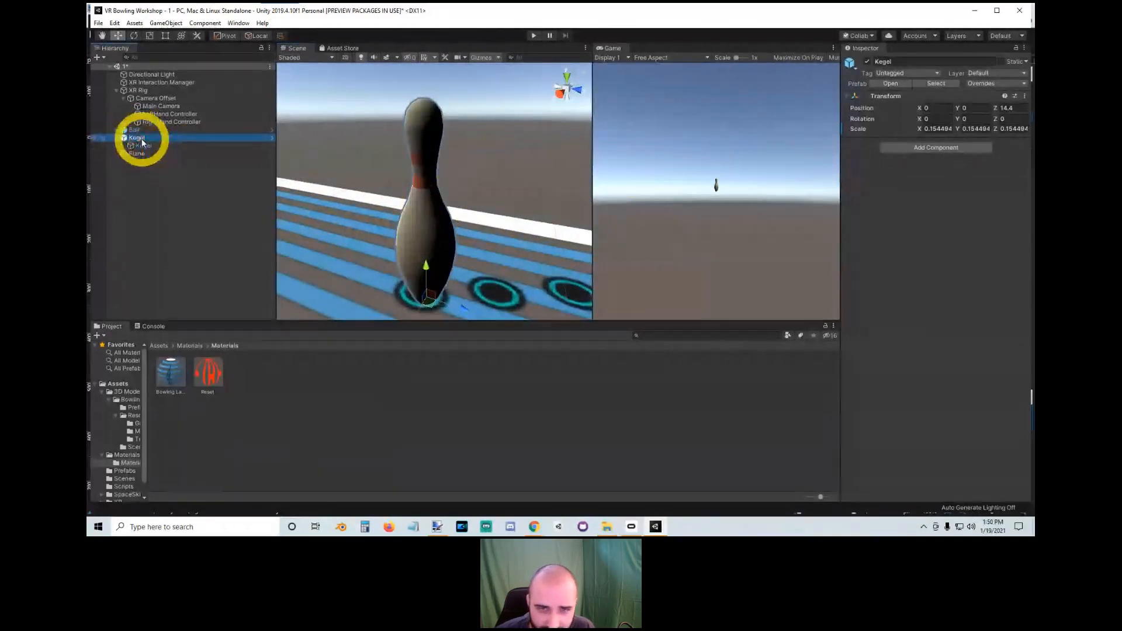
pyautogui.click(143, 146)
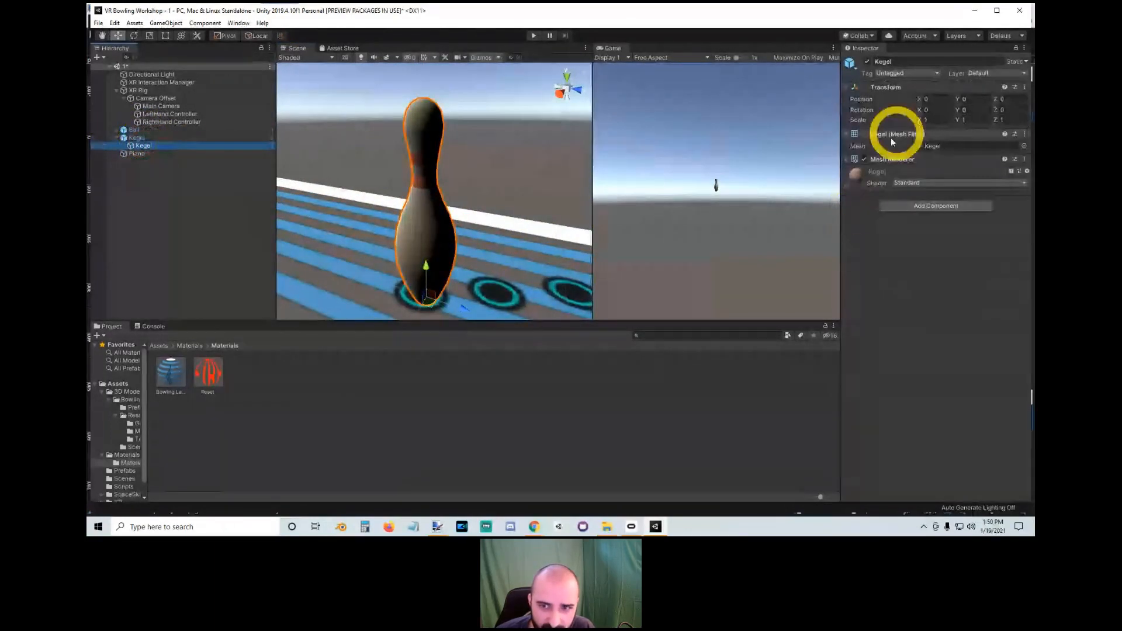
pyautogui.click(117, 138)
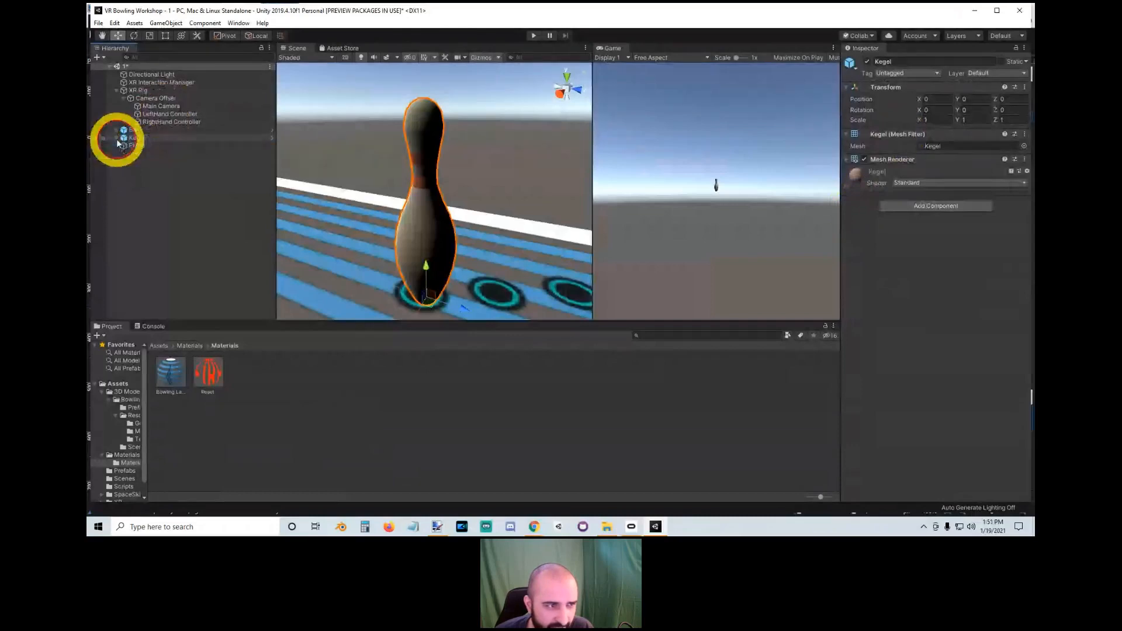
pyautogui.rightClick(154, 138)
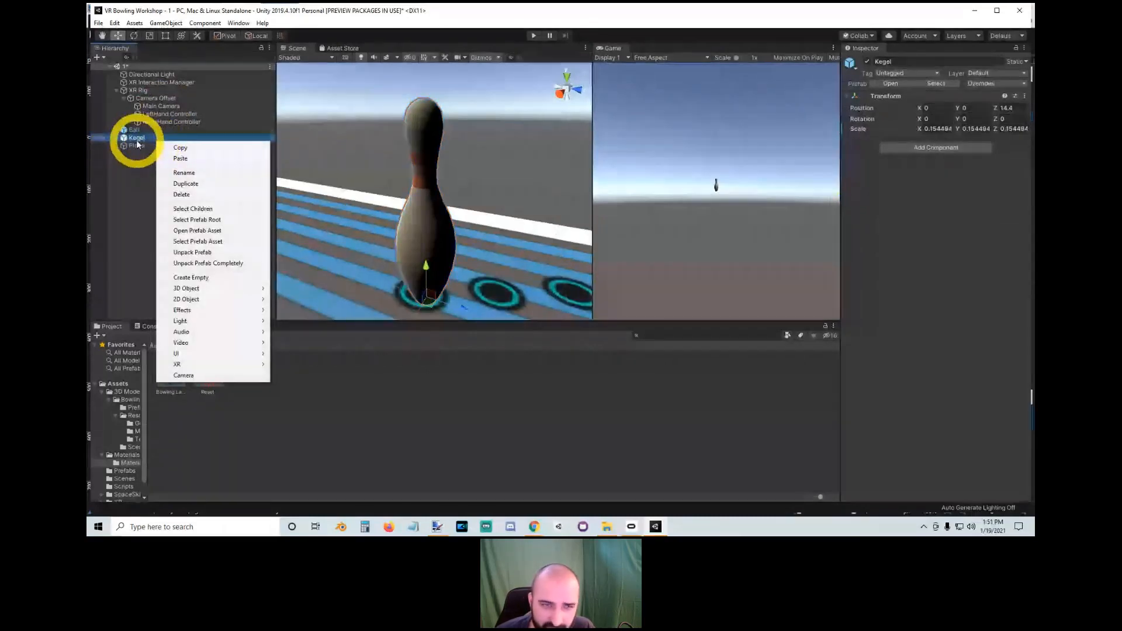
pyautogui.click(139, 140)
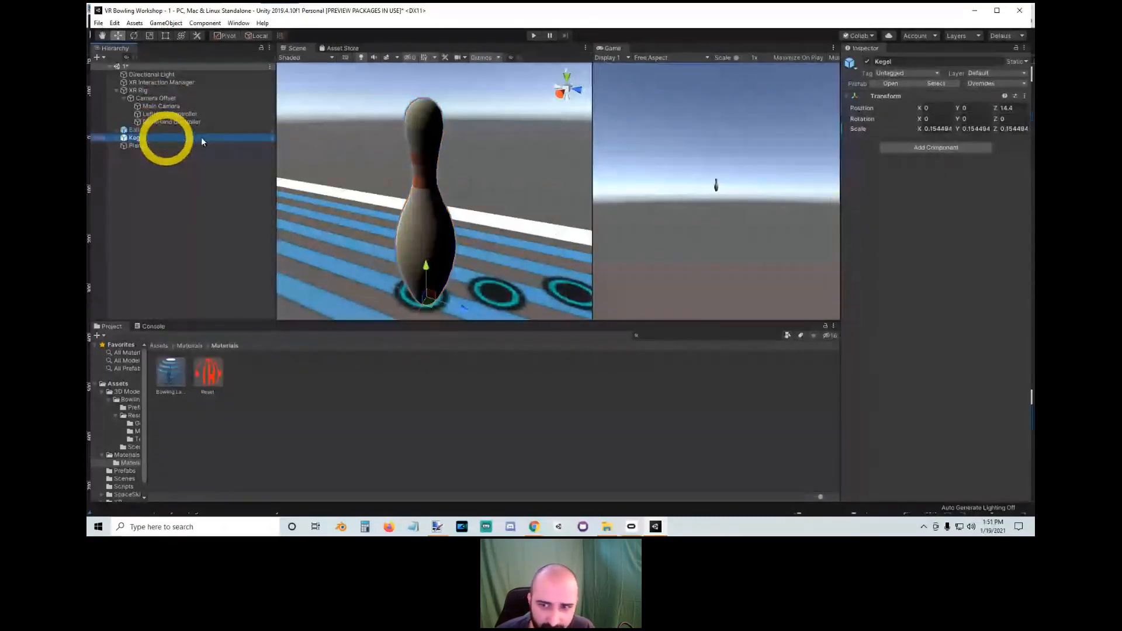
pyautogui.click(909, 147)
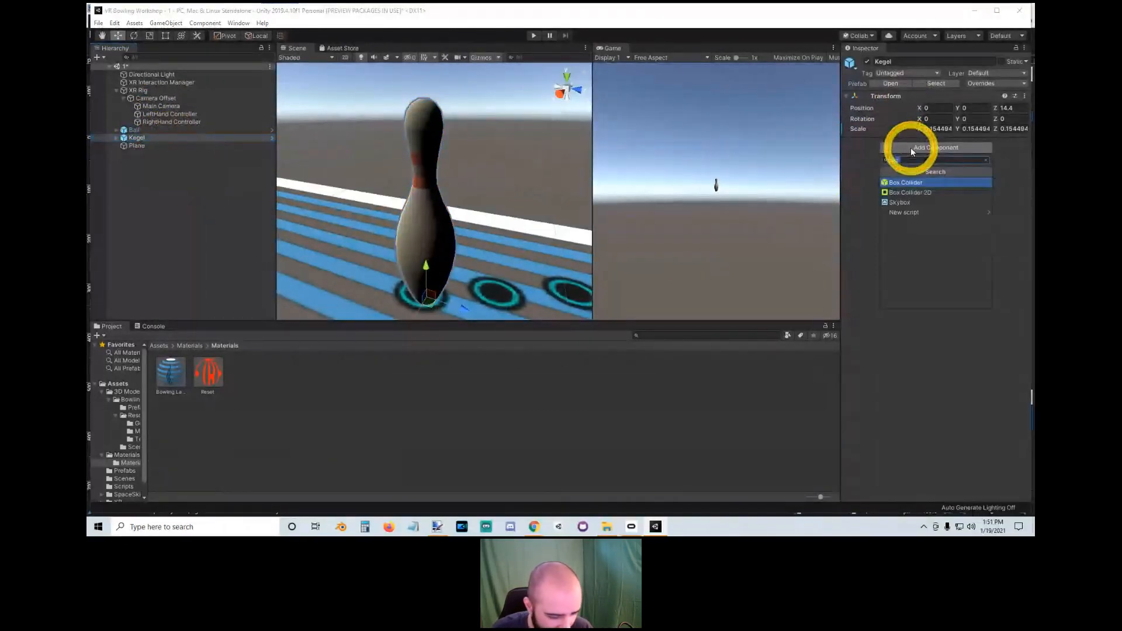
pyautogui.write('capsul')
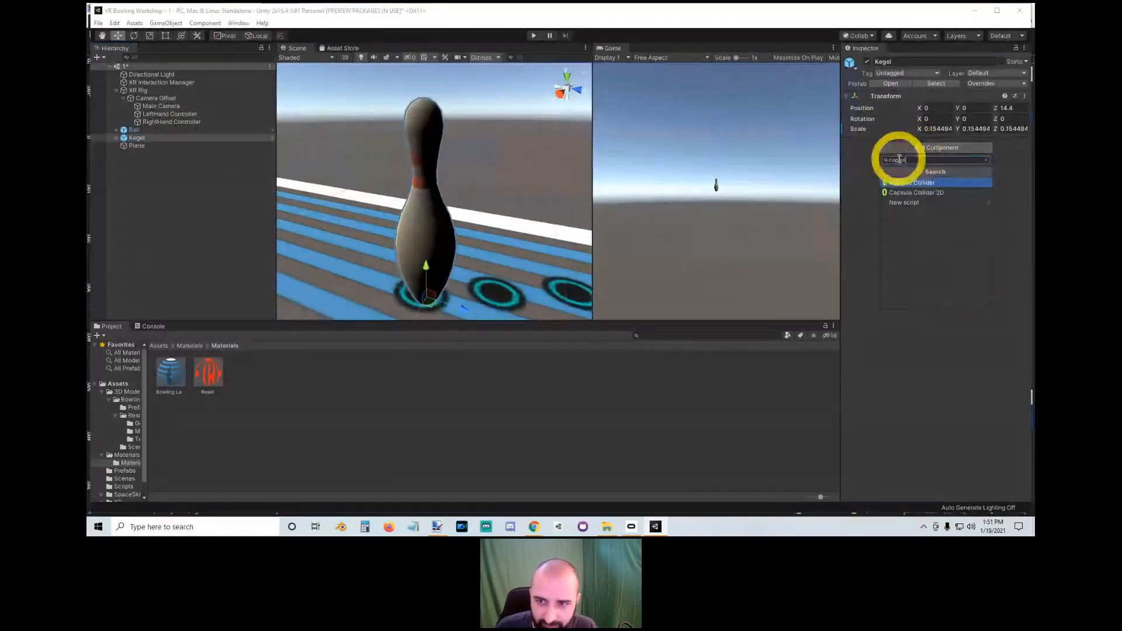
pyautogui.click(894, 183)
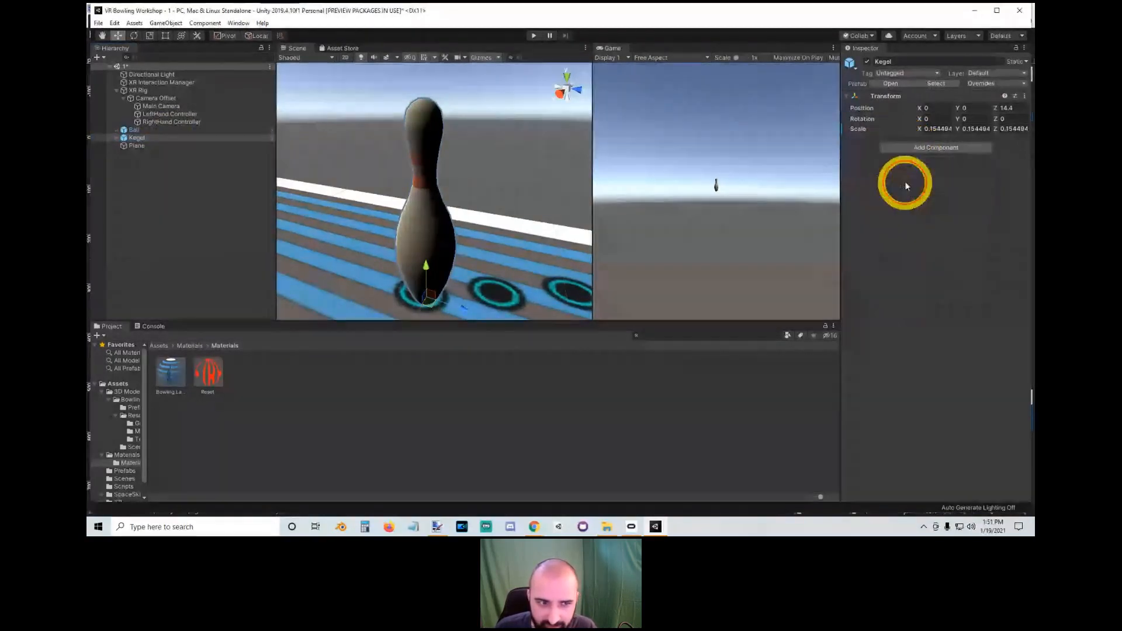
# Step: Stretch the Kegel's capsule collider up to the pin's head, to a height of about 6
pyautogui.scroll(3, 415, 268)
pyautogui.moveTo(415, 268); pyautogui.dragTo(500, 201, button='right')
pyautogui.press('s')
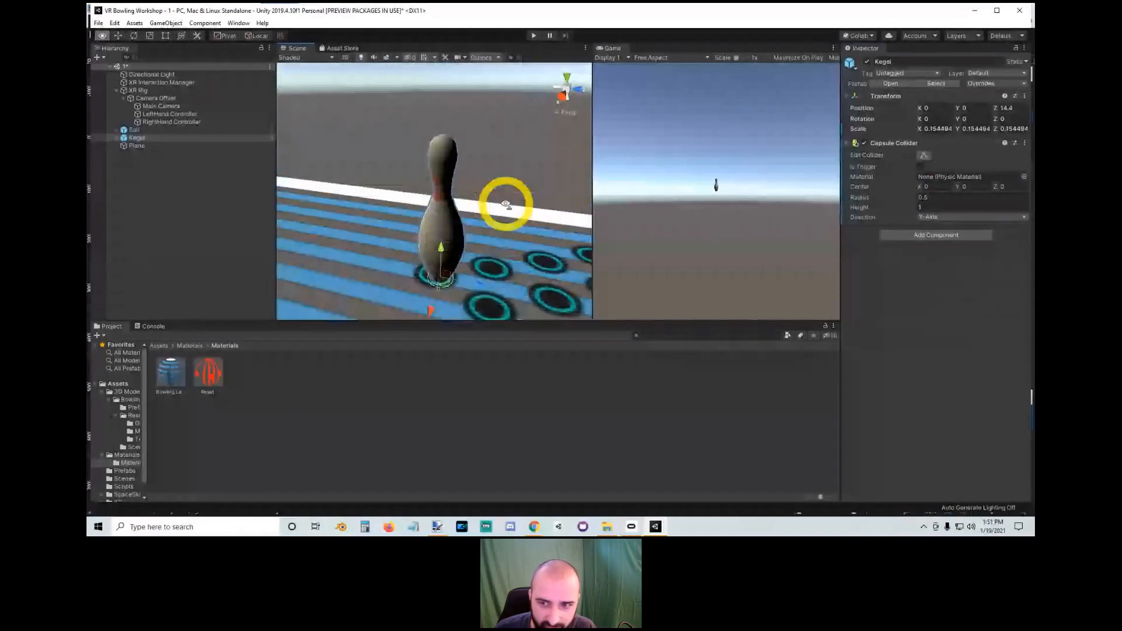
pyautogui.click(869, 208)
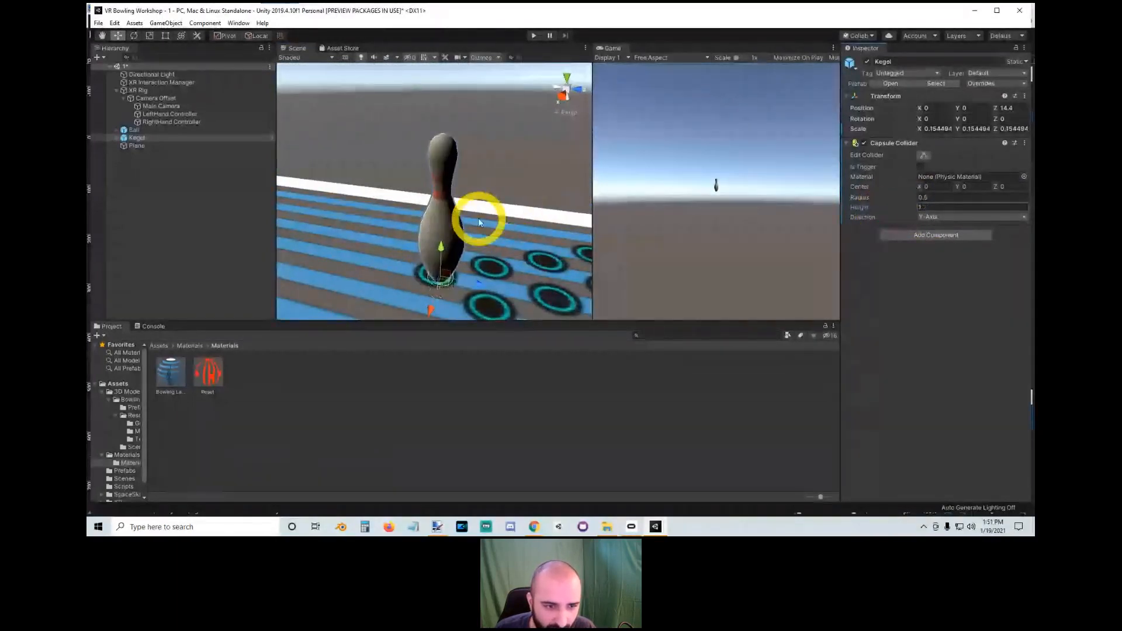
pyautogui.moveTo(479, 222); pyautogui.dragTo(518, 217, button='right')
pyautogui.press('w')
pyautogui.press('s')
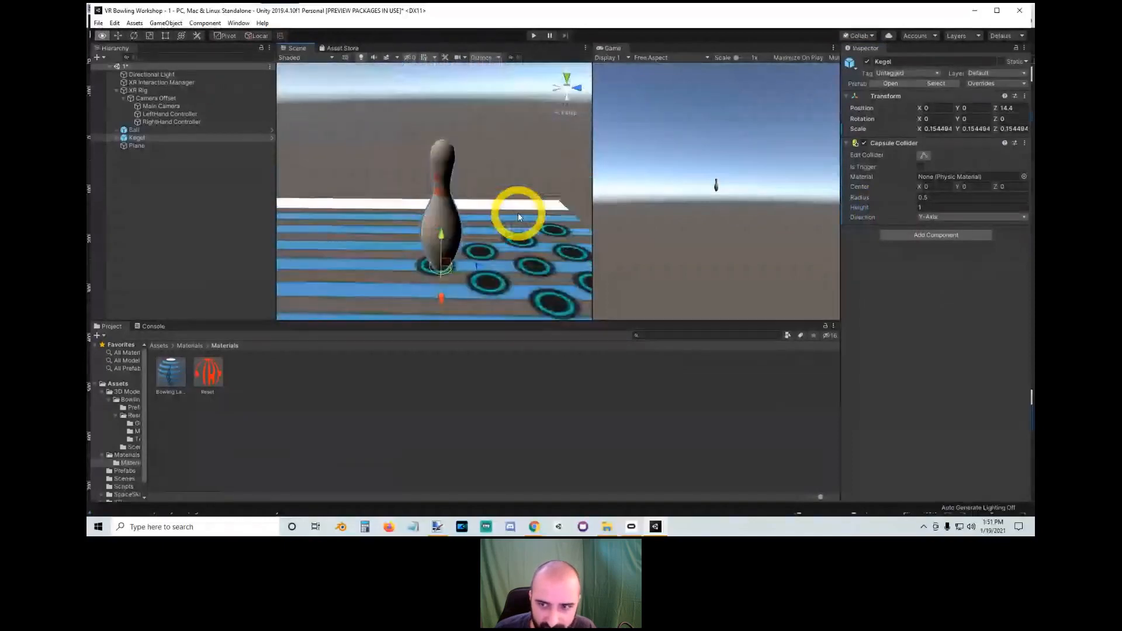
pyautogui.click(924, 155)
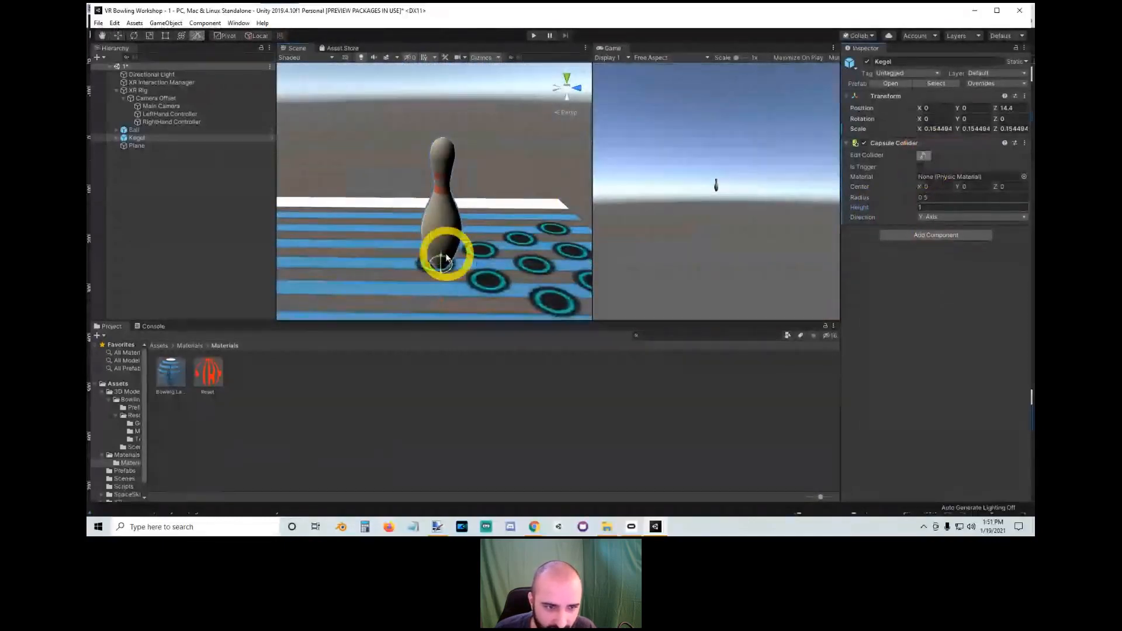
pyautogui.moveTo(446, 257); pyautogui.dragTo(458, 181)
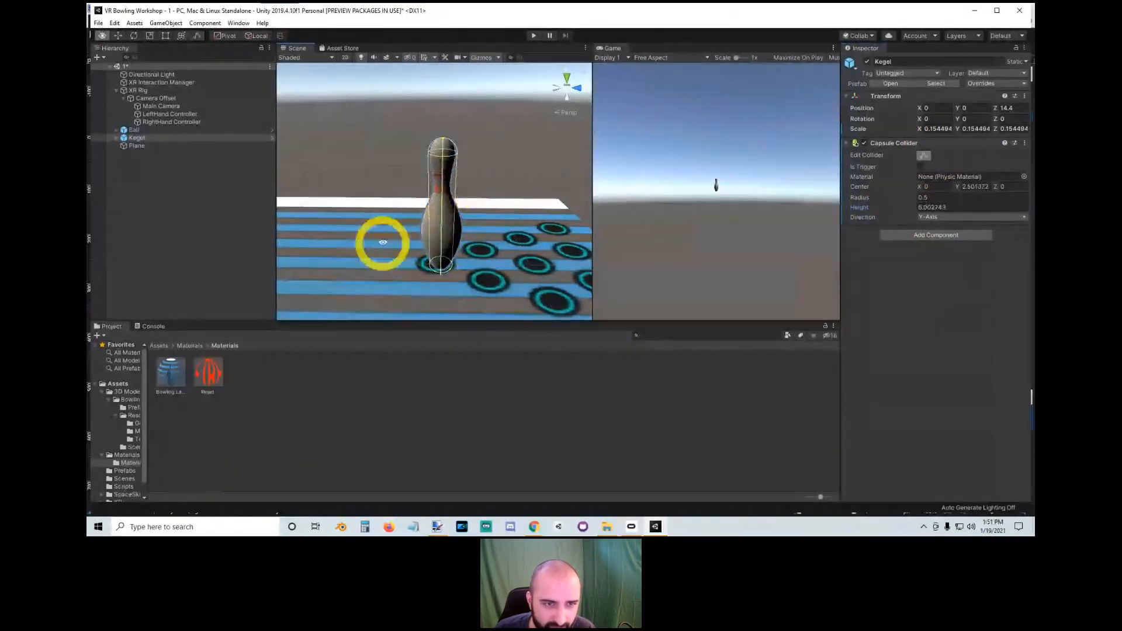
# Step: Raise the lower end of the capsule collider to the pin's base, shortening its height to about 5.52
pyautogui.moveTo(383, 242)
pyautogui.keyDown('alt'); pyautogui.mouseDown()
pyautogui.moveTo(413, 238)
pyautogui.moveTo(391, 226)
pyautogui.mouseUp(); pyautogui.keyUp('alt')
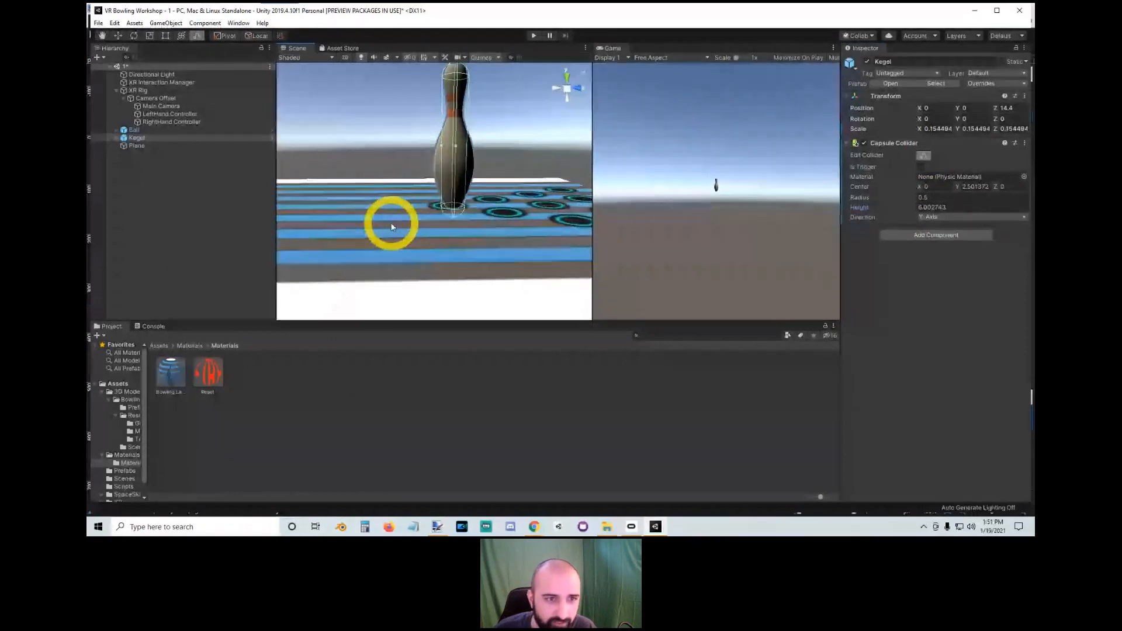
pyautogui.keyDown('alt'); pyautogui.moveTo(460, 150); pyautogui.dragTo(443, 303); pyautogui.keyUp('alt')
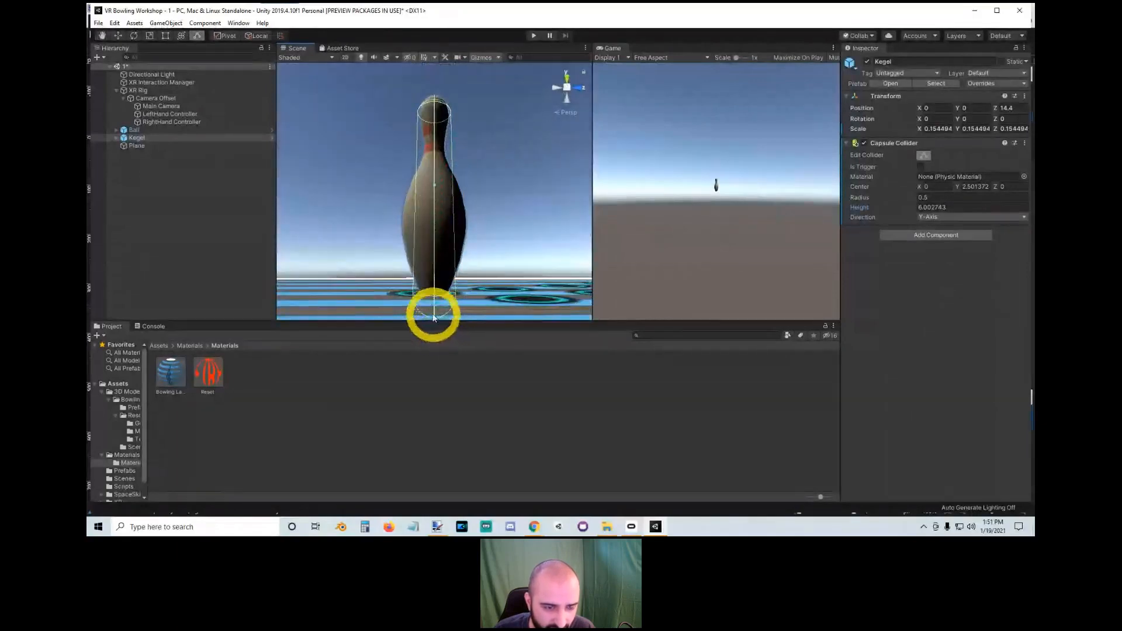
pyautogui.press('w')
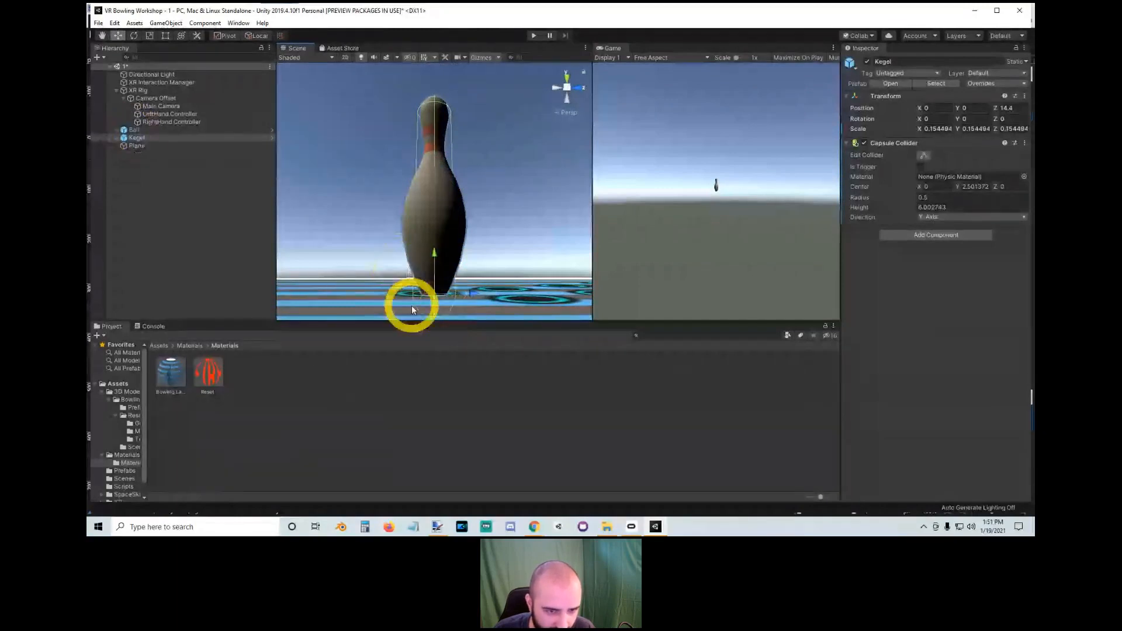
pyautogui.click(924, 156)
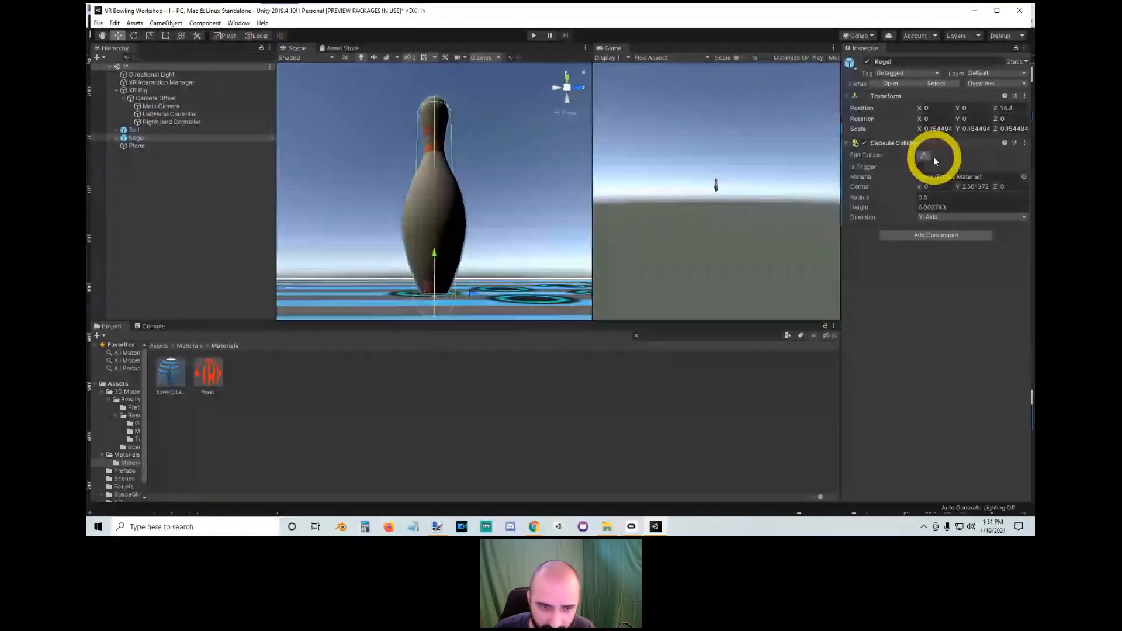
pyautogui.moveTo(425, 316); pyautogui.dragTo(433, 304)
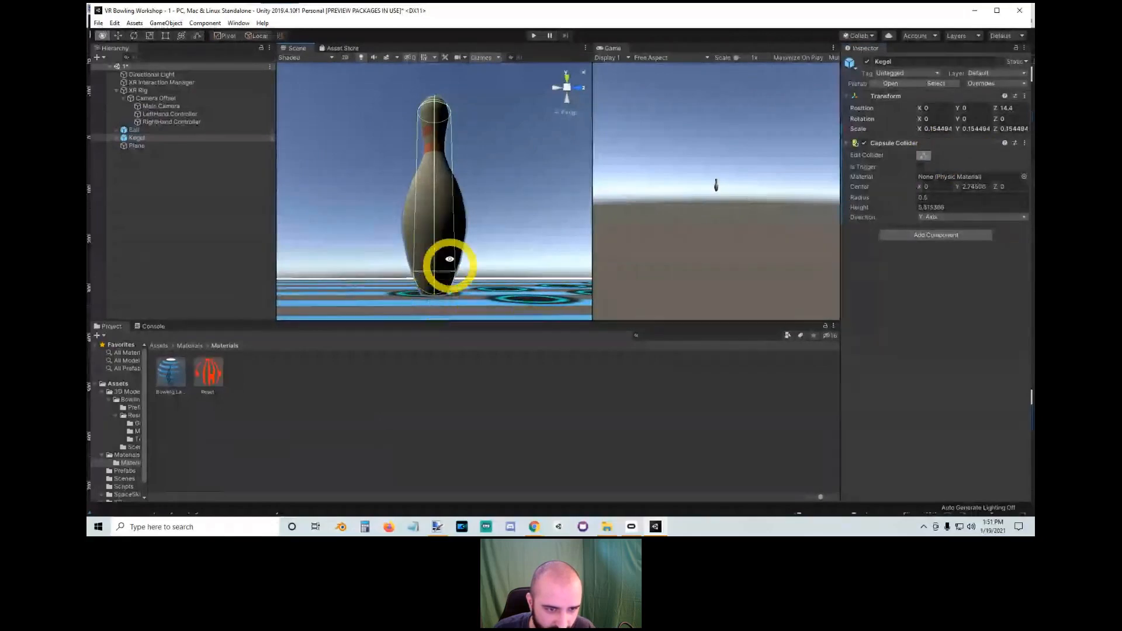
pyautogui.keyDown('alt'); pyautogui.moveTo(449, 259); pyautogui.dragTo(507, 250); pyautogui.keyUp('alt')
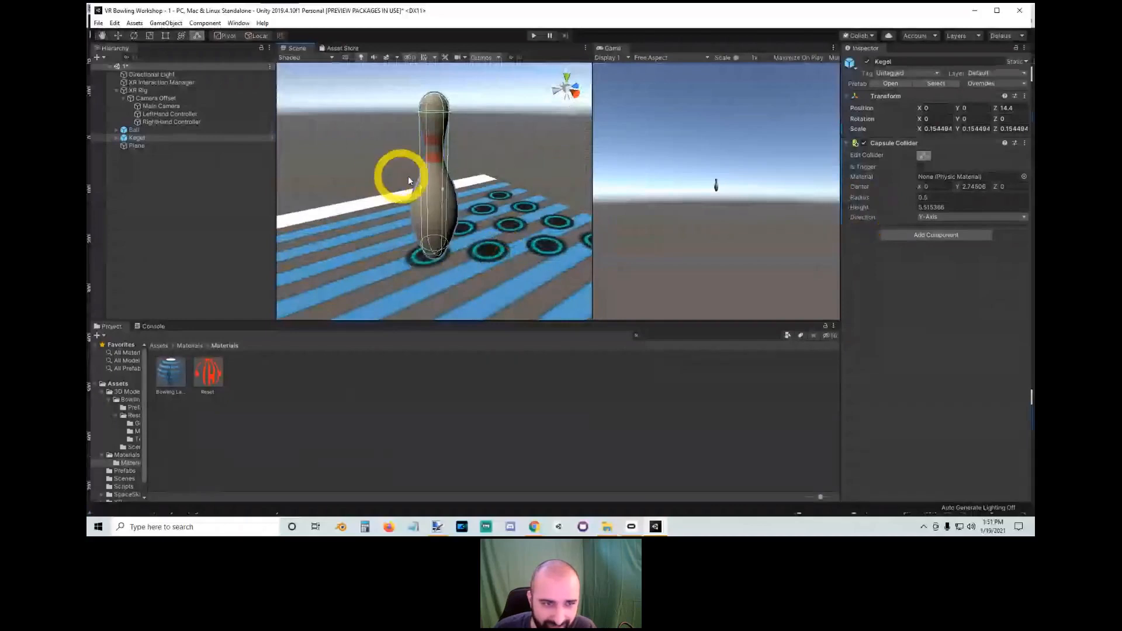
# Step: Set the capsule collider's height to 5.5 and its center Y to 2.75
pyautogui.click(952, 243)
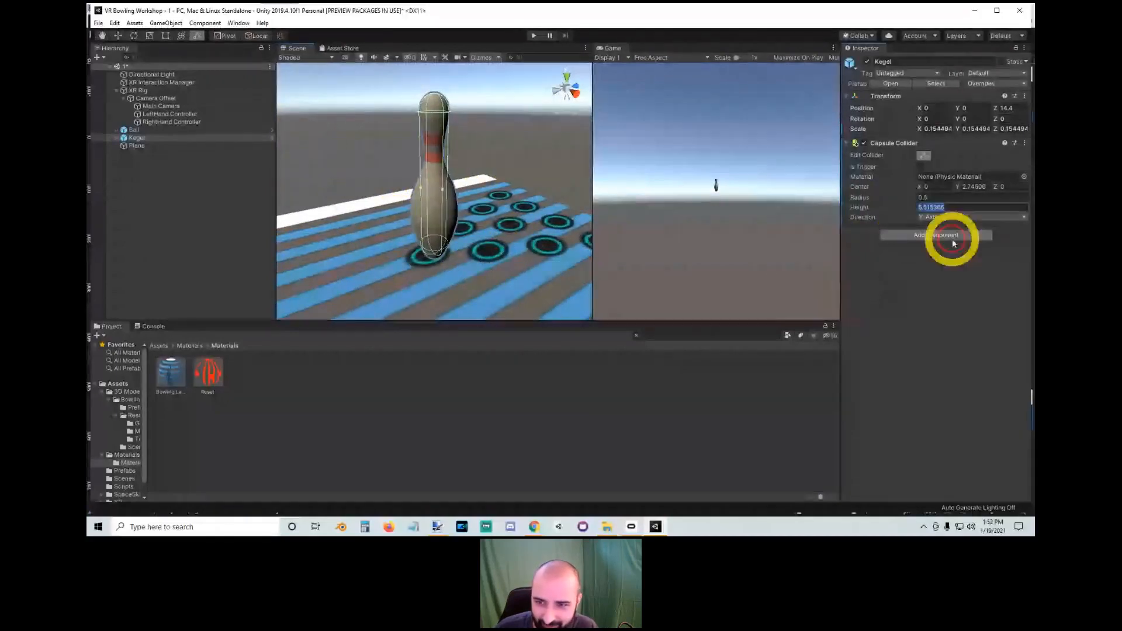
pyautogui.write('5.5')
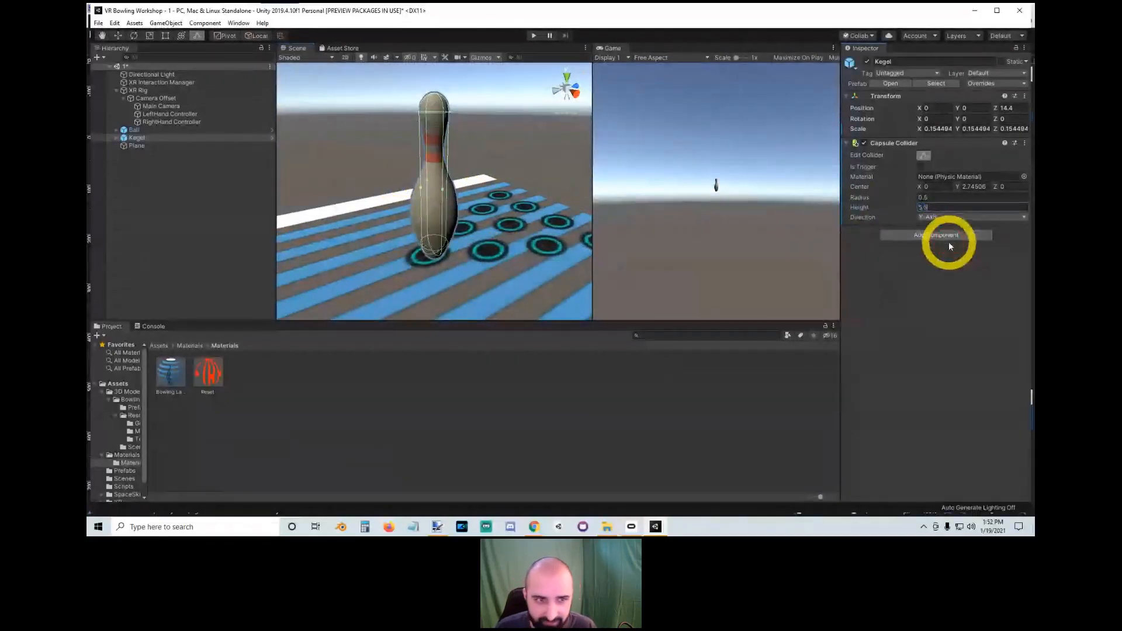
pyautogui.click(975, 185)
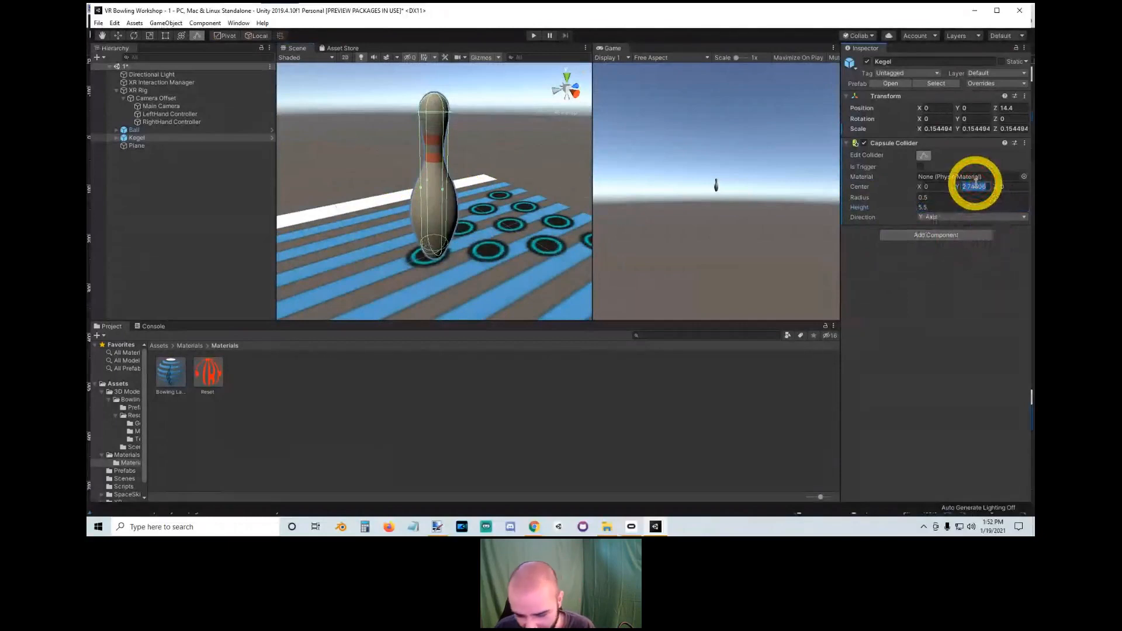
pyautogui.write('.75')
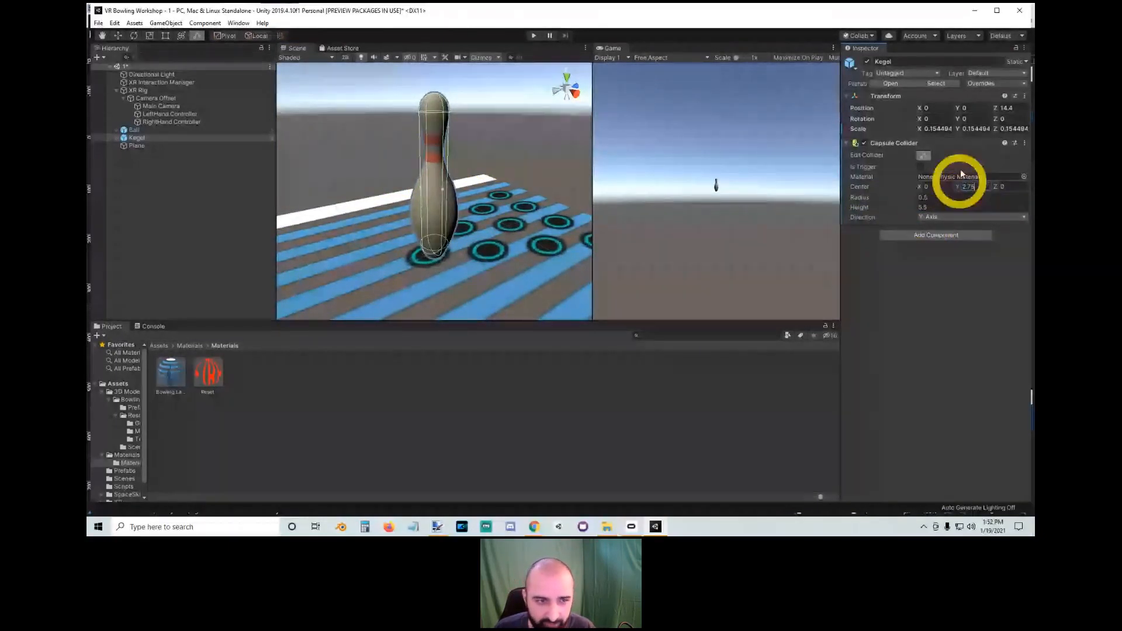
pyautogui.keyDown('alt'); pyautogui.moveTo(456, 225); pyautogui.dragTo(581, 92); pyautogui.keyUp('alt')
pyautogui.click(576, 93)
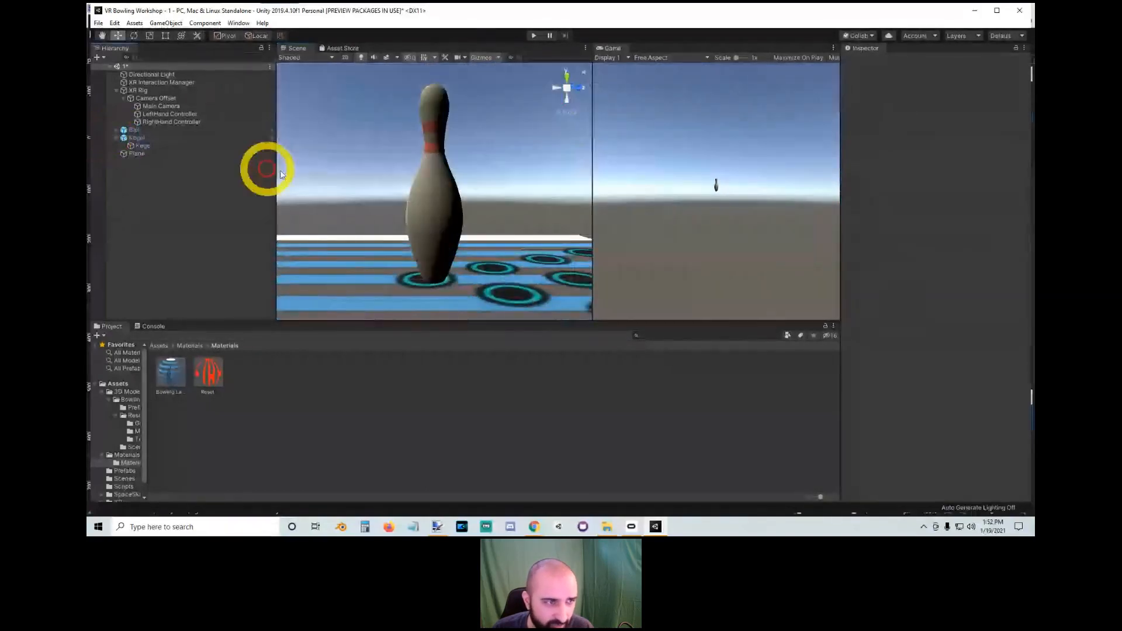
# Step: Add a Sphere Collider component to the parent Kegel object
pyautogui.click(135, 129)
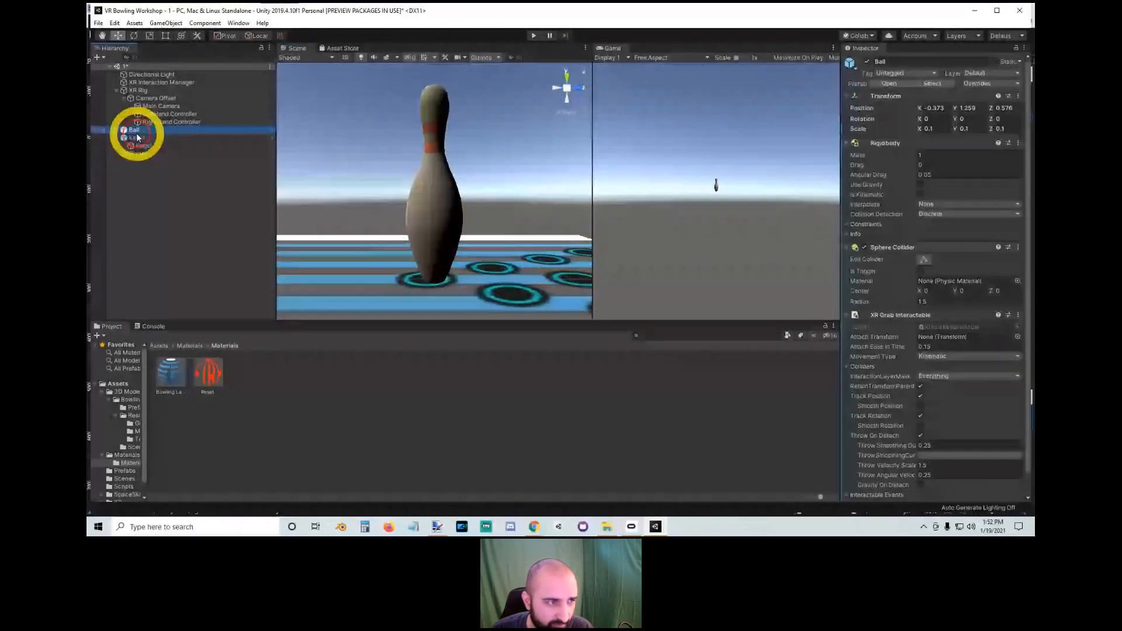
pyautogui.click(136, 137)
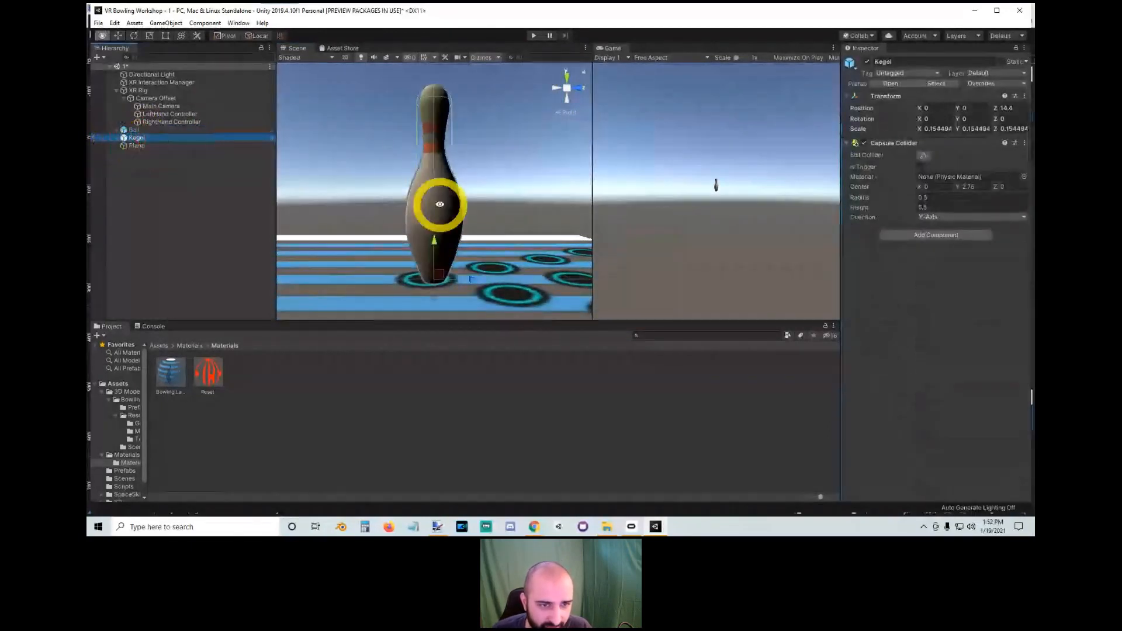
pyautogui.keyDown('alt'); pyautogui.moveTo(440, 204); pyautogui.dragTo(484, 187); pyautogui.keyUp('alt')
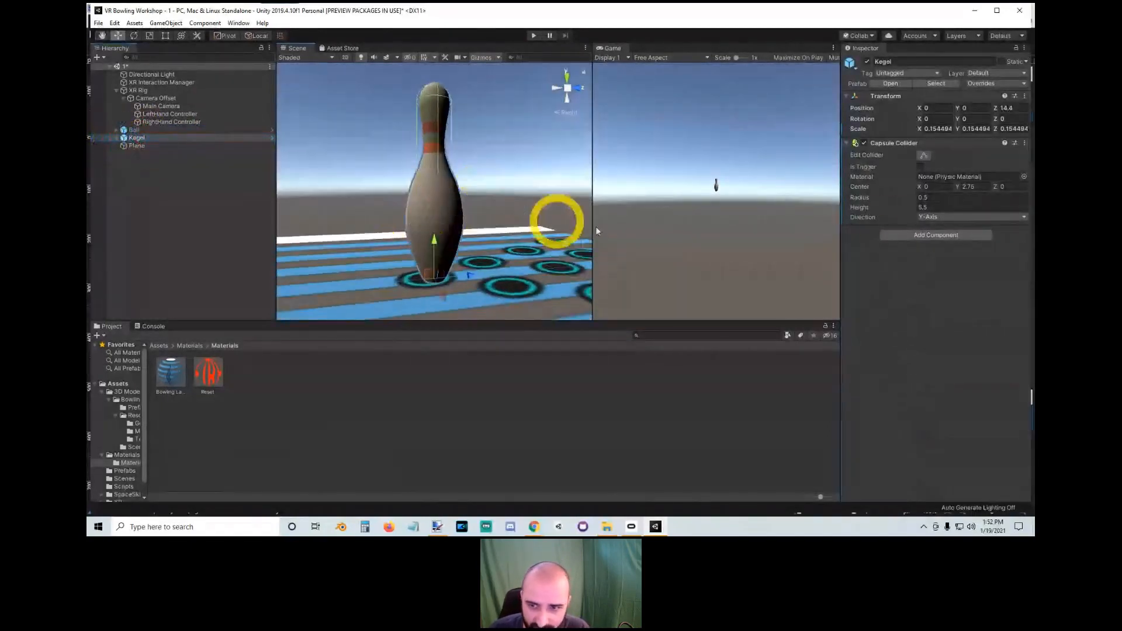
pyautogui.click(897, 236)
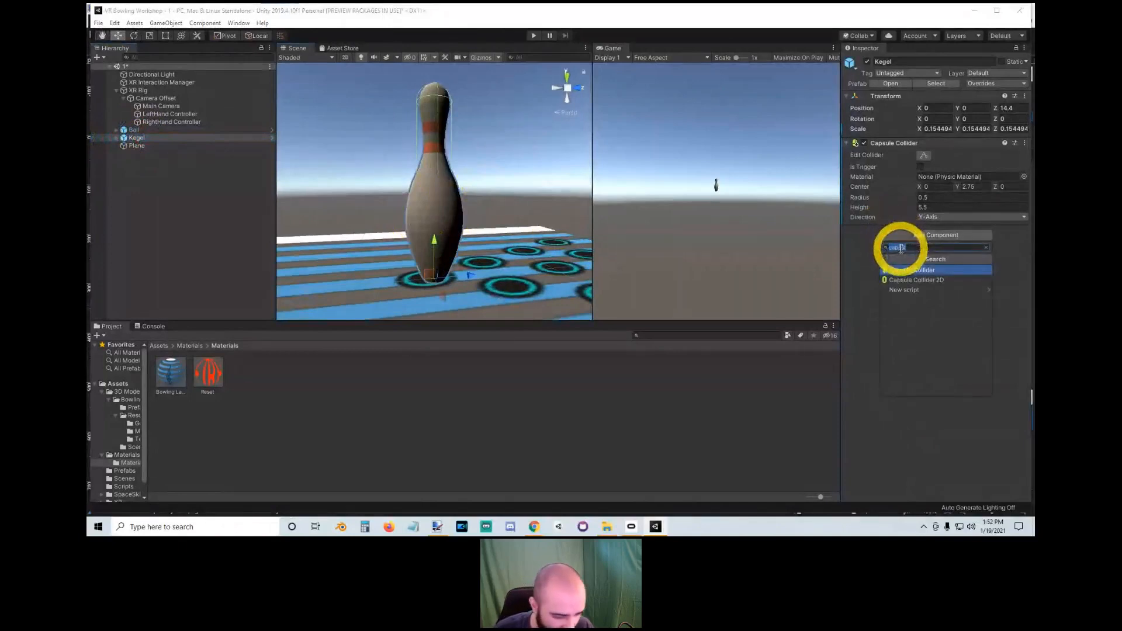
pyautogui.write('sphe')
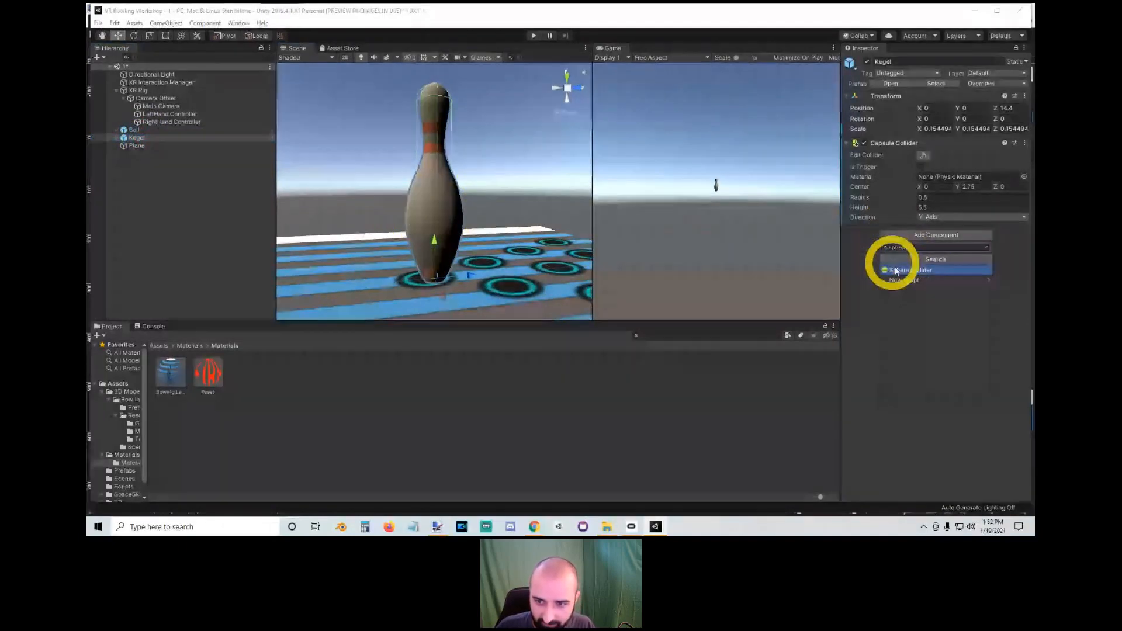
pyautogui.click(894, 271)
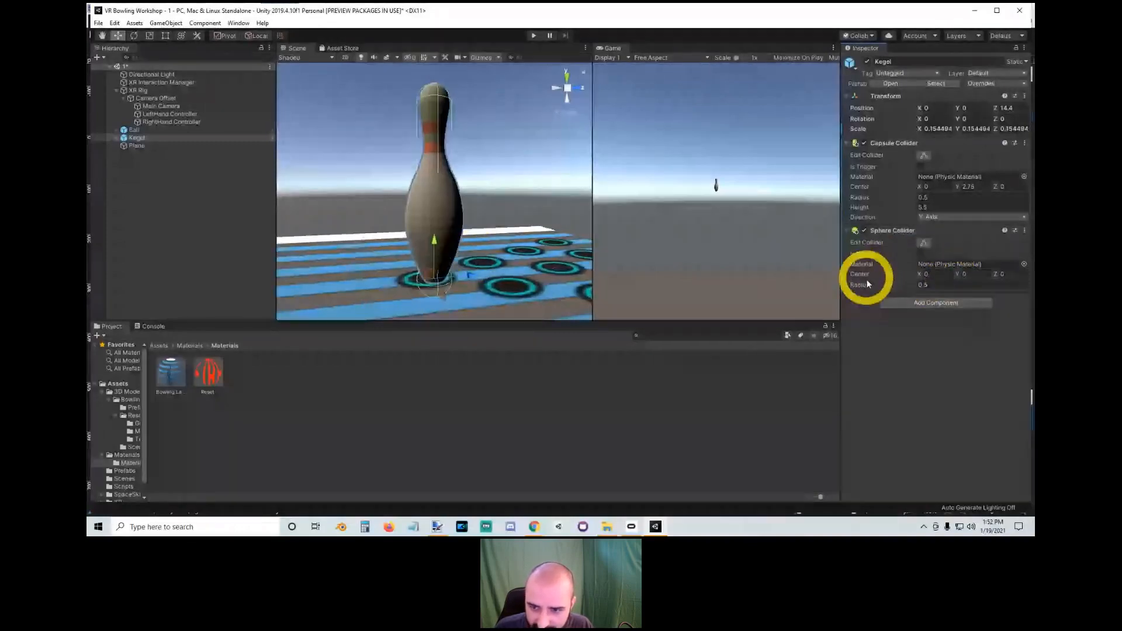
# Step: Set the Kegel sphere collider's center Y to 1.82 and enlarge its radius to about 0.86 around the pin's belly
pyautogui.click(968, 275)
pyautogui.write('1.82')
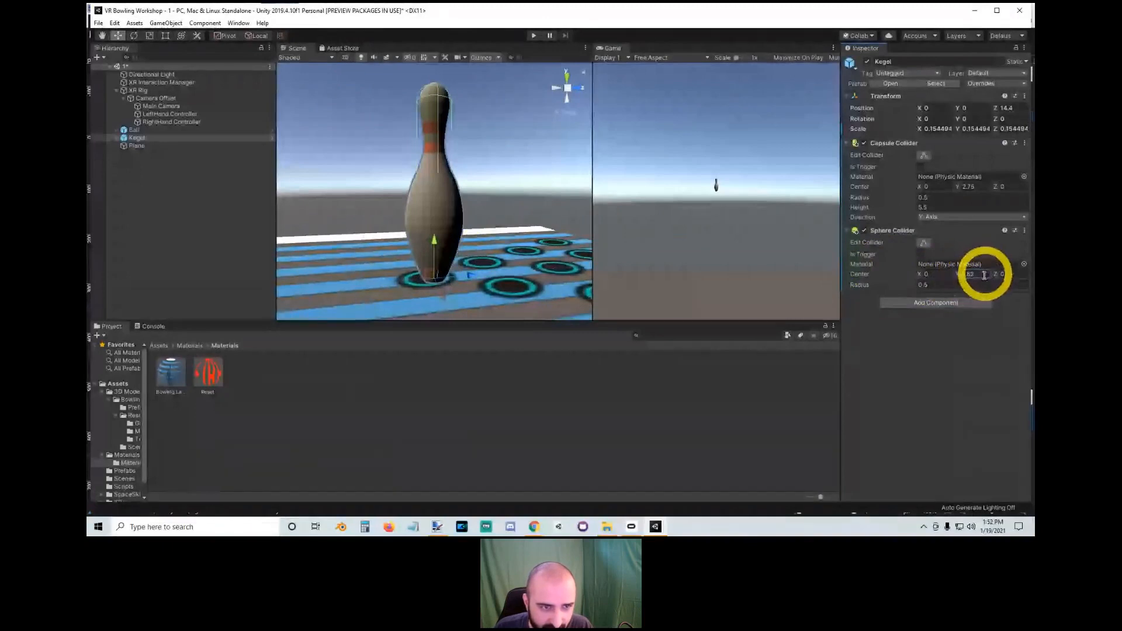
pyautogui.keyDown('alt'); pyautogui.moveTo(444, 202); pyautogui.dragTo(466, 210); pyautogui.keyUp('alt')
pyautogui.click(910, 288)
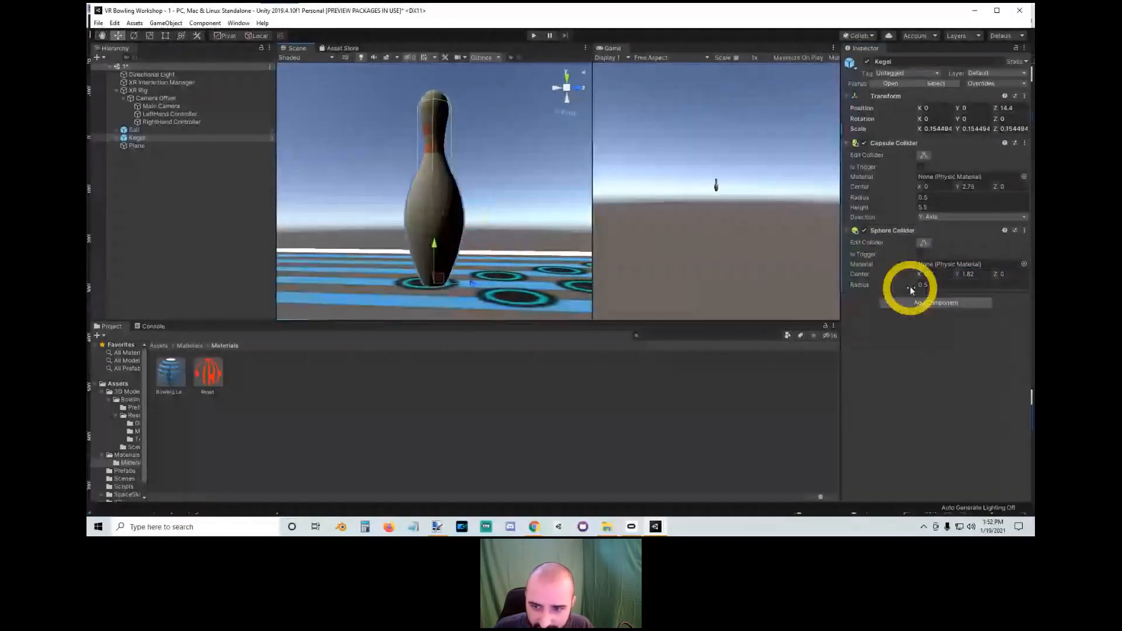
pyautogui.moveTo(891, 282); pyautogui.dragTo(902, 286)
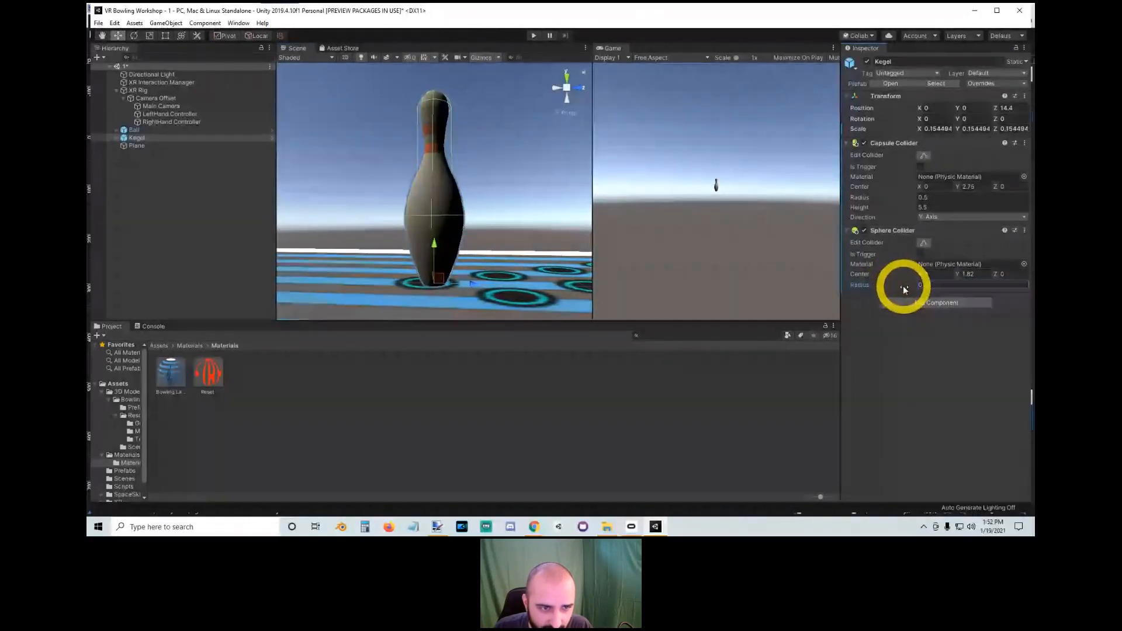
pyautogui.keyDown('alt'); pyautogui.moveTo(385, 216); pyautogui.dragTo(438, 208); pyautogui.keyUp('alt')
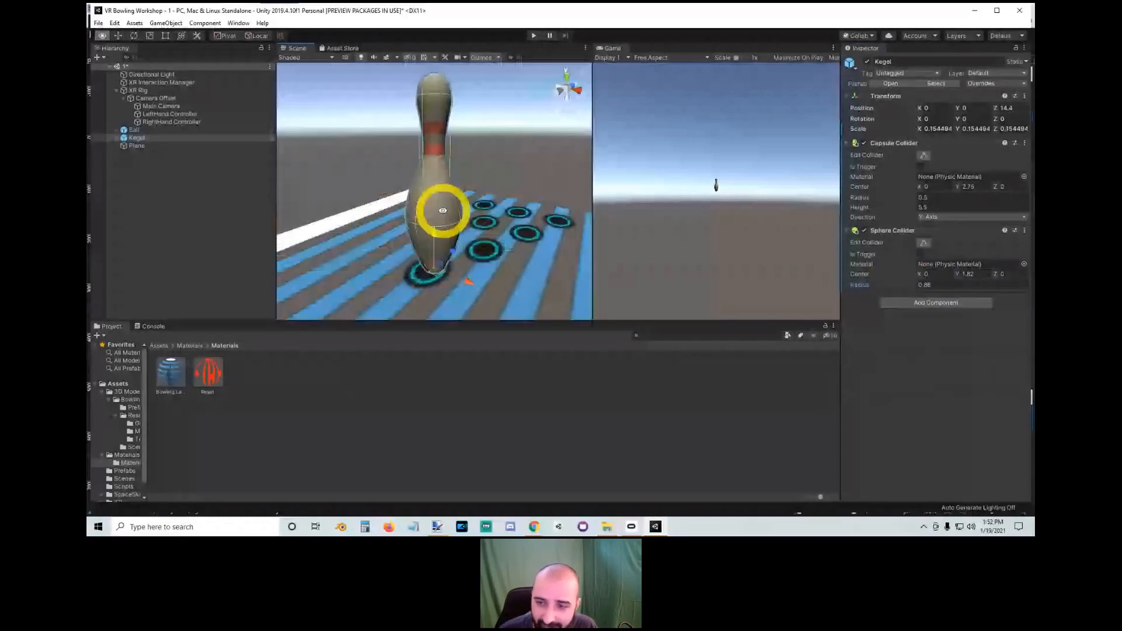
pyautogui.keyDown('alt'); pyautogui.moveTo(462, 158); pyautogui.dragTo(424, 195); pyautogui.keyUp('alt')
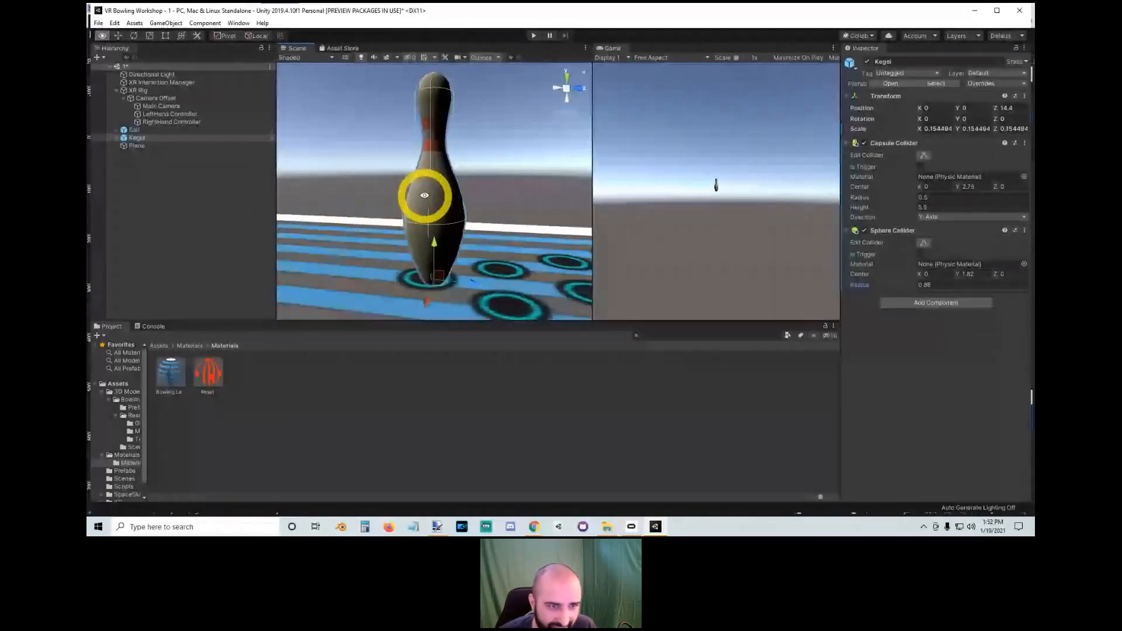
pyautogui.scroll(5, 428, 191)
pyautogui.keyDown('alt'); pyautogui.moveTo(483, 260); pyautogui.dragTo(454, 233); pyautogui.keyUp('alt')
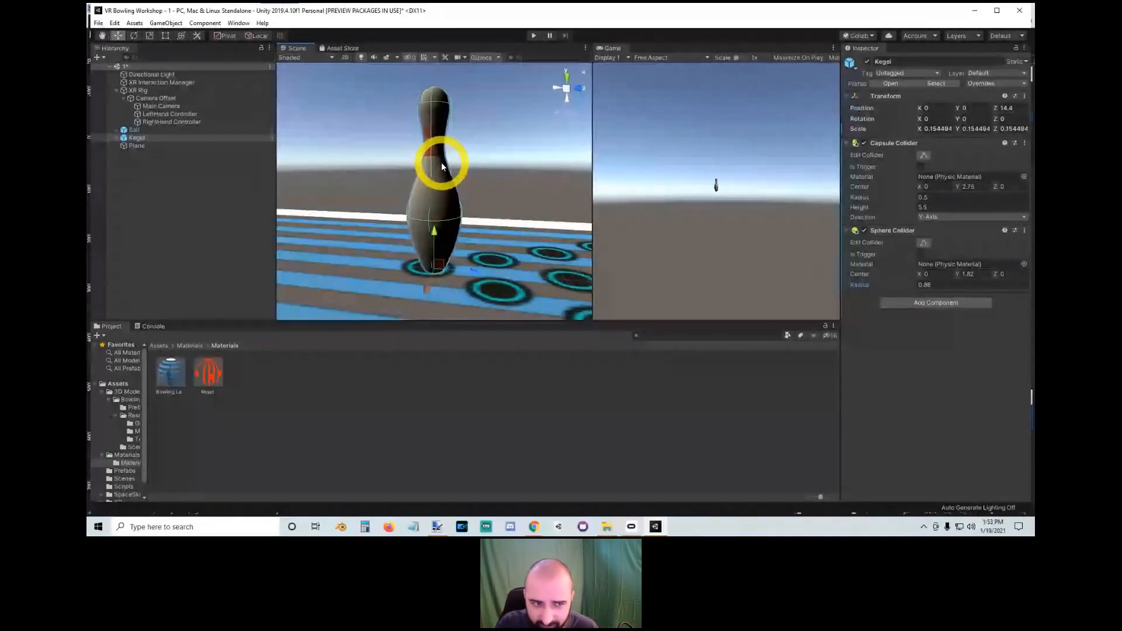
pyautogui.keyDown('alt'); pyautogui.moveTo(472, 250); pyautogui.dragTo(496, 225, button='right'); pyautogui.keyUp('alt')
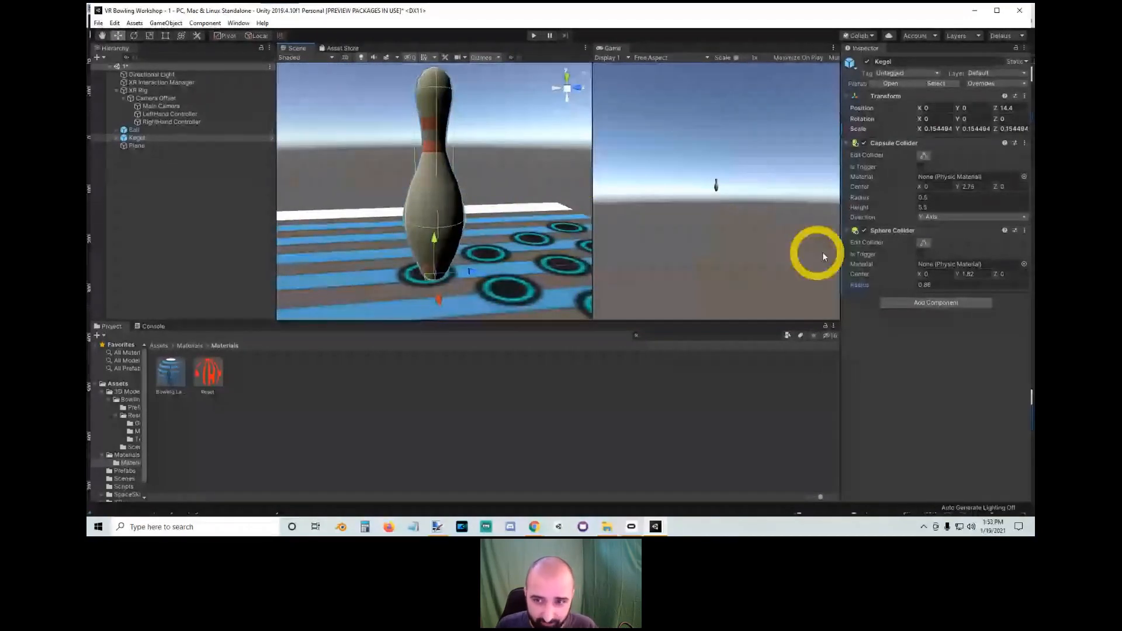
# Step: Remove the Sphere Collider and Capsule Collider components from the Kegel
pyautogui.rightClick(889, 232)
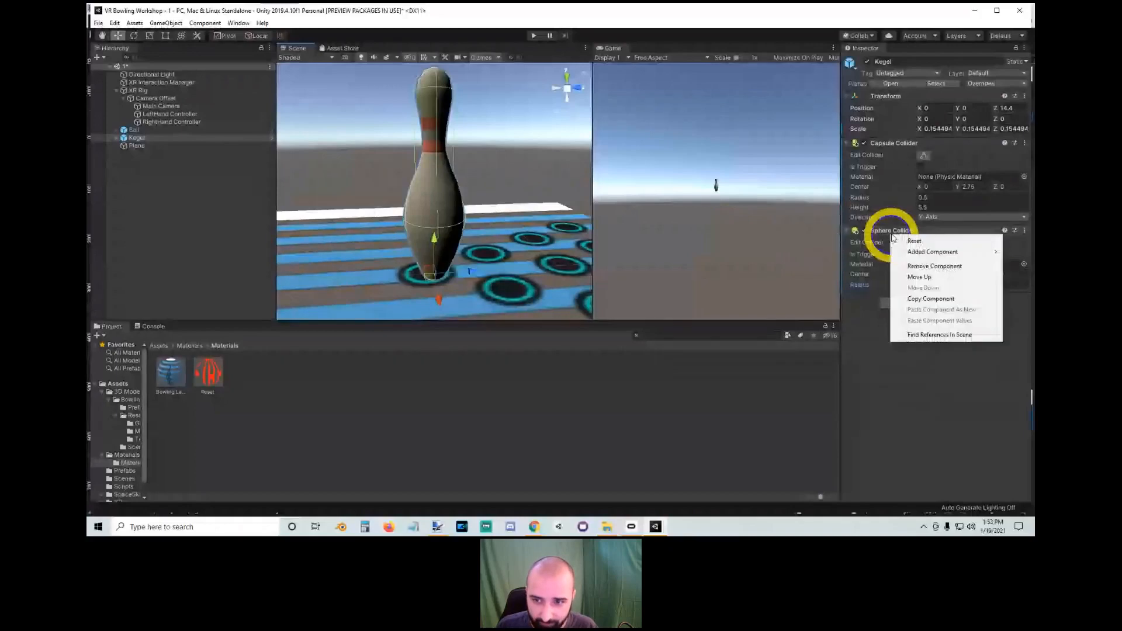
pyautogui.click(924, 266)
pyautogui.rightClick(910, 142)
pyautogui.click(936, 171)
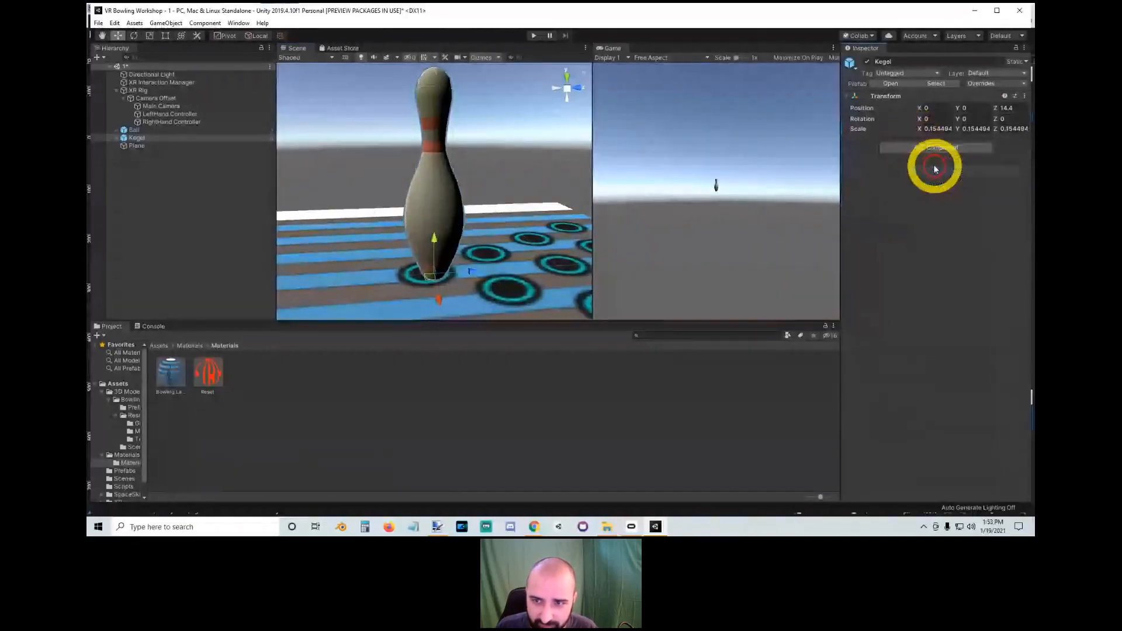
# Step: Add a Mesh Collider component to the Kegel and assign the Kegel mesh to it
pyautogui.click(924, 149)
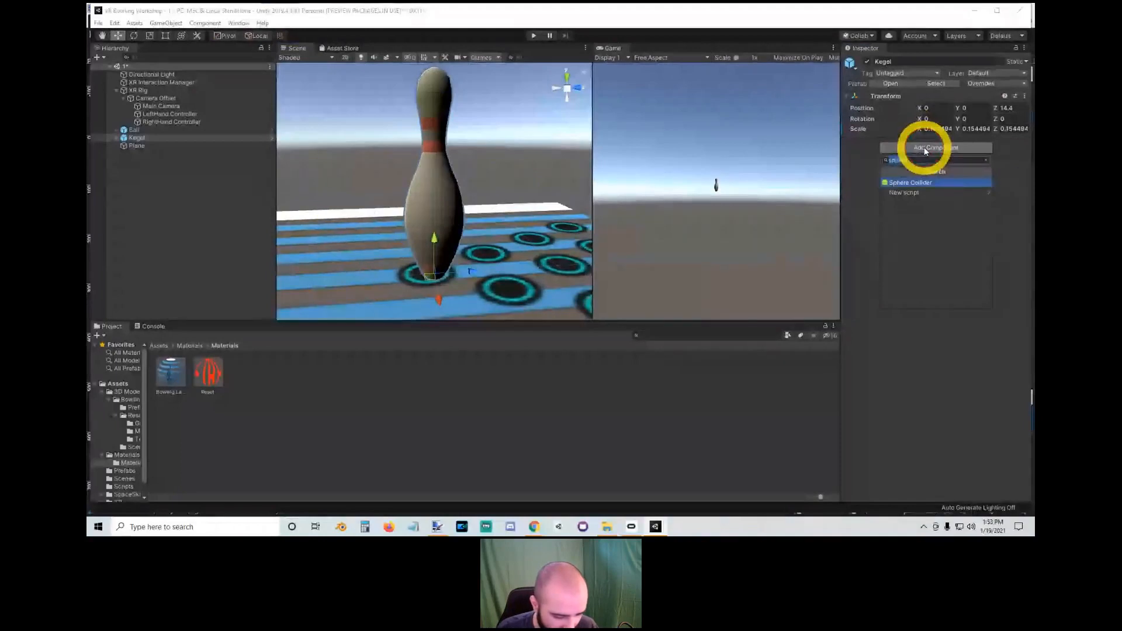
pyautogui.write('mesh')
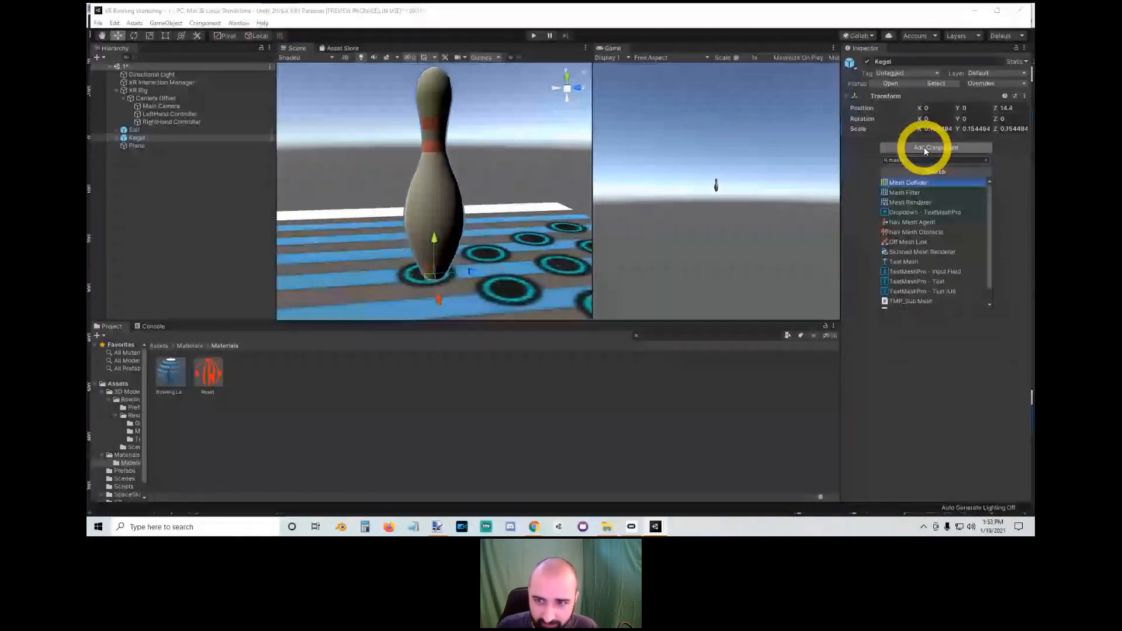
pyautogui.click(926, 184)
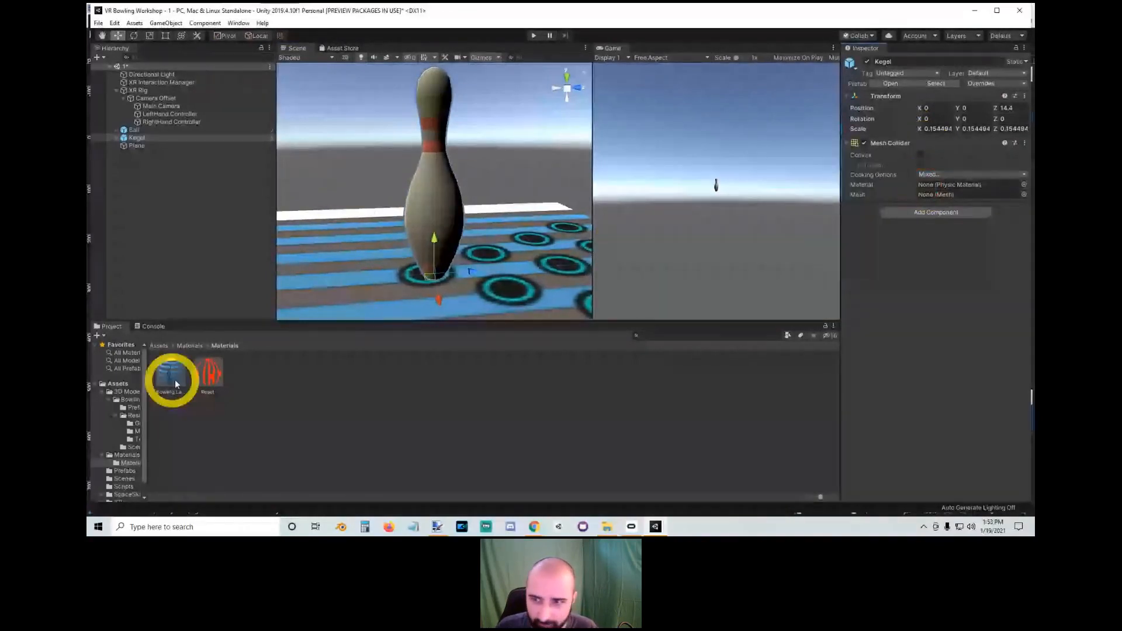
pyautogui.click(1024, 194)
pyautogui.click(879, 236)
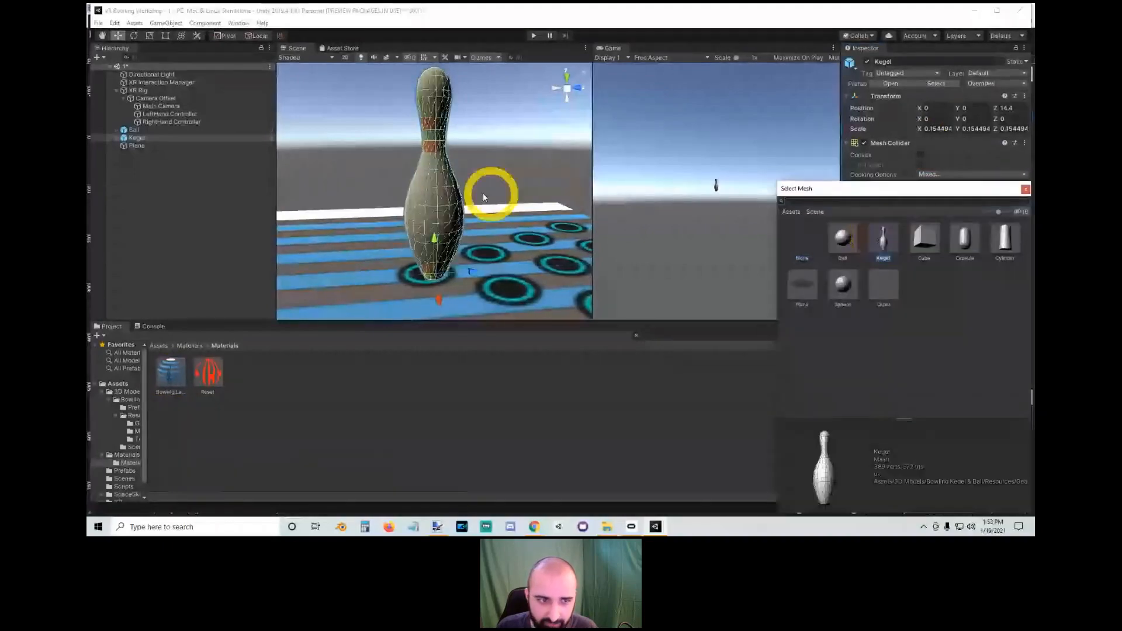
# Step: Examine how the mesh collider's wireframe follows the pin's shape from several angles
pyautogui.keyDown('alt'); pyautogui.moveTo(551, 221); pyautogui.dragTo(500, 263); pyautogui.keyUp('alt')
pyautogui.keyDown('alt'); pyautogui.moveTo(501, 263); pyautogui.dragTo(441, 226, button='right'); pyautogui.keyUp('alt')
pyautogui.keyDown('alt'); pyautogui.moveTo(440, 225); pyautogui.dragTo(471, 166); pyautogui.keyUp('alt')
pyautogui.press('f')
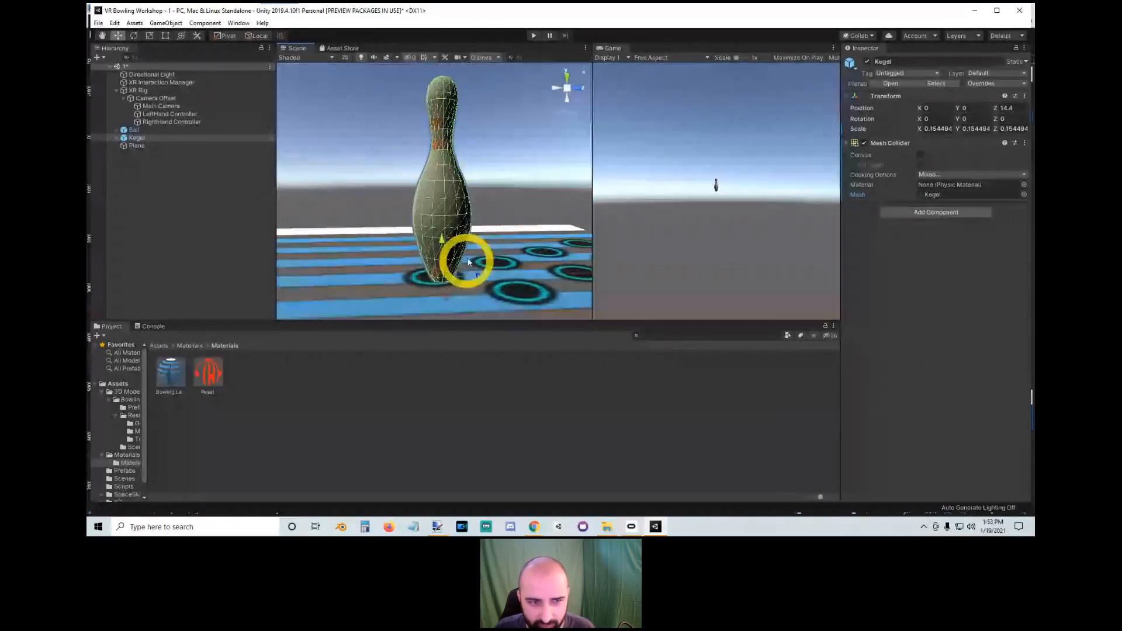
pyautogui.keyDown('alt'); pyautogui.moveTo(468, 261); pyautogui.dragTo(443, 262, button='right'); pyautogui.keyUp('alt')
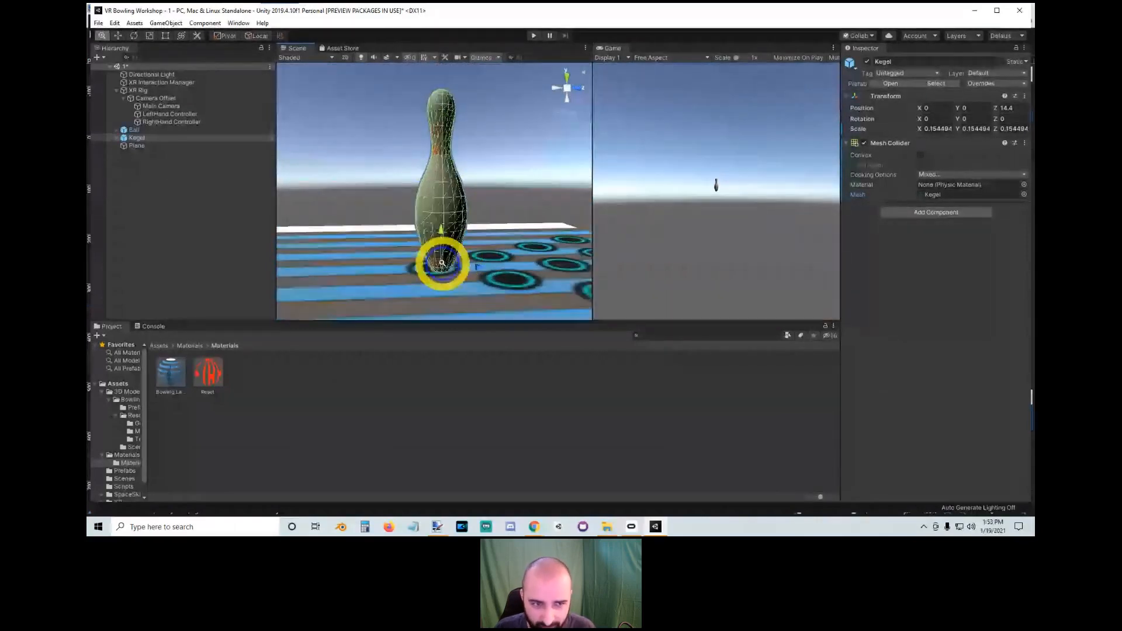
pyautogui.keyDown('alt'); pyautogui.moveTo(442, 263); pyautogui.dragTo(476, 255); pyautogui.keyUp('alt')
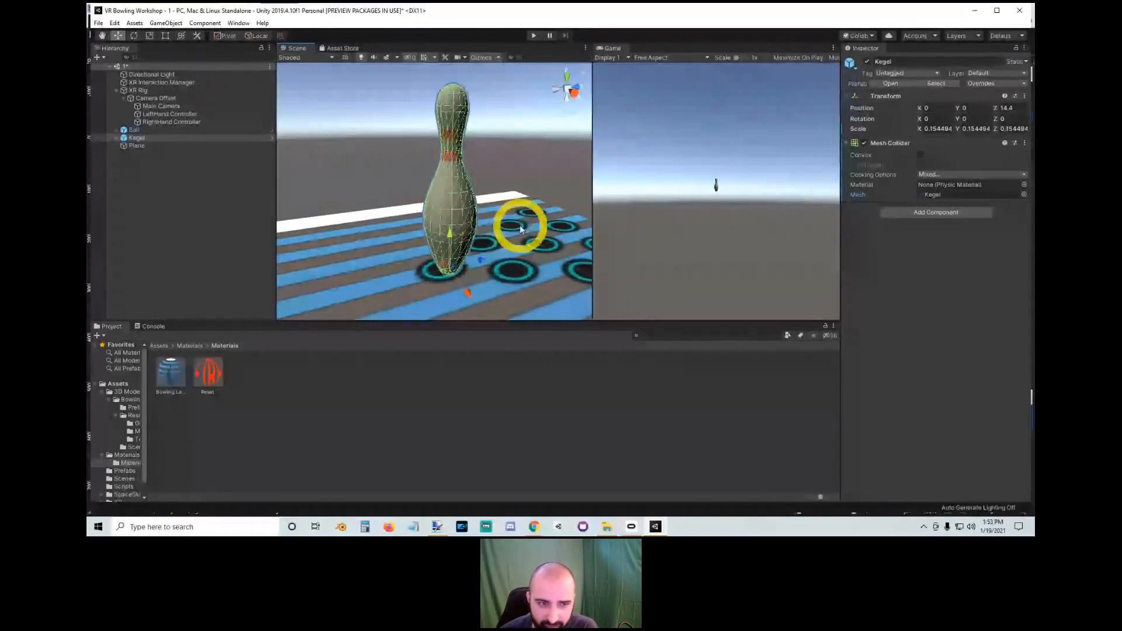
pyautogui.keyDown('alt'); pyautogui.moveTo(520, 230); pyautogui.dragTo(481, 257); pyautogui.keyUp('alt')
pyautogui.scroll(5, 478, 254)
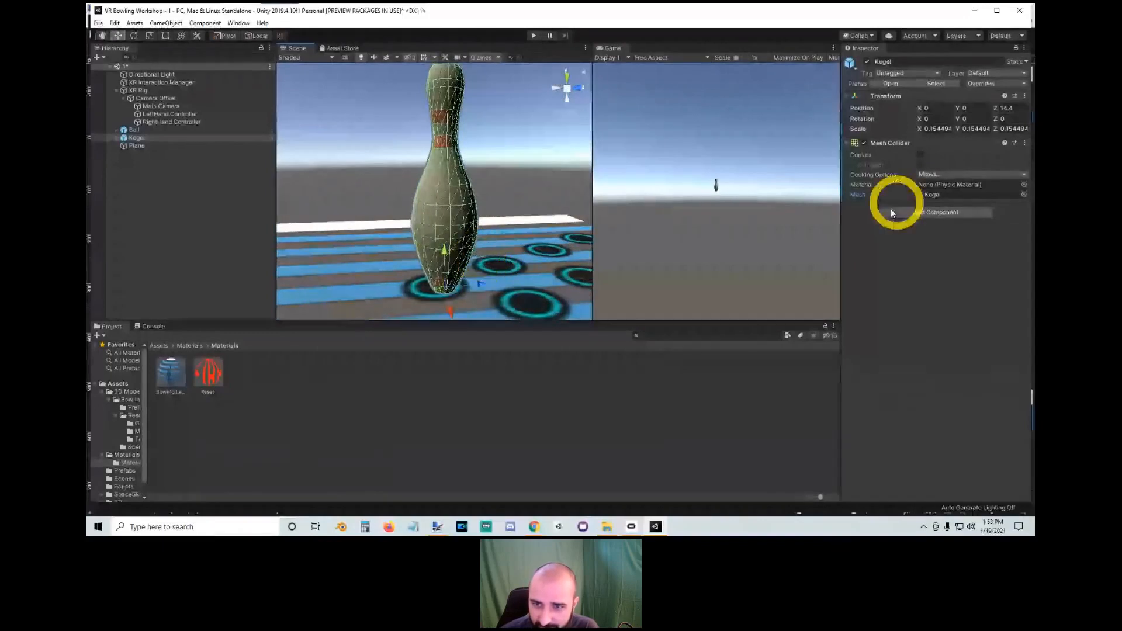
# Step: Try the Convex option on the Kegel's mesh collider, turning it on and off again
pyautogui.click(920, 155)
pyautogui.click(922, 155)
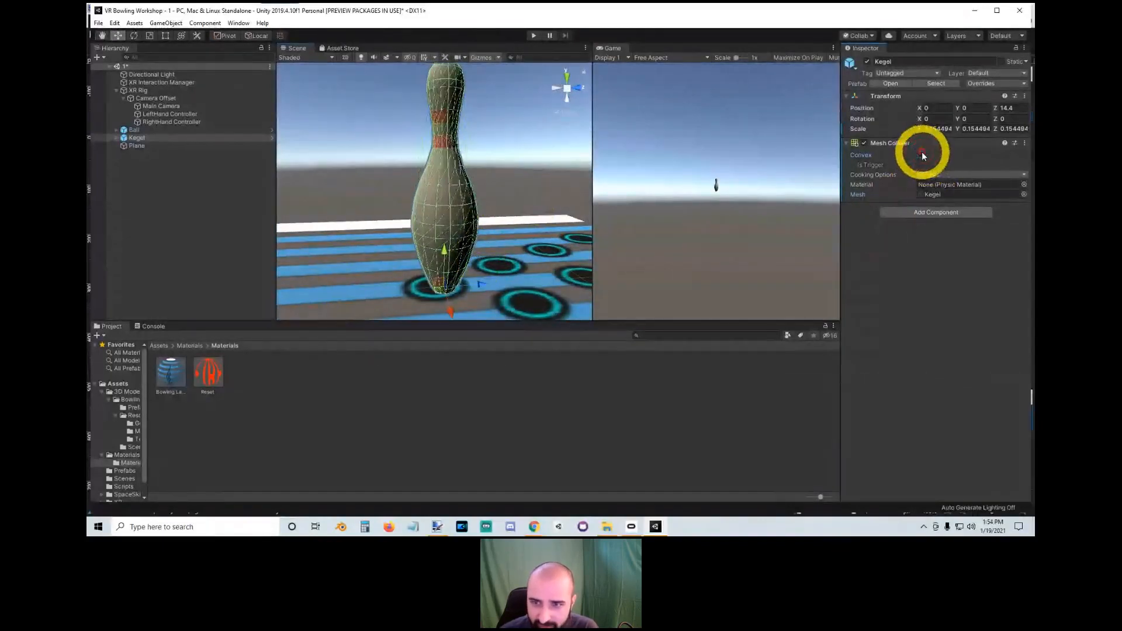
pyautogui.scroll(-3, 421, 251)
pyautogui.keyDown('alt'); pyautogui.moveTo(431, 221); pyautogui.dragTo(515, 257); pyautogui.keyUp('alt')
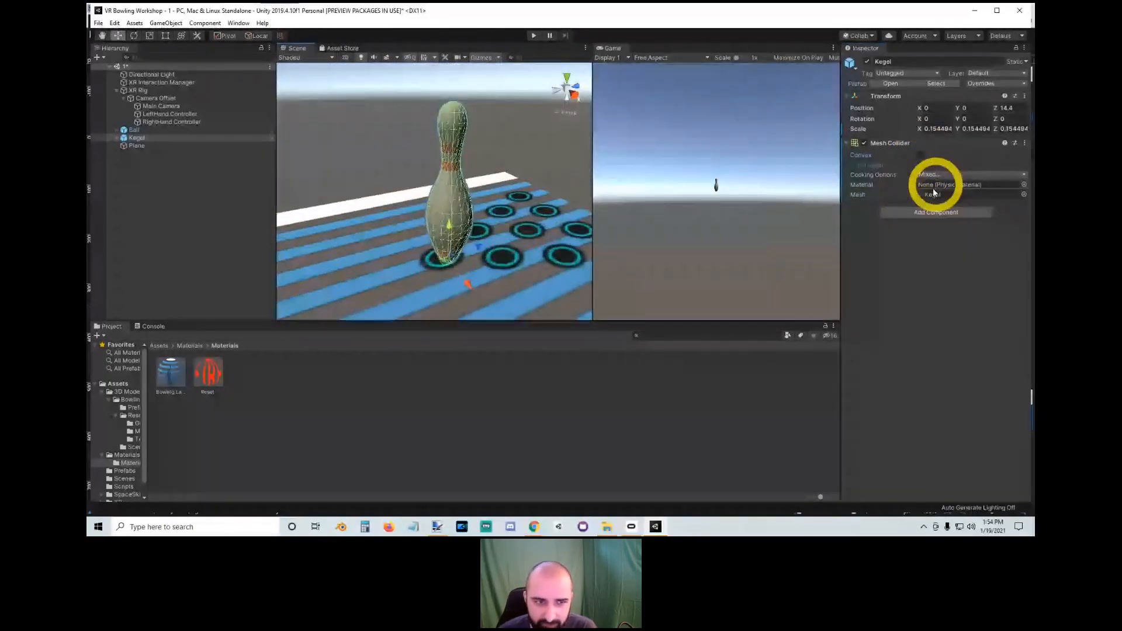
pyautogui.scroll(-3, 467, 204)
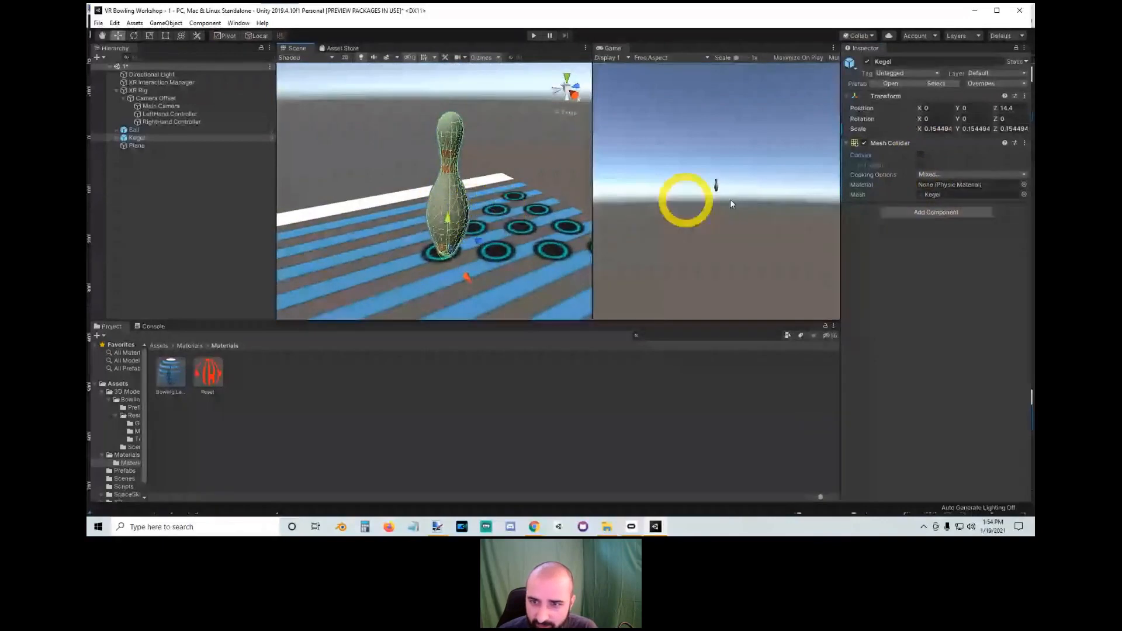
pyautogui.scroll(3, 515, 220)
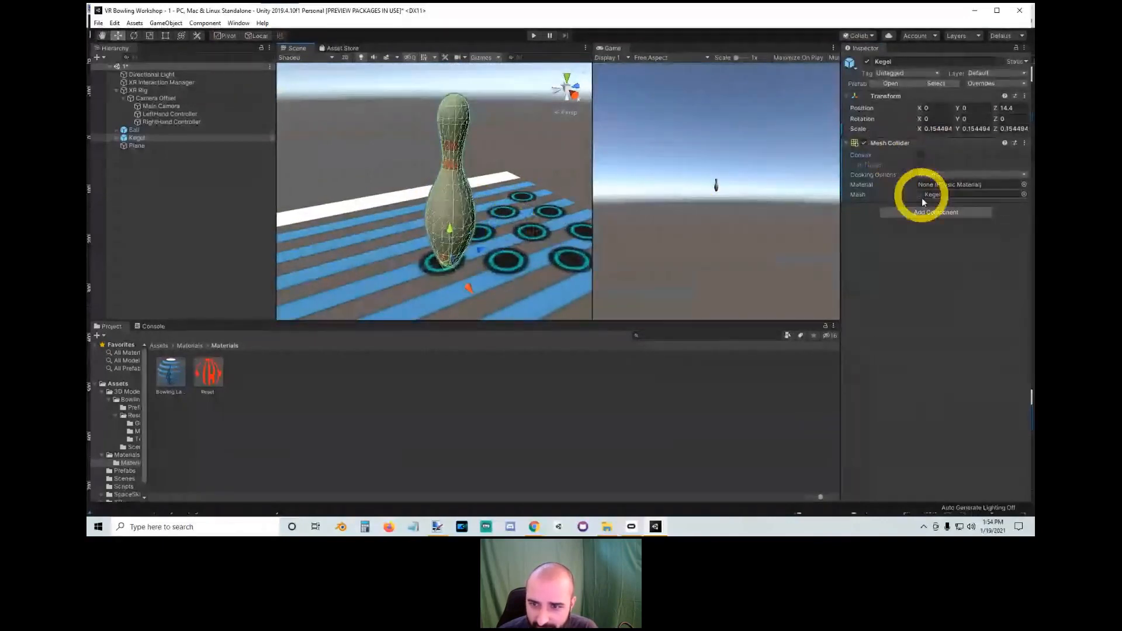
pyautogui.scroll(-2, 536, 217)
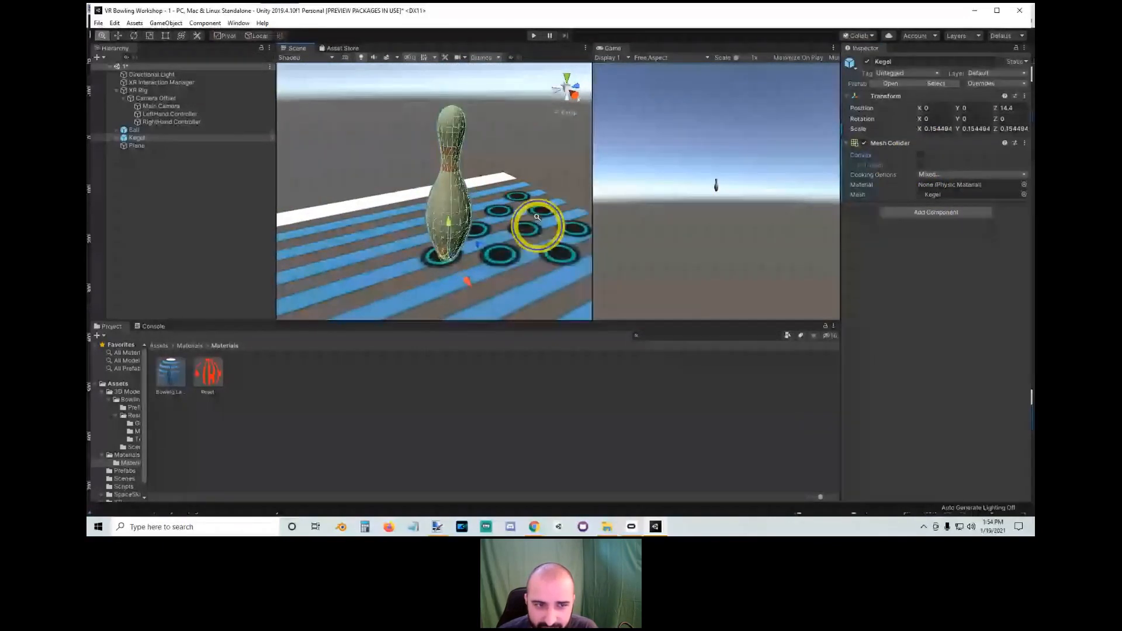
pyautogui.keyDown('alt'); pyautogui.moveTo(537, 217); pyautogui.dragTo(578, 242); pyautogui.keyUp('alt')
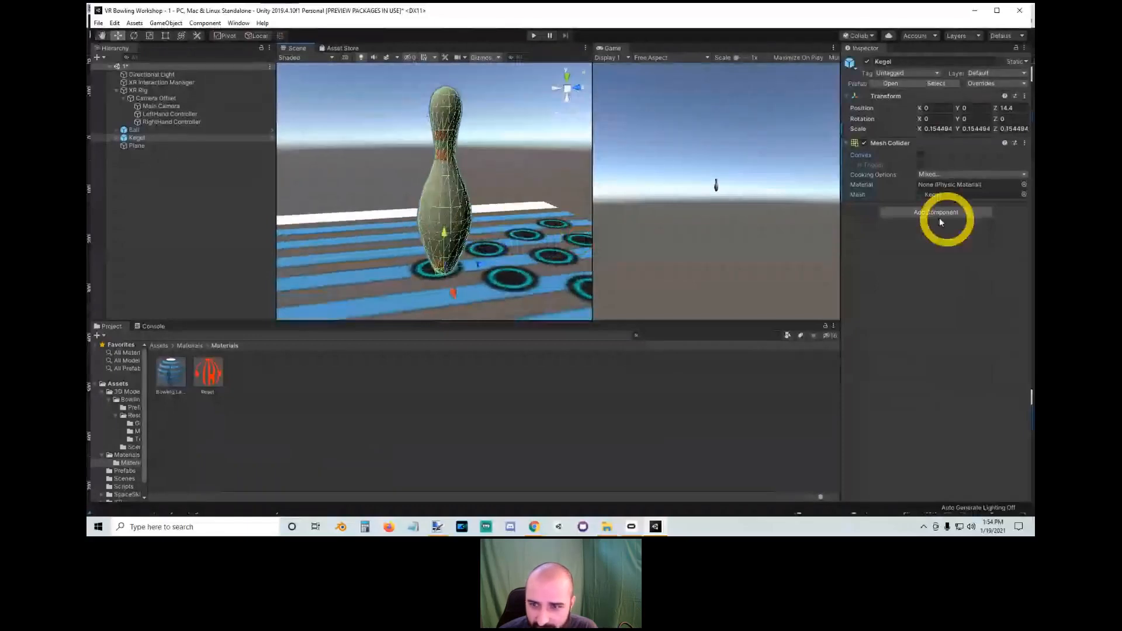
# Step: Add a Rigidbody component to the Kegel and check the console for messages
pyautogui.click(935, 214)
pyautogui.write('rigi')
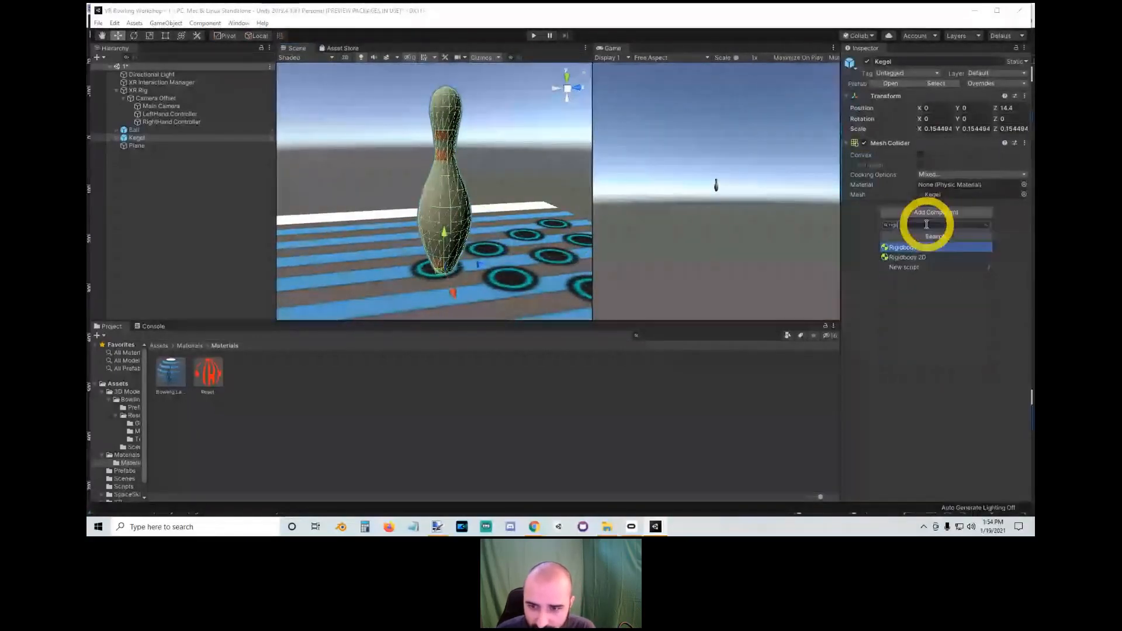
pyautogui.click(907, 248)
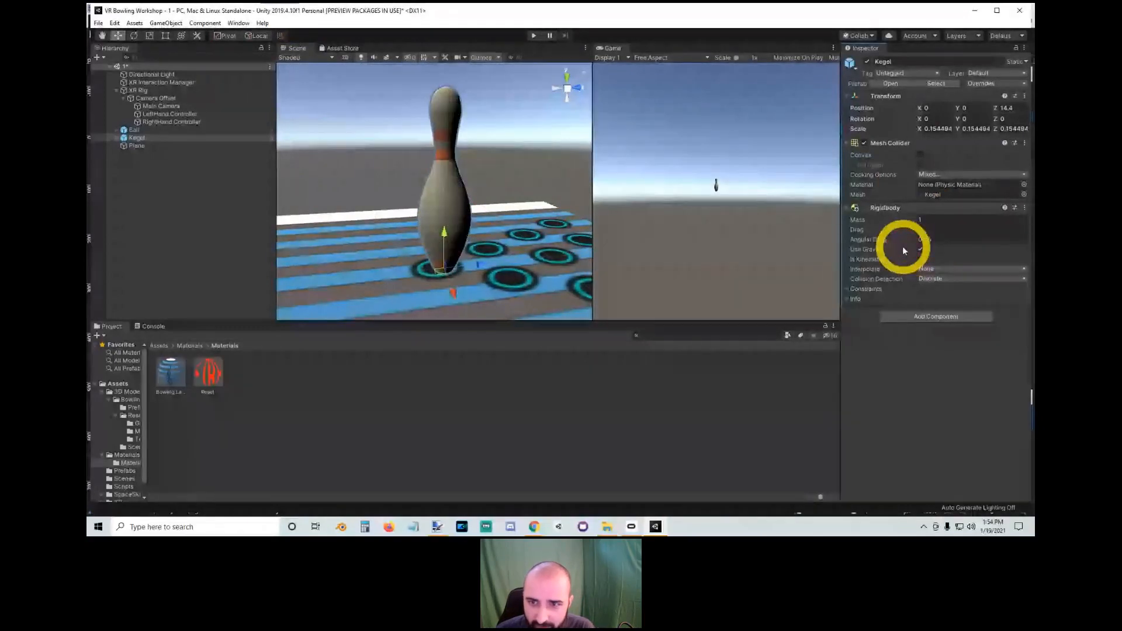
pyautogui.click(140, 326)
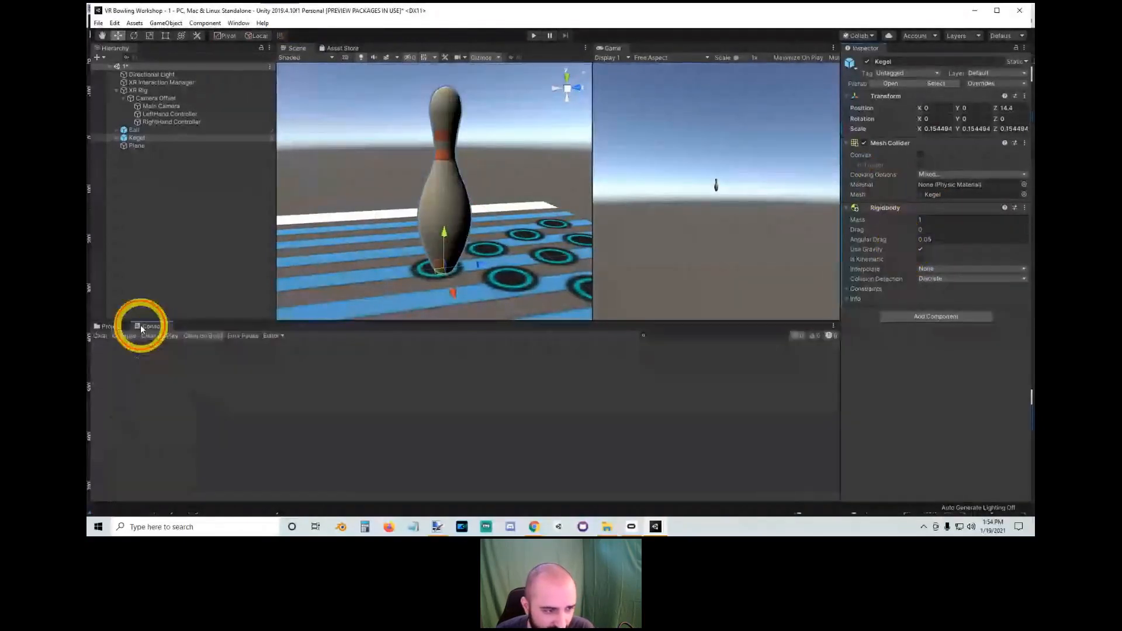
pyautogui.click(110, 327)
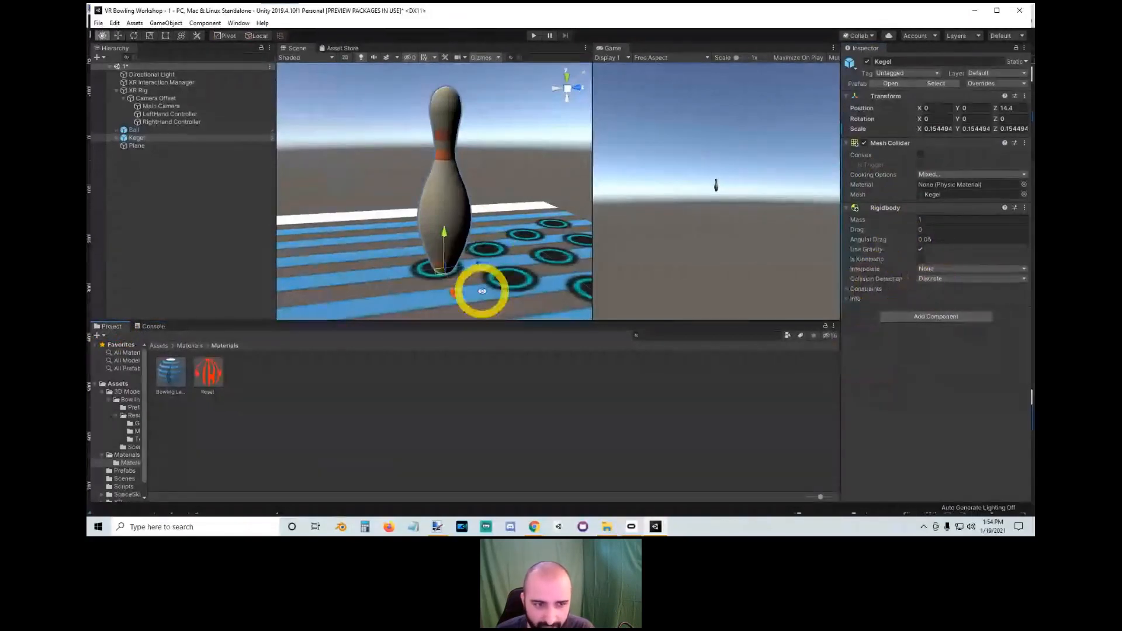
# Step: Duplicate the Kegel pin in the scene
pyautogui.scroll(-2, 488, 271)
pyautogui.keyDown('alt'); pyautogui.moveTo(490, 271); pyautogui.dragTo(492, 254); pyautogui.keyUp('alt')
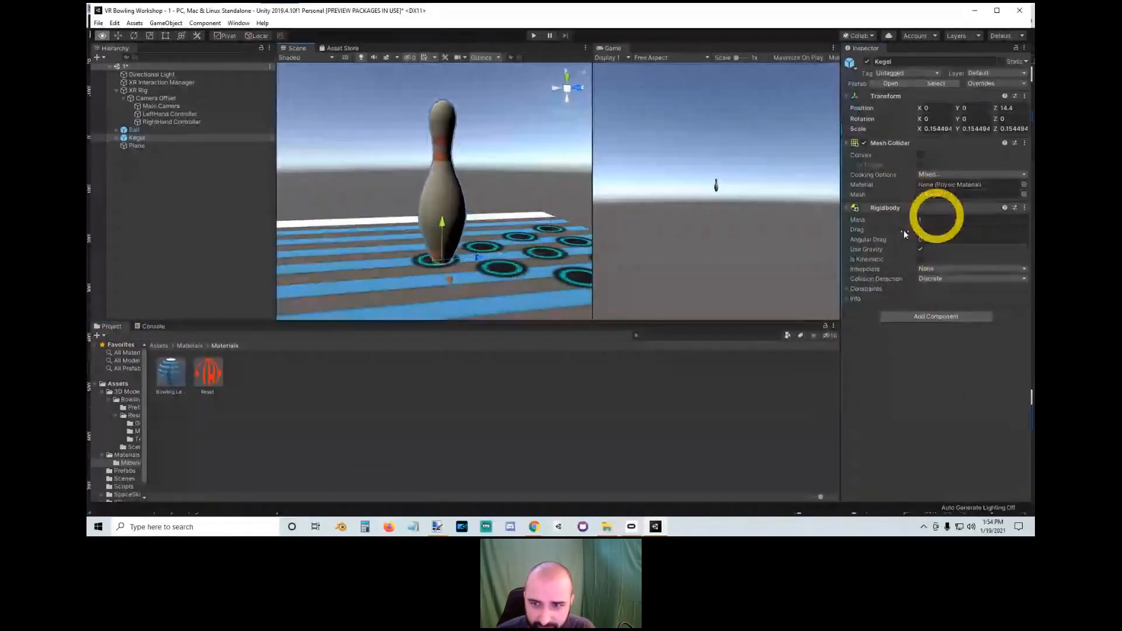
pyautogui.scroll(-3, 548, 158)
pyautogui.keyDown('alt'); pyautogui.moveTo(548, 158); pyautogui.dragTo(506, 220); pyautogui.keyUp('alt')
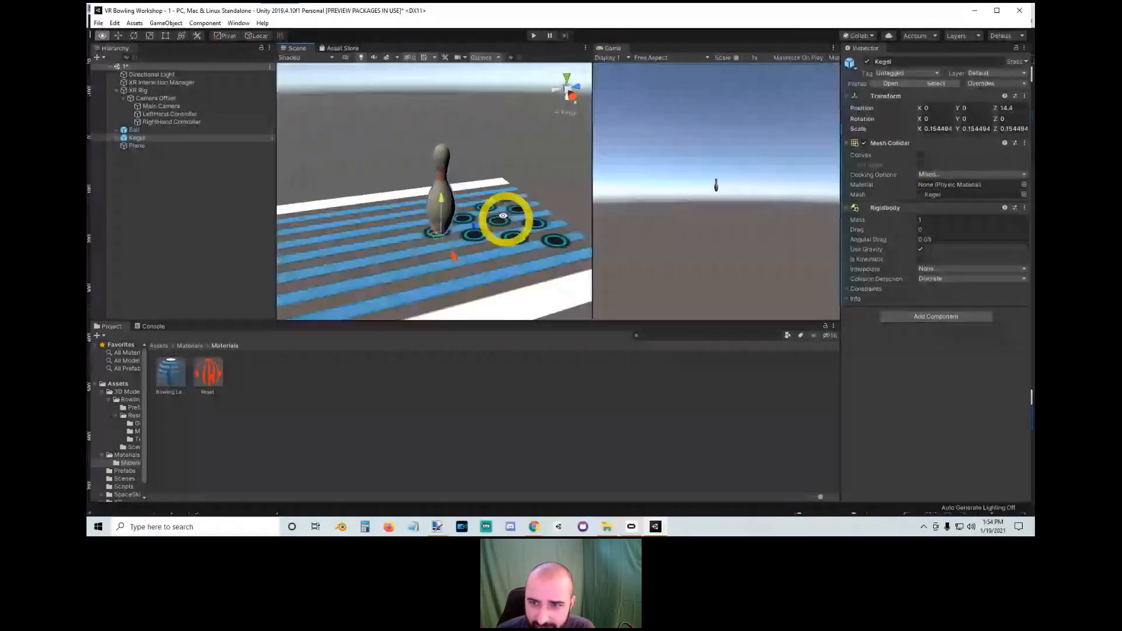
pyautogui.scroll(2, 430, 223)
pyautogui.keyDown('alt'); pyautogui.moveTo(430, 223); pyautogui.dragTo(458, 202, button='right'); pyautogui.keyUp('alt')
pyautogui.keyDown('alt'); pyautogui.moveTo(445, 202); pyautogui.dragTo(609, 262); pyautogui.keyUp('alt')
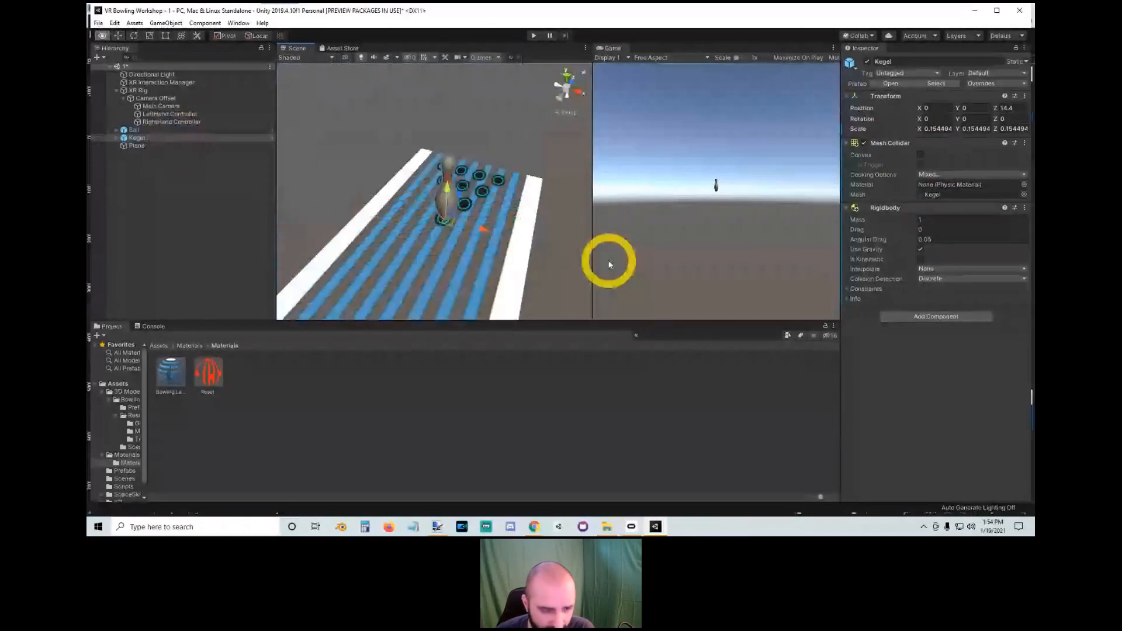
pyautogui.click(133, 138)
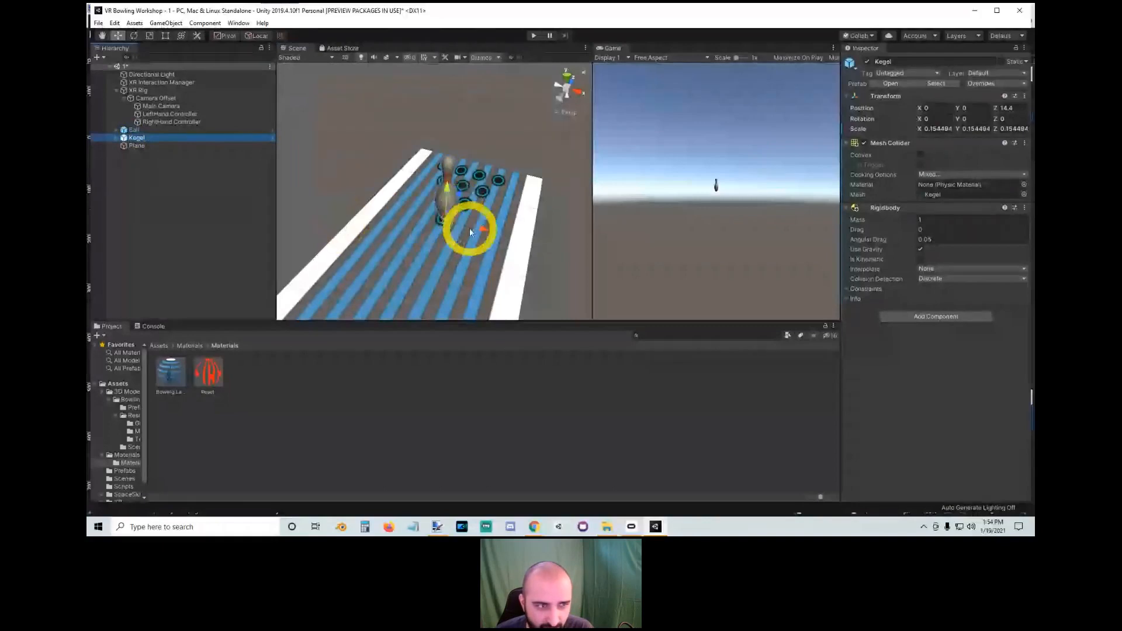
pyautogui.rightClick(194, 137)
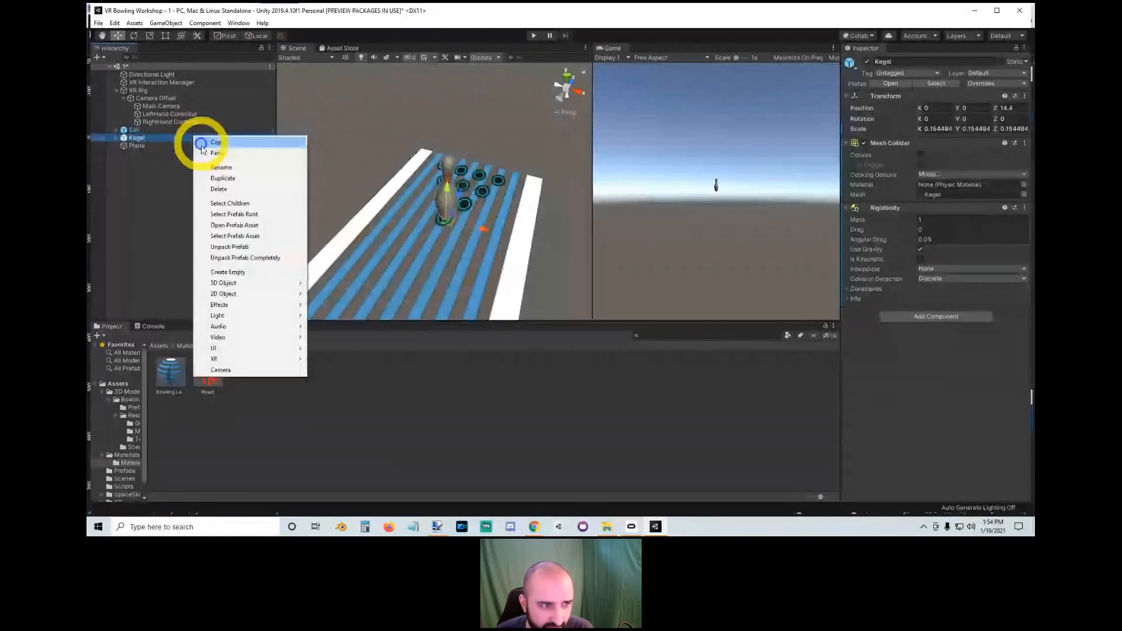
pyautogui.click(216, 181)
# Step: Move the duplicated pin onto a second-row marker on the lane, at about X 0.168 and Z 14.73
pyautogui.keyDown('alt'); pyautogui.moveTo(438, 216); pyautogui.dragTo(288, 244); pyautogui.keyUp('alt')
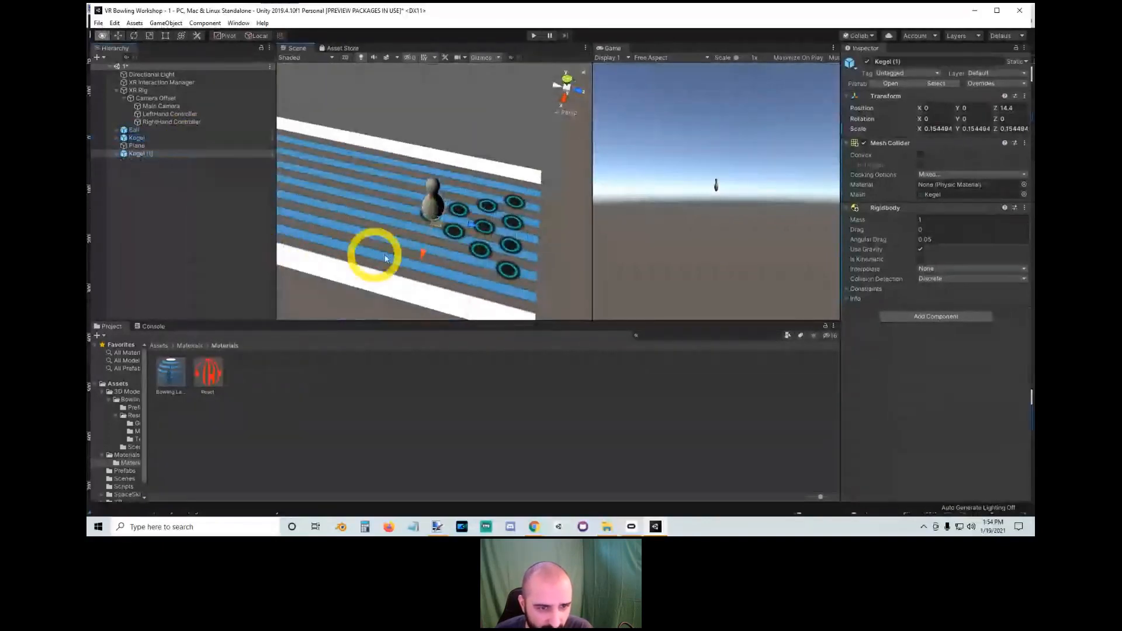
pyautogui.moveTo(424, 250); pyautogui.dragTo(266, 248)
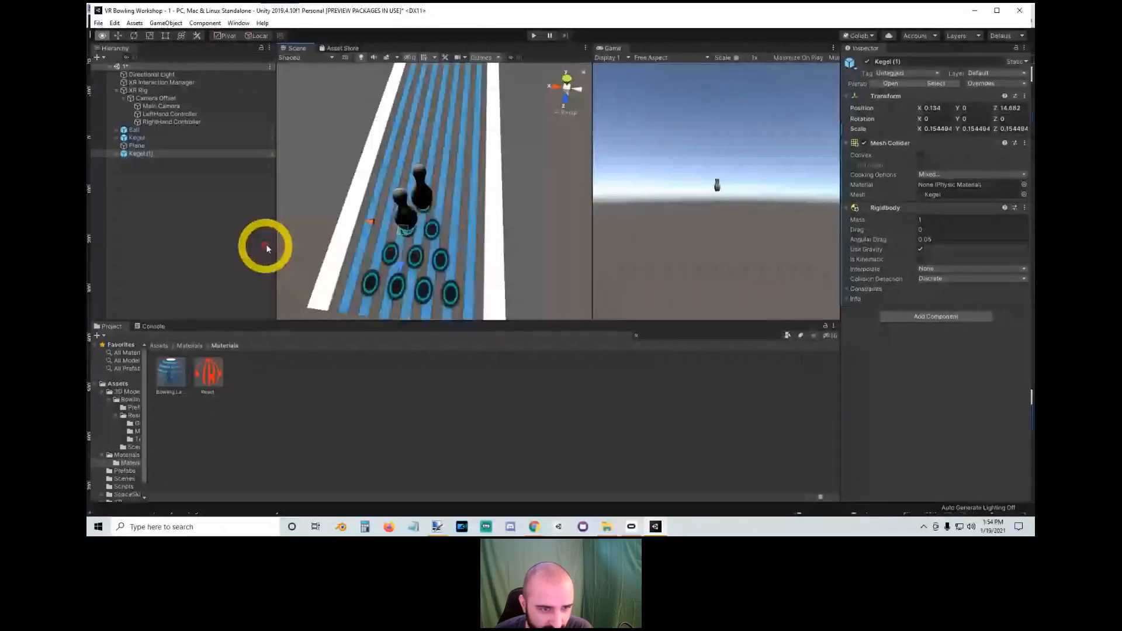
pyautogui.moveTo(407, 229); pyautogui.dragTo(405, 233)
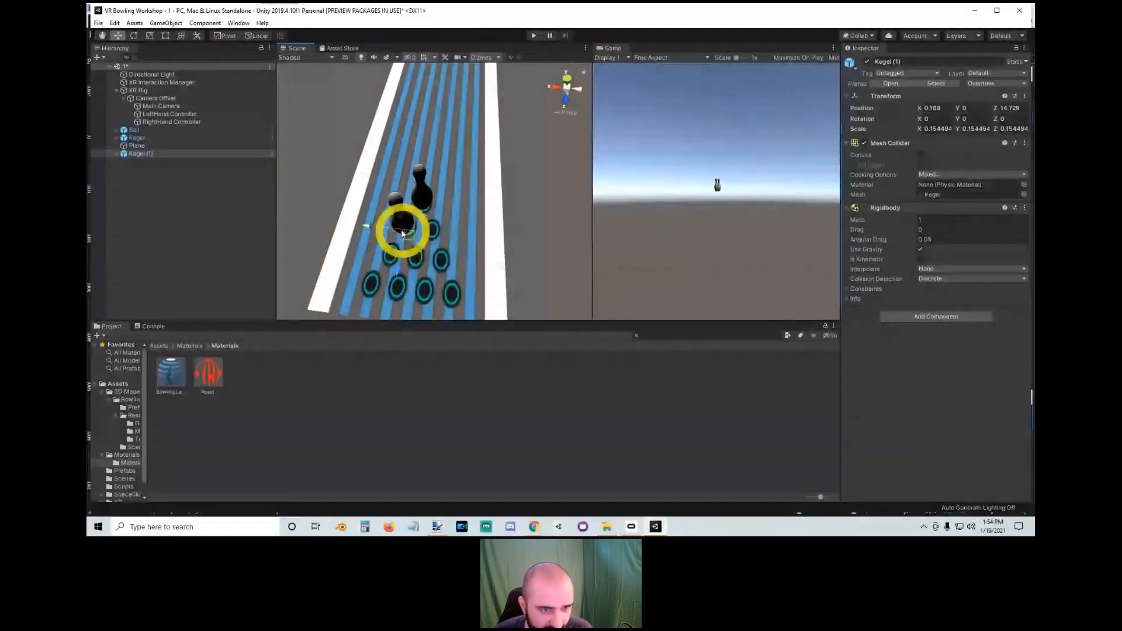
# Step: Duplicate the Kegel pin eight more times and place the copies on the remaining empty lane markers
pyautogui.hotkey('ctrl', 'd')
pyautogui.moveTo(401, 229); pyautogui.dragTo(584, 168)
pyautogui.hotkey('ctrl', 'd')
pyautogui.hotkey('ctrl', 'd')
pyautogui.hotkey('ctrl', 'd')
pyautogui.hotkey('ctrl', 'd')
pyautogui.hotkey('ctrl', 'd')
pyautogui.hotkey('ctrl', 'd')
pyautogui.hotkey('ctrl', 'd')
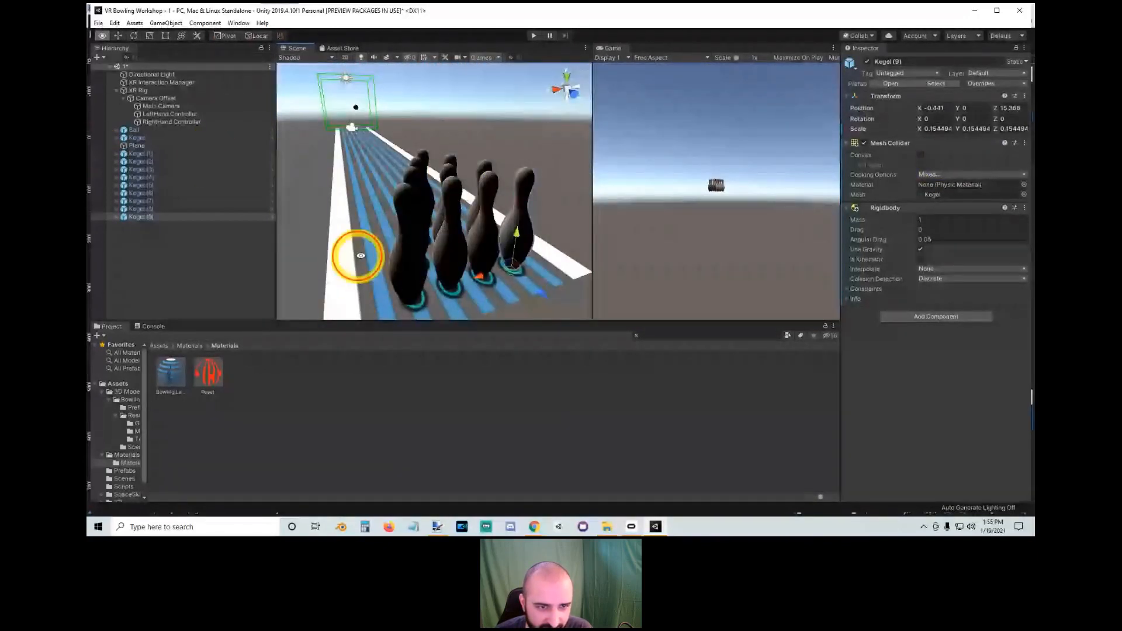
# Step: Turn on Use Gravity in the Ball's Rigidbody component
pyautogui.keyDown('alt'); pyautogui.moveTo(360, 255); pyautogui.dragTo(764, 168); pyautogui.keyUp('alt')
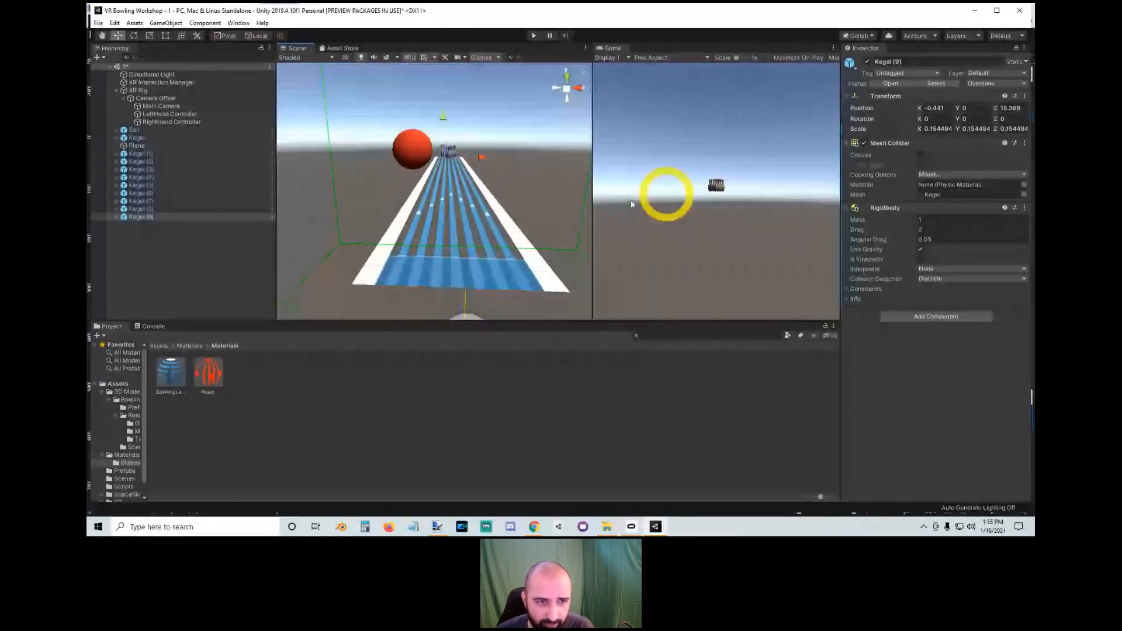
pyautogui.keyDown('alt'); pyautogui.moveTo(631, 204); pyautogui.dragTo(367, 158); pyautogui.keyUp('alt')
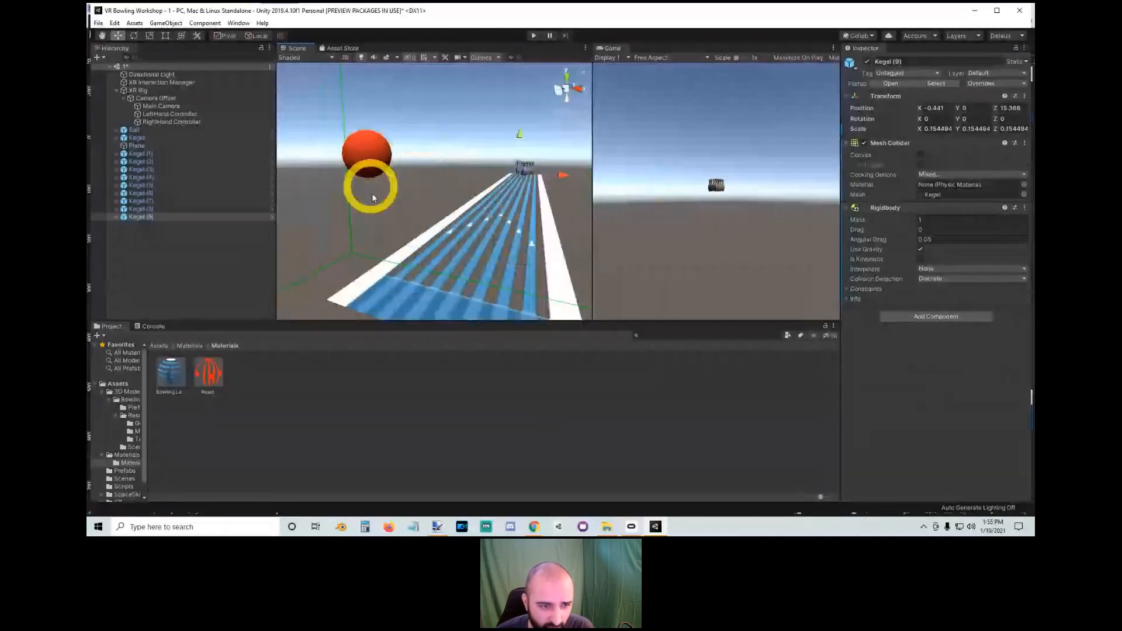
pyautogui.keyDown('alt'); pyautogui.moveTo(398, 289); pyautogui.dragTo(370, 268); pyautogui.keyUp('alt')
pyautogui.click(391, 248)
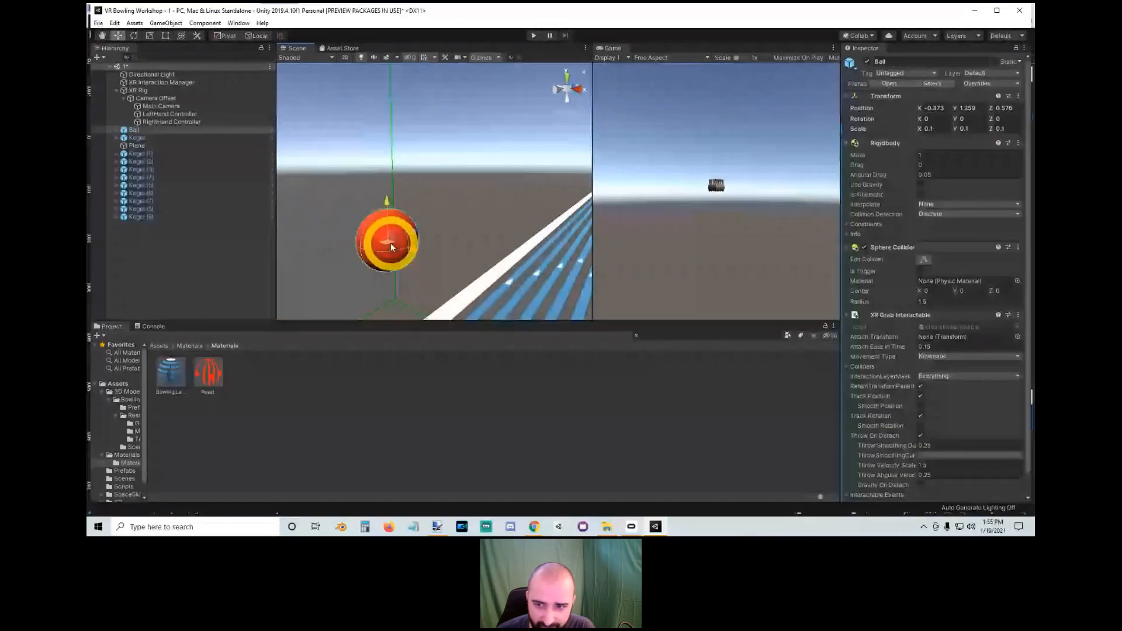
pyautogui.click(922, 185)
pyautogui.moveTo(492, 240); pyautogui.dragTo(318, 240, button='right')
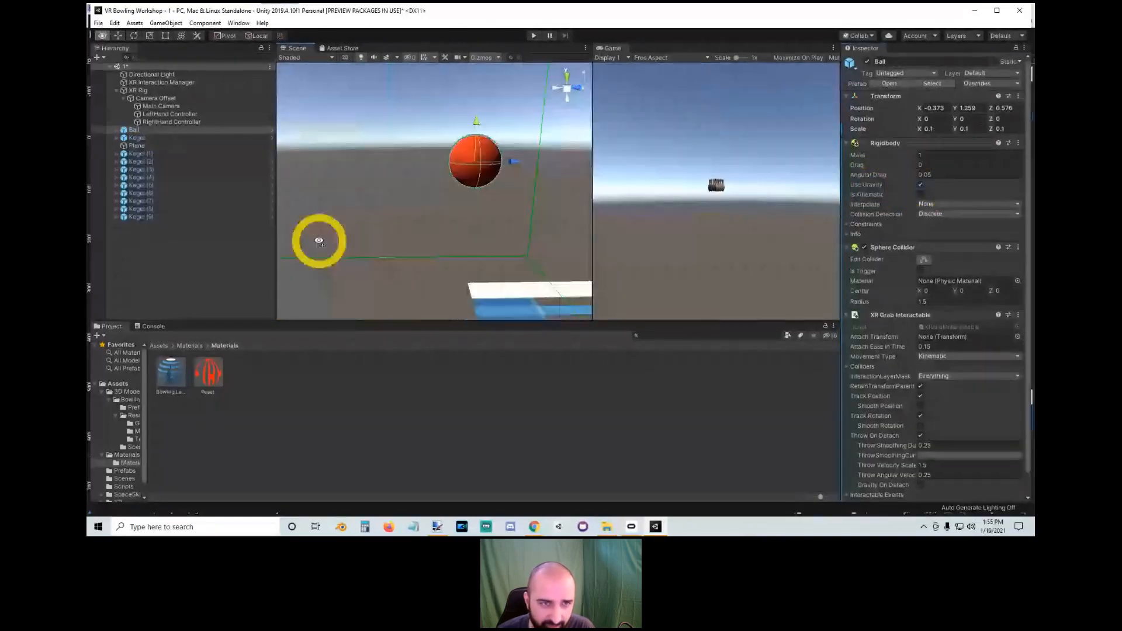
pyautogui.moveTo(491, 168); pyautogui.dragTo(580, 233, button='right')
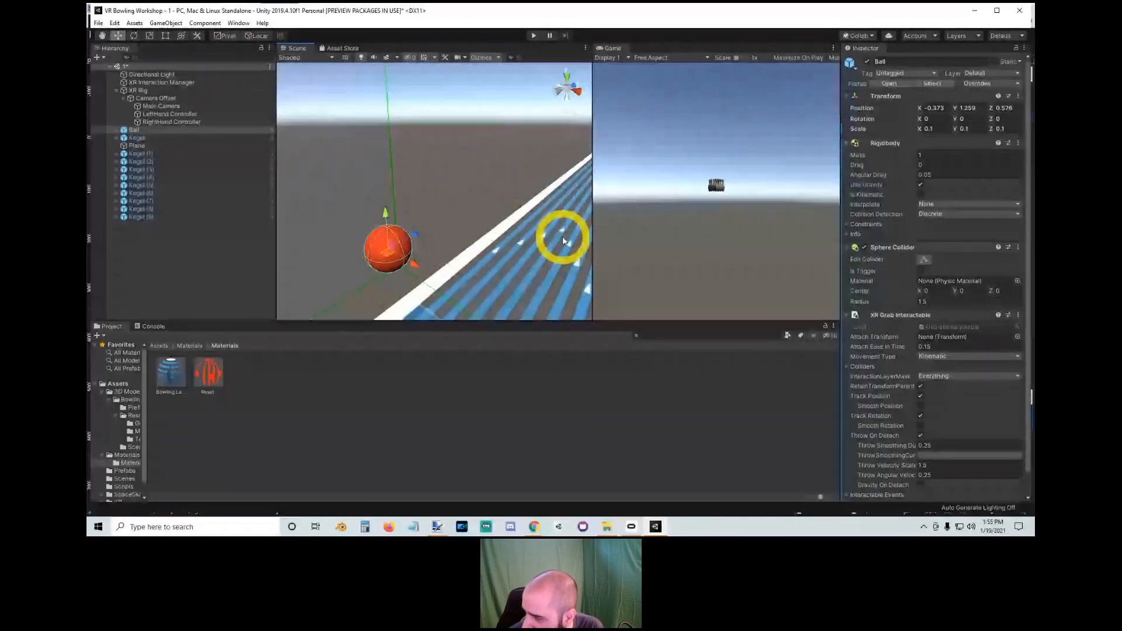
pyautogui.moveTo(425, 233); pyautogui.dragTo(441, 206, button='right')
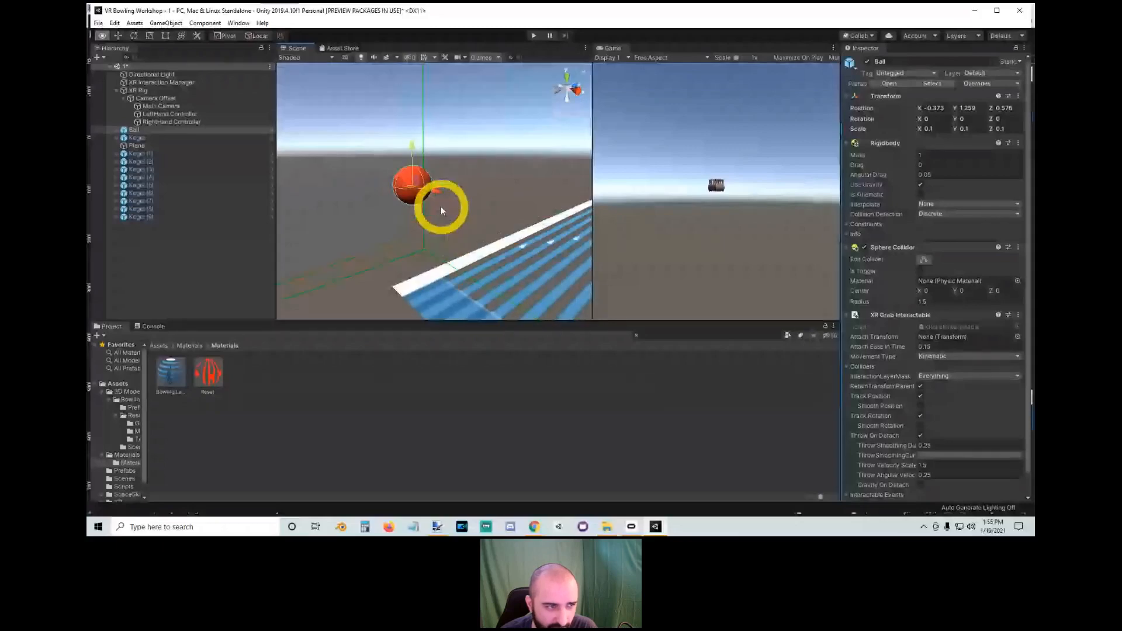
# Step: Add a 3D Cube to the scene at the ball's location
pyautogui.click(170, 262)
pyautogui.rightClick(174, 266)
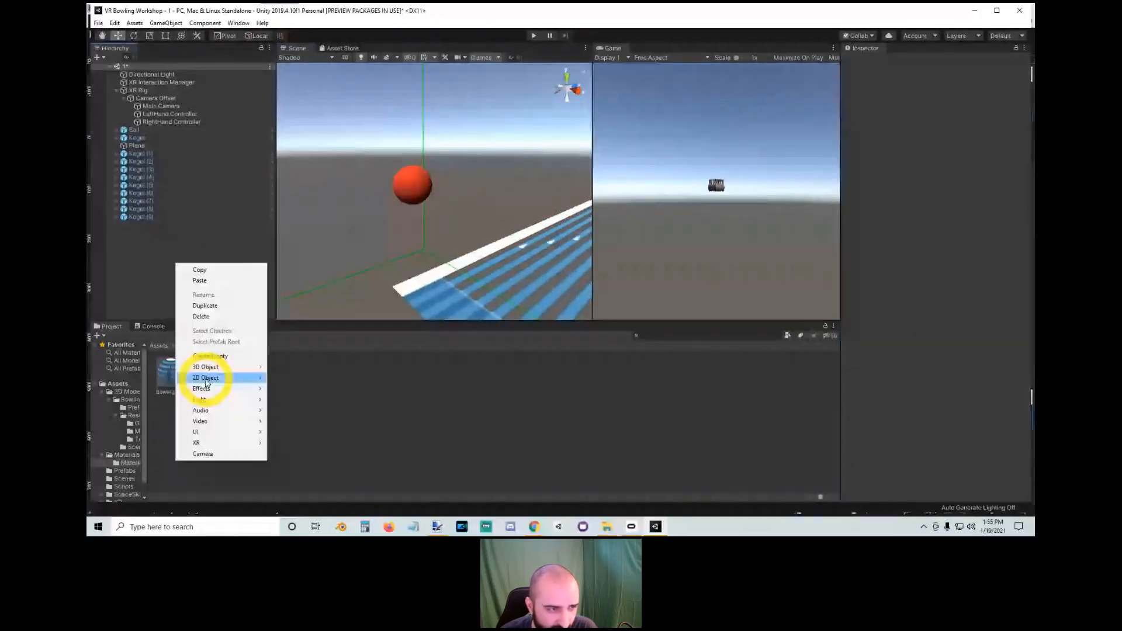
pyautogui.click(134, 132)
pyautogui.doubleClick(135, 132)
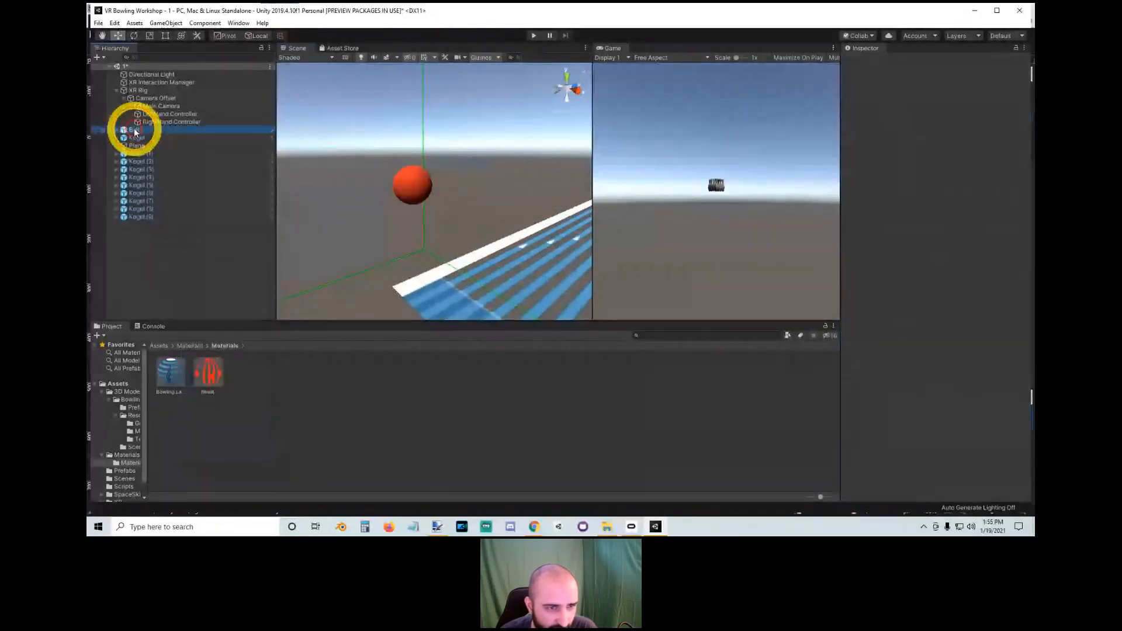
pyautogui.rightClick(151, 264)
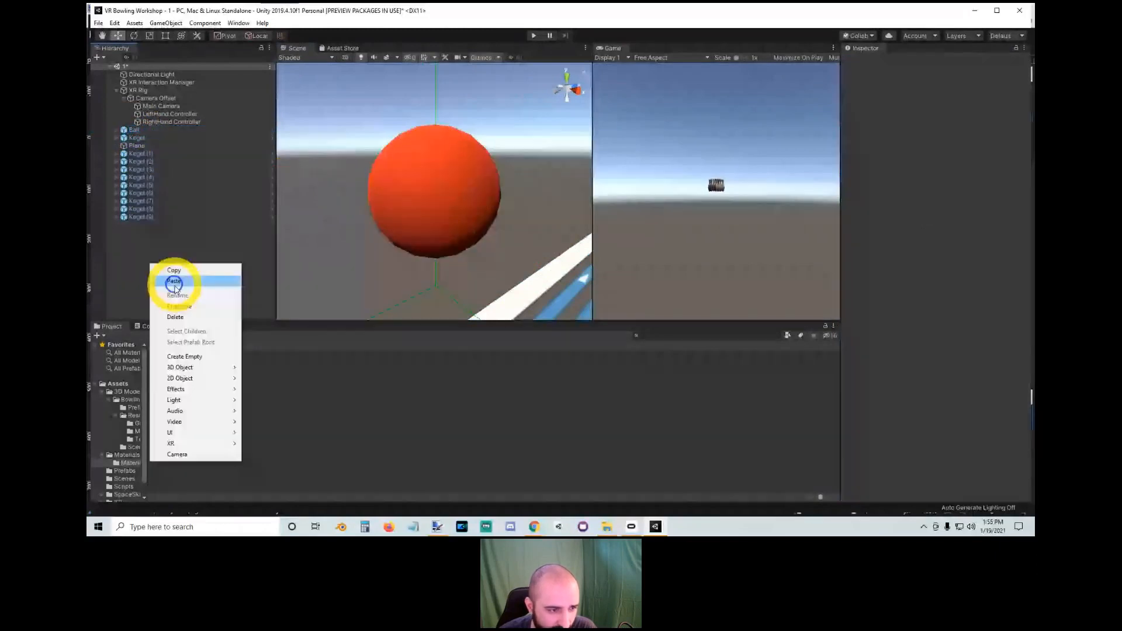
pyautogui.moveTo(180, 366)
pyautogui.click(266, 367)
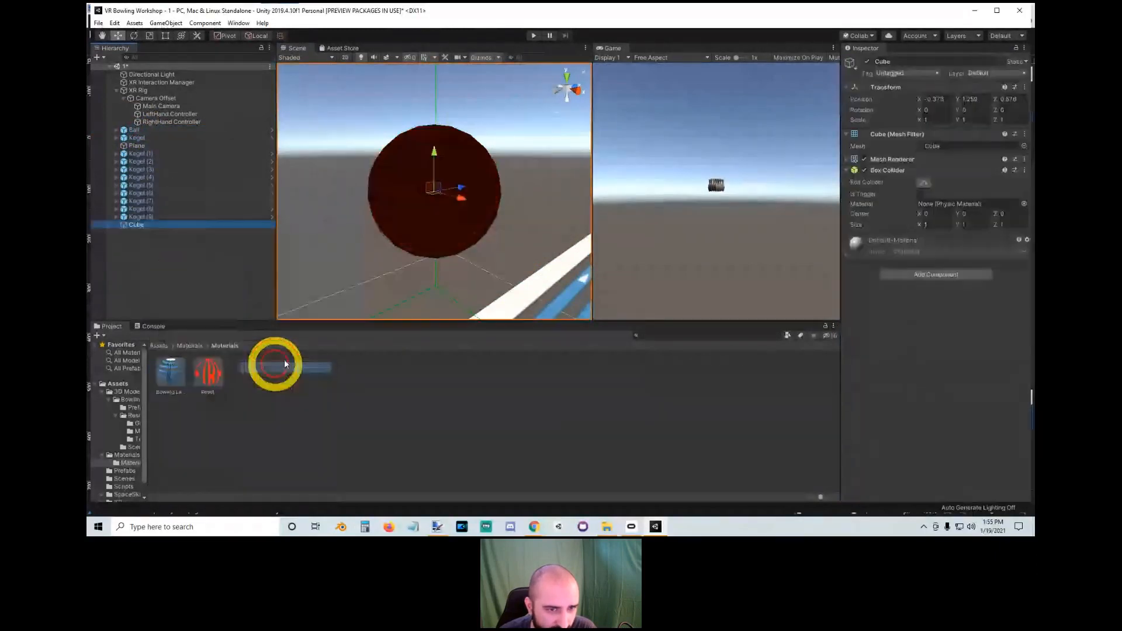
# Step: Scale the cube to about 0.53 by 0.81 by 1 and stand it beside the lane's near end, at about X -0.889, Y 0.356
pyautogui.scroll(-5, 419, 198)
pyautogui.scroll(3, 428, 161)
pyautogui.moveTo(428, 161); pyautogui.dragTo(435, 235)
pyautogui.moveTo(435, 235)
pyautogui.keyDown('alt'); pyautogui.mouseDown()
pyautogui.moveTo(431, 246)
pyautogui.moveTo(442, 244)
pyautogui.mouseUp(); pyautogui.keyUp('alt')
pyautogui.press('r')
pyautogui.moveTo(445, 235); pyautogui.dragTo(401, 200)
pyautogui.press('w')
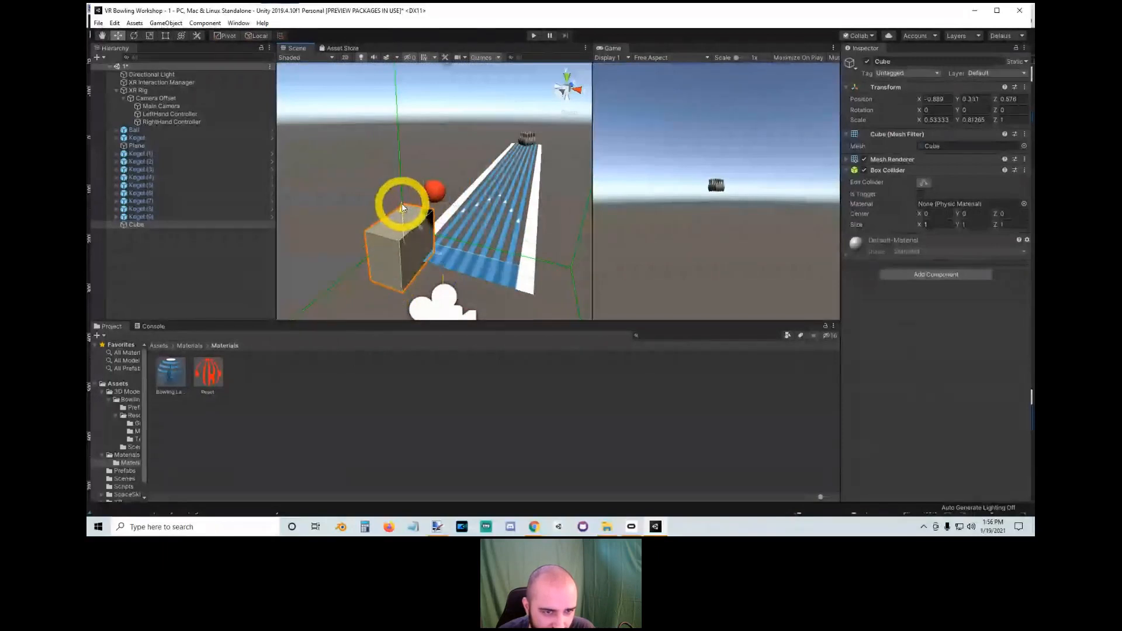
pyautogui.keyDown('alt'); pyautogui.moveTo(401, 201); pyautogui.dragTo(441, 184, button='right'); pyautogui.keyUp('alt')
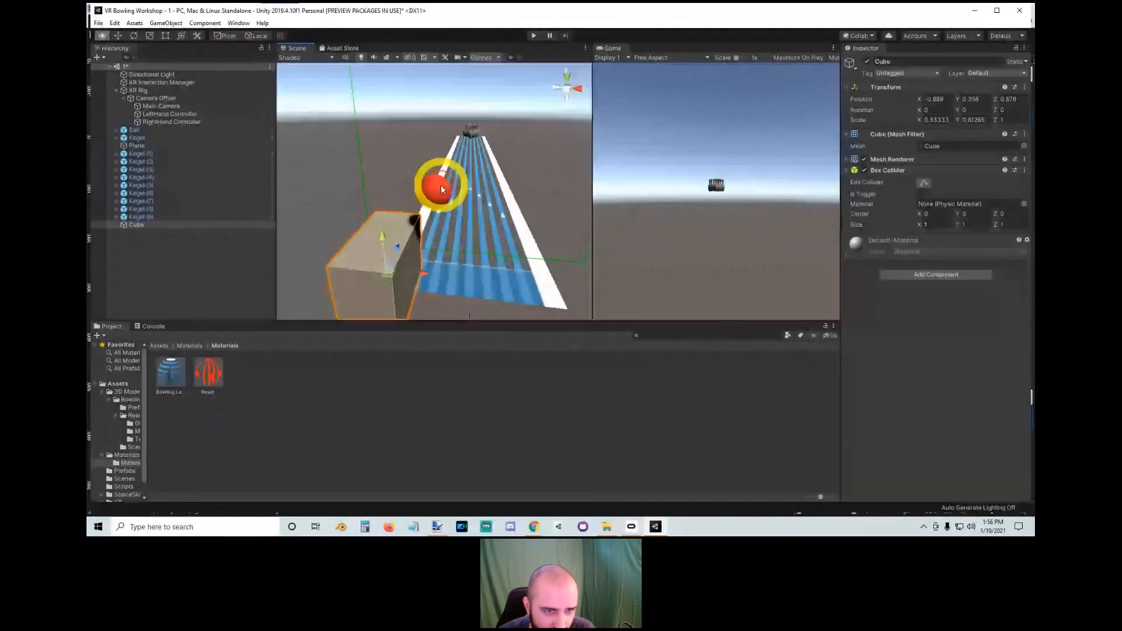
# Step: Place the ball on top of the cube, at about X -0.783 and Y 0.914
pyautogui.click(440, 185)
pyautogui.moveTo(479, 199); pyautogui.dragTo(420, 175)
pyautogui.keyDown('alt'); pyautogui.moveTo(420, 175); pyautogui.dragTo(461, 188, button='right'); pyautogui.keyUp('alt')
pyautogui.moveTo(462, 188)
pyautogui.mouseDown()
pyautogui.moveTo(443, 188)
pyautogui.moveTo(454, 191)
pyautogui.mouseUp()
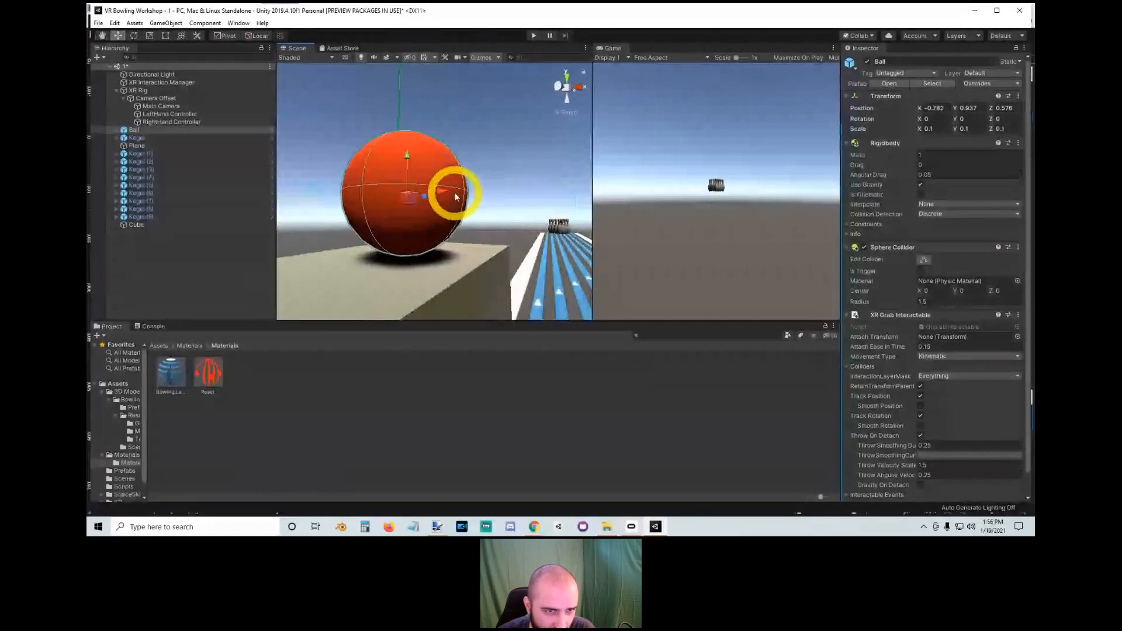
pyautogui.moveTo(408, 156); pyautogui.dragTo(409, 163)
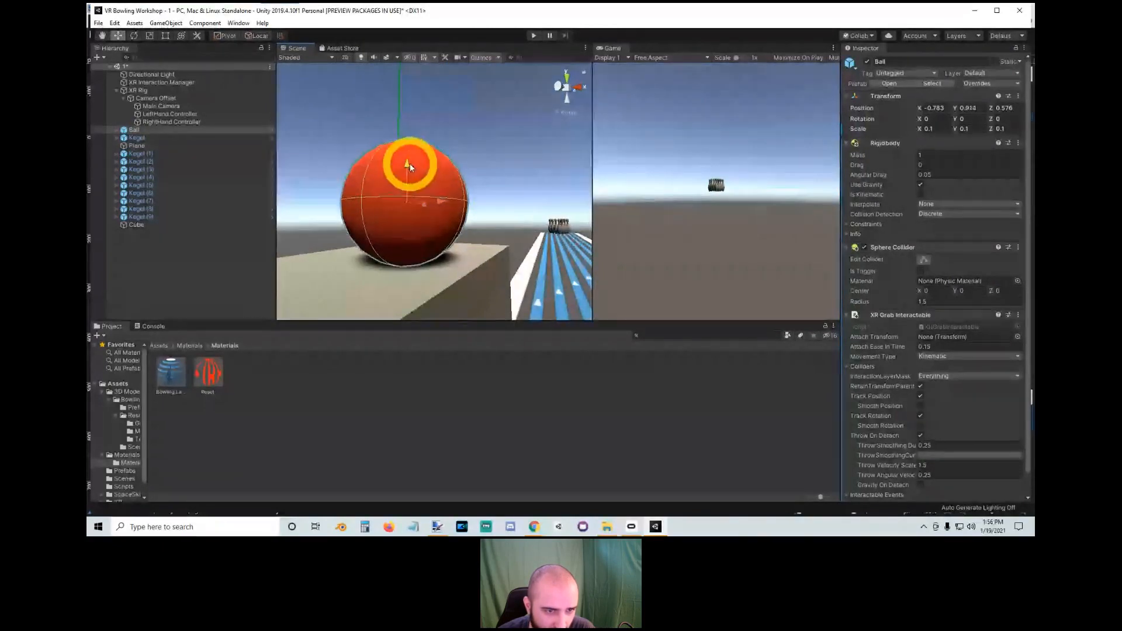
pyautogui.keyDown('alt'); pyautogui.moveTo(513, 225); pyautogui.dragTo(439, 219); pyautogui.keyUp('alt')
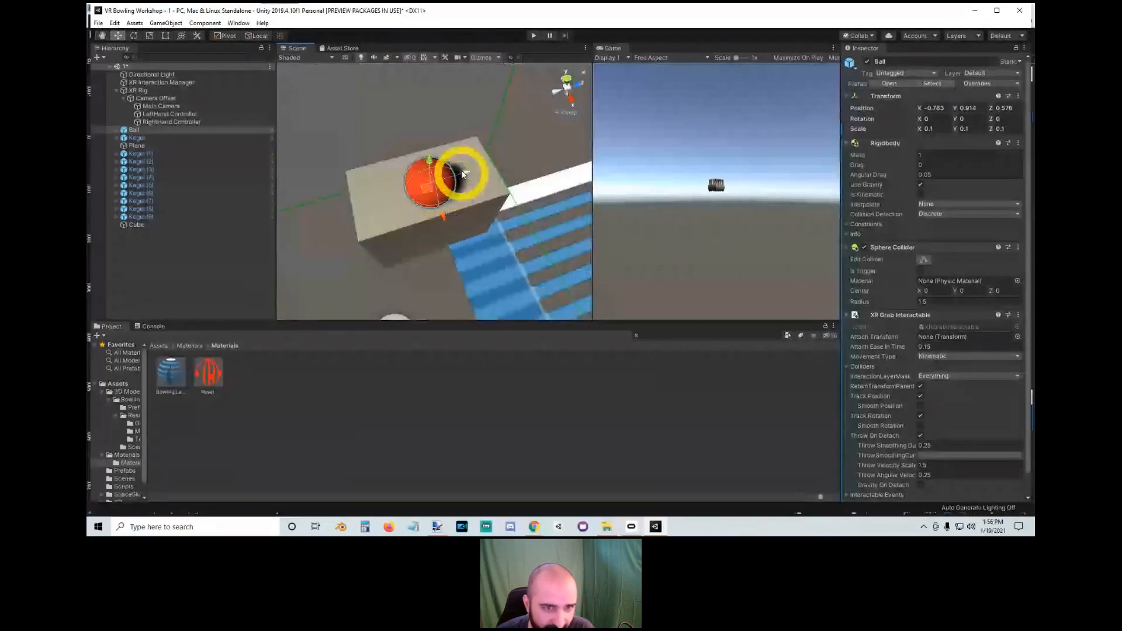
# Step: Shift the ball toward the cube's far end and duplicate it twice to form a row, the last copy at about Z 0.214
pyautogui.moveTo(466, 171); pyautogui.dragTo(415, 180)
pyautogui.hotkey('ctrl', 'd')
pyautogui.hotkey('ctrl', 'd')
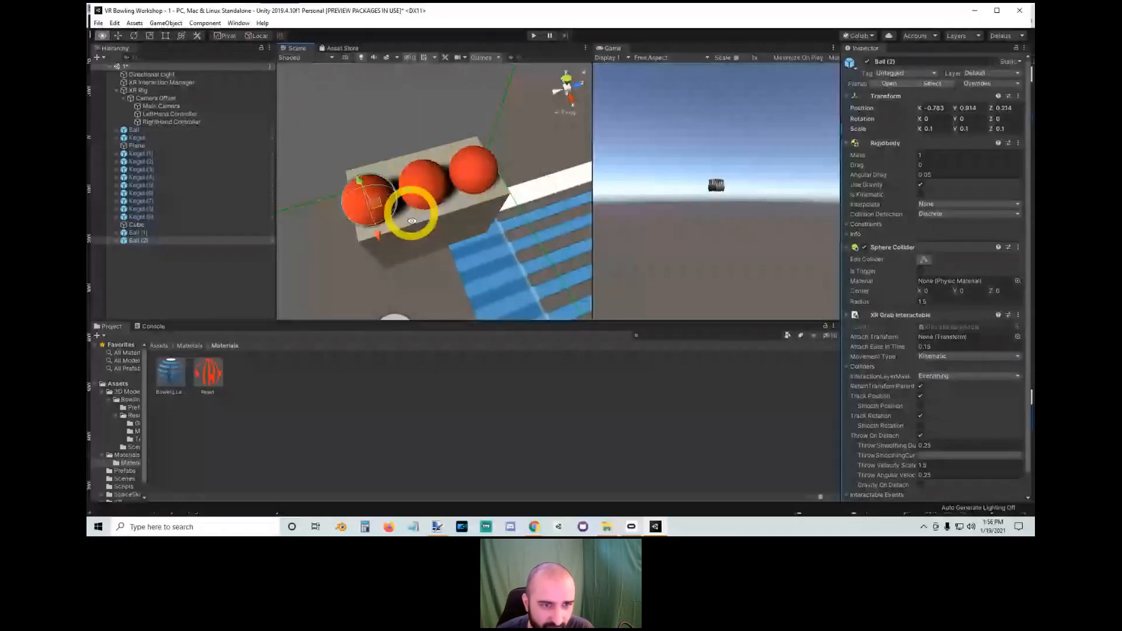
pyautogui.keyDown('alt'); pyautogui.moveTo(412, 221); pyautogui.dragTo(475, 187); pyautogui.keyUp('alt')
# Step: Run the scene in play mode, stop it, and inspect how the pins stand on their lane markers
pyautogui.click(450, 175)
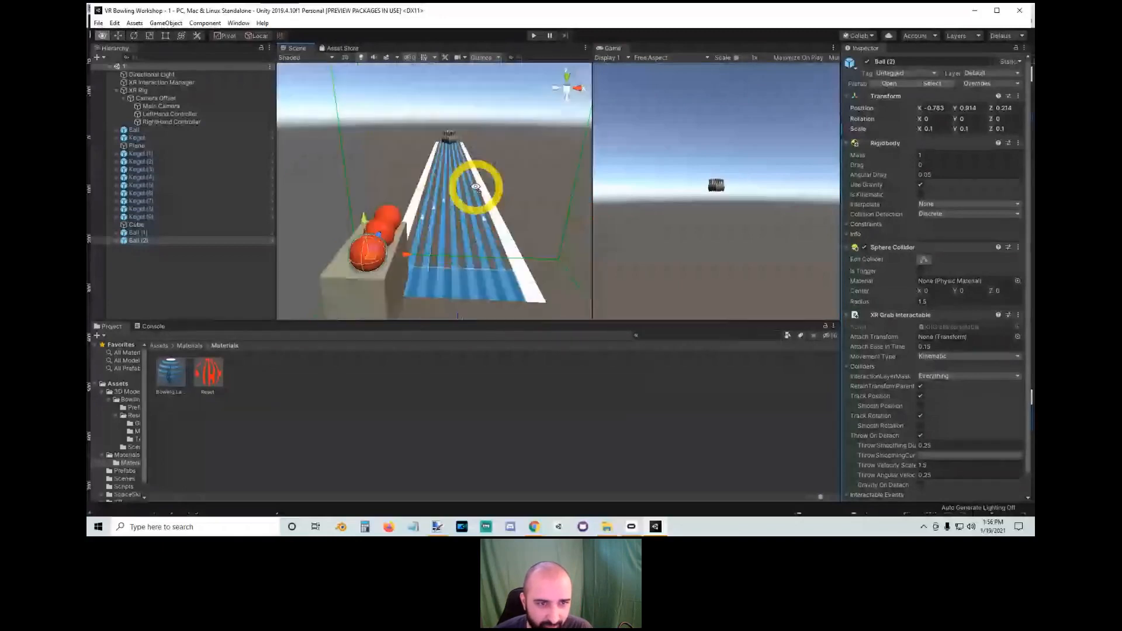
pyautogui.click(534, 36)
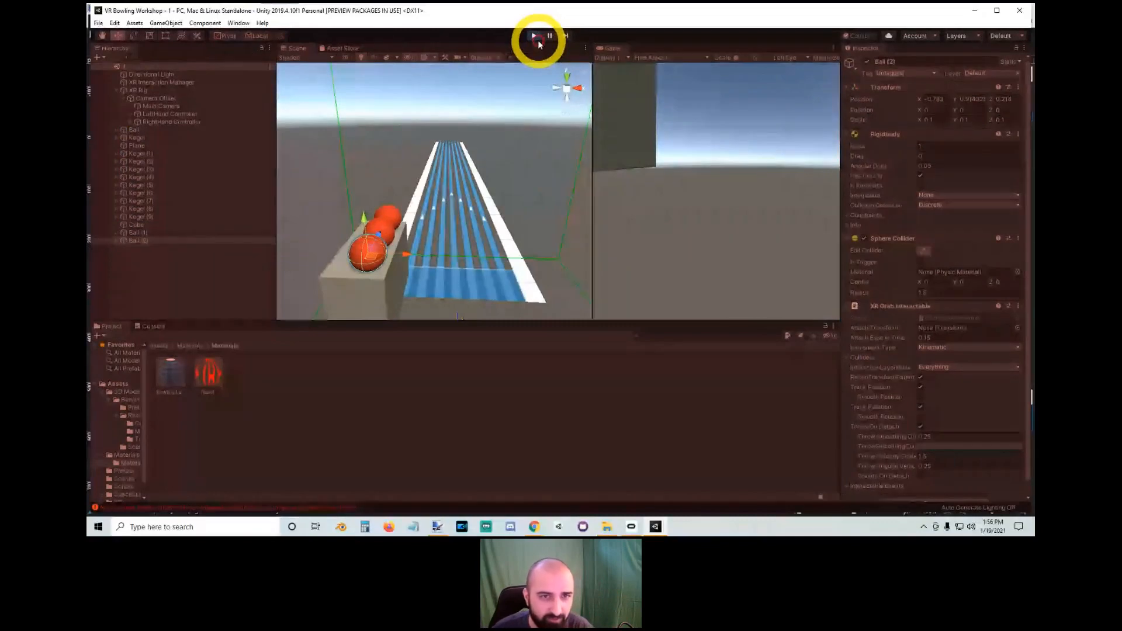
pyautogui.click(534, 36)
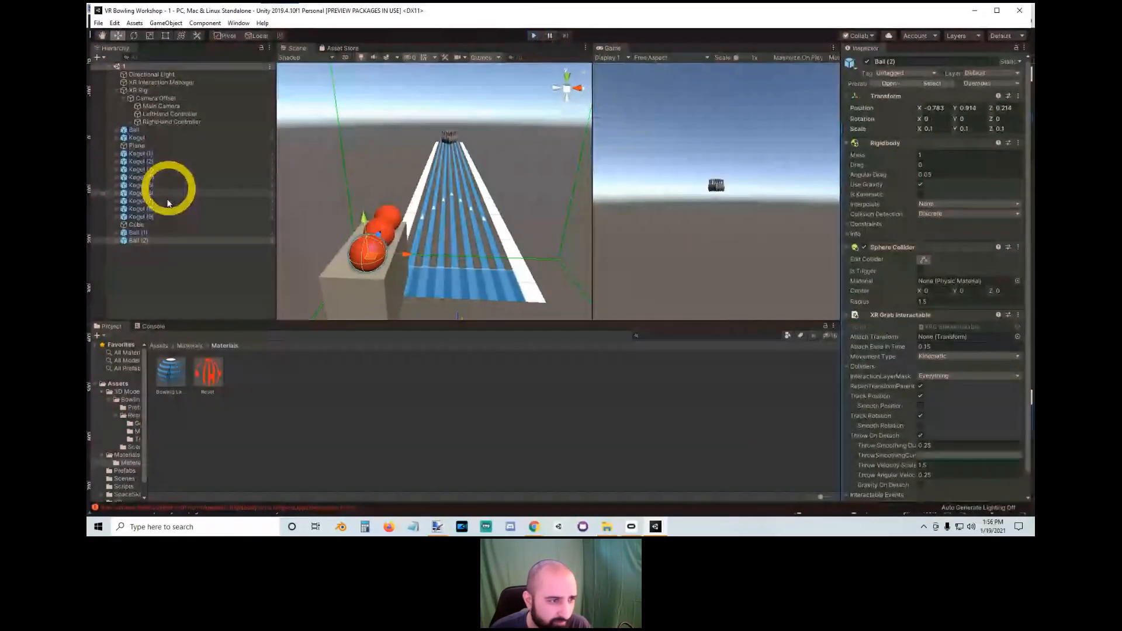
pyautogui.doubleClick(138, 153)
pyautogui.doubleClick(147, 162)
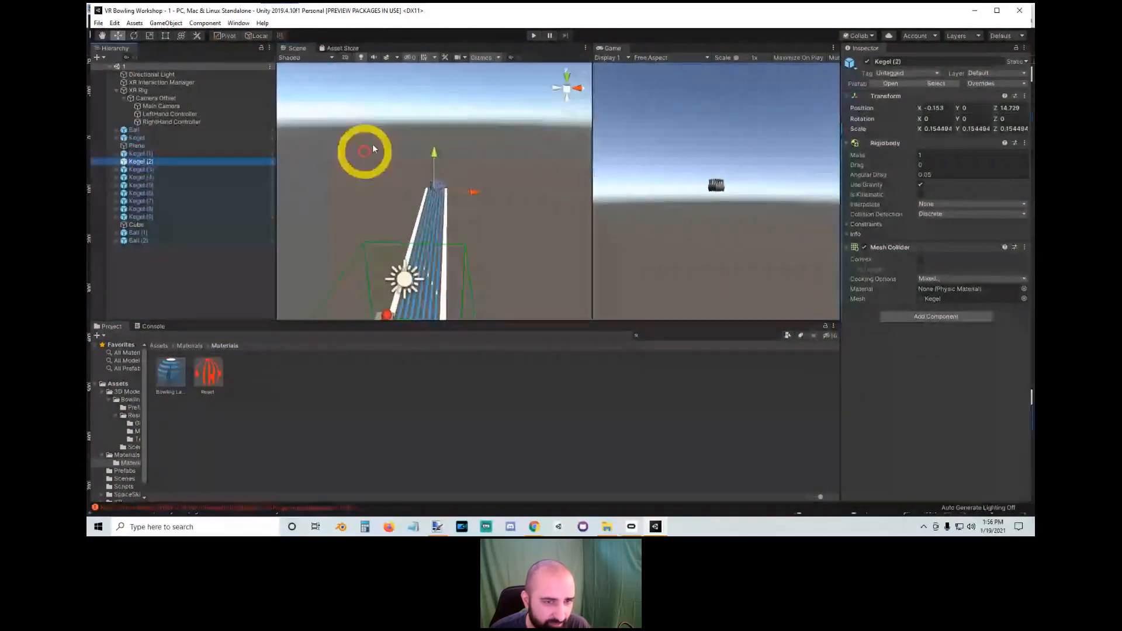
pyautogui.keyDown('alt'); pyautogui.moveTo(373, 149); pyautogui.dragTo(334, 100); pyautogui.keyUp('alt')
pyautogui.keyDown('alt'); pyautogui.moveTo(334, 100); pyautogui.dragTo(490, 173, button='right'); pyautogui.keyUp('alt')
pyautogui.keyDown('alt'); pyautogui.moveTo(489, 174); pyautogui.dragTo(413, 211); pyautogui.keyUp('alt')
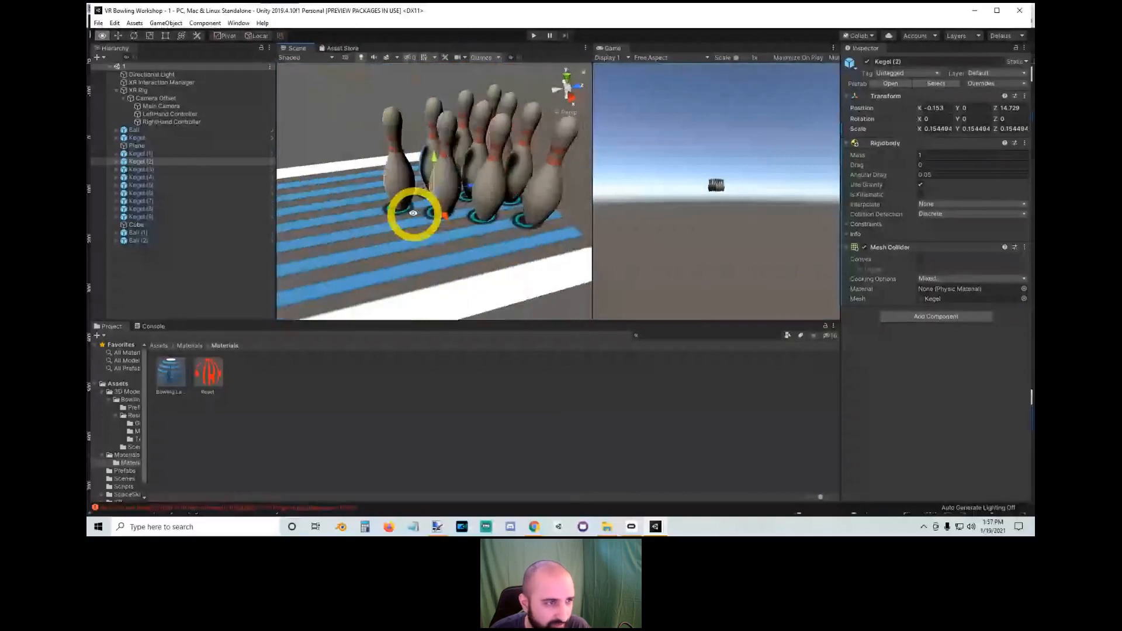
# Step: Select all ten Kegel pins and try to vertex-snap their bases to the lane surface
pyautogui.click(143, 153)
pyautogui.keyDown('shift'); pyautogui.click(168, 217); pyautogui.keyUp('shift')
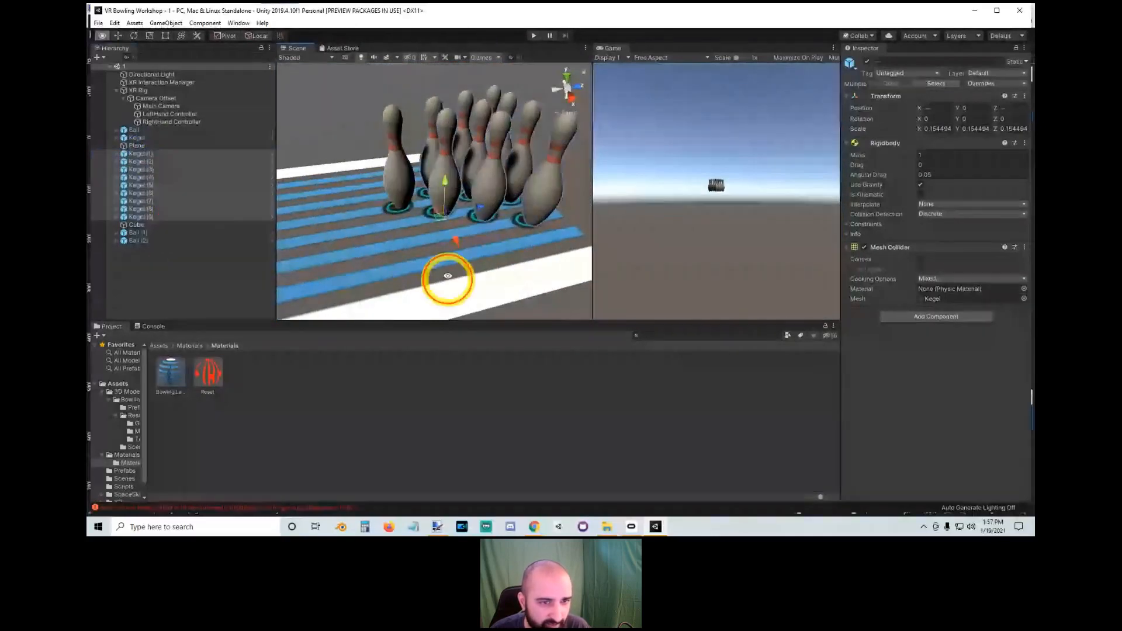
pyautogui.keyDown('alt'); pyautogui.moveTo(448, 276); pyautogui.dragTo(473, 213); pyautogui.keyUp('alt')
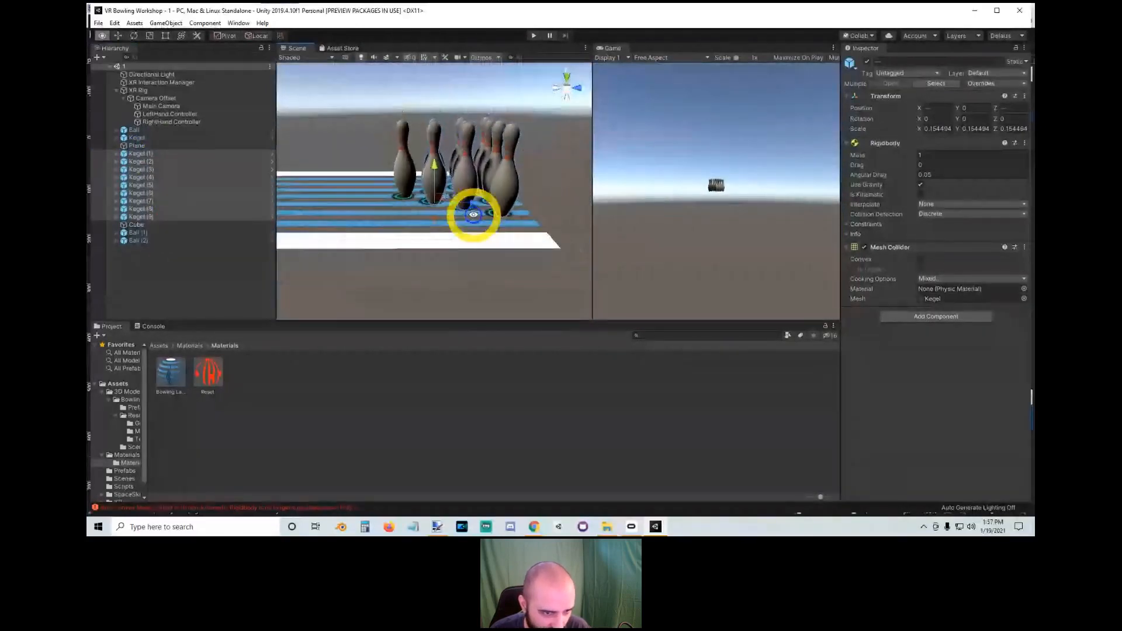
pyautogui.press('v')
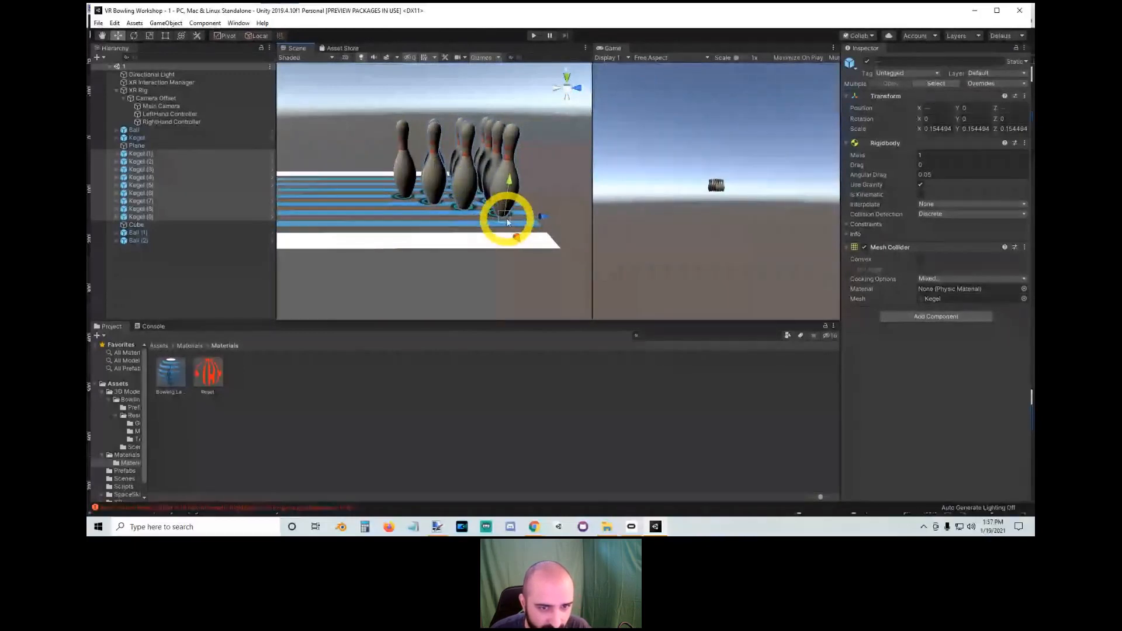
pyautogui.moveTo(508, 220); pyautogui.dragTo(555, 253)
pyautogui.keyDown('alt'); pyautogui.moveTo(441, 230); pyautogui.dragTo(408, 210); pyautogui.keyUp('alt')
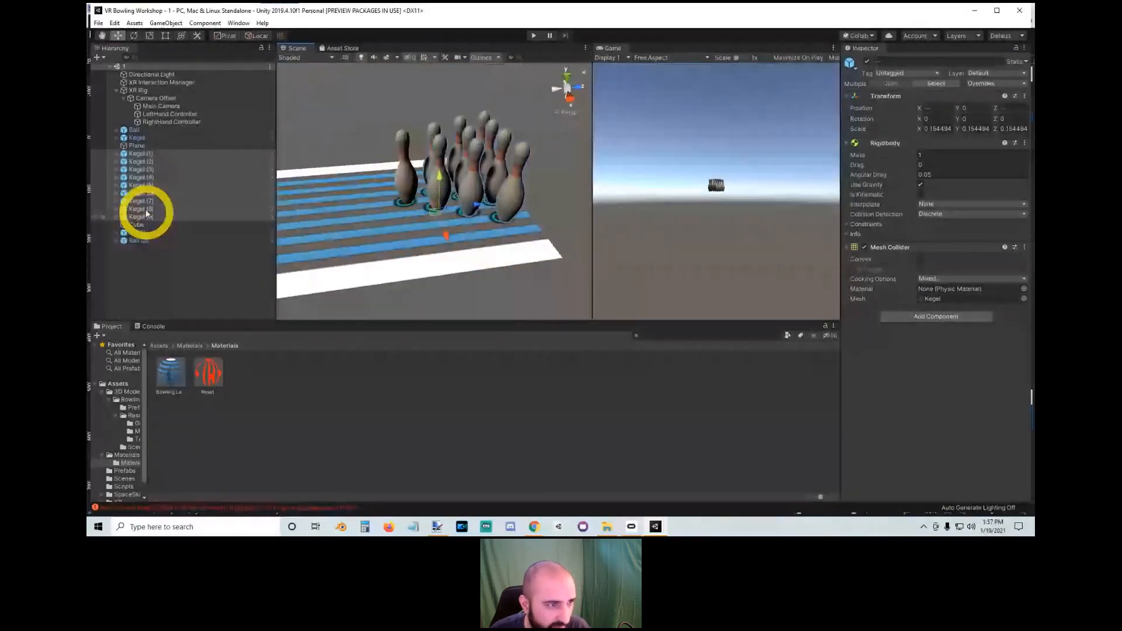
pyautogui.keyDown('ctrl'); pyautogui.click(138, 138); pyautogui.keyUp('ctrl')
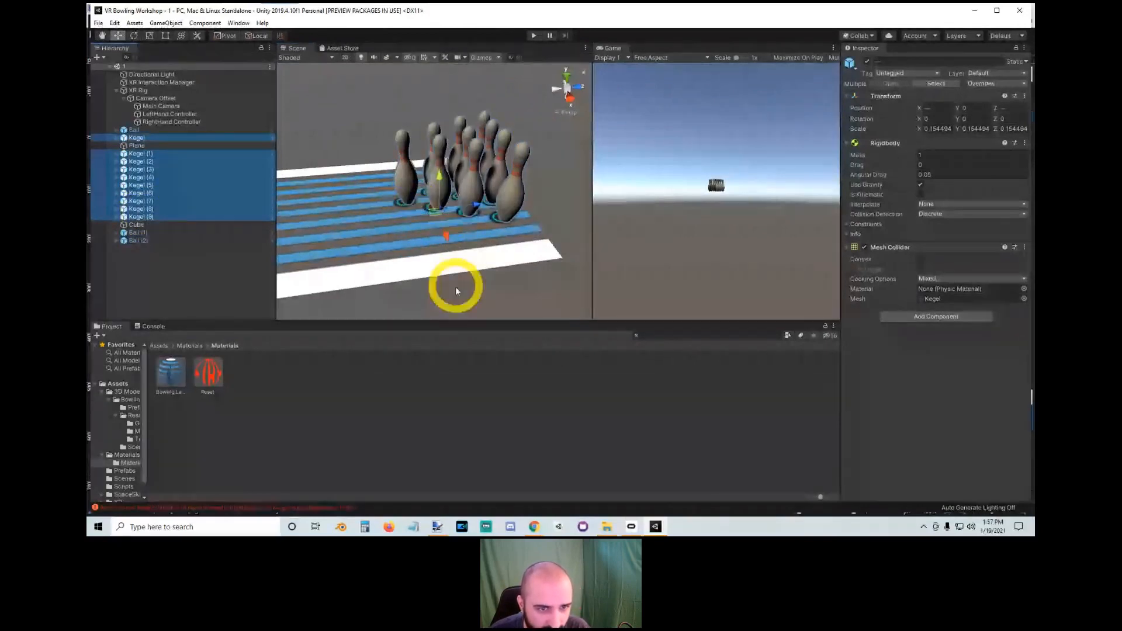
pyautogui.keyDown('alt'); pyautogui.moveTo(455, 286); pyautogui.dragTo(446, 181); pyautogui.keyUp('alt')
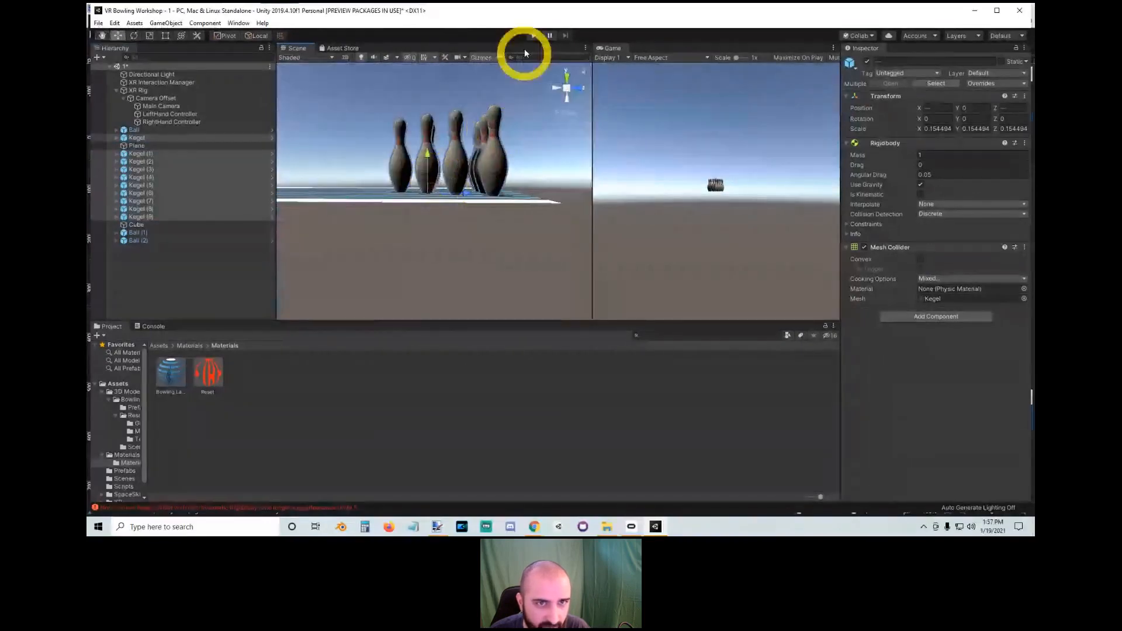
# Step: Run the scene briefly, stop it, and check the console for collider errors
pyautogui.click(532, 36)
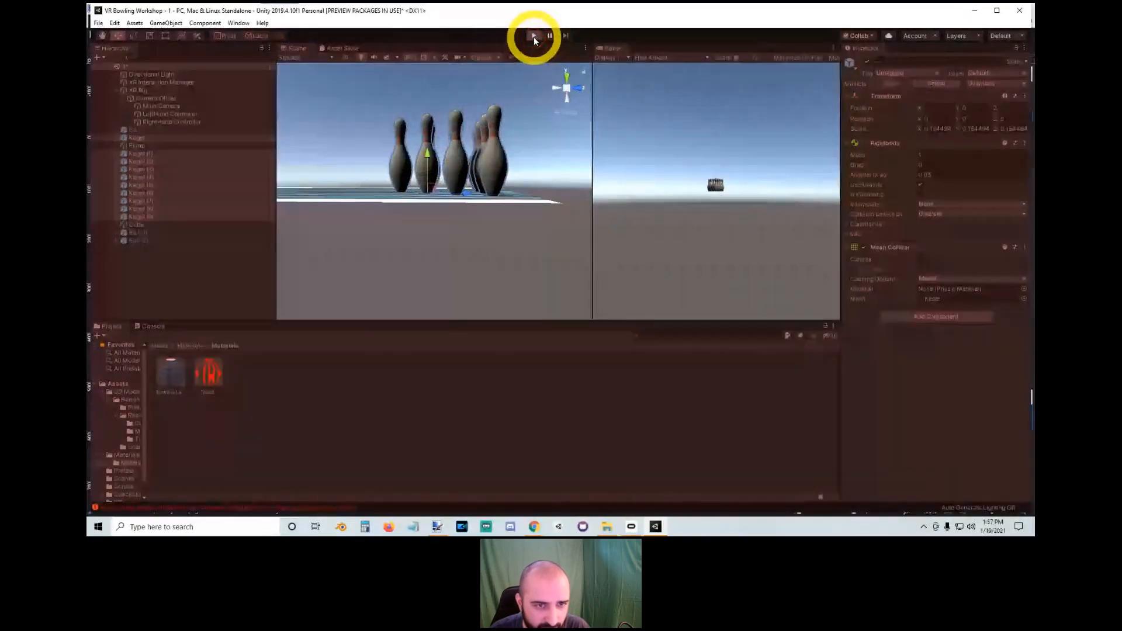
pyautogui.click(534, 36)
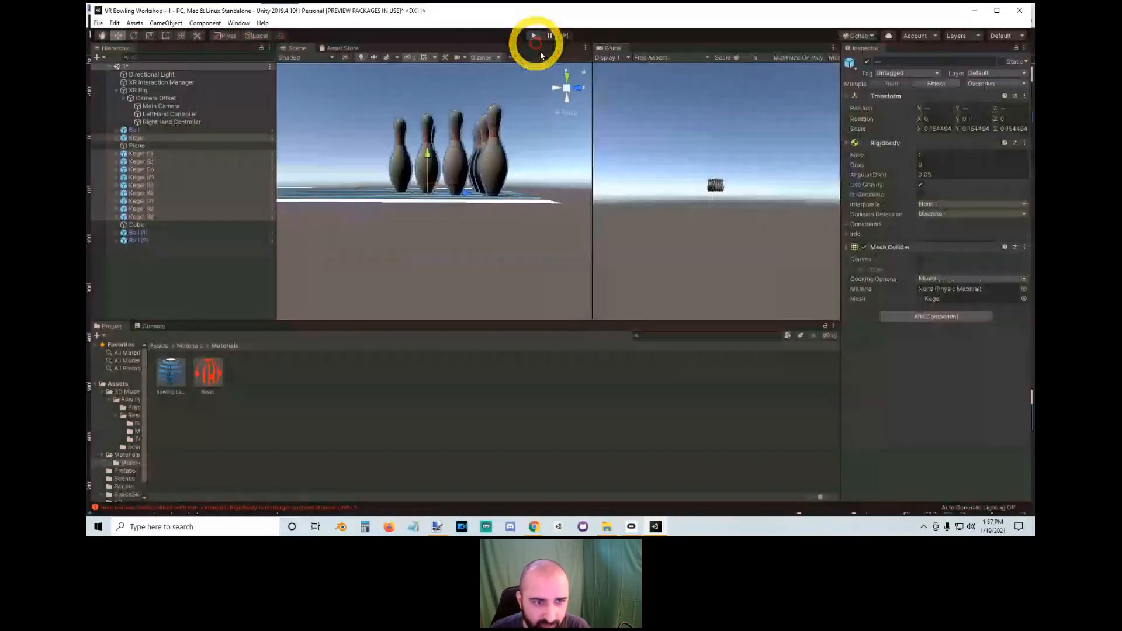
pyautogui.click(153, 326)
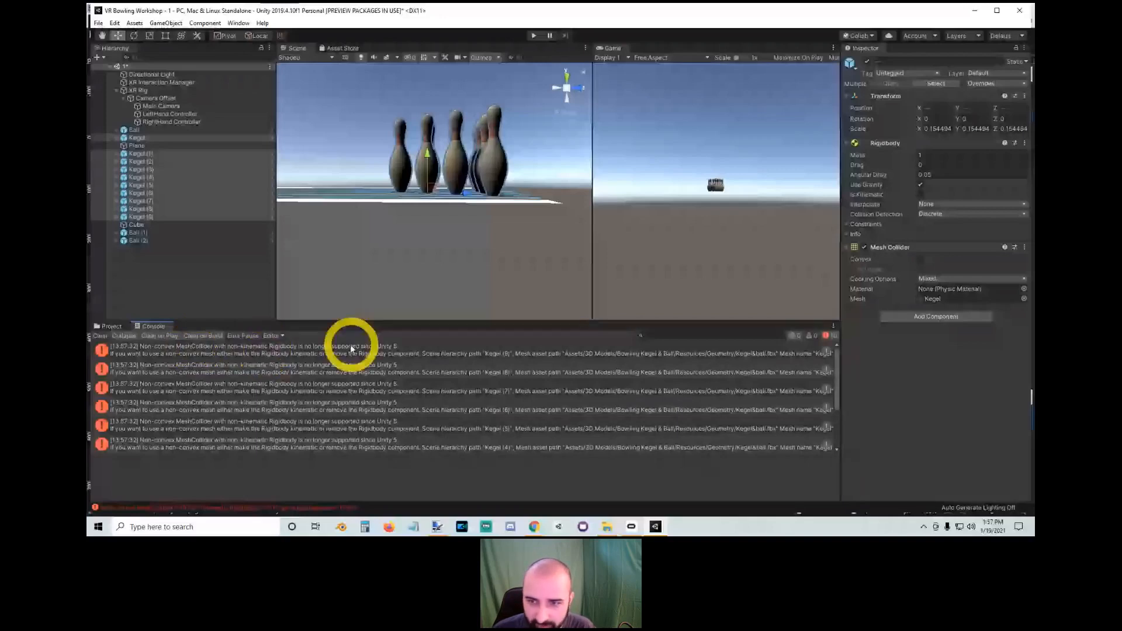
# Step: Enable Convex on the mesh colliders of all ten pins and test the scene in play mode
pyautogui.click(920, 259)
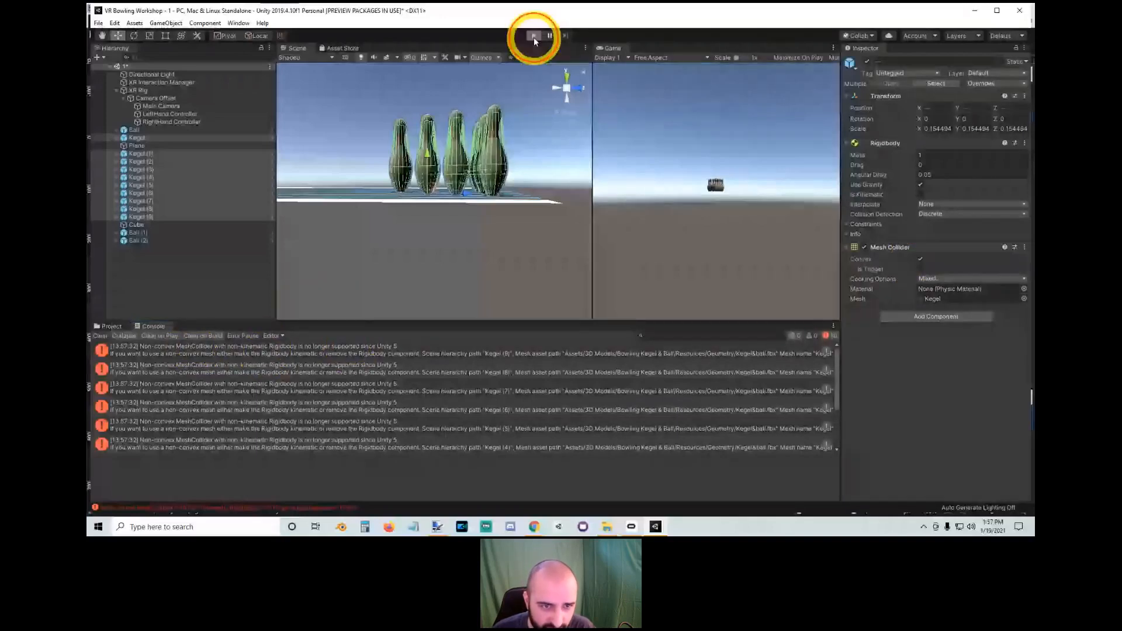
pyautogui.click(533, 36)
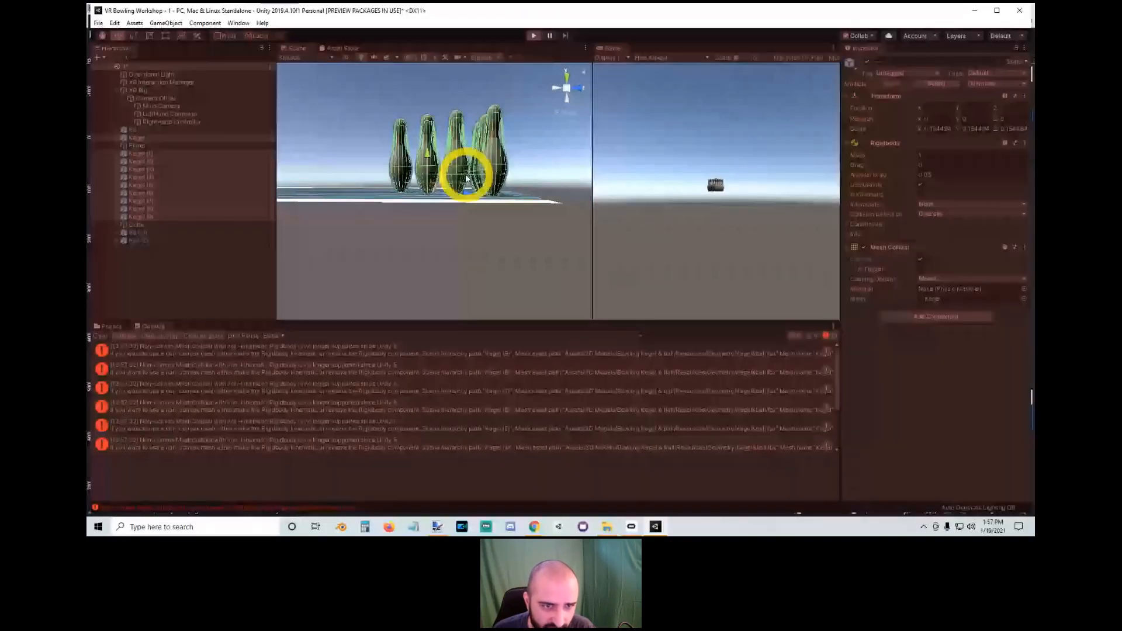
pyautogui.scroll(-5, 415, 148)
pyautogui.keyDown('alt'); pyautogui.moveTo(416, 148); pyautogui.dragTo(533, 253); pyautogui.keyUp('alt')
pyautogui.moveTo(533, 253); pyautogui.dragTo(520, 212, button='right')
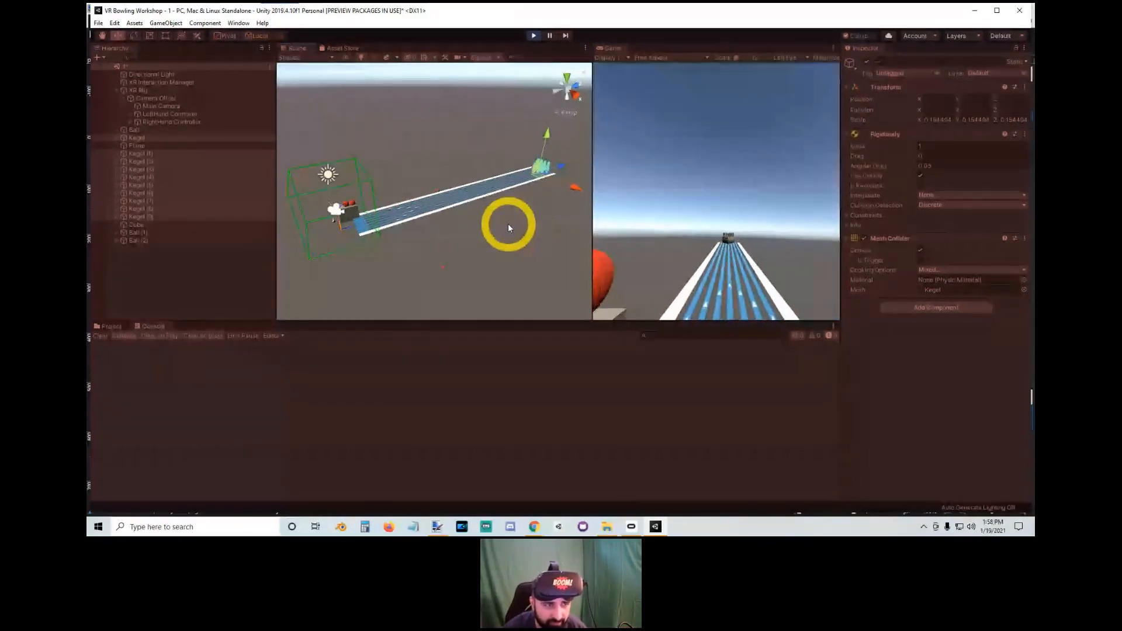
pyautogui.click(533, 35)
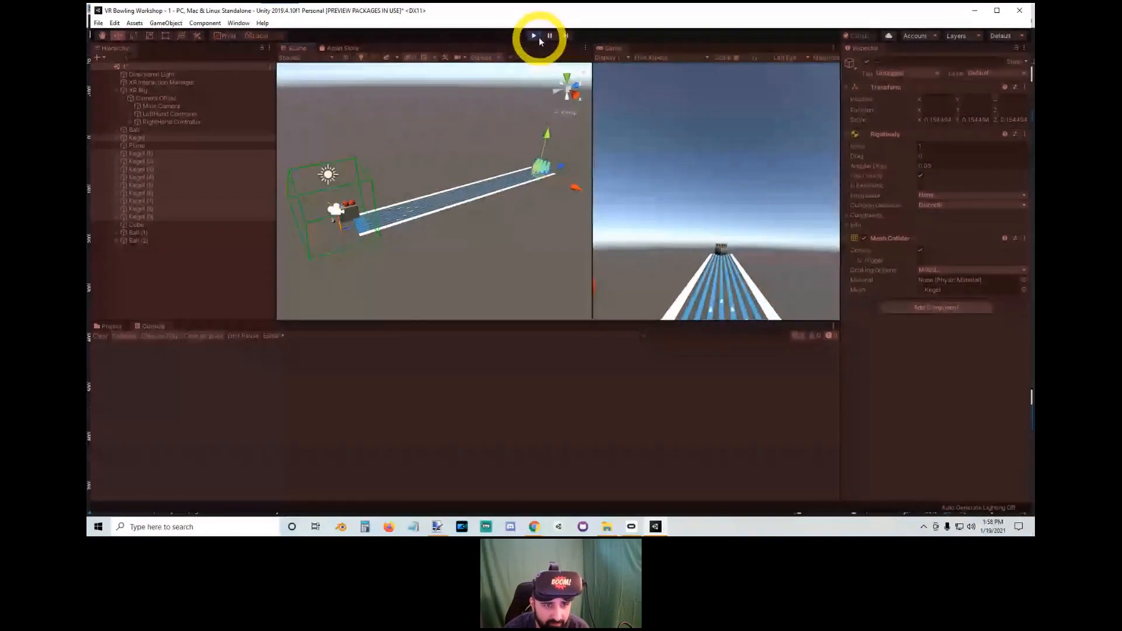
# Step: Reorder Ball below Ball (2) in the hierarchy and move the stand with its three balls back toward the camera rig
pyautogui.click(371, 157)
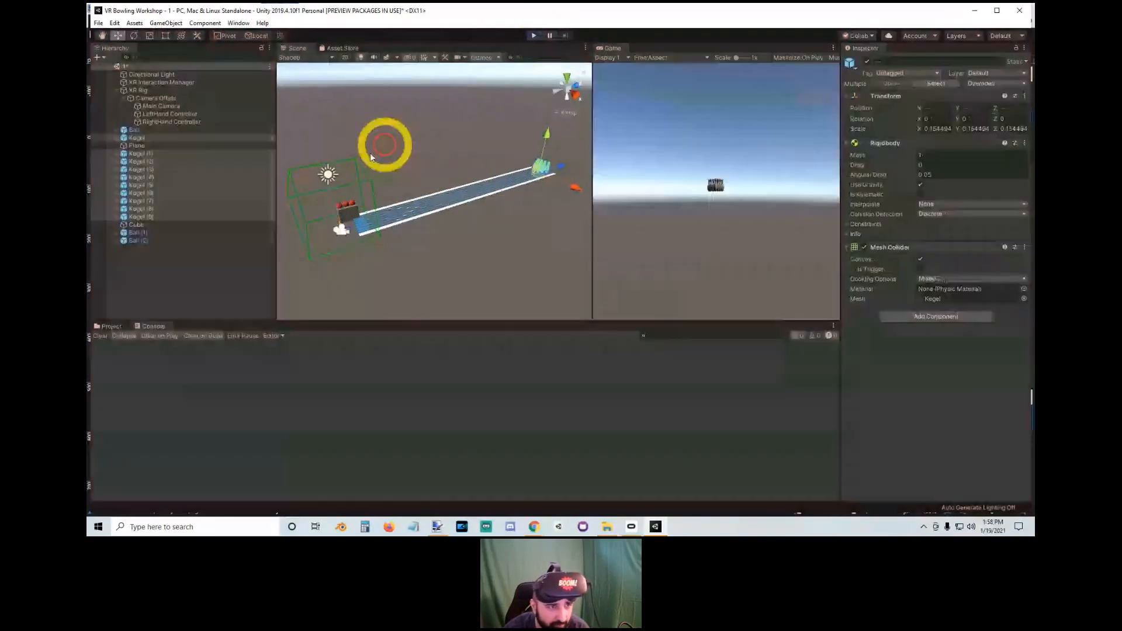
pyautogui.click(140, 90)
pyautogui.moveTo(330, 199); pyautogui.dragTo(433, 233, button='right')
pyautogui.press('w')
pyautogui.click(433, 233)
pyautogui.keyDown('shift'); pyautogui.click(166, 239); pyautogui.keyUp('shift')
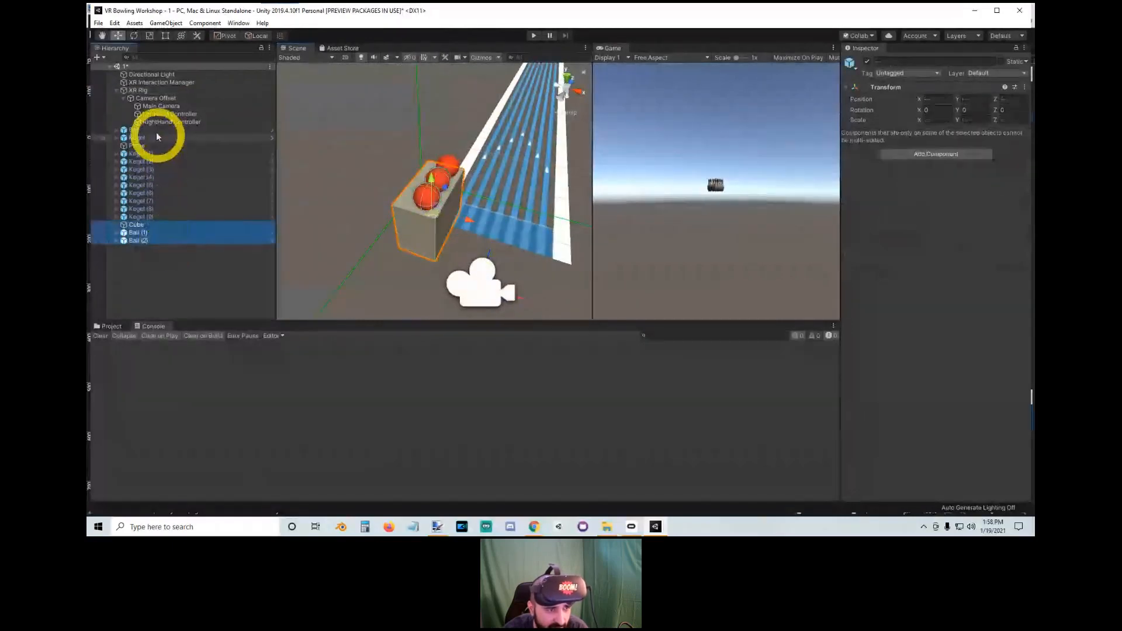
pyautogui.moveTo(154, 127); pyautogui.dragTo(153, 238)
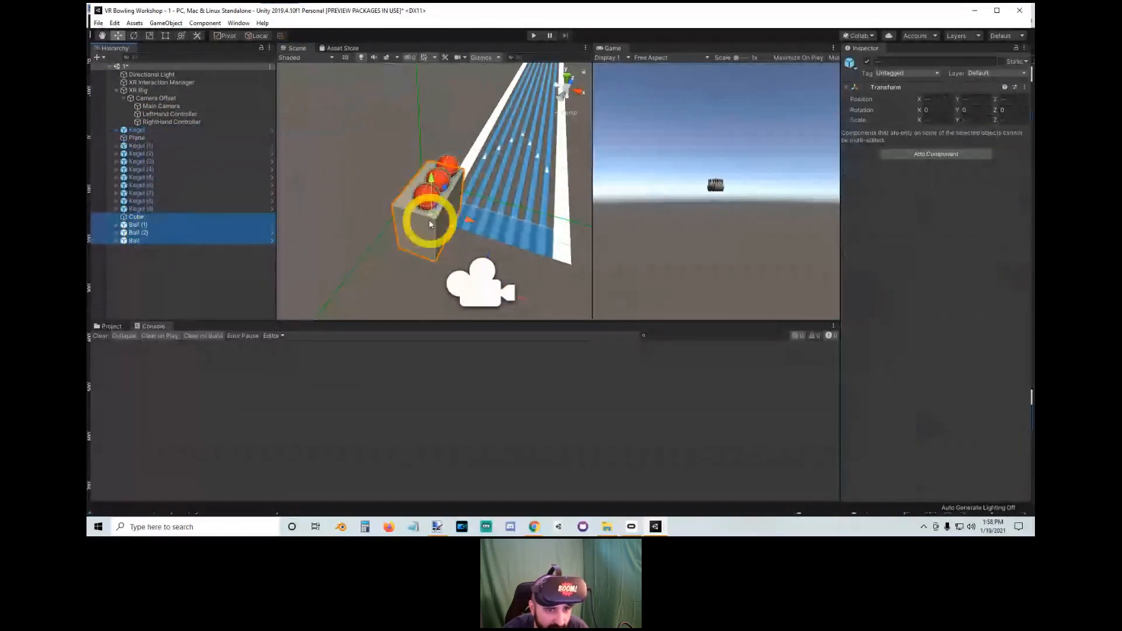
pyautogui.moveTo(430, 216); pyautogui.dragTo(425, 256)
# Step: Run the scene in play mode twice to test reaching the balls on the repositioned stand, stopping it each time
pyautogui.click(533, 36)
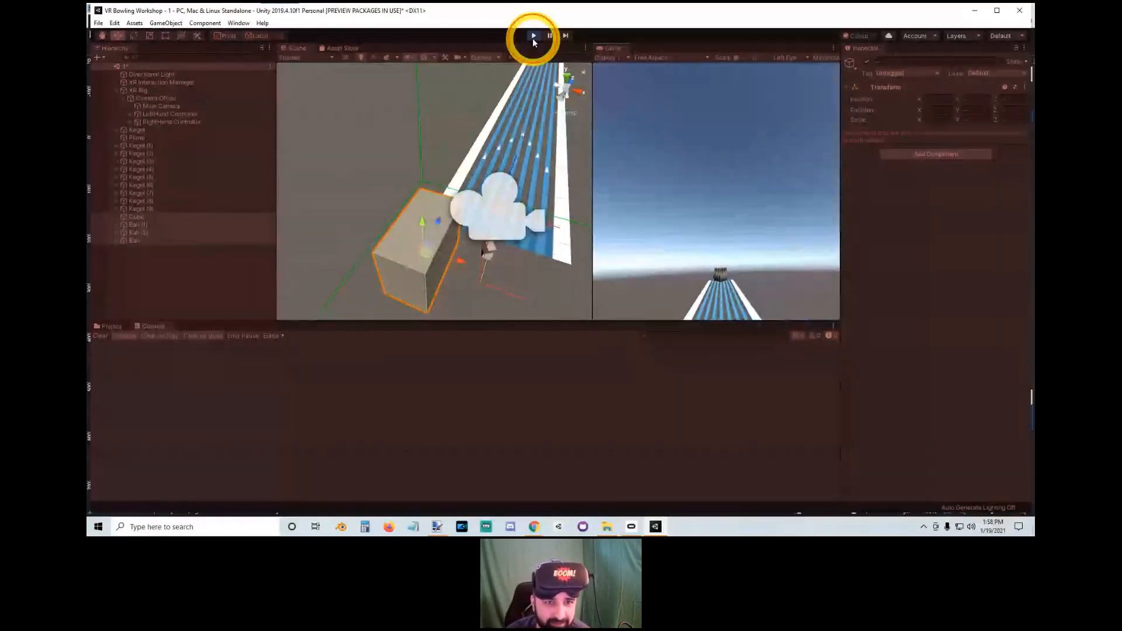
pyautogui.click(533, 38)
pyautogui.click(533, 37)
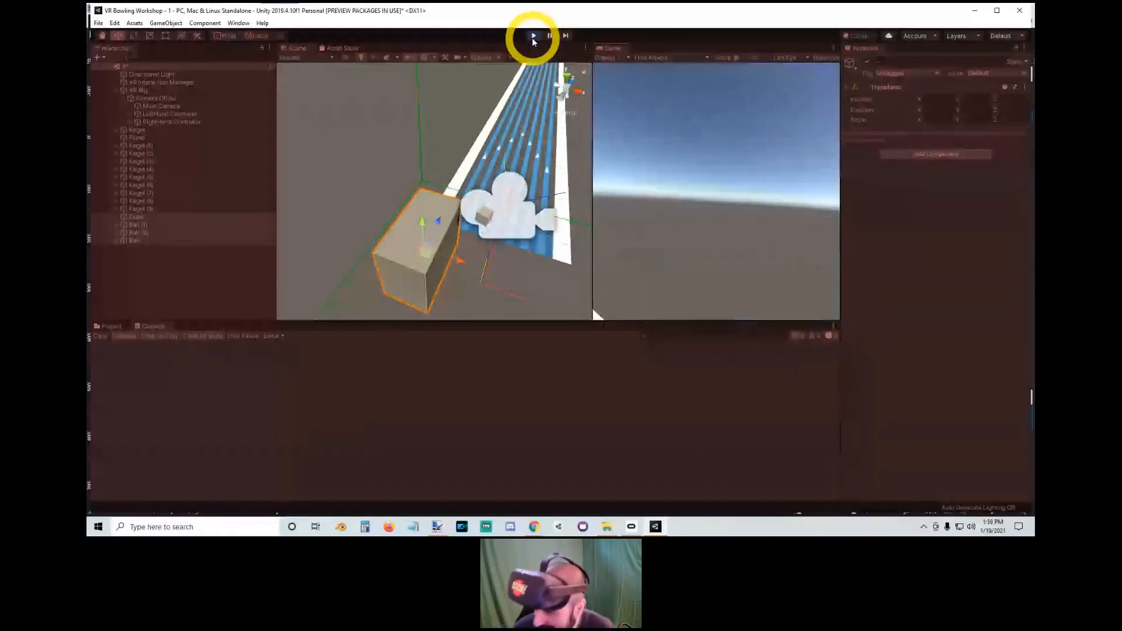
pyautogui.click(532, 37)
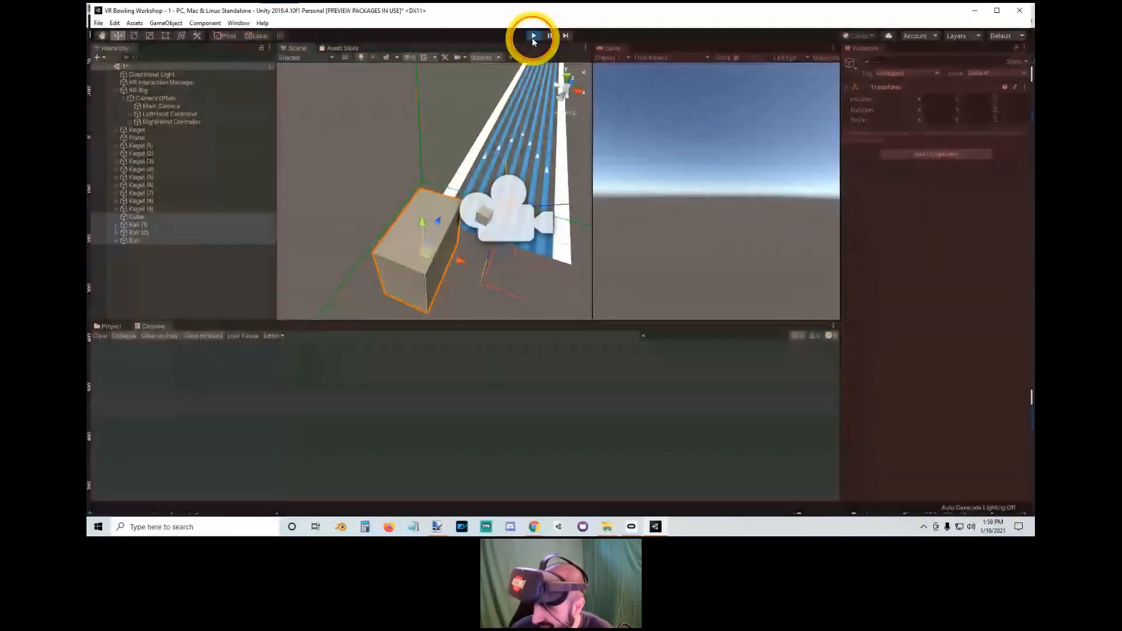
# Step: Create a physic material named Slip in the Assets/Materials folder
pyautogui.click(108, 327)
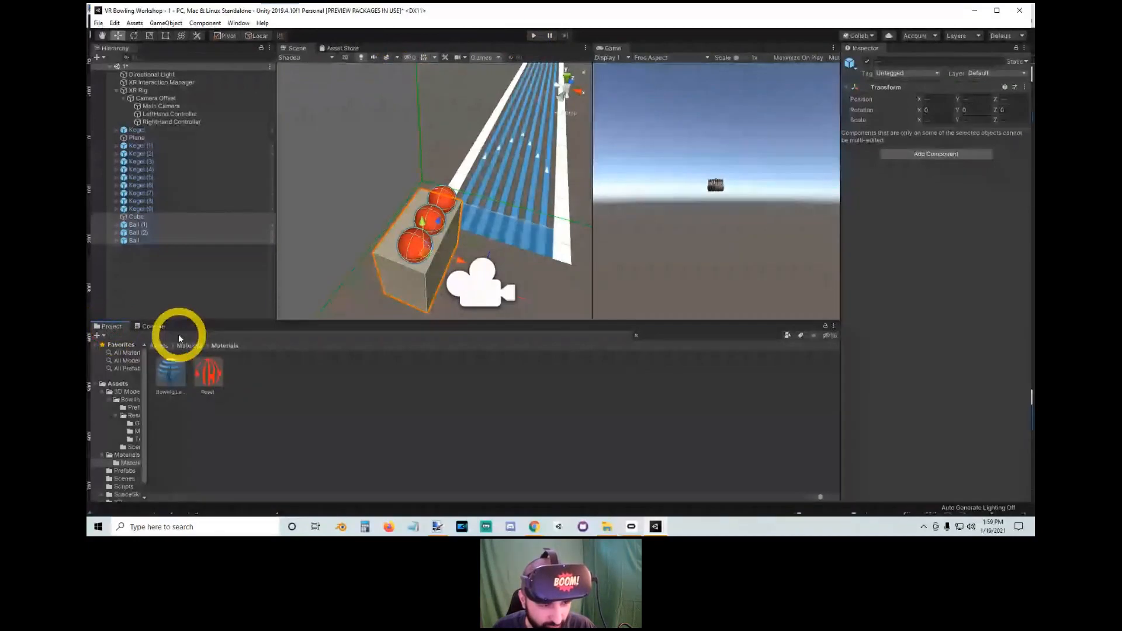
pyautogui.click(160, 345)
pyautogui.doubleClick(202, 371)
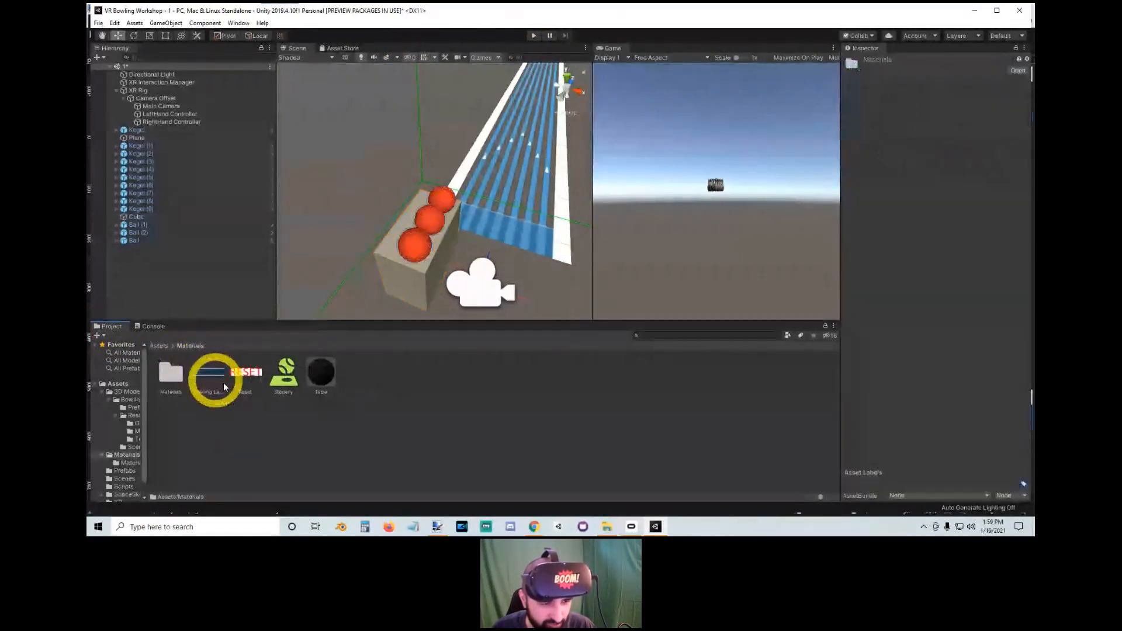
pyautogui.rightClick(370, 380)
pyautogui.moveTo(428, 129)
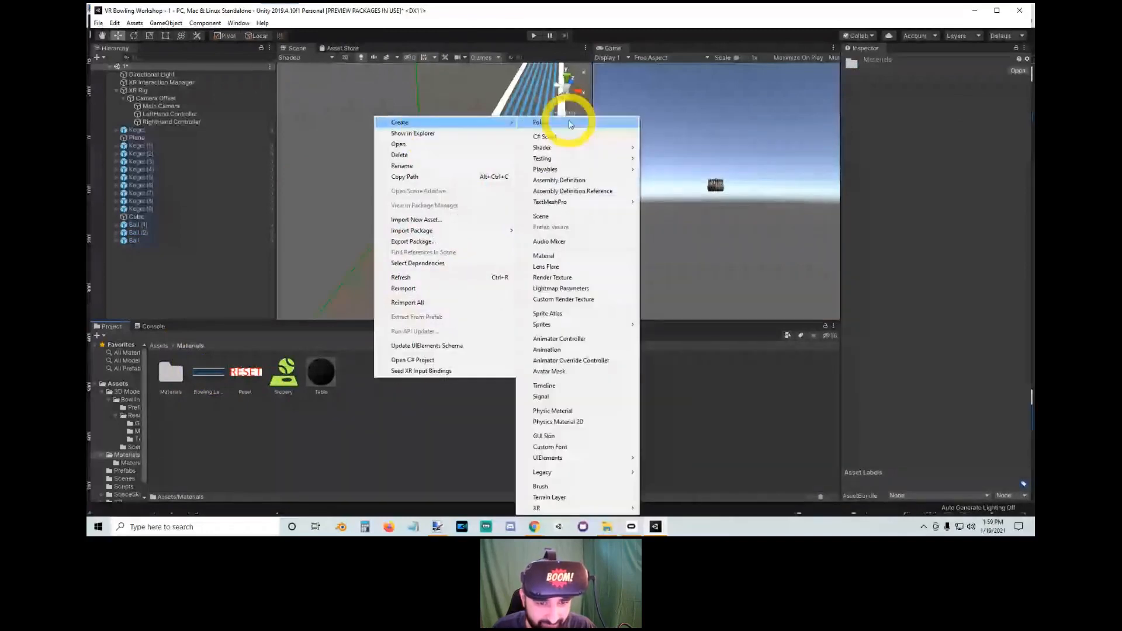
pyautogui.click(551, 412)
pyautogui.write('St')
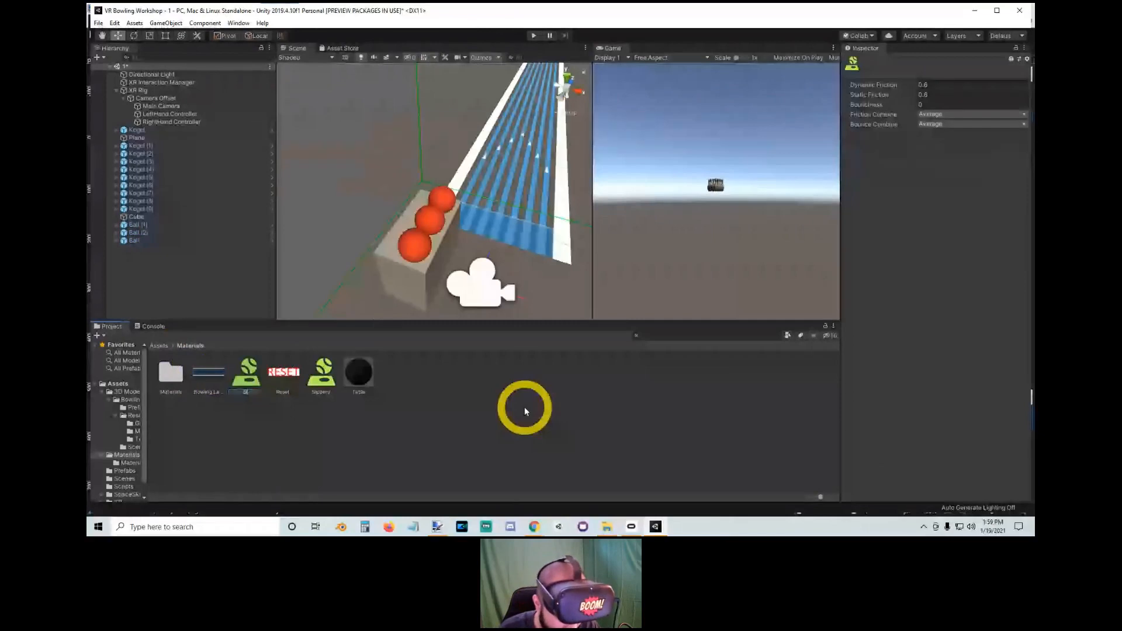
pyautogui.write('opper')
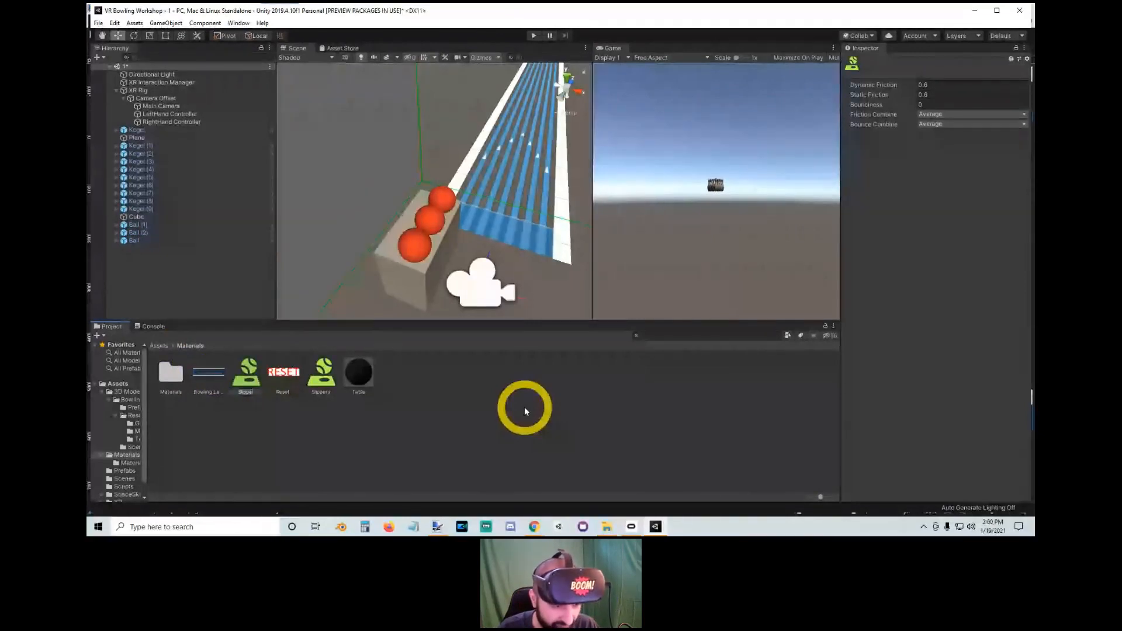
pyautogui.press('BackSpace')
pyautogui.press('BackSpace')
pyautogui.press('BackSpace')
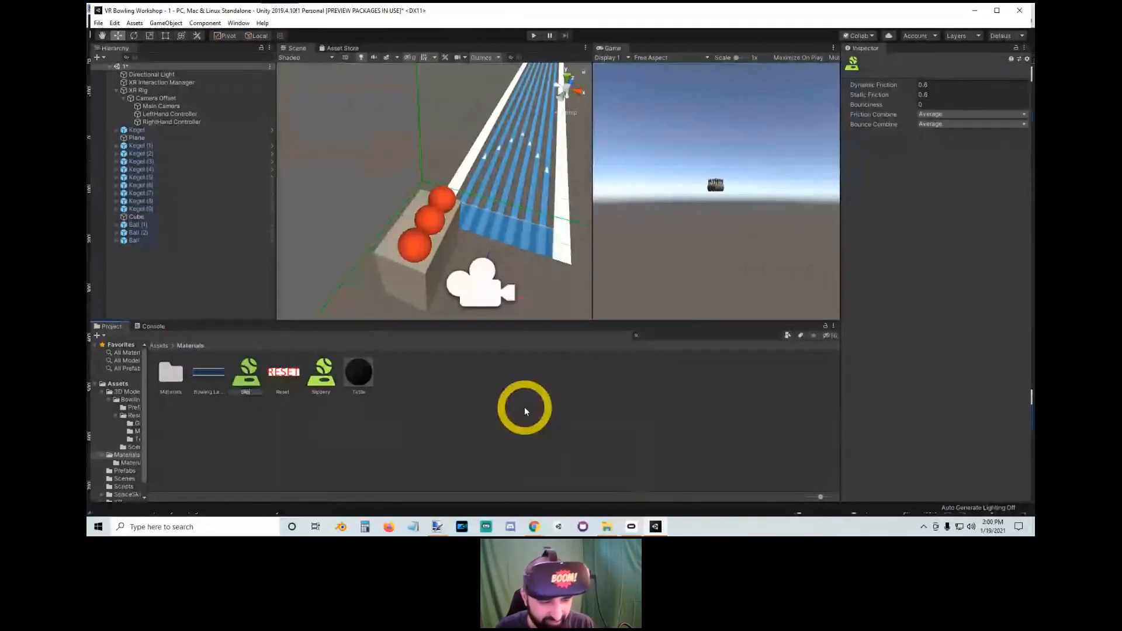
pyautogui.press('Return')
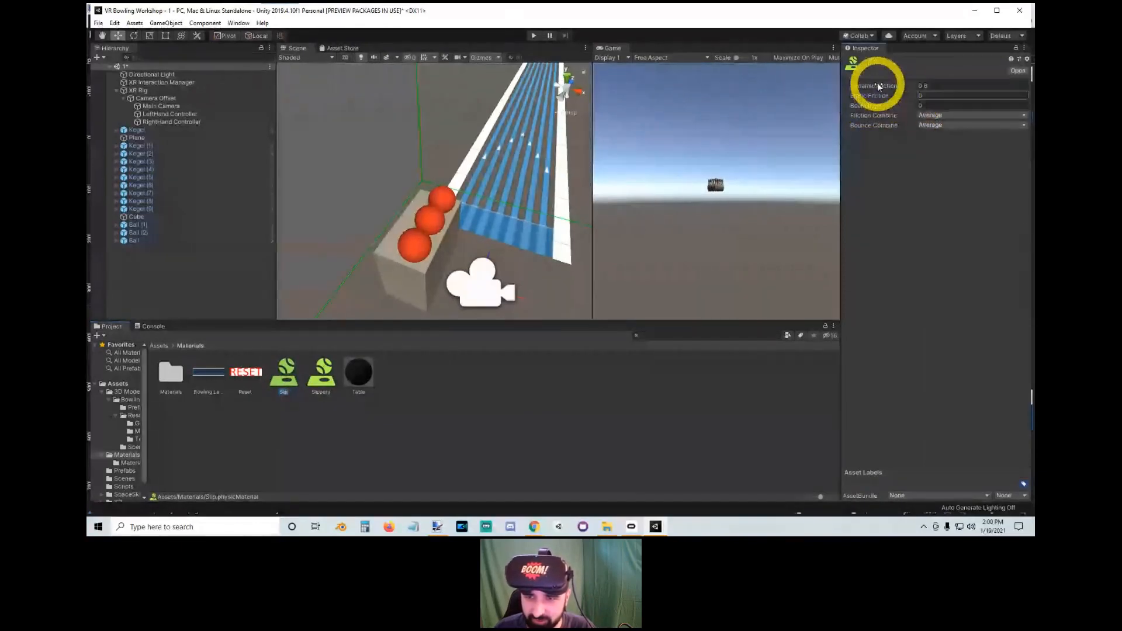
# Step: Set the Slip material's dynamic and static friction to 0 and its Friction Combine to Minimum
pyautogui.moveTo(876, 85)
pyautogui.mouseDown()
pyautogui.moveTo(864, 84)
pyautogui.moveTo(894, 86)
pyautogui.moveTo(876, 121)
pyautogui.mouseUp()
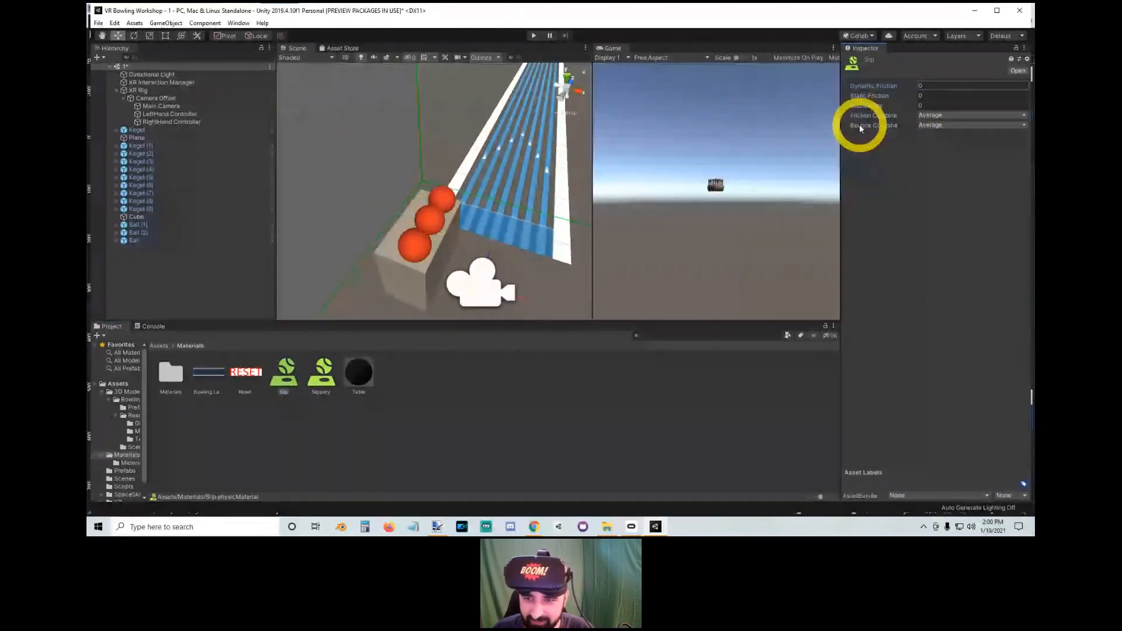
pyautogui.click(923, 118)
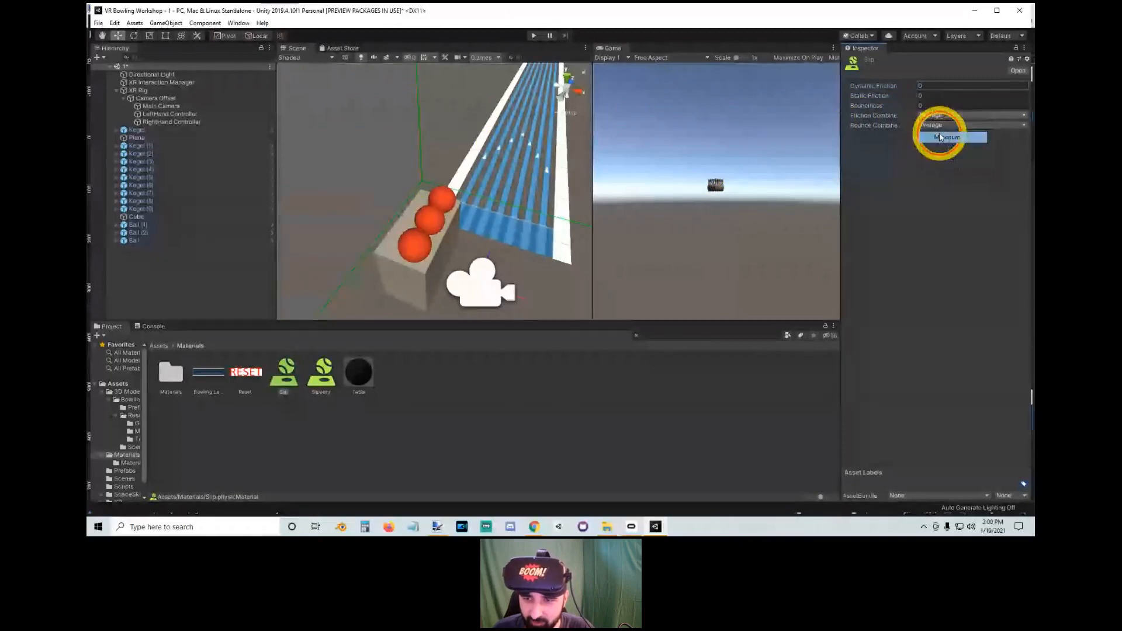
pyautogui.click(940, 136)
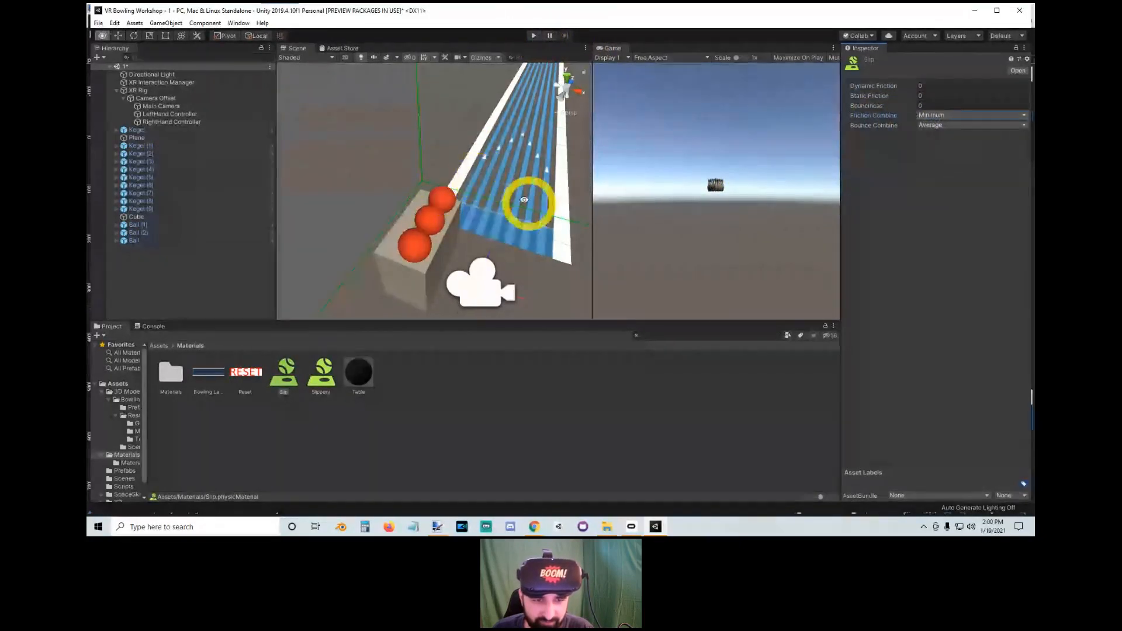
# Step: Assign the Slip physic material to the sphere colliders of all three balls and save the scene
pyautogui.keyDown('alt'); pyautogui.moveTo(527, 207); pyautogui.dragTo(446, 158); pyautogui.keyUp('alt')
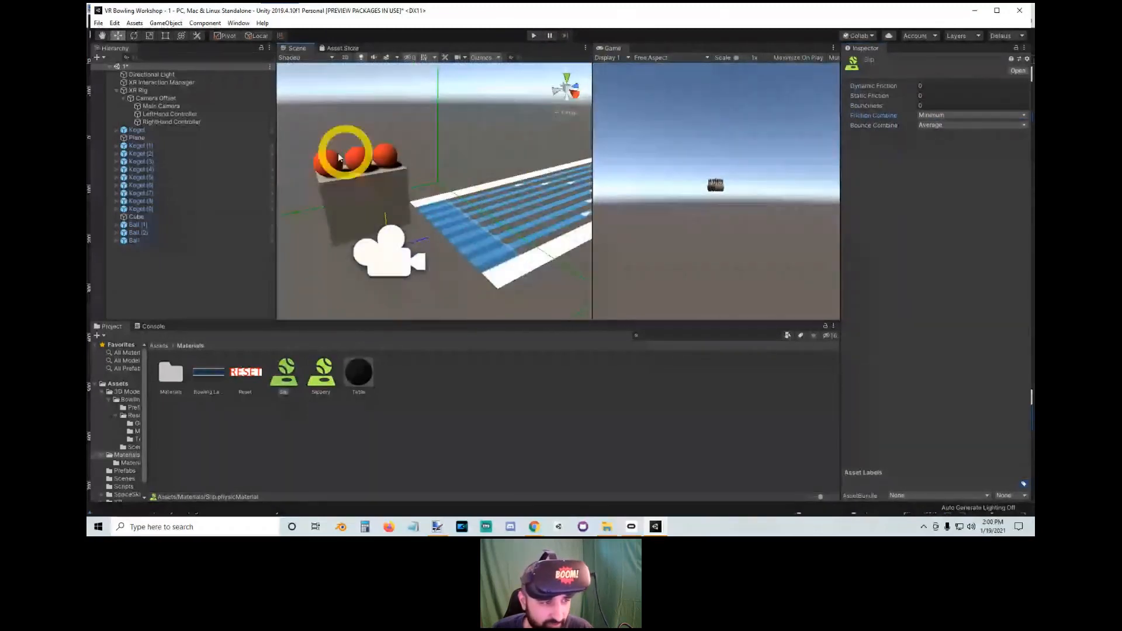
pyautogui.keyDown('shift'); pyautogui.click(139, 241); pyautogui.keyUp('shift')
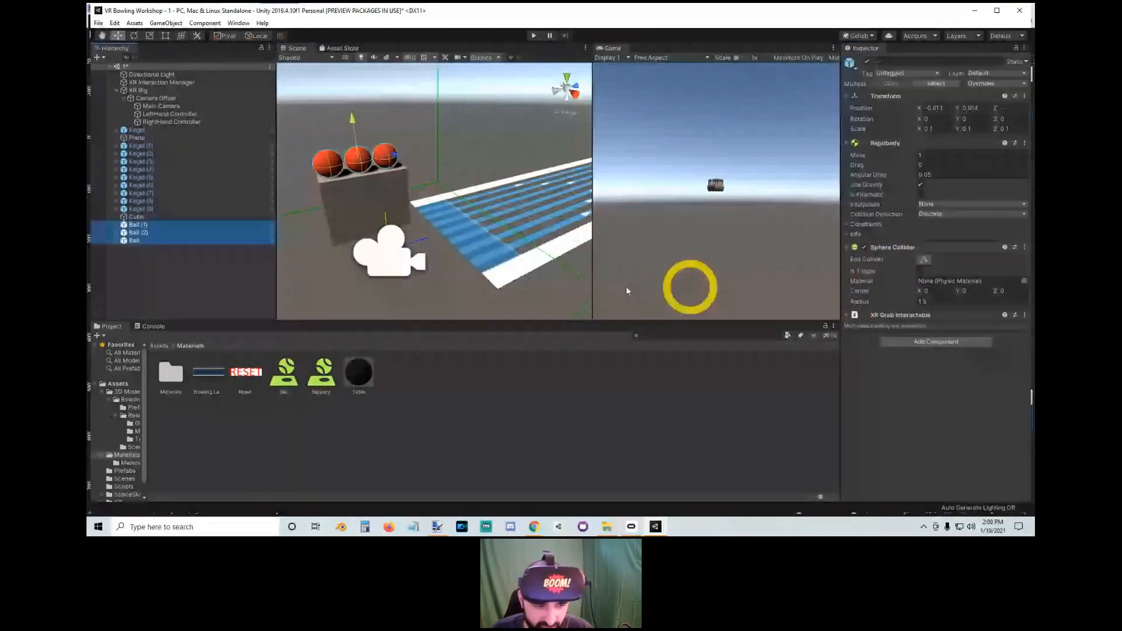
pyautogui.click(276, 387)
pyautogui.moveTo(275, 388); pyautogui.dragTo(902, 283)
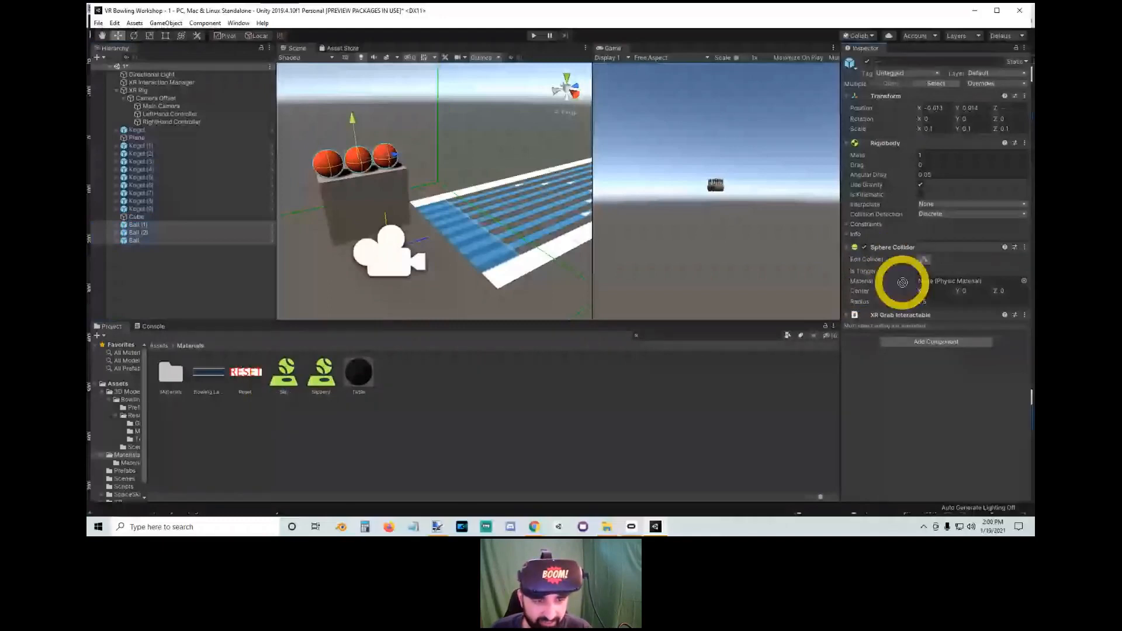
pyautogui.moveTo(902, 282); pyautogui.dragTo(948, 281)
pyautogui.hotkey('ctrl', 's')
# Step: Test bowling with the low-friction balls in two play mode runs, stopping the scene after each
pyautogui.moveTo(380, 270)
pyautogui.mouseDown(button='right')
pyautogui.moveTo(449, 243)
pyautogui.moveTo(379, 263)
pyautogui.mouseUp(button='right')
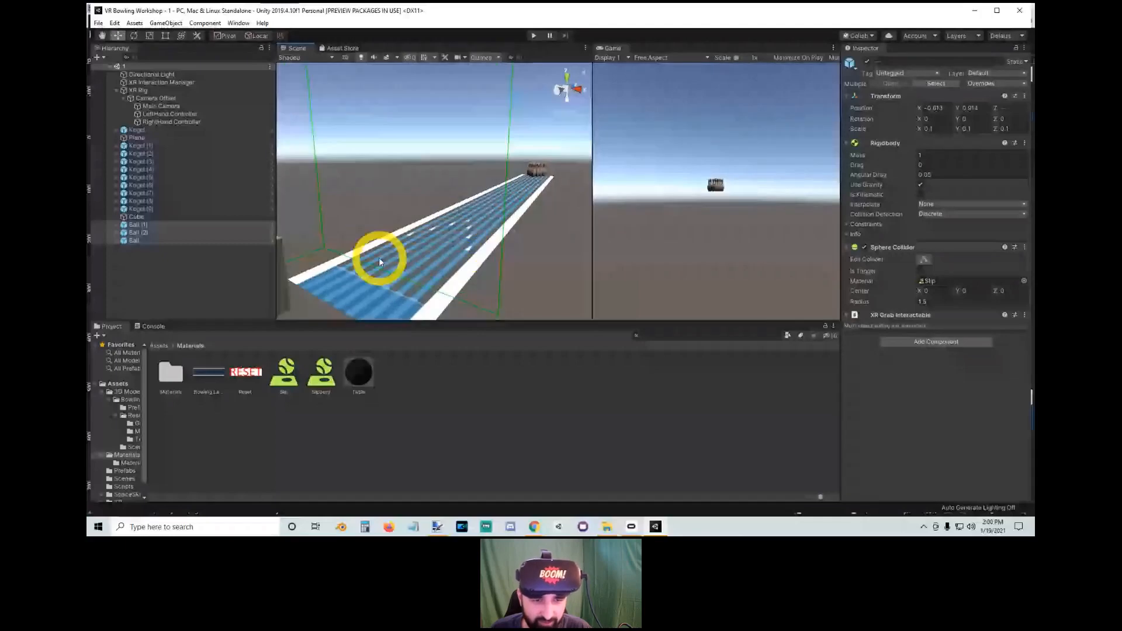
pyautogui.moveTo(543, 181); pyautogui.dragTo(533, 218, button='right')
pyautogui.press('e')
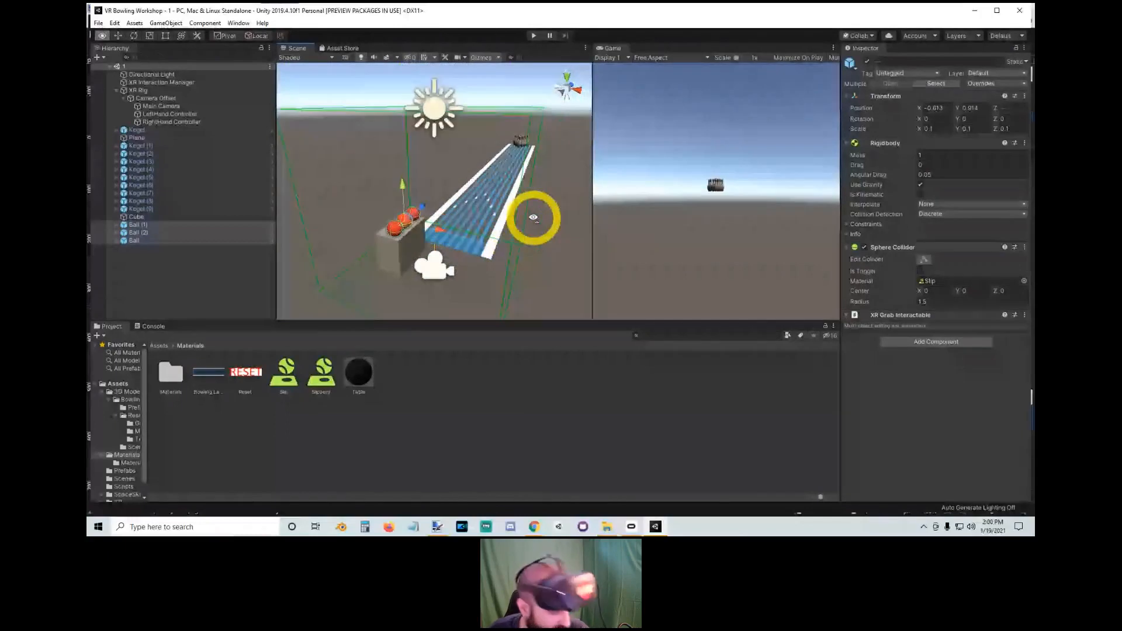
pyautogui.press('q')
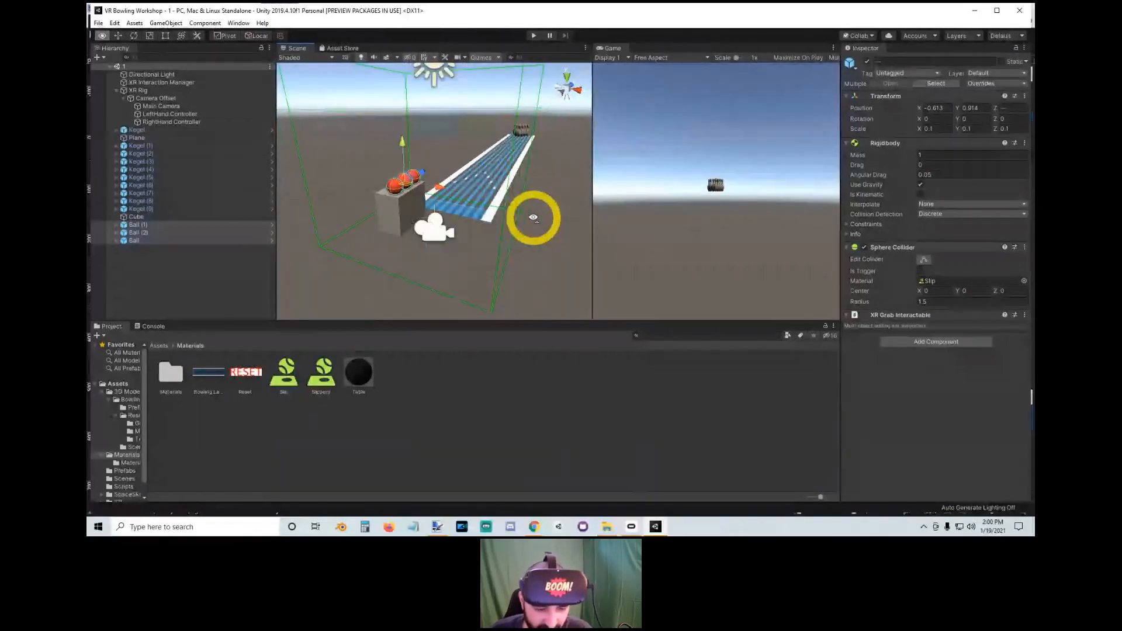
pyautogui.moveTo(533, 218); pyautogui.dragTo(534, 217, button='right')
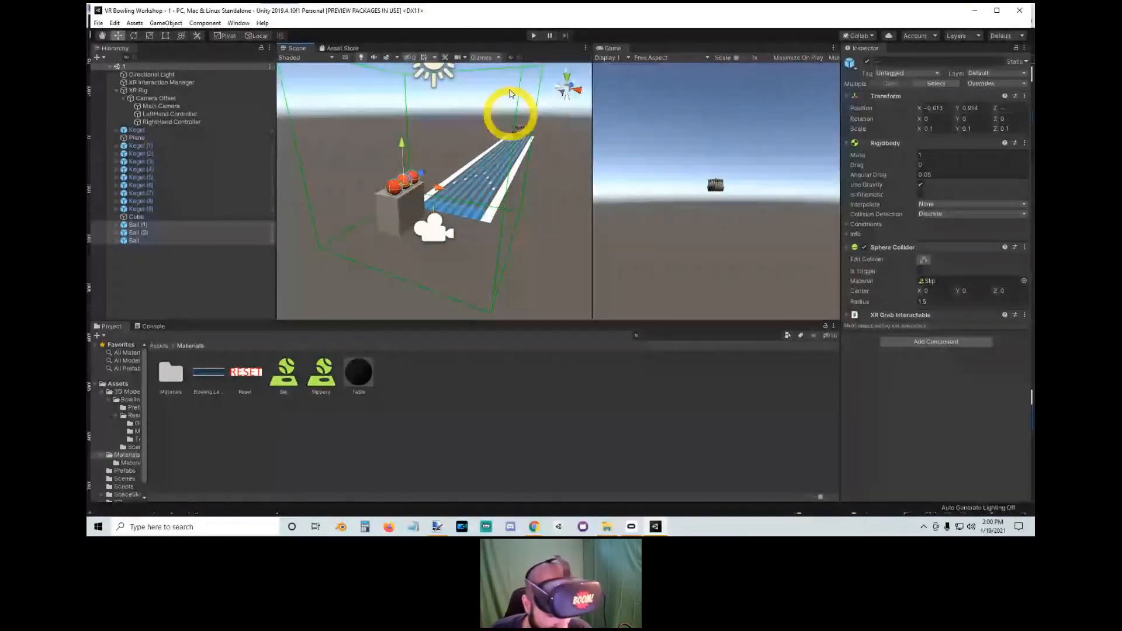
pyautogui.click(535, 36)
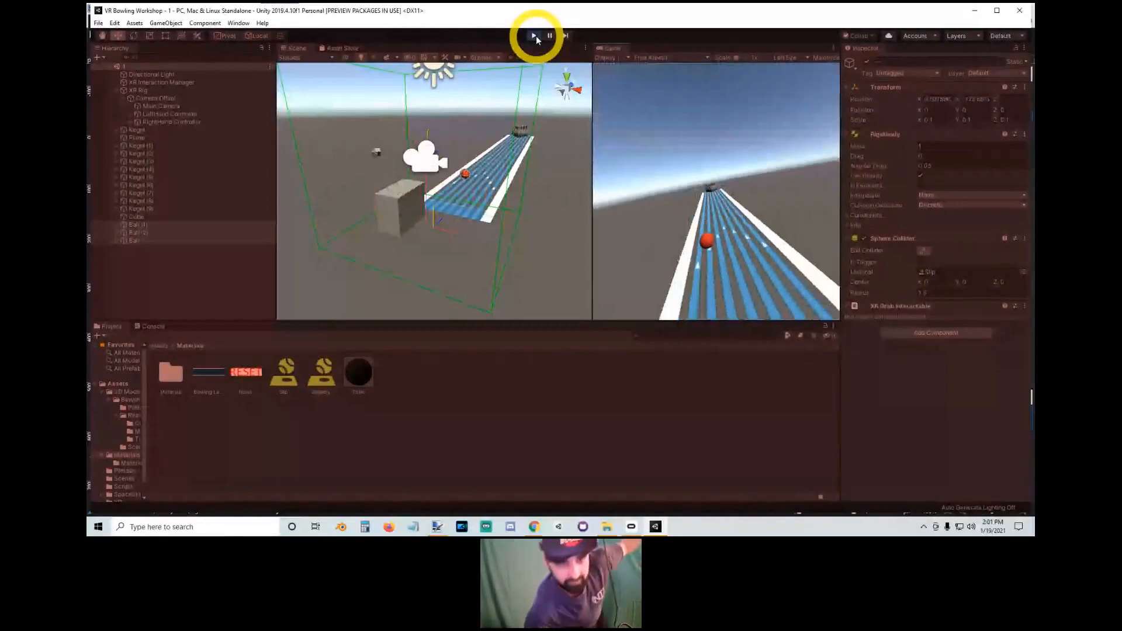
pyautogui.click(535, 36)
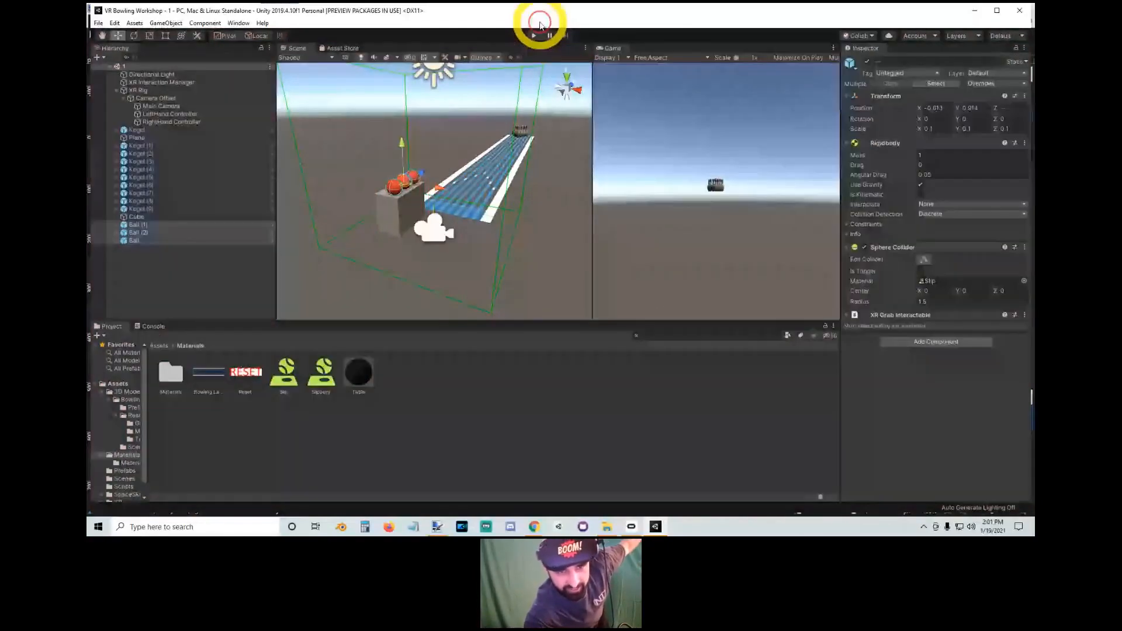
pyautogui.click(532, 35)
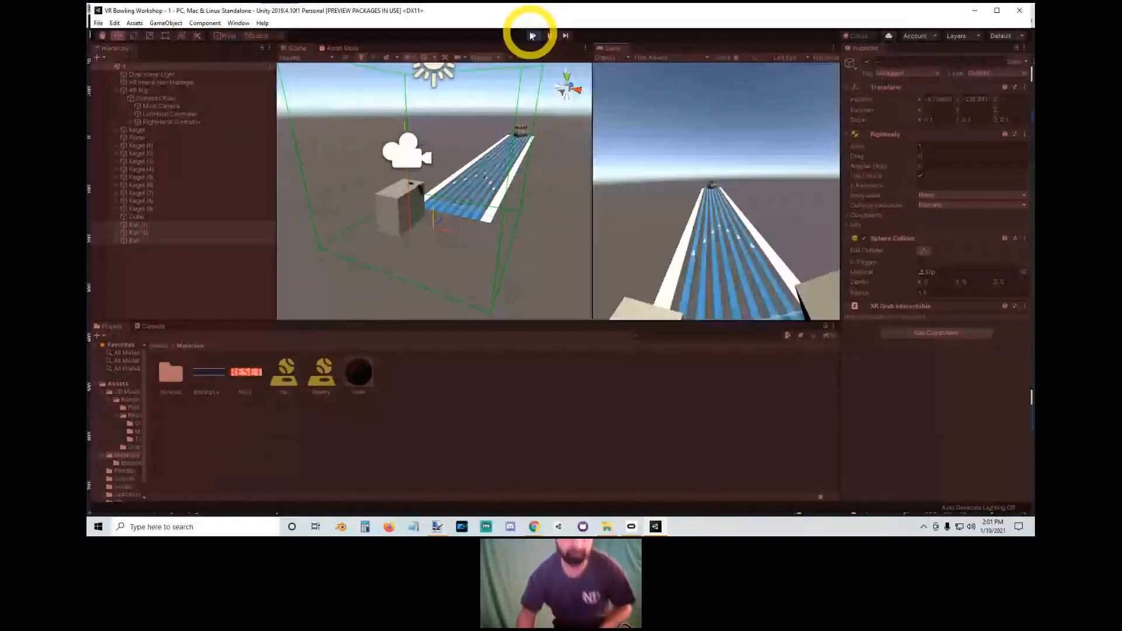
pyautogui.click(532, 36)
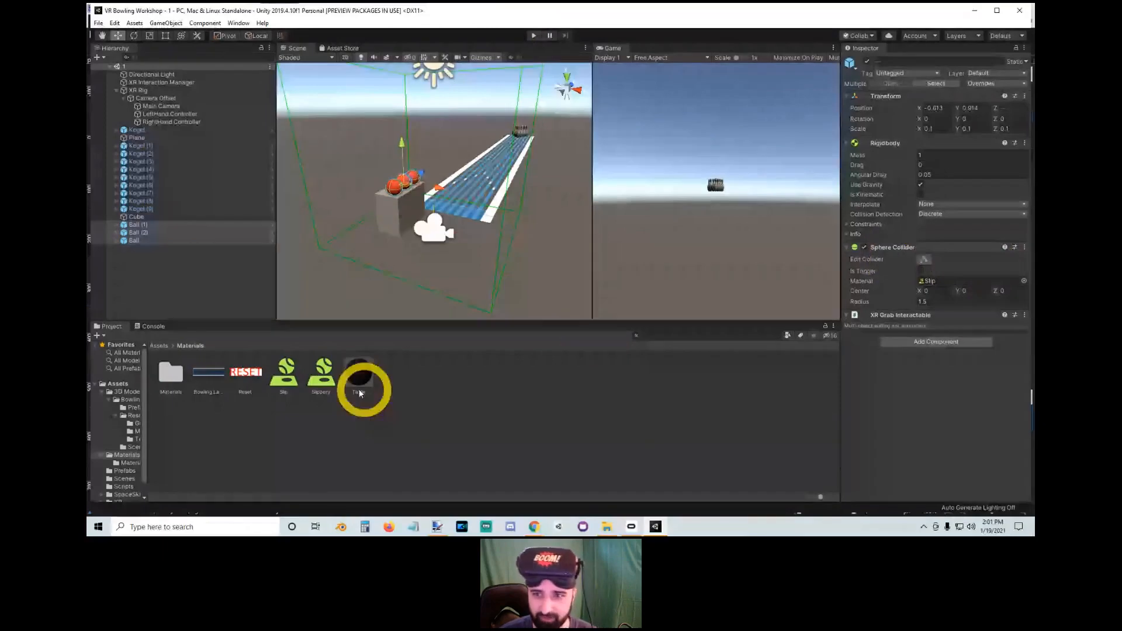
# Step: Review the Slip material's friction combine options and the physic materials used by the lane's and a ball's colliders
pyautogui.click(285, 375)
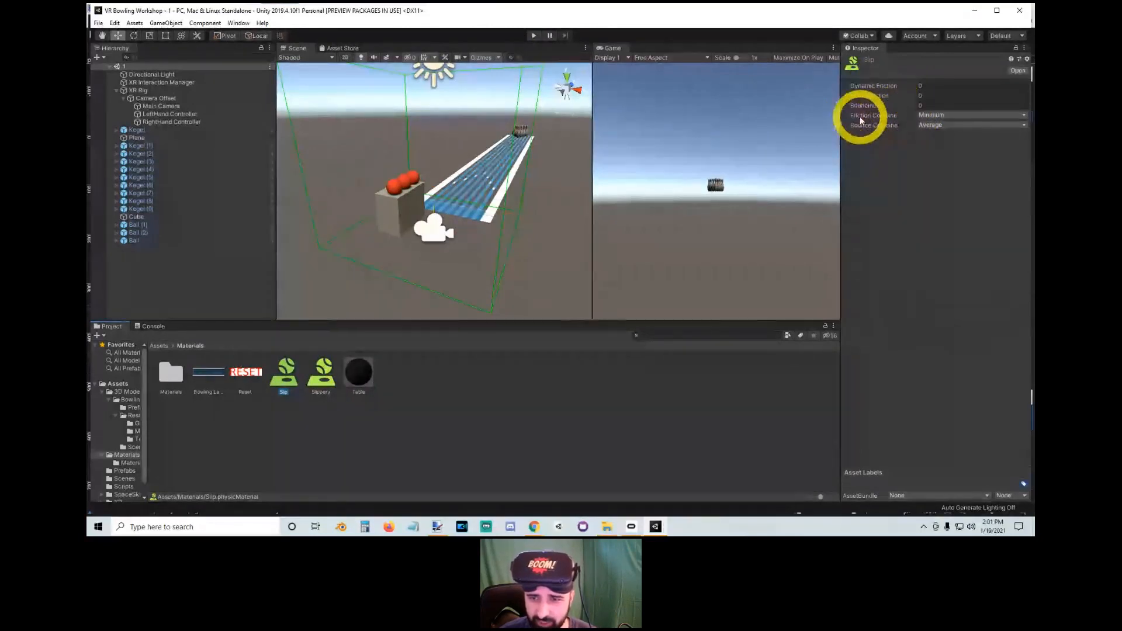
pyautogui.click(925, 116)
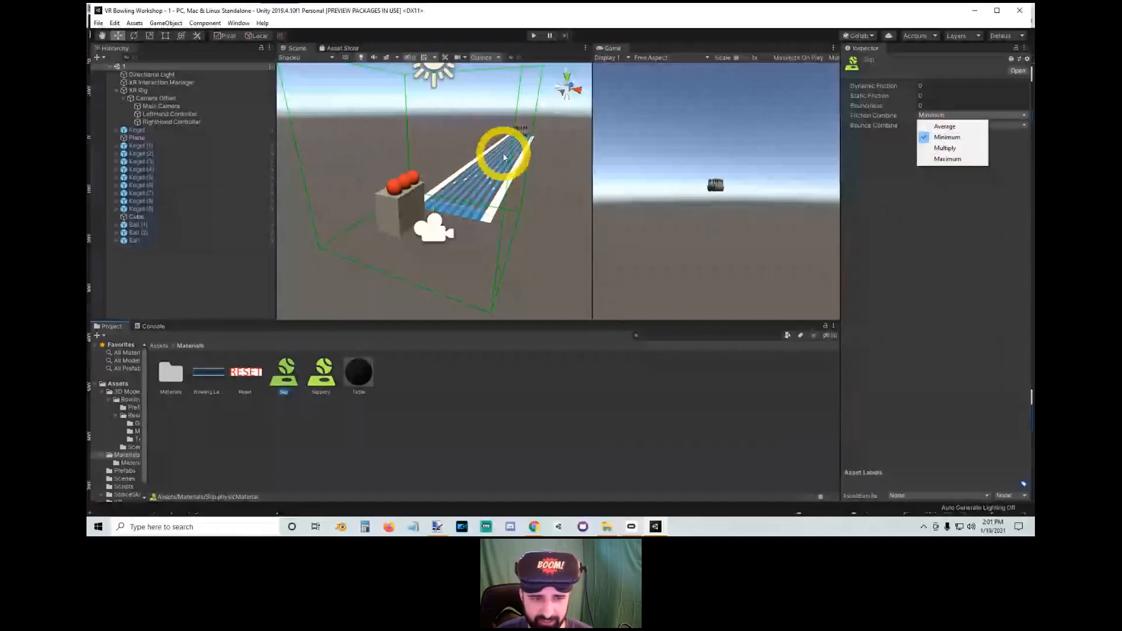
pyautogui.click(488, 178)
pyautogui.click(476, 170)
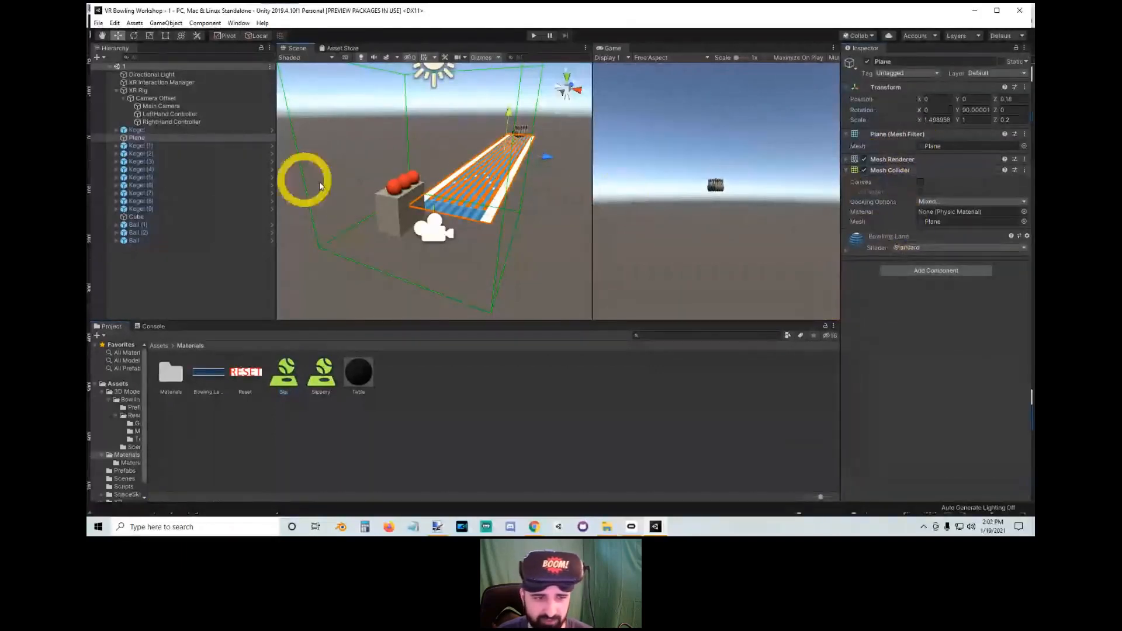
pyautogui.click(395, 185)
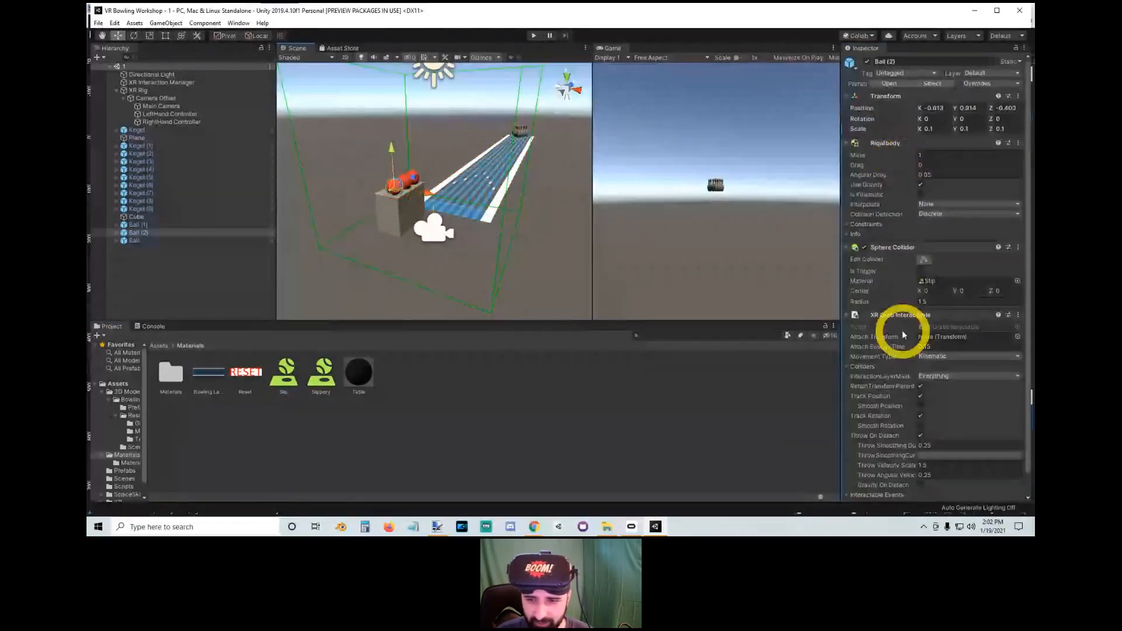
pyautogui.doubleClick(929, 280)
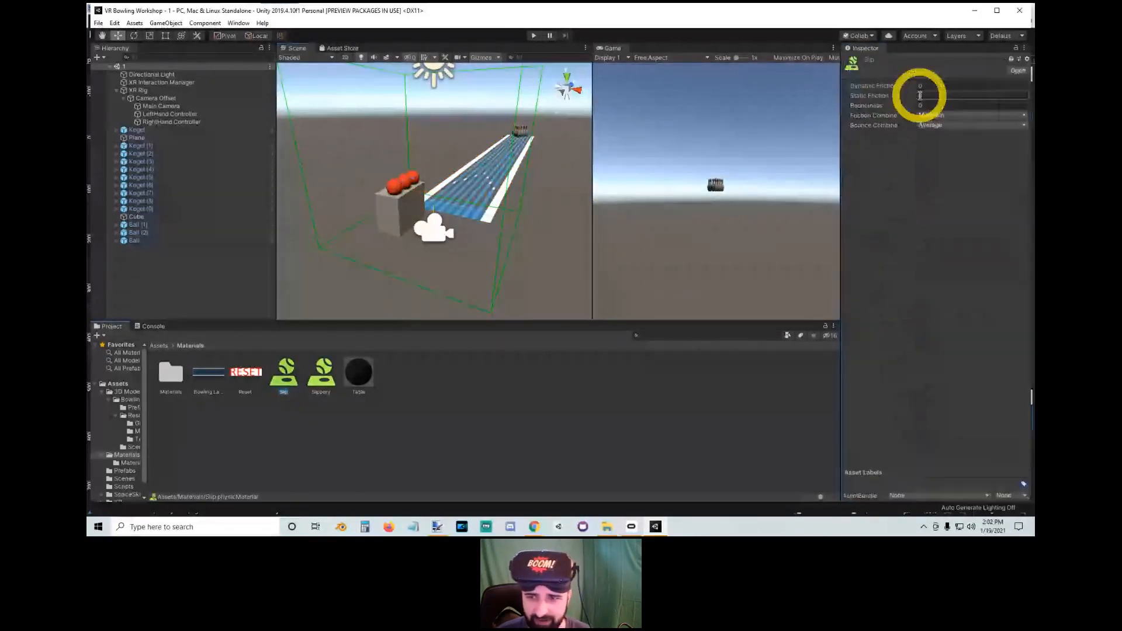
pyautogui.click(934, 115)
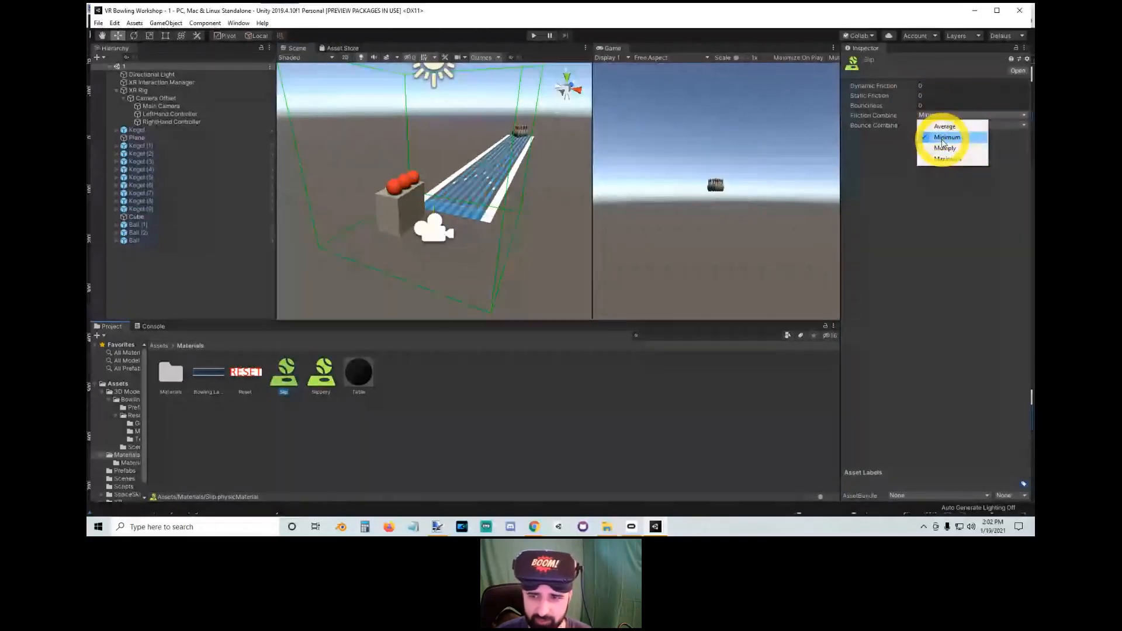
pyautogui.click(591, 254)
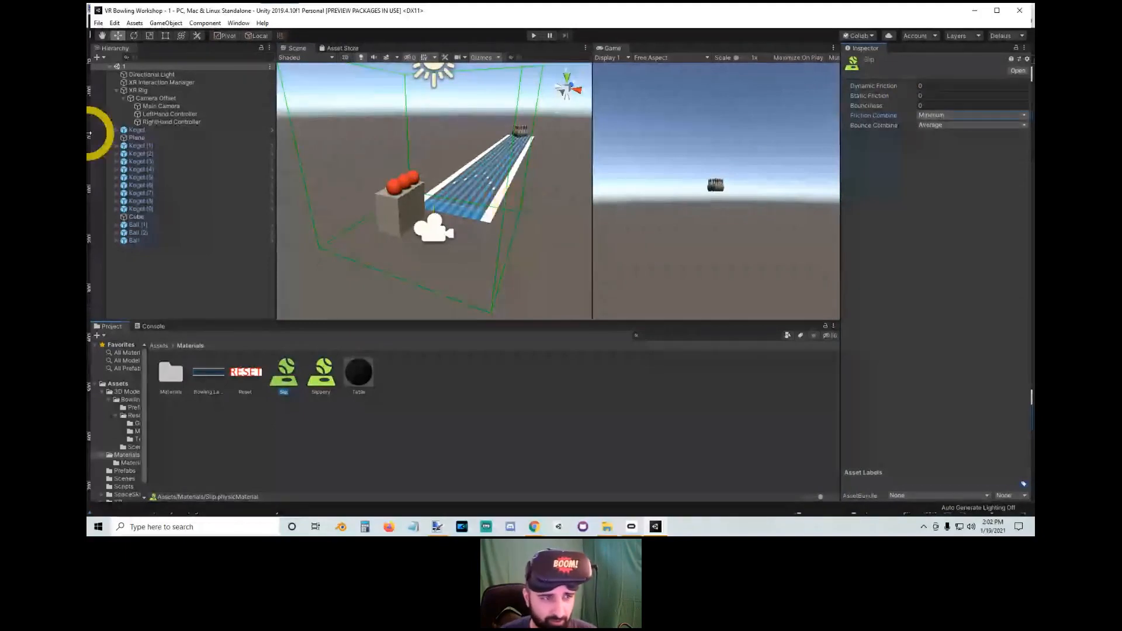
pyautogui.keyDown('alt'); pyautogui.moveTo(393, 175); pyautogui.dragTo(574, 157); pyautogui.keyUp('alt')
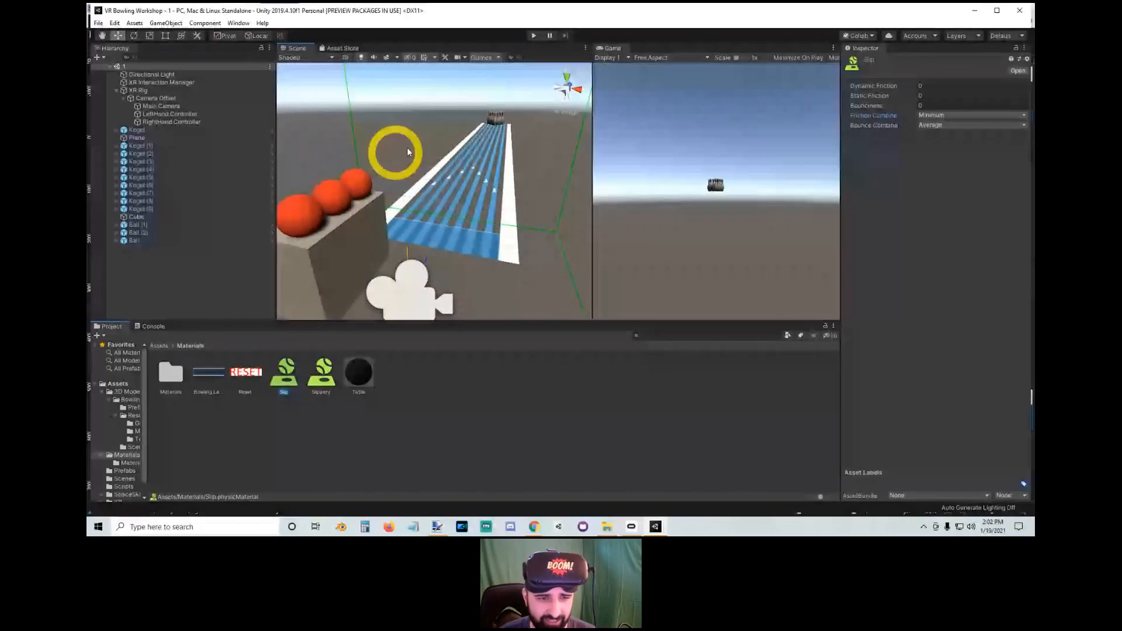
# Step: Add a cube to the scene and reset its transform to the origin
pyautogui.keyDown('alt'); pyautogui.moveTo(403, 149); pyautogui.dragTo(469, 225); pyautogui.keyUp('alt')
pyautogui.scroll(-5, 469, 225)
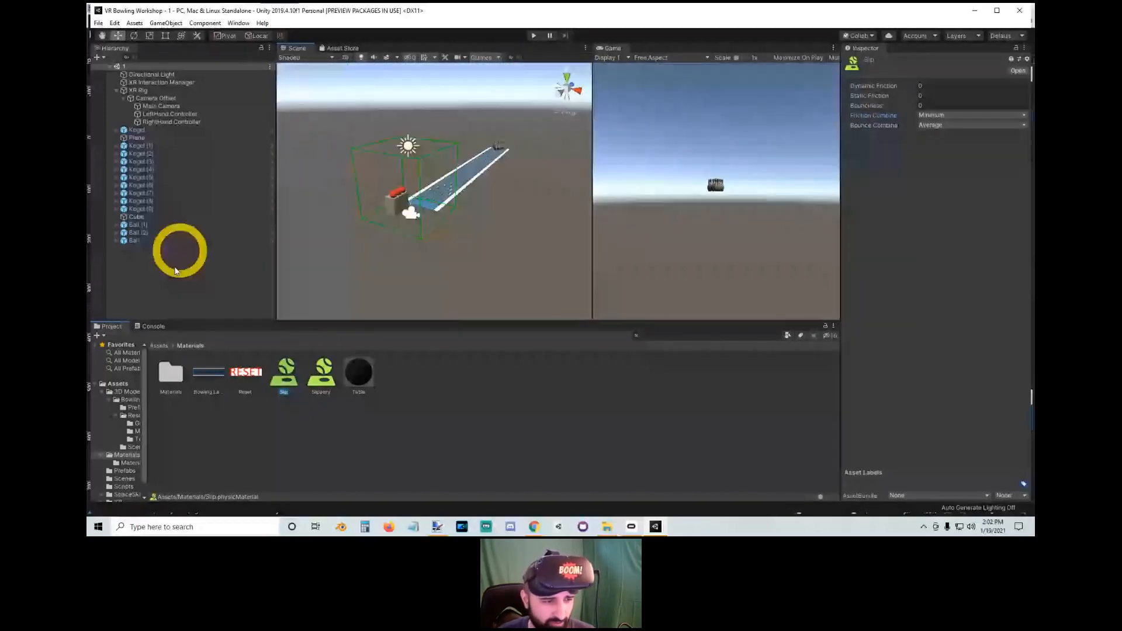
pyautogui.rightClick(155, 305)
pyautogui.moveTo(193, 408)
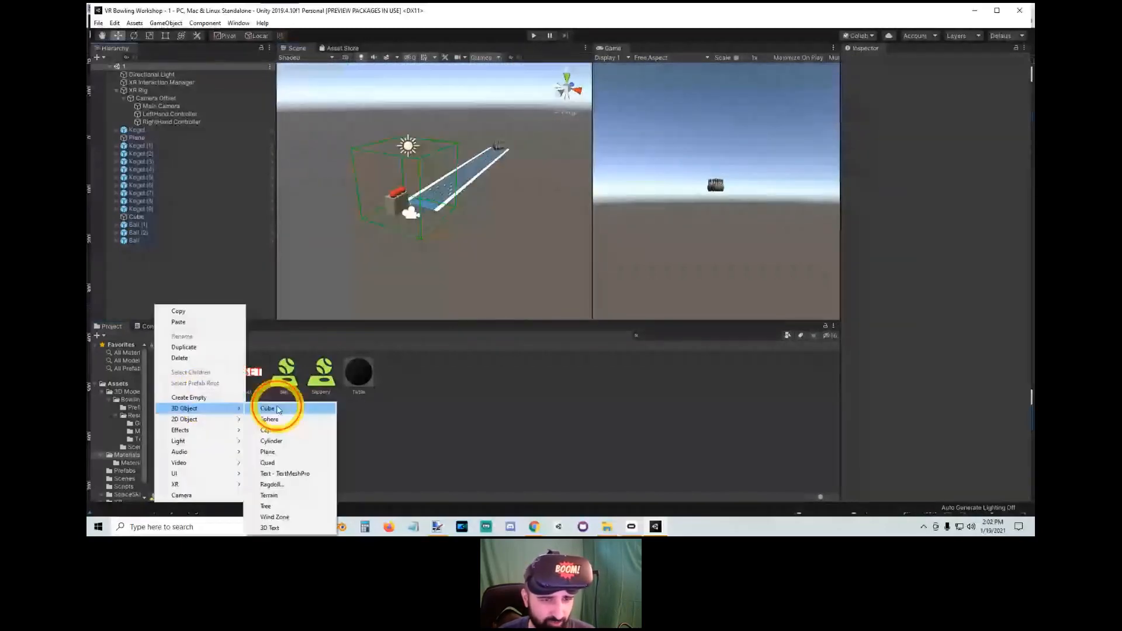
pyautogui.click(278, 408)
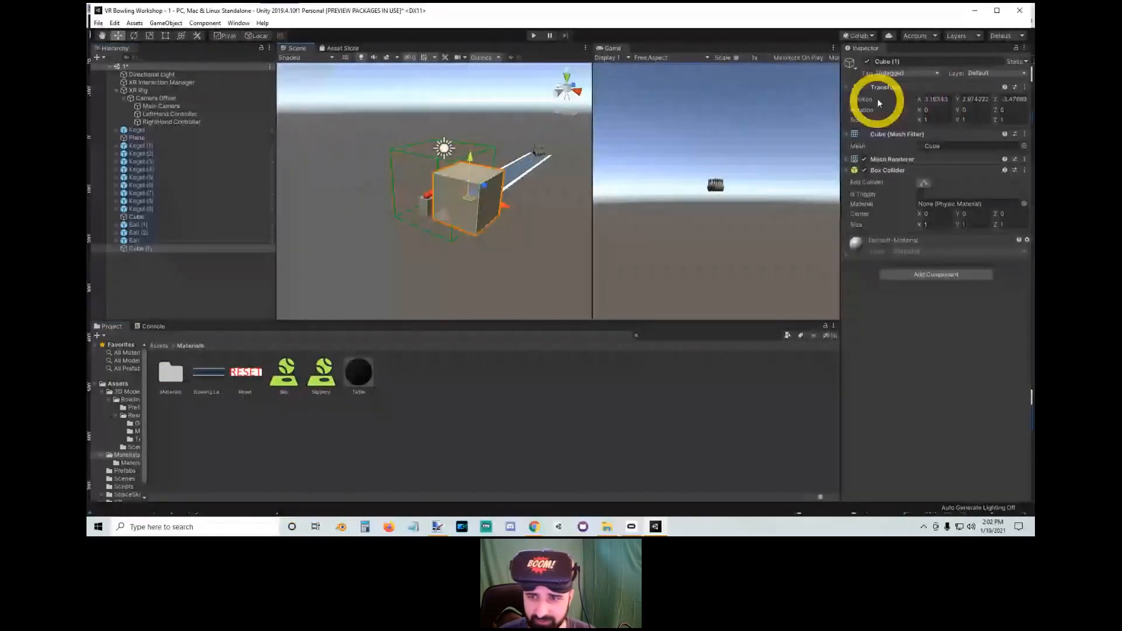
pyautogui.rightClick(905, 88)
pyautogui.click(921, 98)
# Step: Scale the new cube uniformly to about 78.6 on all axes
pyautogui.moveTo(515, 215); pyautogui.dragTo(383, 243, button='right')
pyautogui.press('r')
pyautogui.moveTo(358, 197); pyautogui.dragTo(468, 230)
pyautogui.moveTo(468, 230); pyautogui.dragTo(421, 195, button='right')
pyautogui.moveTo(420, 195); pyautogui.dragTo(464, 198)
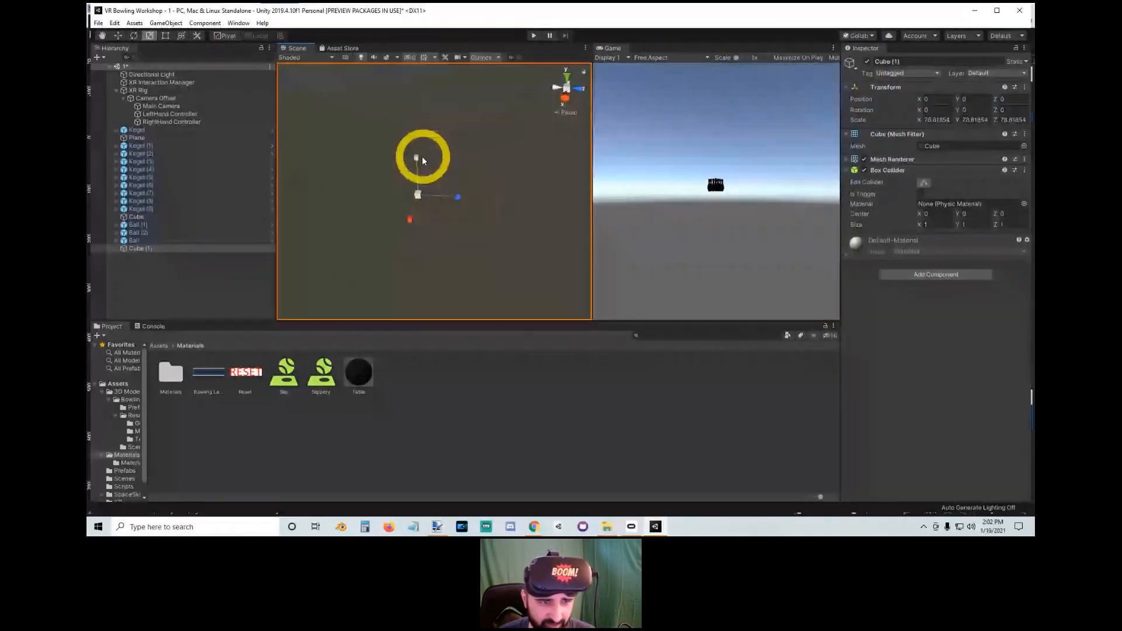
# Step: Flatten the cube to a Y scale of about 3.37 and lower it beneath the lane to Y position -2.5
pyautogui.moveTo(422, 157); pyautogui.dragTo(398, 231)
pyautogui.press('w')
pyautogui.keyDown('alt'); pyautogui.moveTo(398, 230); pyautogui.dragTo(446, 204, button='right'); pyautogui.keyUp('alt')
pyautogui.keyDown('alt'); pyautogui.moveTo(447, 205); pyautogui.dragTo(482, 189); pyautogui.keyUp('alt')
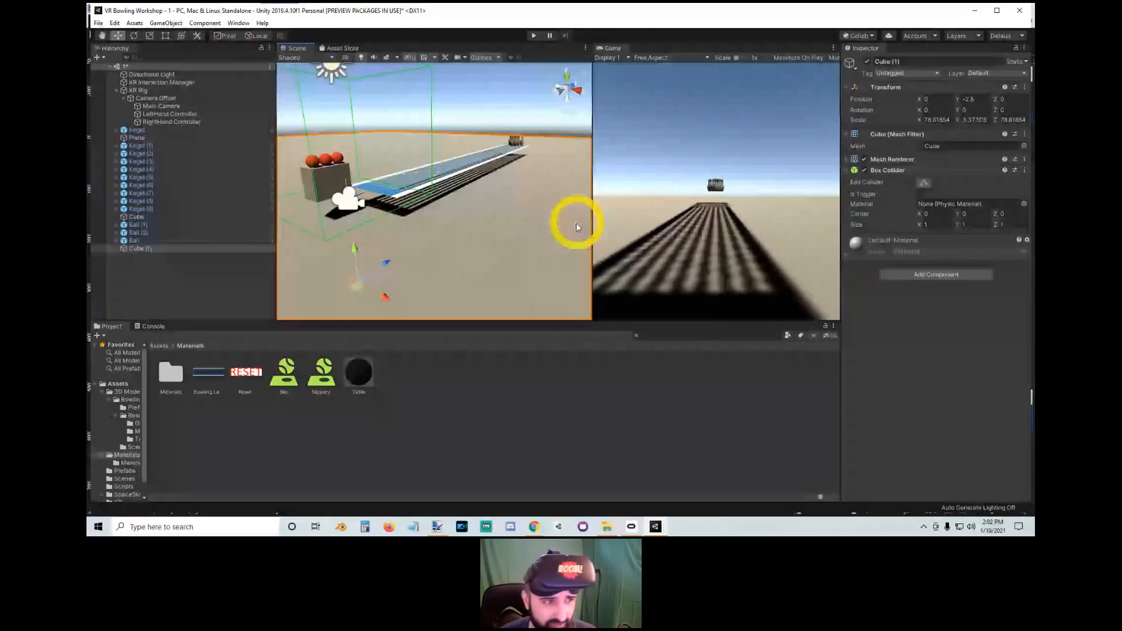
# Step: Remove the Mesh Renderer and Mesh Filter components from the flattened cube
pyautogui.rightClick(919, 162)
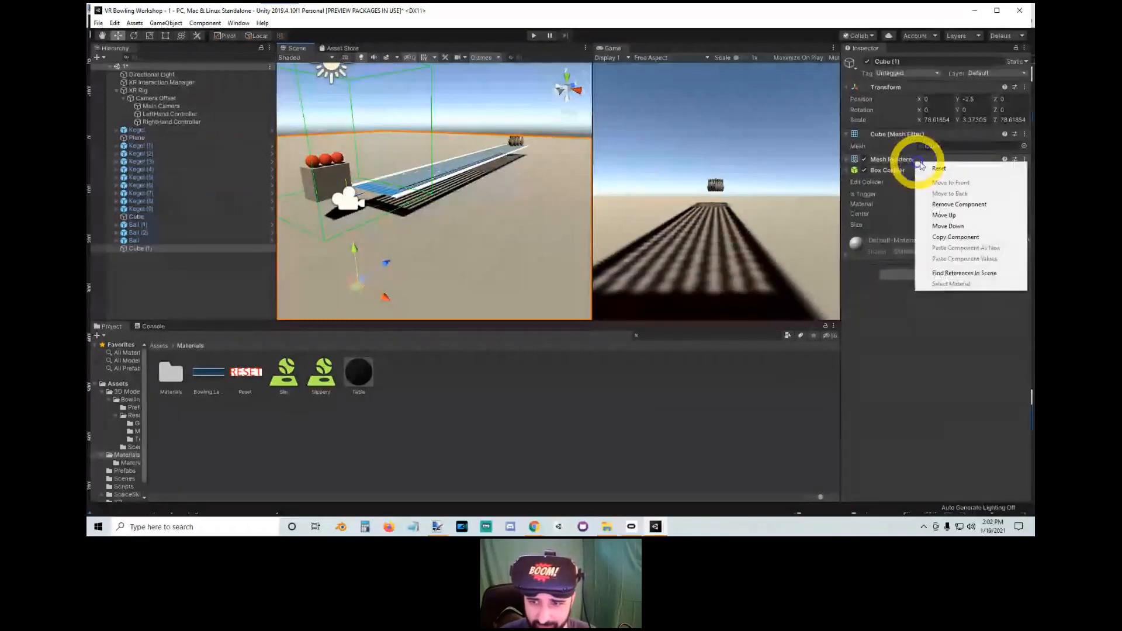
pyautogui.click(956, 204)
pyautogui.rightClick(908, 134)
pyautogui.click(958, 174)
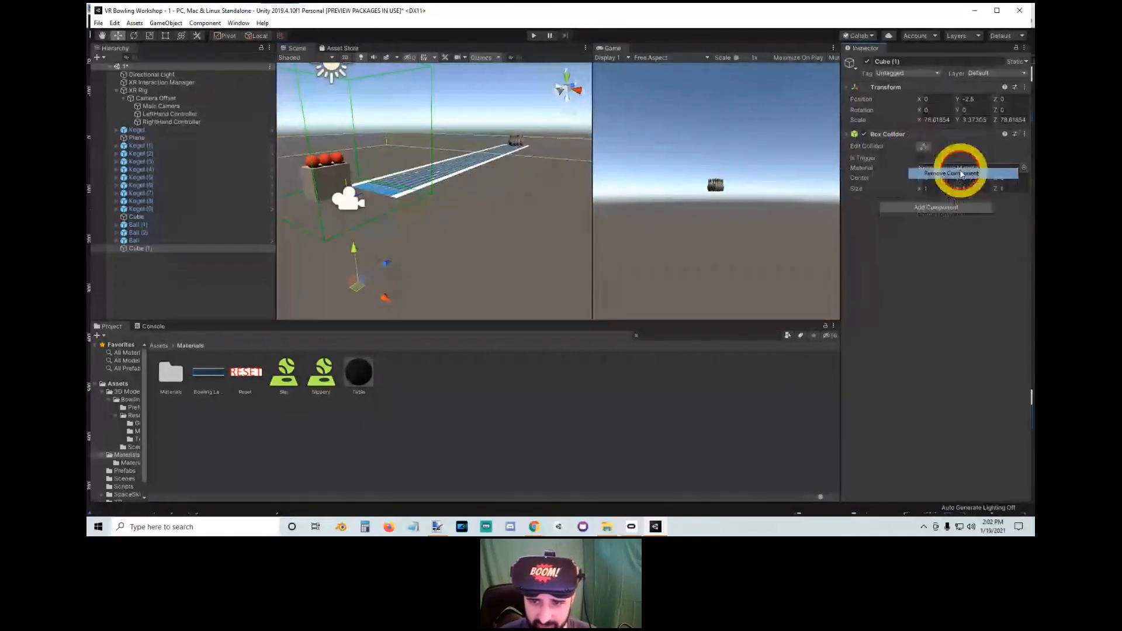
# Step: Make the invisible cube's box collider a trigger
pyautogui.keyDown('alt'); pyautogui.moveTo(520, 143); pyautogui.dragTo(686, 118); pyautogui.keyUp('alt')
pyautogui.moveTo(685, 118); pyautogui.dragTo(689, 119, button='right')
pyautogui.press('q')
pyautogui.click(903, 159)
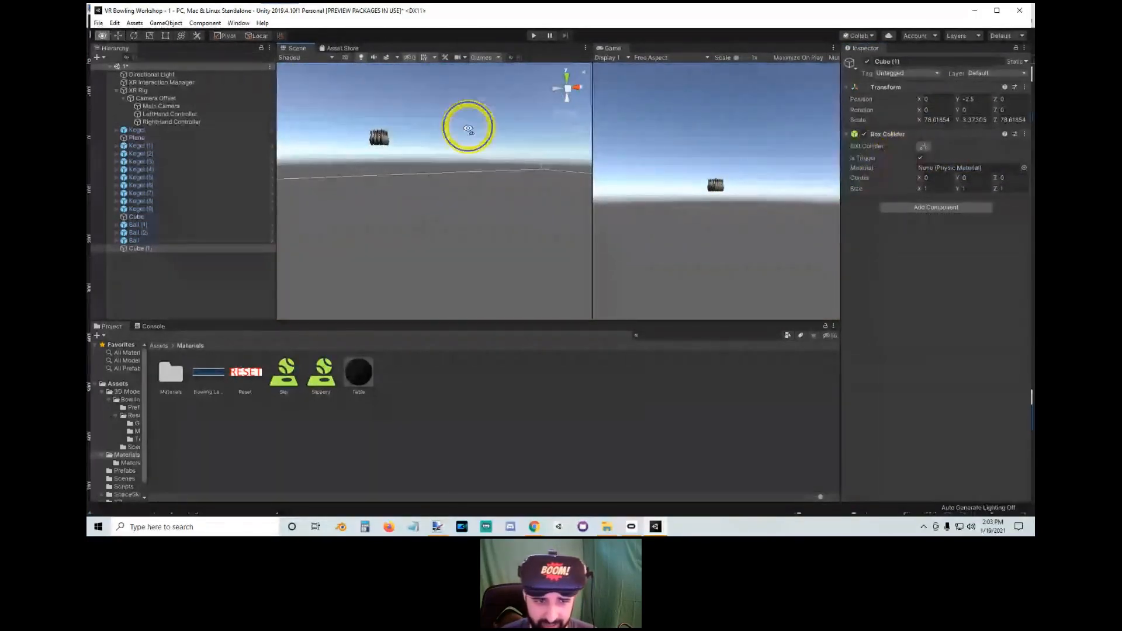
# Step: Delete the invisible trigger cube from the scene
pyautogui.keyDown('alt'); pyautogui.moveTo(468, 125); pyautogui.dragTo(288, 217); pyautogui.keyUp('alt')
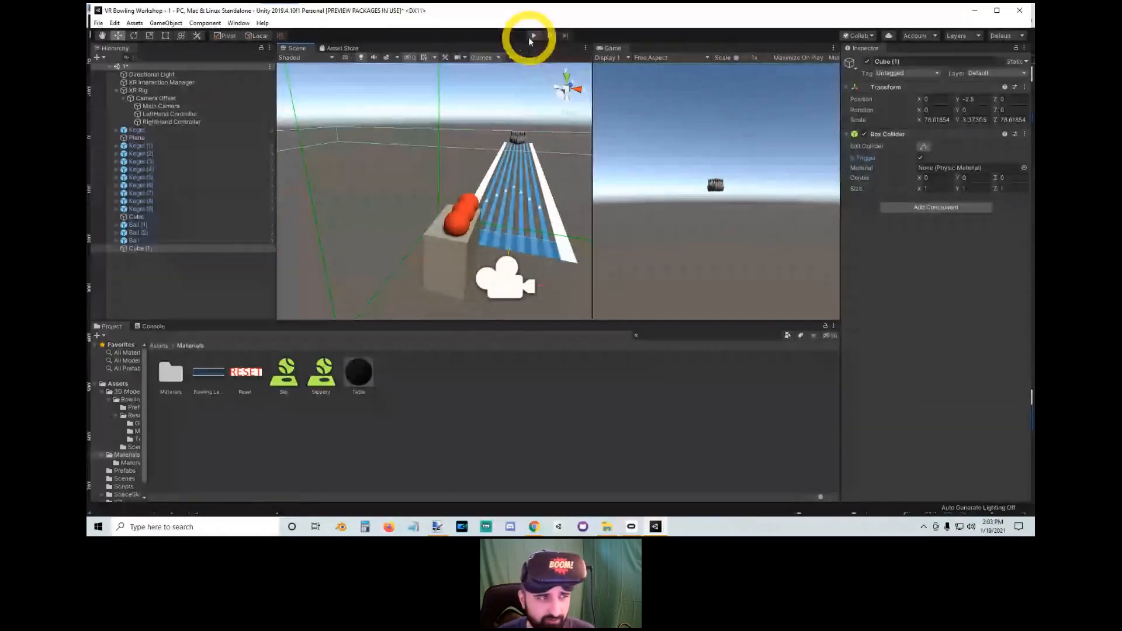
pyautogui.rightClick(128, 250)
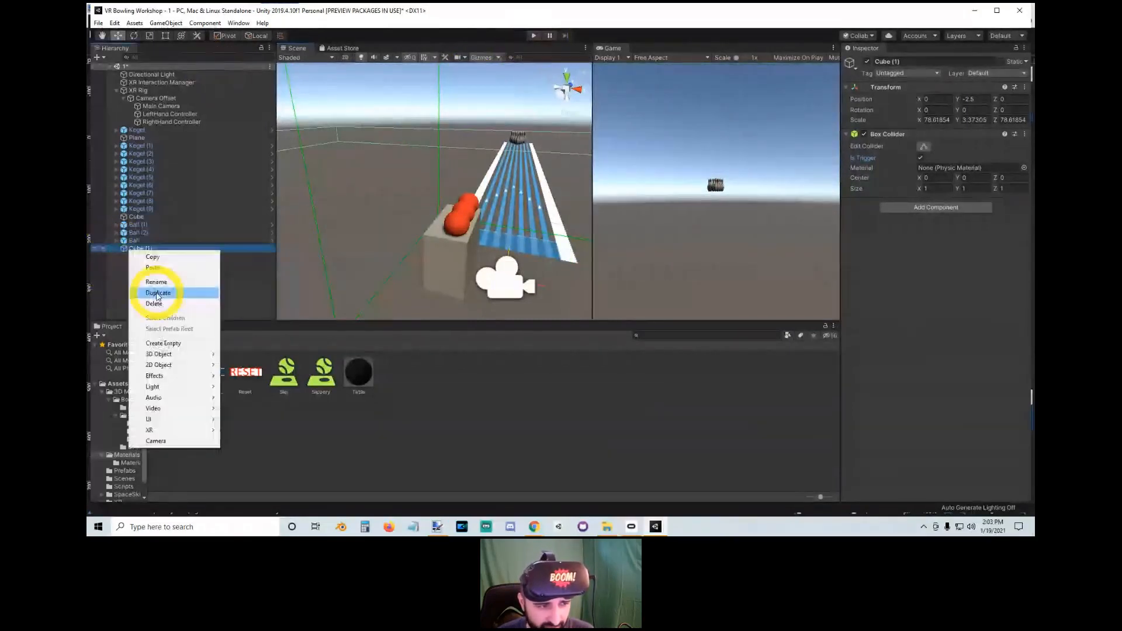
pyautogui.click(159, 298)
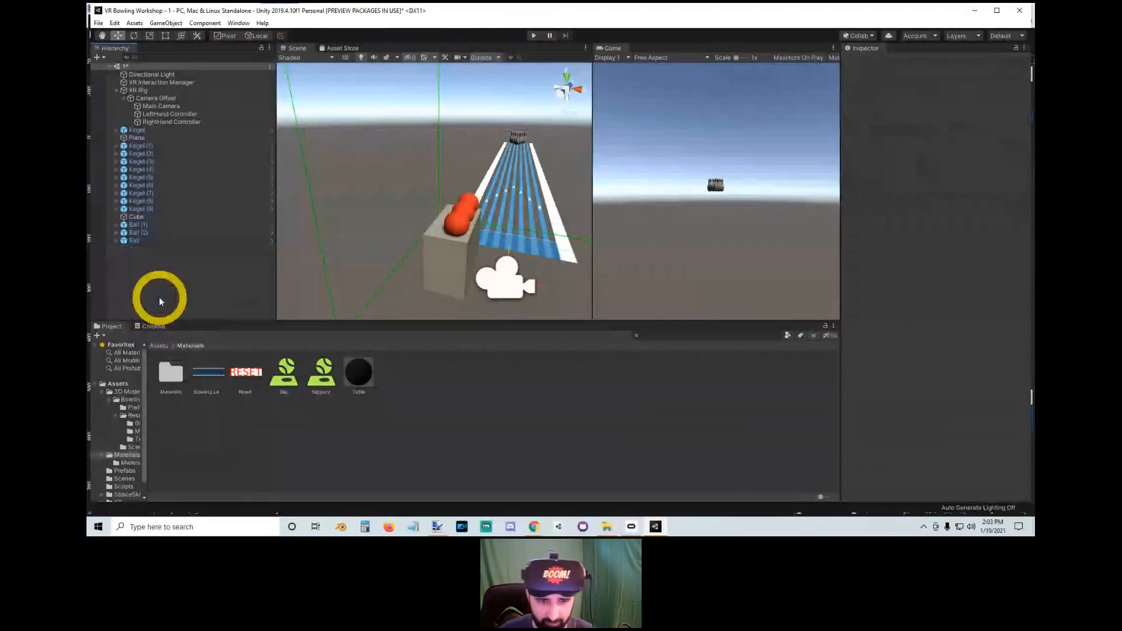